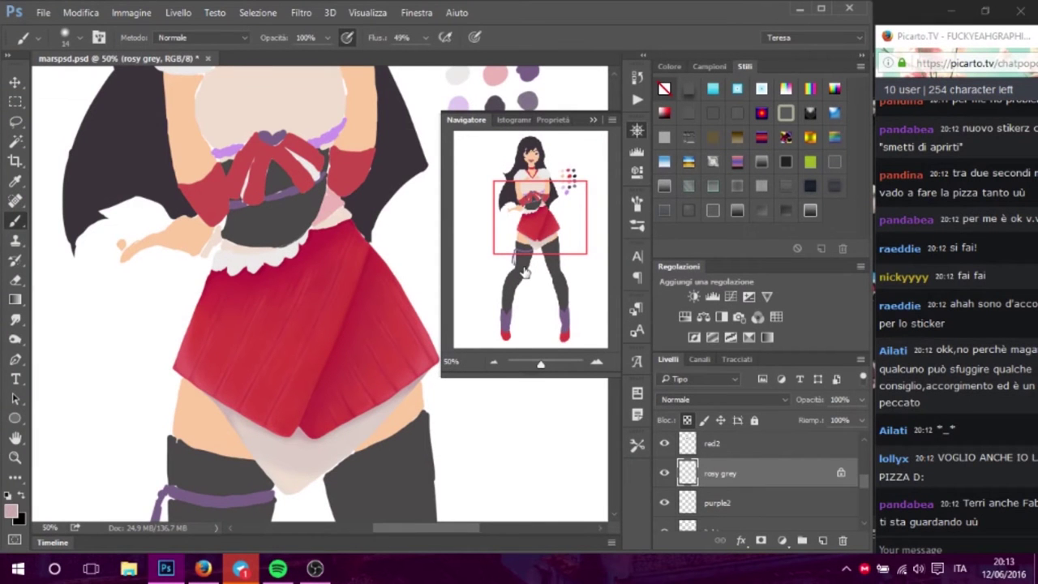
- Zoom to 100% on blank canvas beside the figure and add Livello 7 above the rosy grey layer
mouse_move(534, 216)
mouse_down()
mouse_move(547, 247)
mouse_move(590, 214)
mouse_up()
click(596, 360)
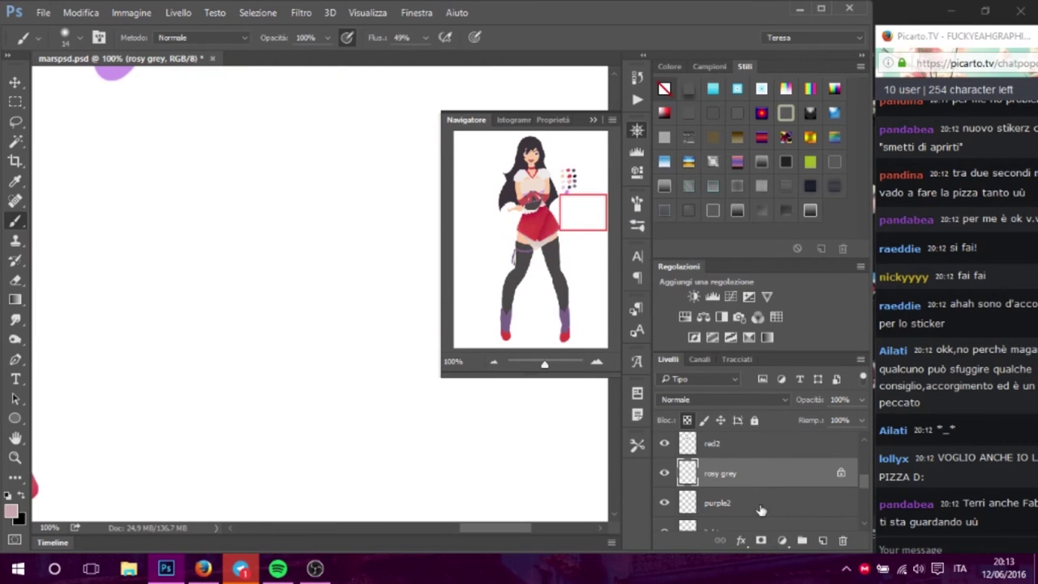
click(823, 541)
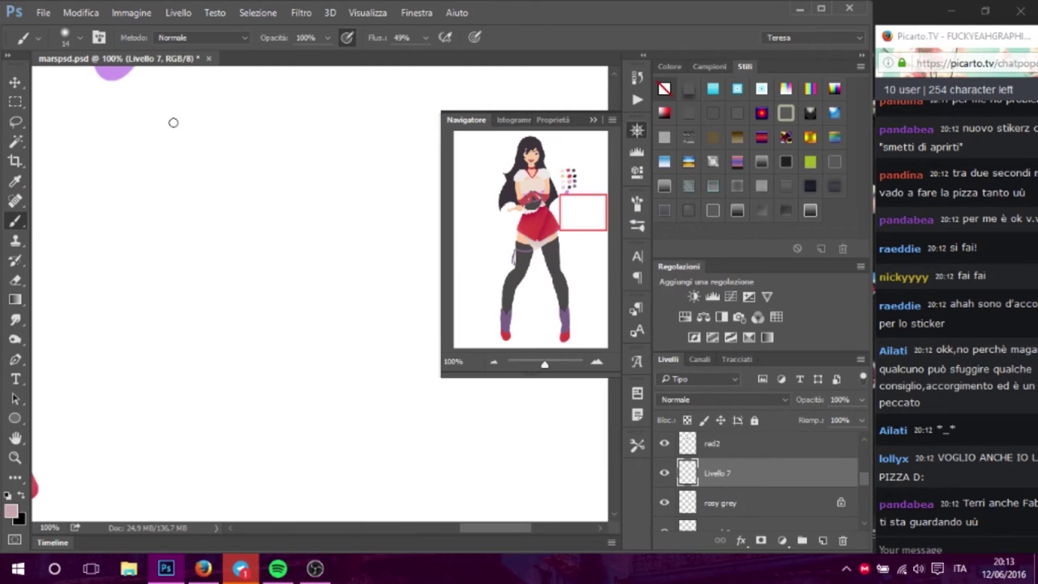
click(77, 38)
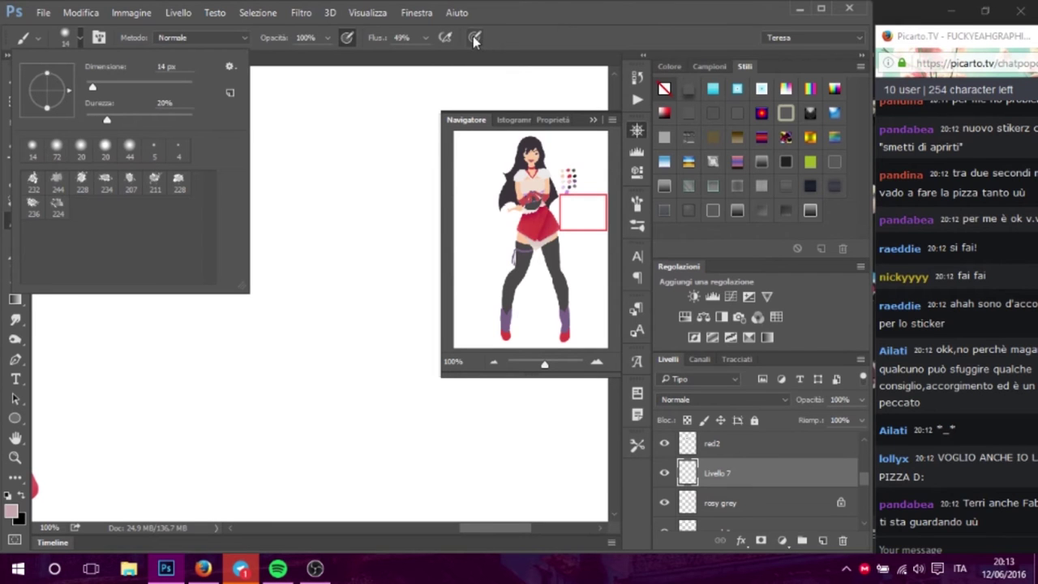
- Paint a soft pink-grey test scribble, then set brush hardness and flow to 100%
click(369, 163)
mouse_move(249, 133)
mouse_down()
mouse_move(236, 142)
mouse_move(254, 158)
mouse_move(263, 141)
mouse_up()
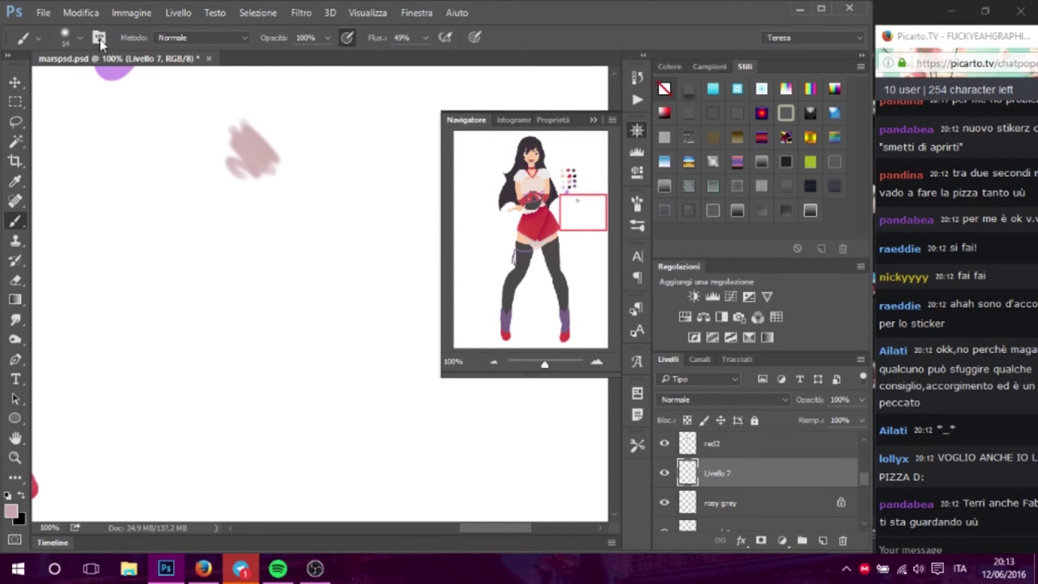
click(76, 39)
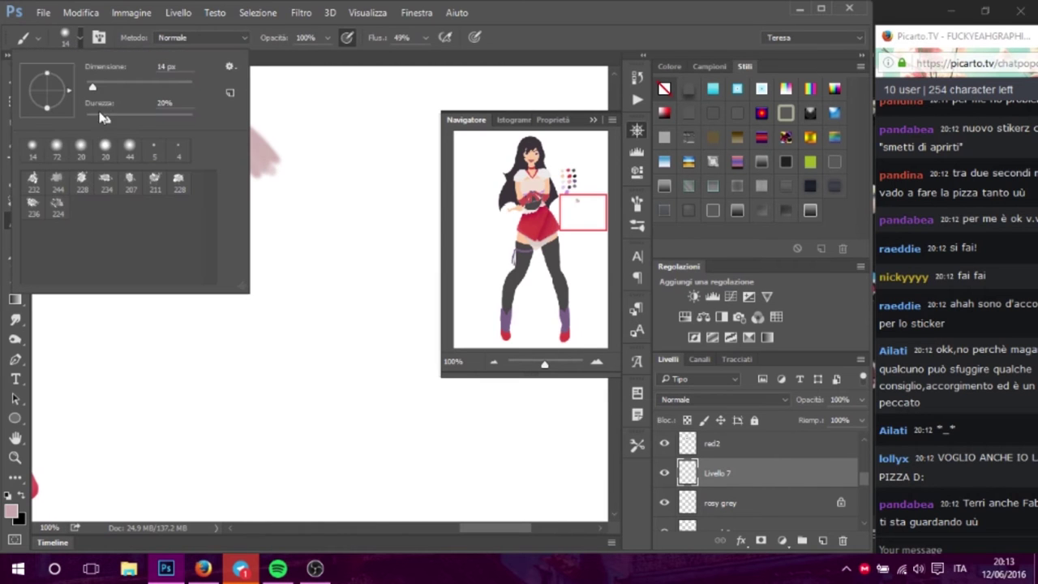
drag(107, 119, 236, 131)
click(456, 62)
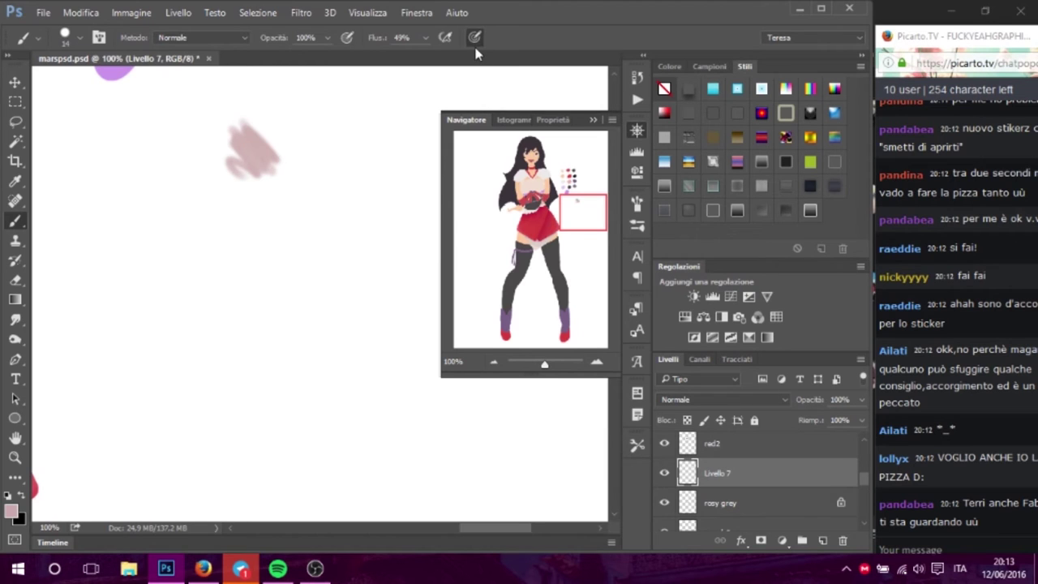
click(426, 38)
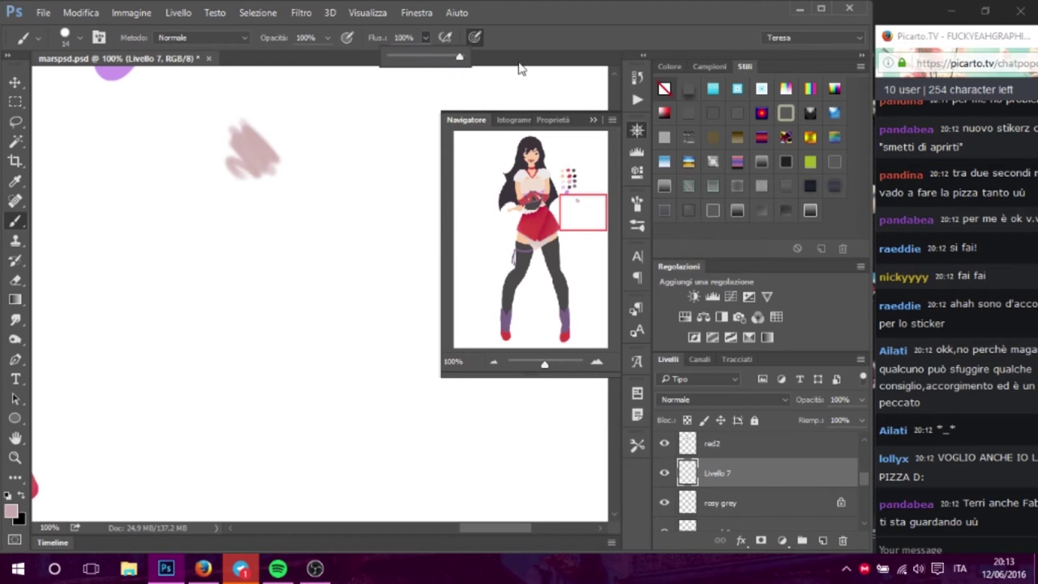
- Paint a fan of thin tapered diagonal pink strokes at 10 px, then enlarge the brush to 37 px
click(80, 39)
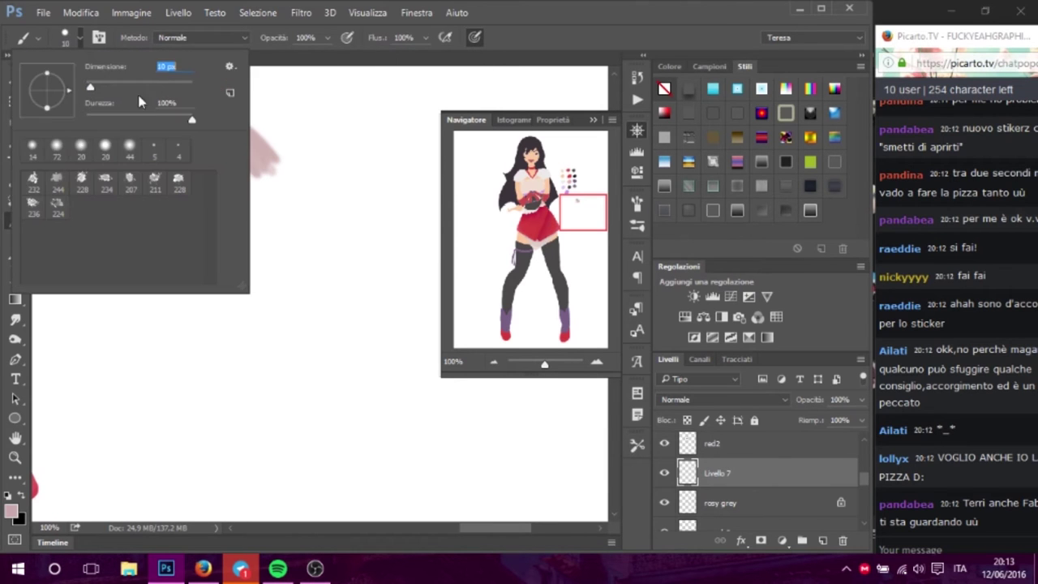
click(352, 109)
drag(354, 114, 399, 241)
drag(344, 103, 393, 247)
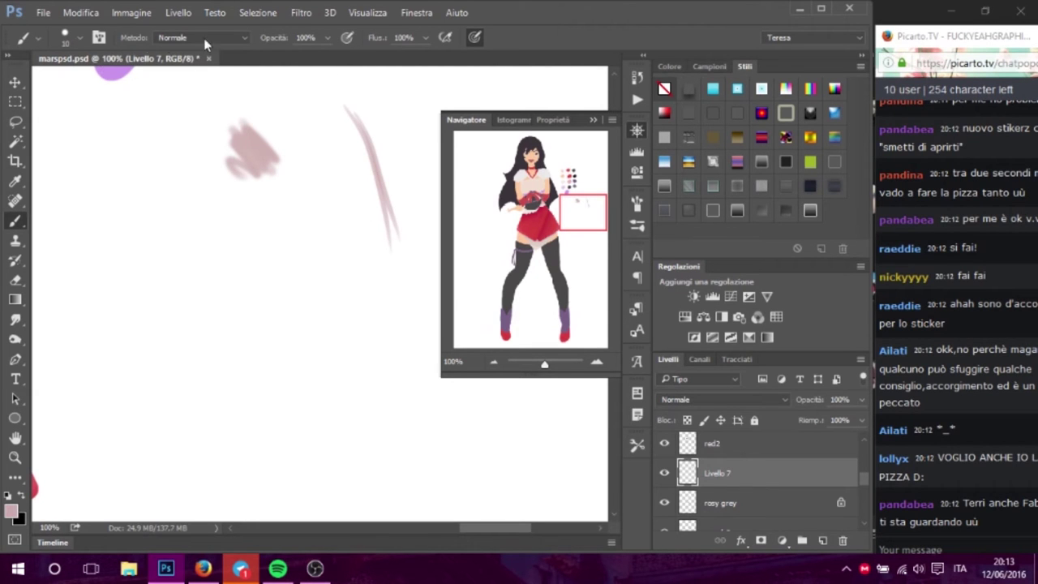
mouse_move(328, 117)
mouse_down()
mouse_move(374, 278)
mouse_move(357, 226)
mouse_up()
drag(314, 142, 328, 188)
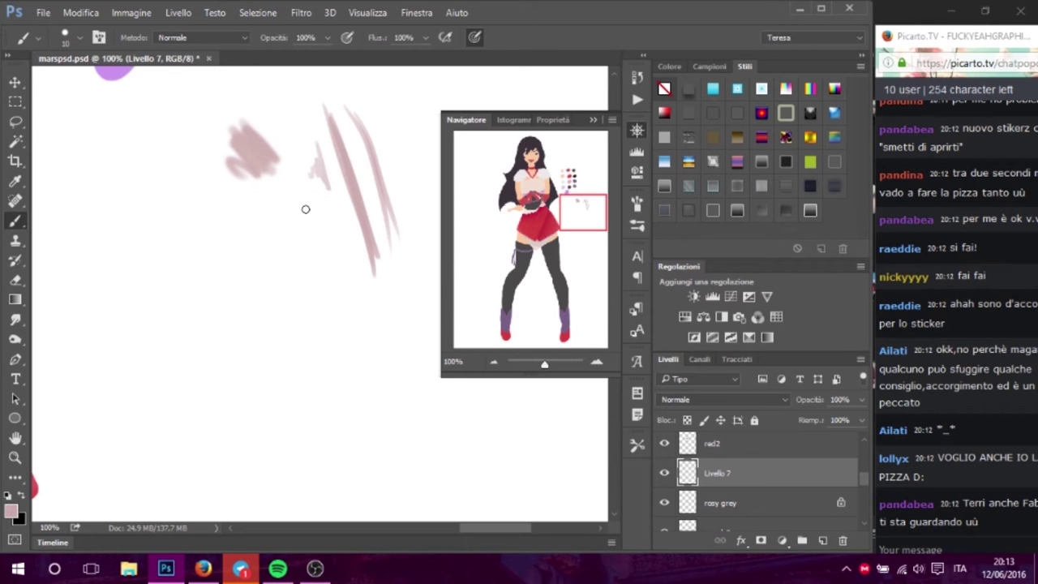
mouse_move(244, 185)
mouse_down()
mouse_move(369, 339)
mouse_move(332, 333)
mouse_up()
drag(226, 213, 284, 304)
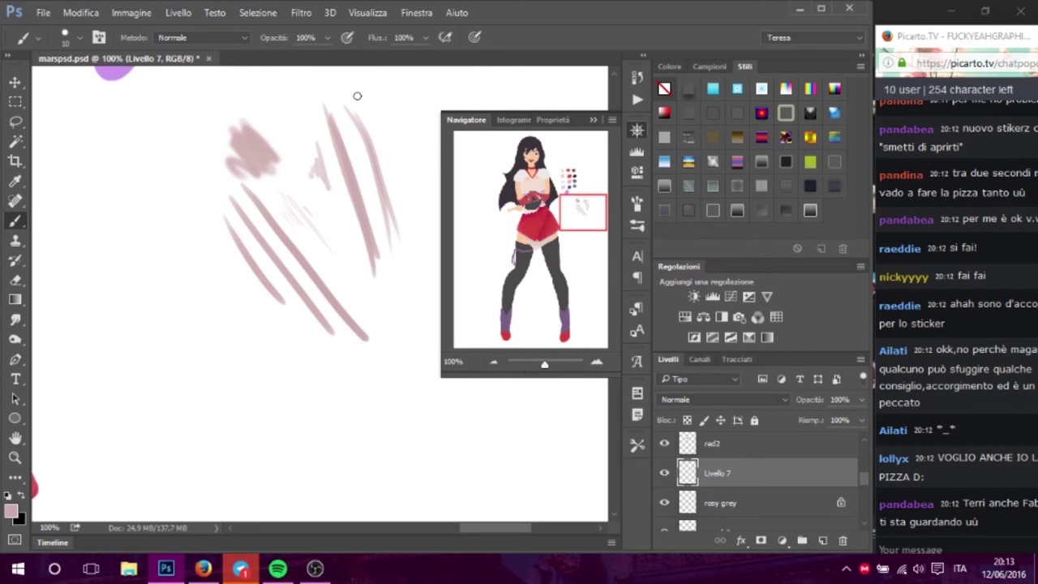
click(81, 41)
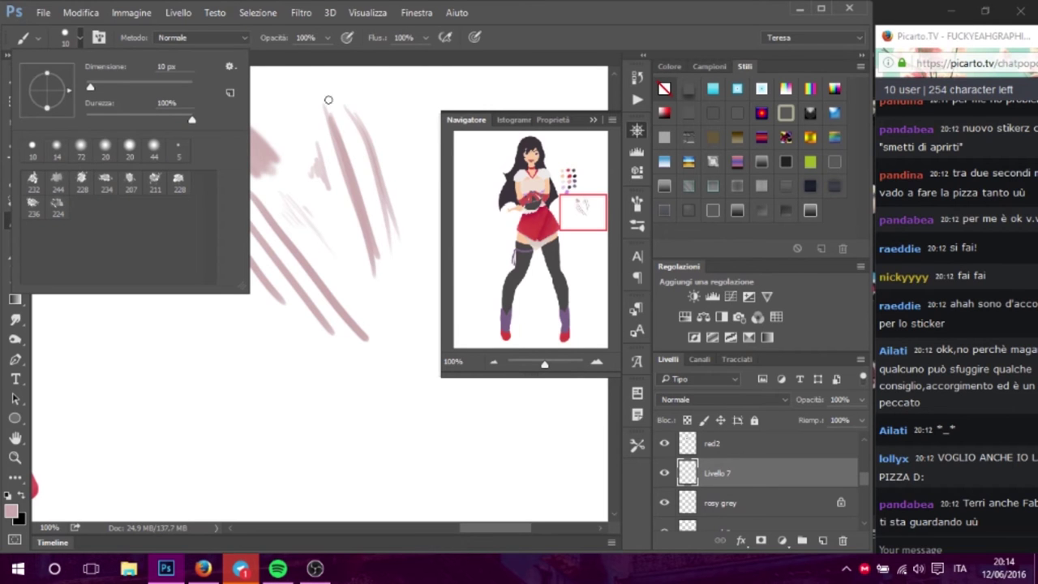
drag(85, 89, 95, 92)
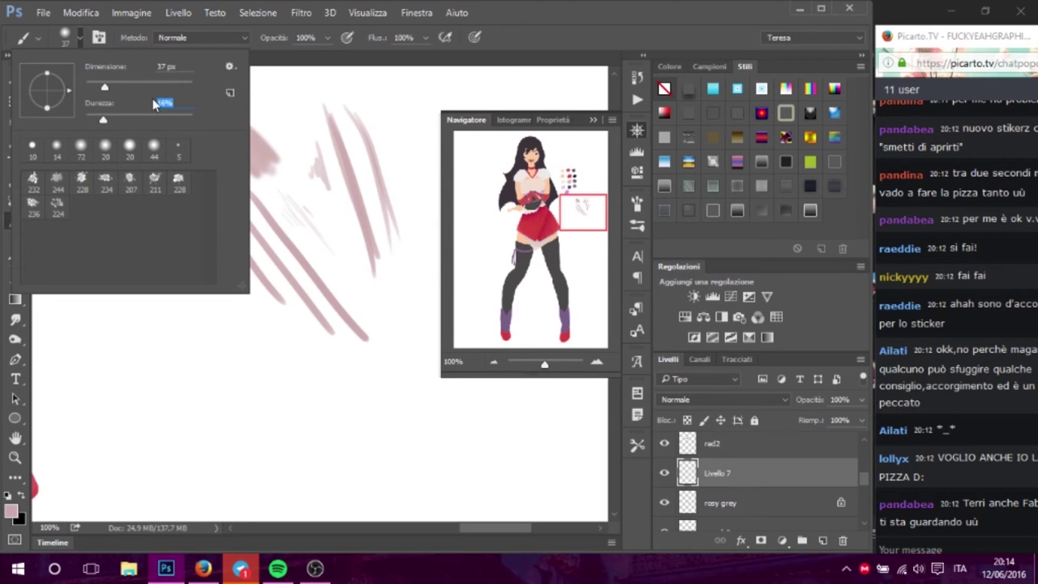
- Lower brush flow to about 50% and airbrush a broad soft pink patch below-left of the strokes
click(425, 37)
drag(428, 57, 392, 58)
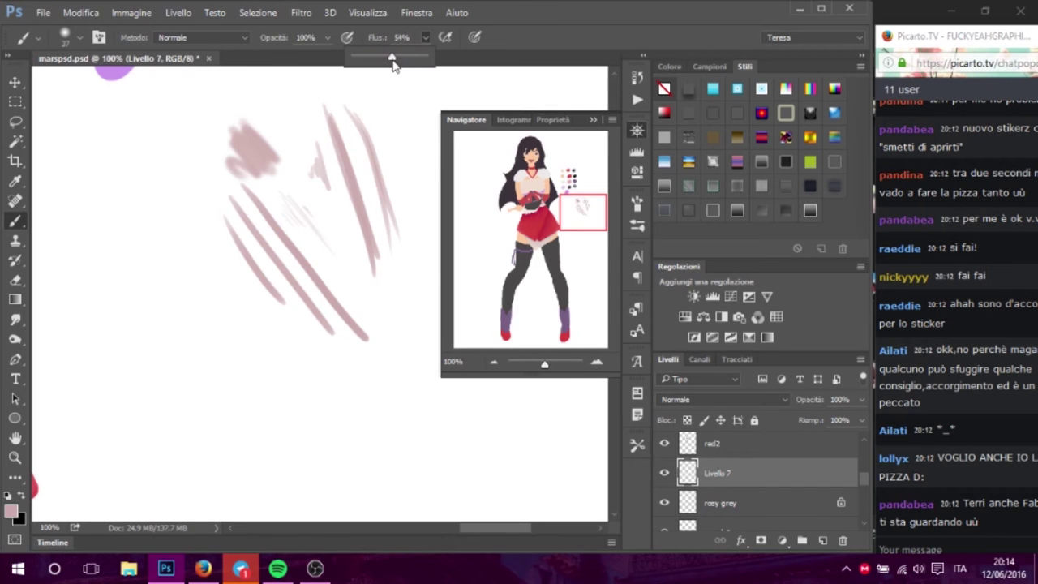
click(345, 46)
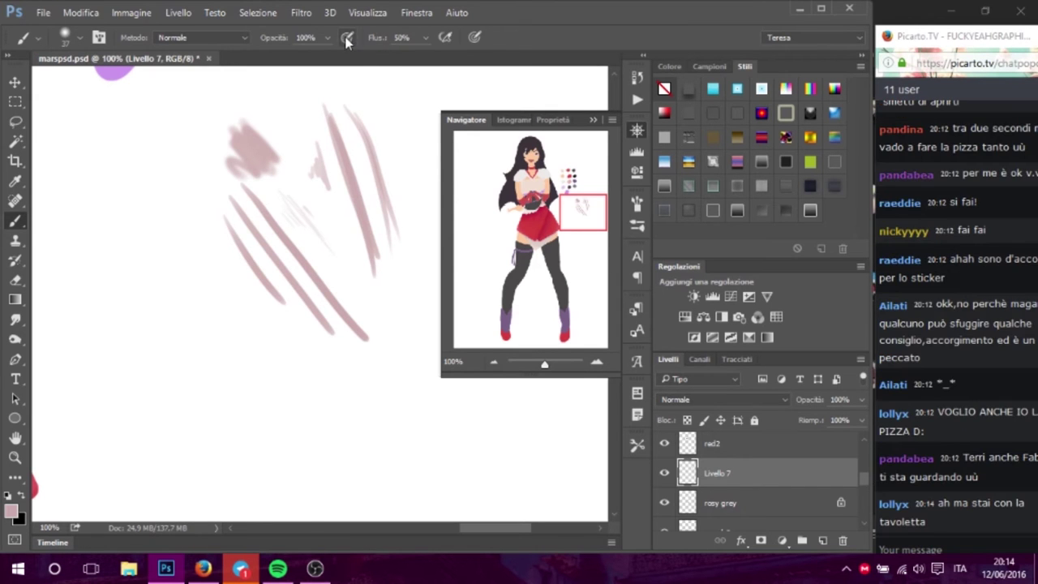
mouse_move(150, 280)
mouse_down()
mouse_move(167, 301)
mouse_move(163, 324)
mouse_move(161, 277)
mouse_move(158, 313)
mouse_move(141, 259)
mouse_move(215, 302)
mouse_up()
mouse_move(137, 278)
mouse_down()
mouse_move(125, 311)
mouse_move(186, 311)
mouse_move(146, 254)
mouse_move(170, 331)
mouse_move(159, 297)
mouse_move(173, 220)
mouse_move(158, 190)
mouse_move(199, 210)
mouse_up()
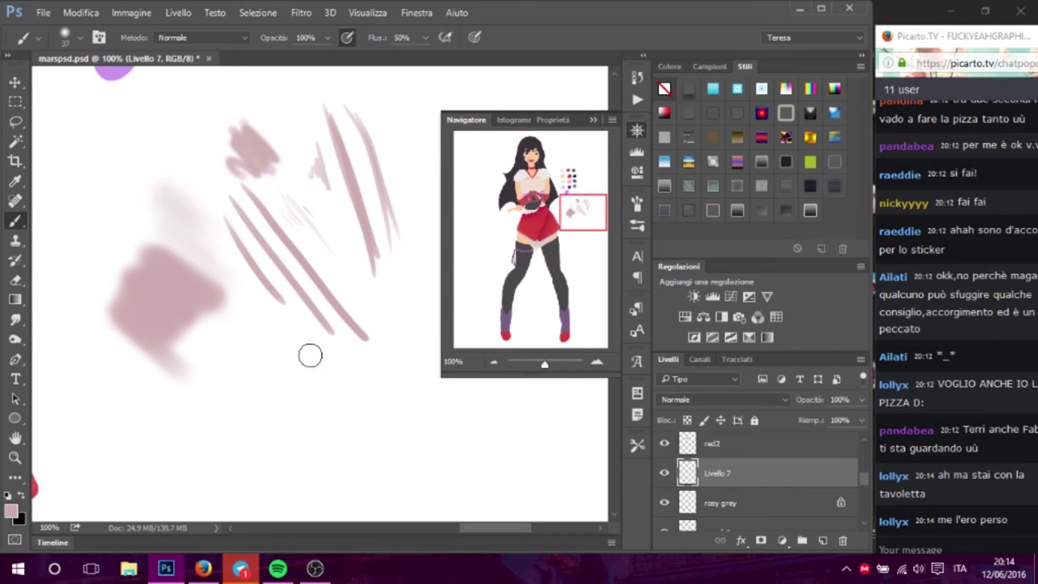
drag(219, 294, 214, 259)
drag(301, 278, 213, 188)
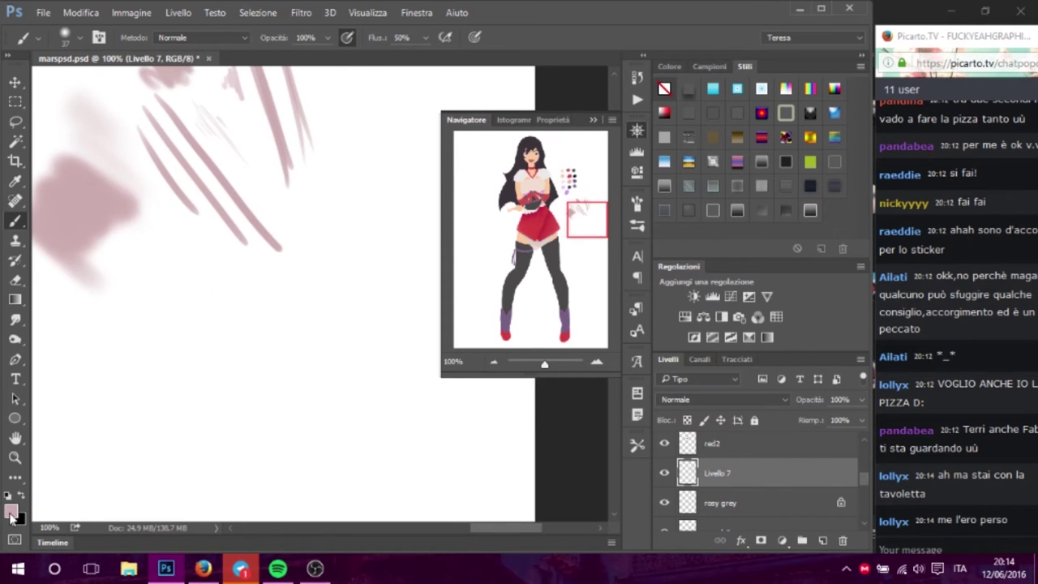
- Choose a purple foreground colour in the Color Picker and paint a purple stroke
click(10, 512)
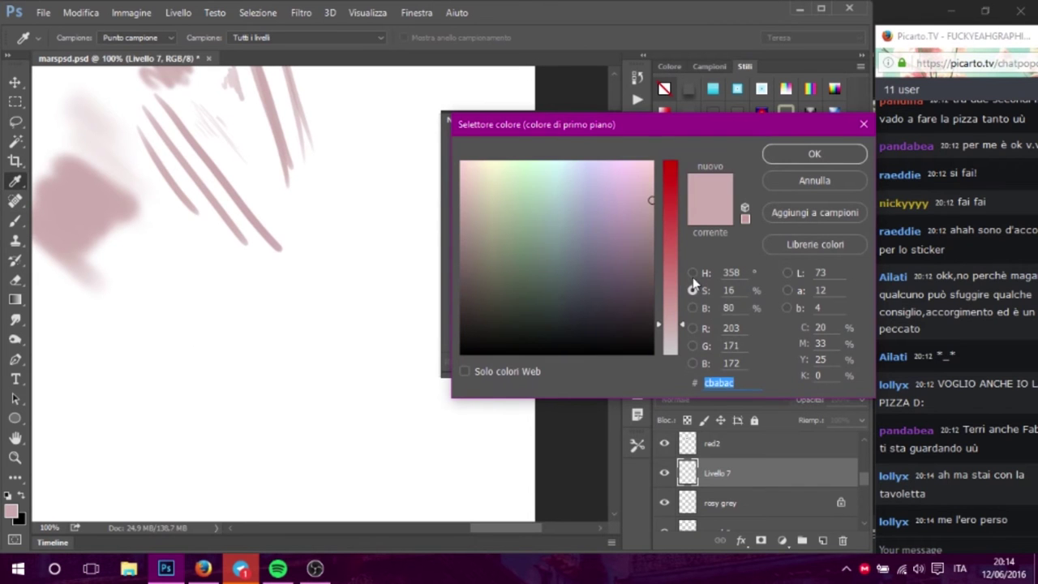
click(693, 273)
drag(673, 224, 670, 206)
click(639, 236)
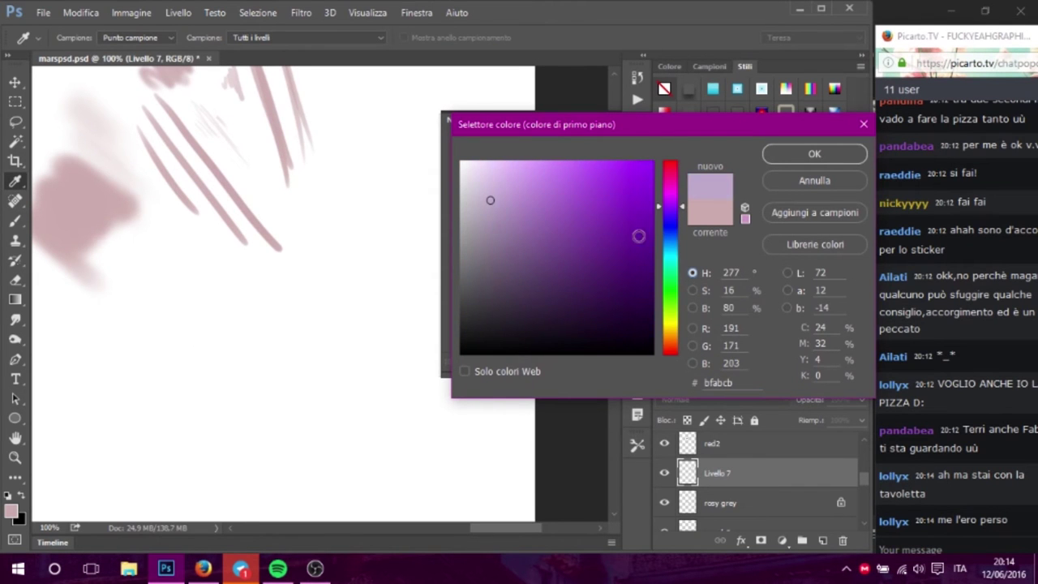
click(602, 204)
key(Return)
mouse_move(300, 294)
mouse_down()
mouse_move(295, 313)
mouse_move(371, 335)
mouse_move(319, 292)
mouse_move(273, 294)
mouse_move(309, 343)
mouse_move(364, 378)
mouse_move(288, 283)
mouse_move(410, 369)
mouse_move(297, 410)
mouse_up()
- Switch to blue-violet and paint over the purple stroke, adding a faint lavender streak
click(13, 511)
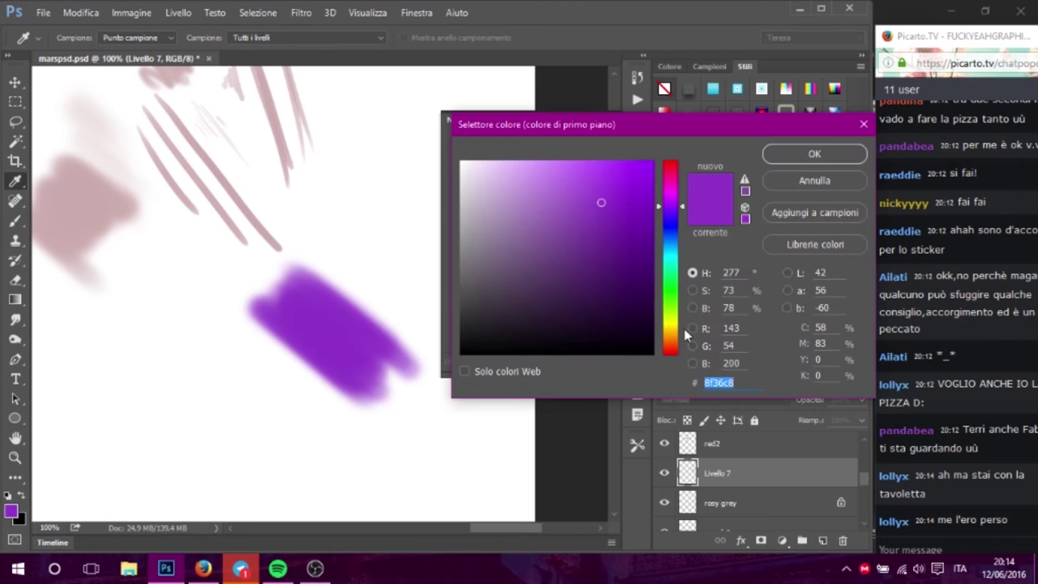
click(672, 223)
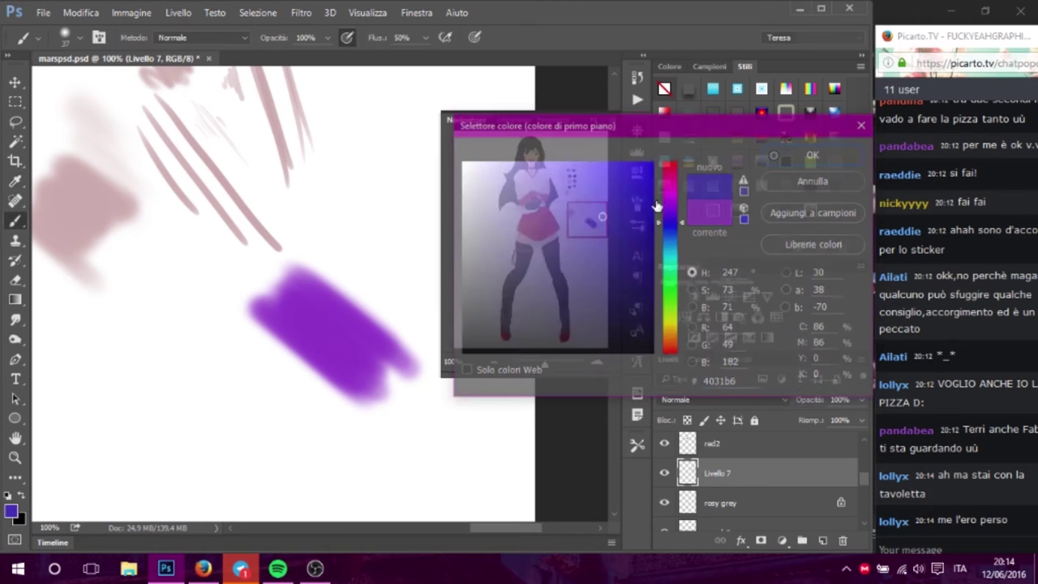
click(803, 154)
drag(276, 300, 355, 374)
drag(272, 307, 329, 373)
drag(260, 426, 198, 316)
mouse_move(250, 268)
mouse_down()
mouse_move(313, 332)
mouse_move(213, 242)
mouse_move(343, 317)
mouse_up()
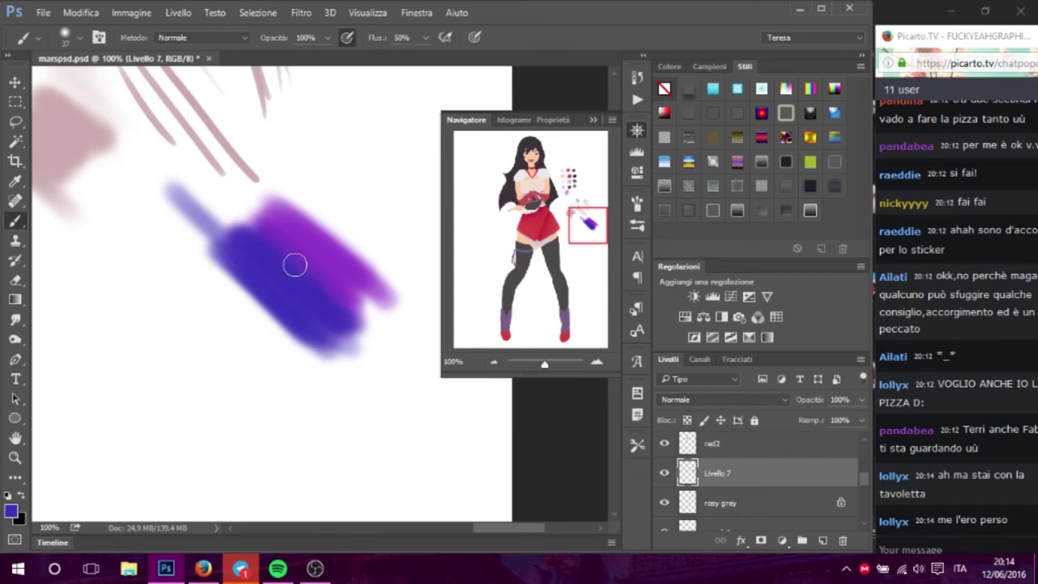
drag(243, 215, 410, 375)
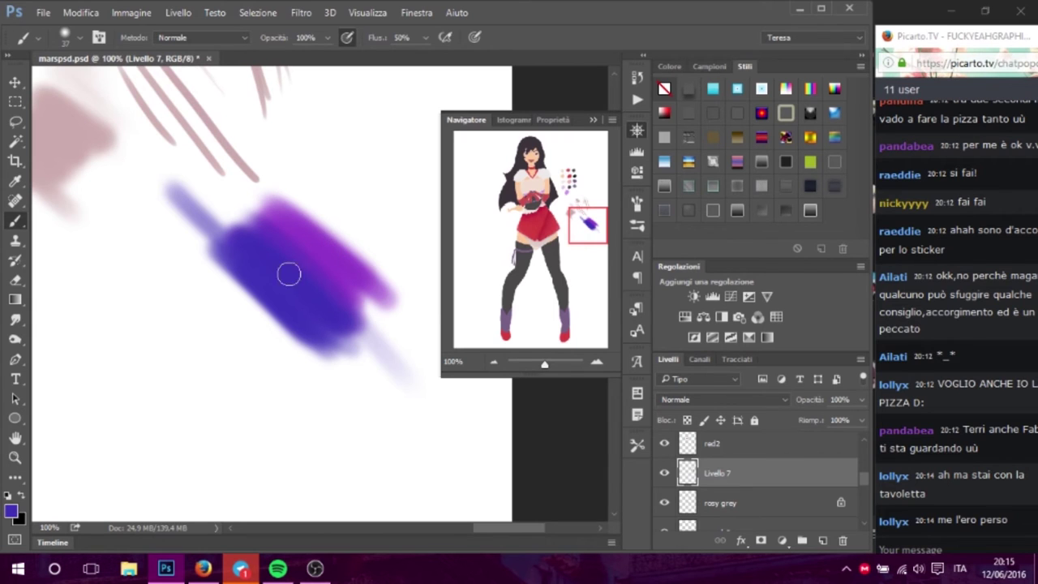
- Alt-sample canvas colours to blend in magenta-violet and purple, then set brush hardness to 0%
key(alt)
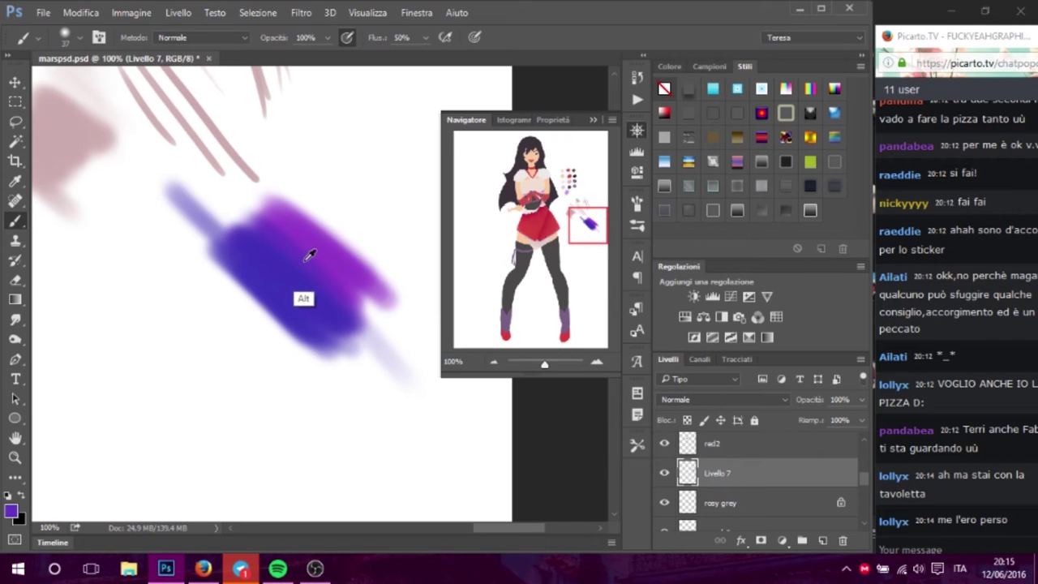
drag(357, 302, 389, 338)
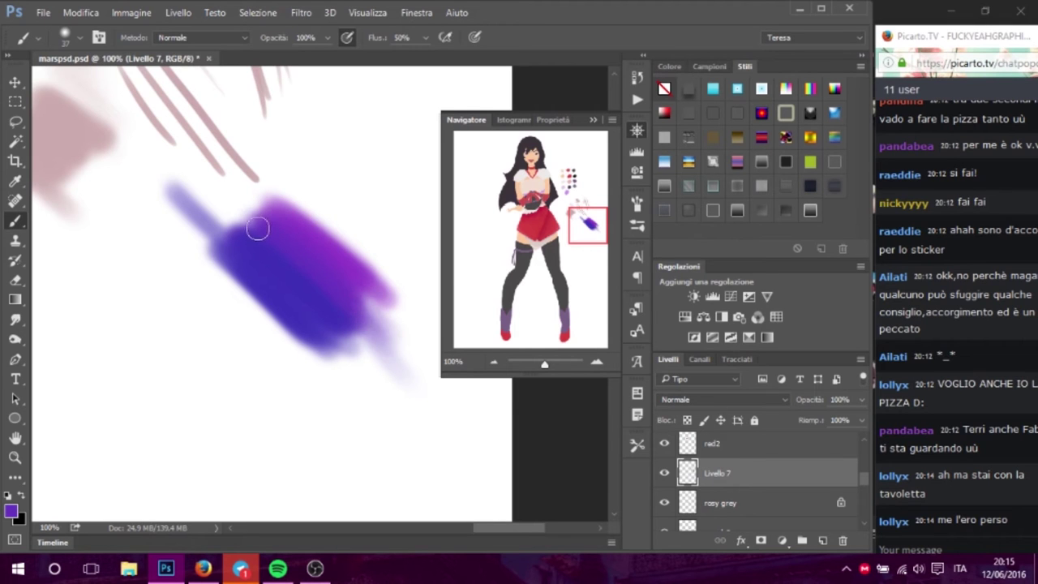
alt+click(301, 208)
mouse_move(301, 208)
mouse_down()
mouse_move(428, 334)
mouse_move(406, 276)
mouse_move(406, 292)
mouse_up()
drag(292, 190, 414, 267)
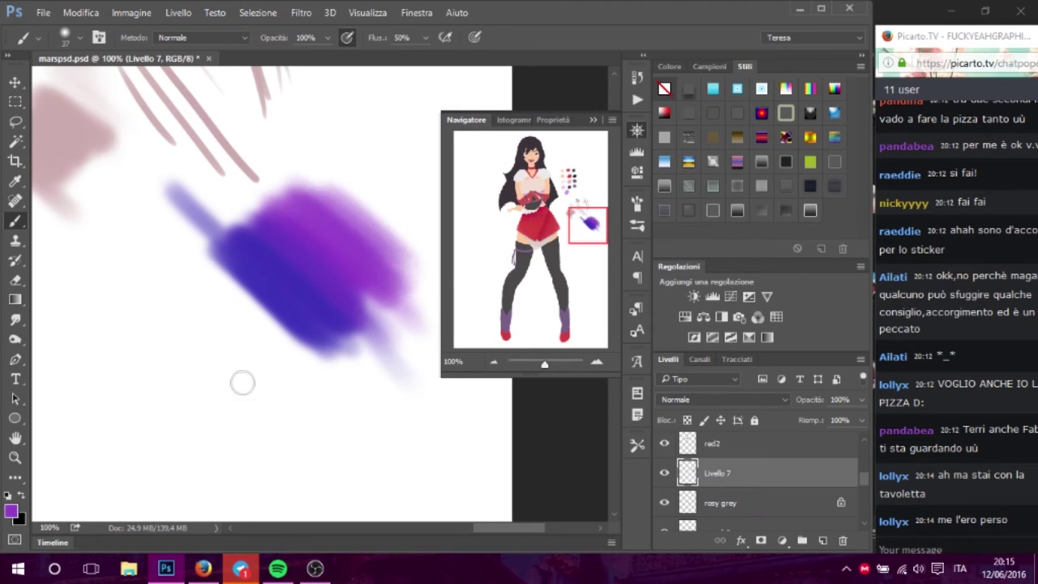
drag(242, 383, 272, 306)
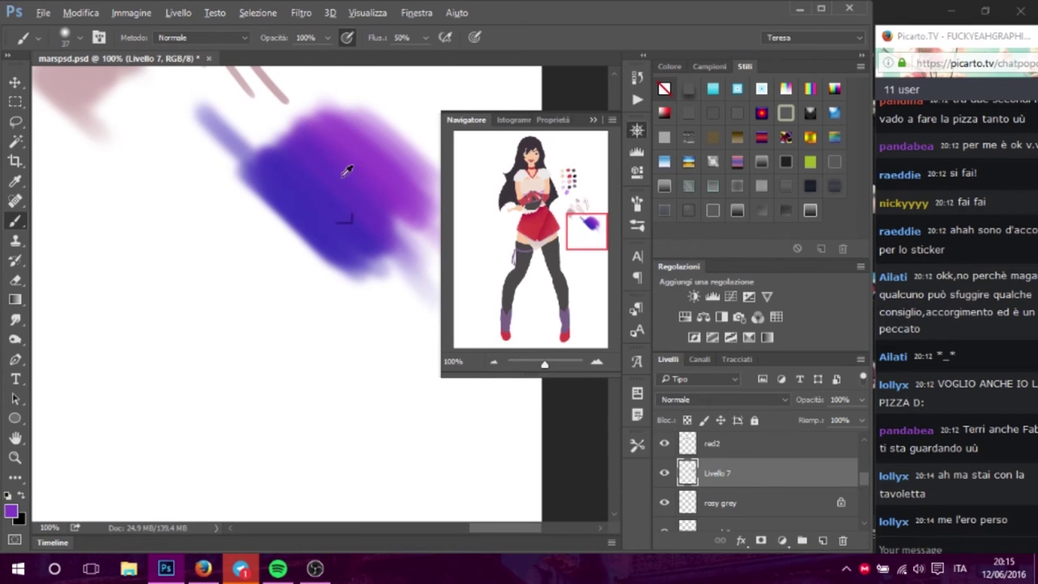
drag(292, 148, 375, 210)
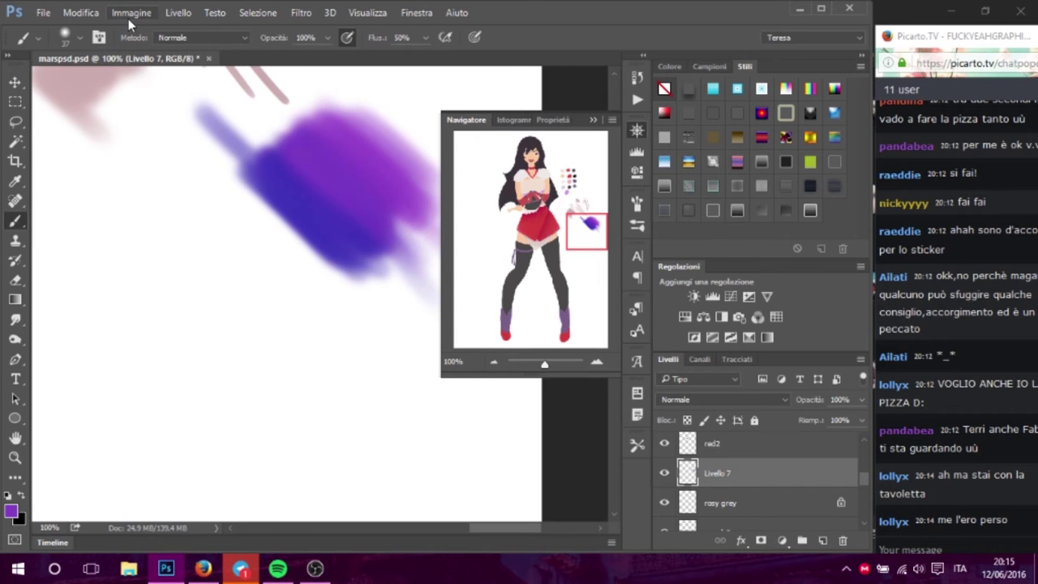
click(79, 37)
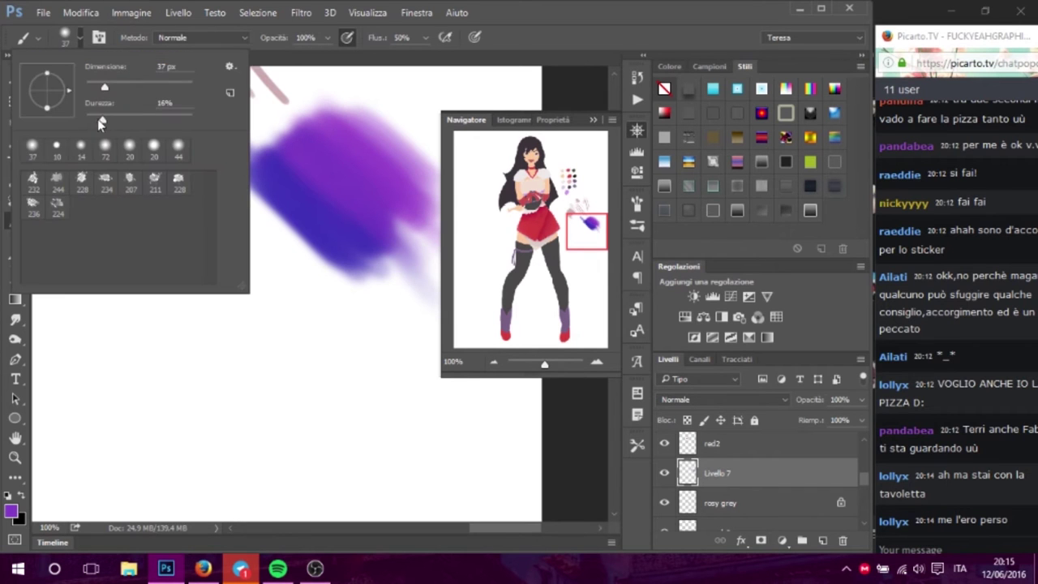
key(Return)
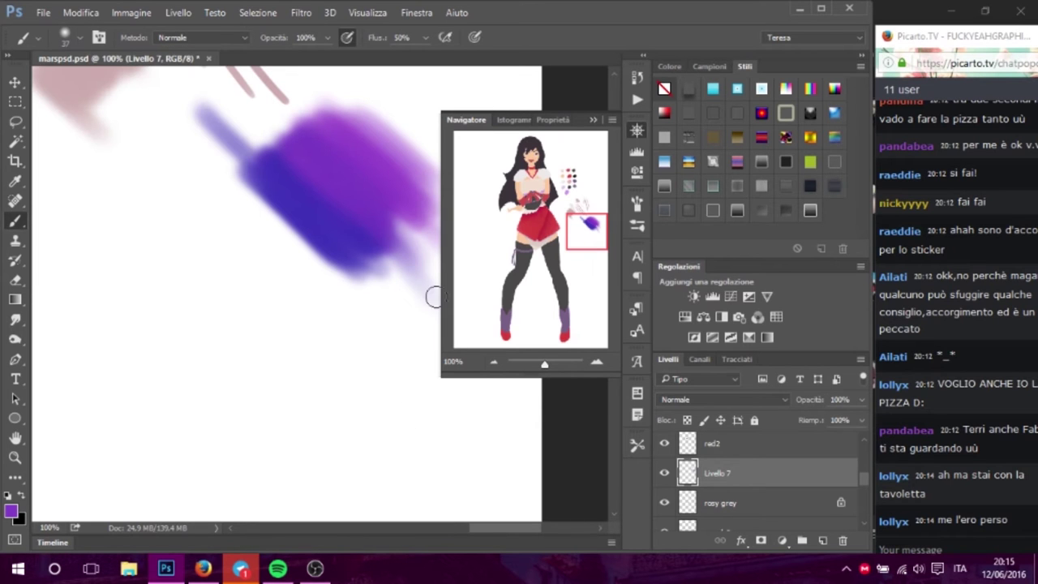
- Pick a pink-crimson colour and paint a wide diagonal stroke
click(12, 510)
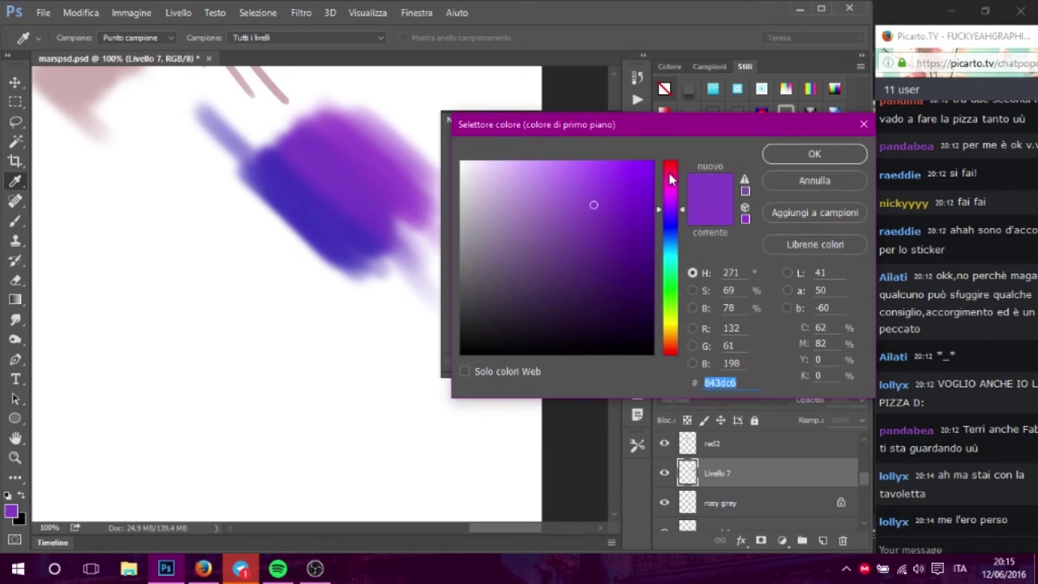
click(670, 179)
click(774, 155)
drag(174, 258, 293, 349)
mouse_move(215, 282)
mouse_down()
mouse_move(164, 246)
mouse_move(292, 357)
mouse_move(146, 238)
mouse_move(312, 385)
mouse_up()
- Pick green and paint a long green stroke below the crimson one
click(10, 511)
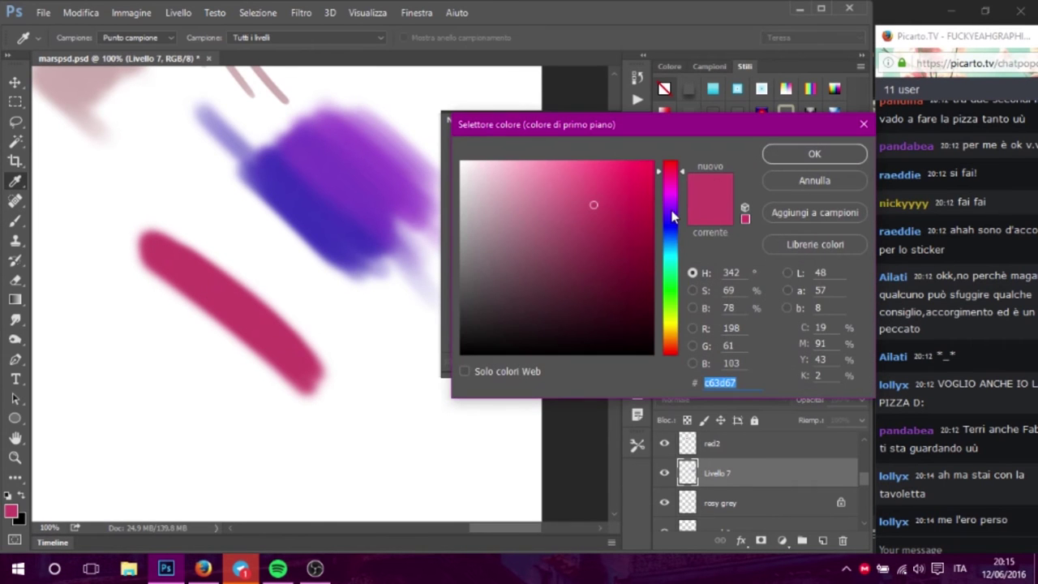
click(670, 297)
click(815, 153)
mouse_move(165, 371)
mouse_down()
mouse_move(109, 331)
mouse_move(250, 435)
mouse_up()
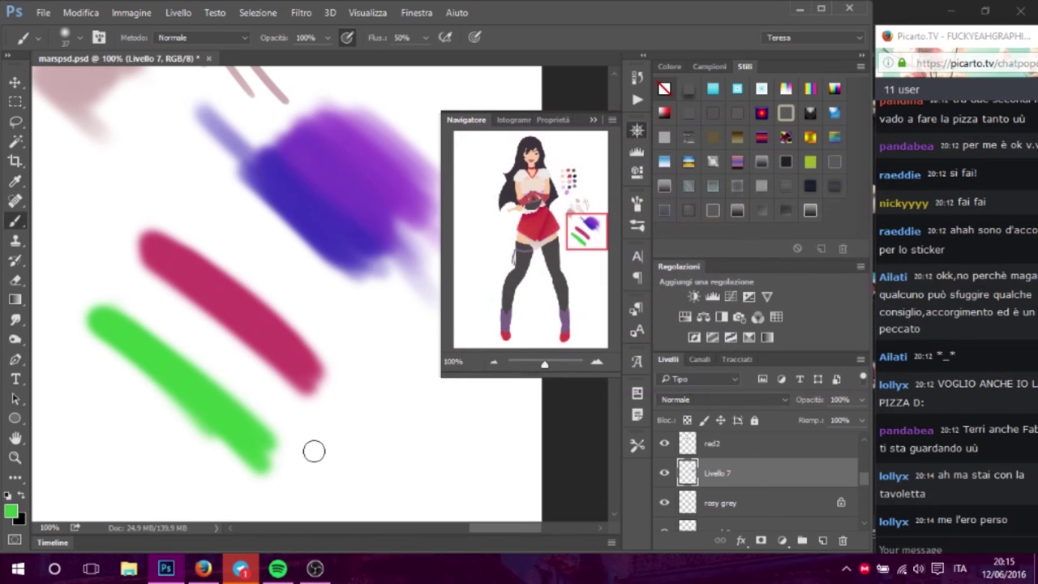
mouse_move(144, 311)
mouse_down()
mouse_move(292, 441)
mouse_move(276, 430)
mouse_up()
- Alt-sample pink, green and crimson to blend the band between the two strokes
alt+click(237, 309)
drag(150, 280, 316, 405)
drag(132, 262, 301, 412)
alt+click(219, 317)
drag(161, 299, 298, 424)
drag(132, 283, 295, 421)
alt+click(195, 344)
drag(151, 284, 289, 397)
alt+click(197, 301)
drag(134, 275, 309, 418)
drag(162, 292, 272, 406)
- Keep sampling and brushing greyish pink, crimson and brown into the band until it blends evenly
alt+click(162, 350)
alt+click(219, 362)
mouse_move(291, 416)
mouse_down()
mouse_move(123, 283)
mouse_move(243, 359)
mouse_move(174, 301)
mouse_move(241, 405)
mouse_up()
drag(114, 300, 271, 430)
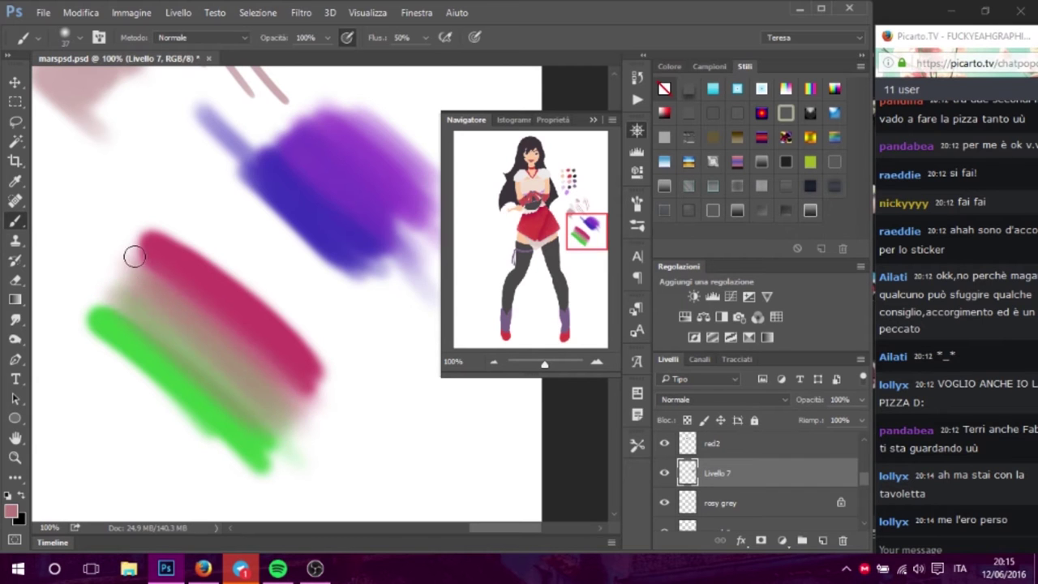
alt+click(211, 296)
drag(136, 257, 279, 379)
alt+click(170, 386)
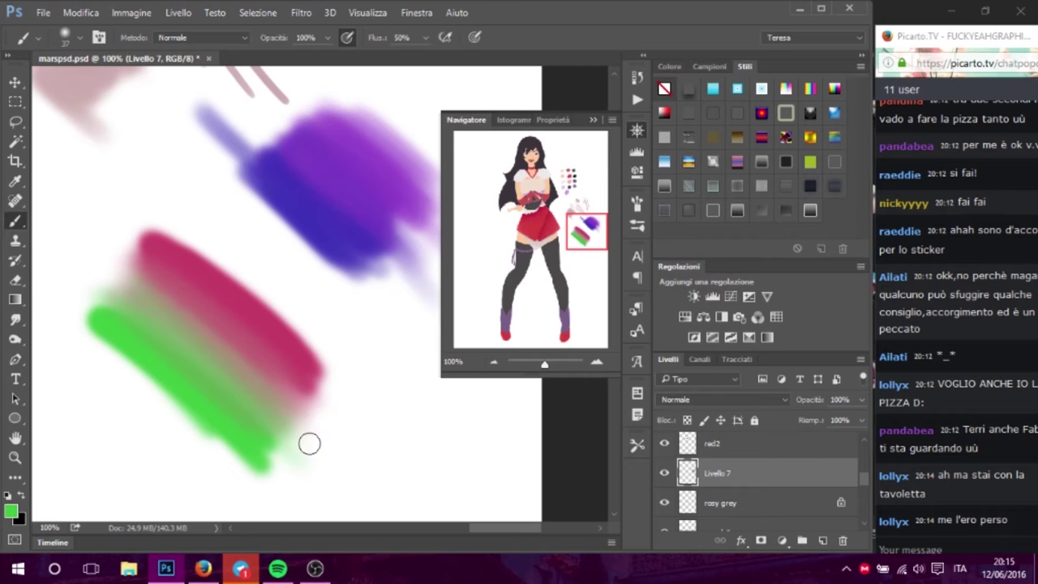
alt+click(207, 336)
alt+click(200, 326)
click(128, 244)
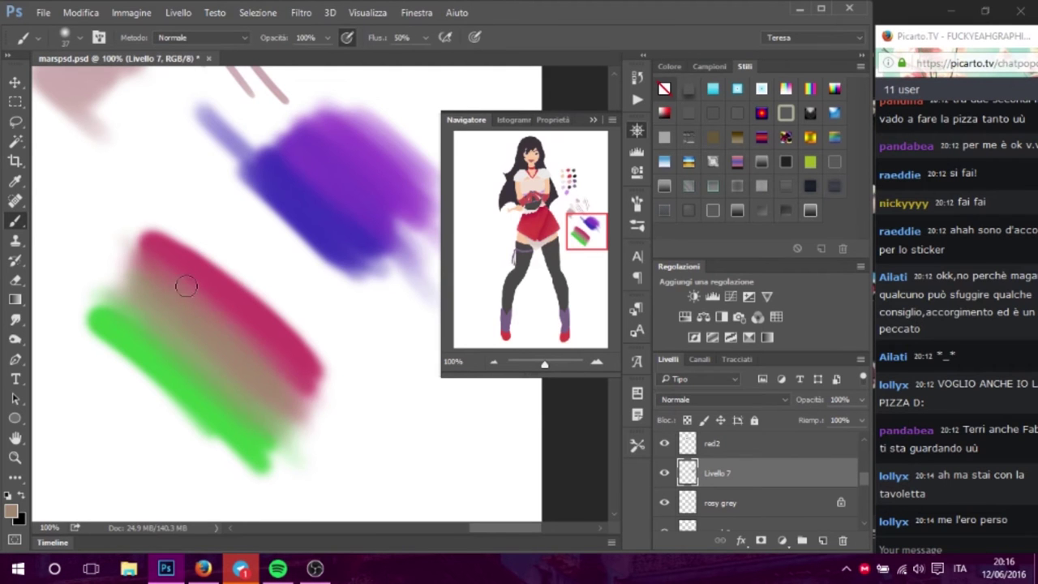
alt+click(135, 351)
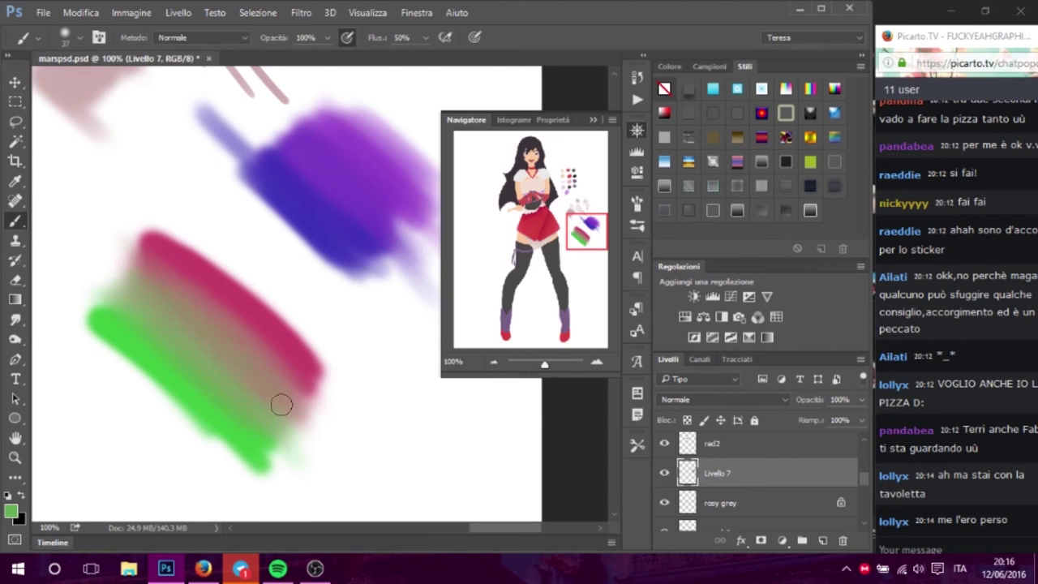
alt+click(173, 270)
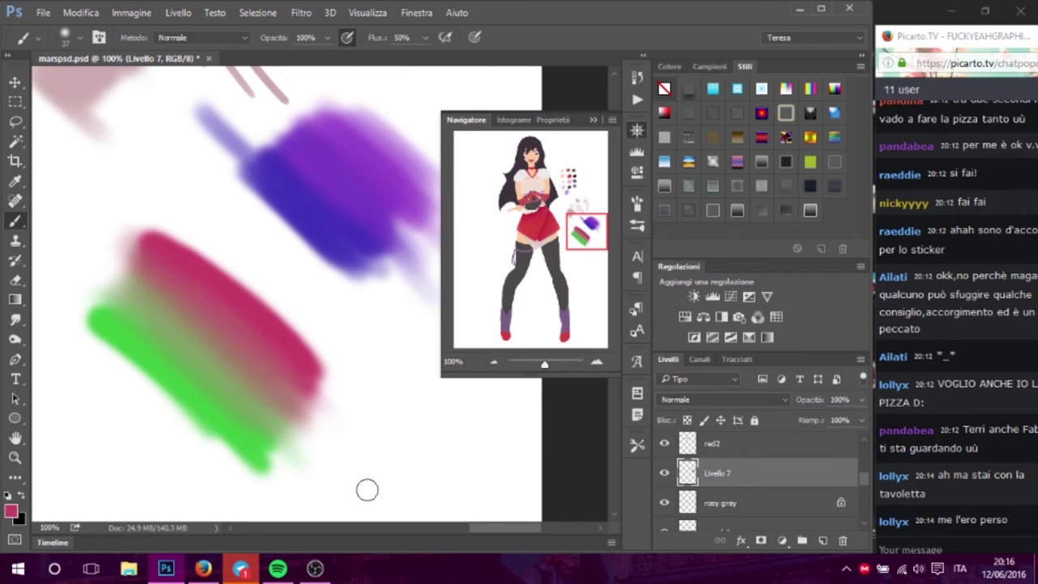
drag(298, 270, 452, 384)
drag(259, 400, 179, 310)
- Raise brush hardness to 100% and paint a thick hard-edged pink diagonal stroke
click(80, 37)
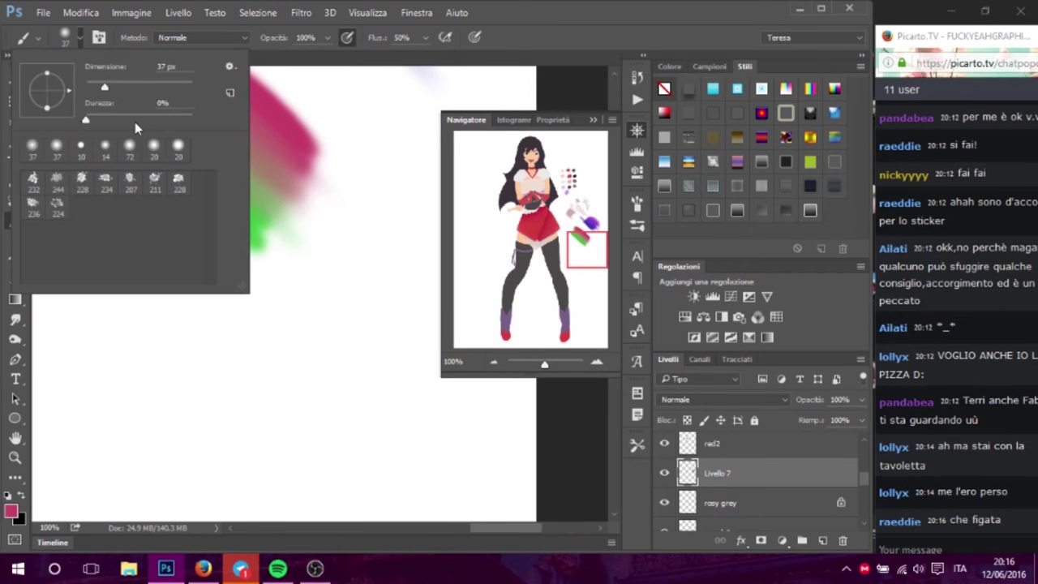
drag(104, 116, 261, 165)
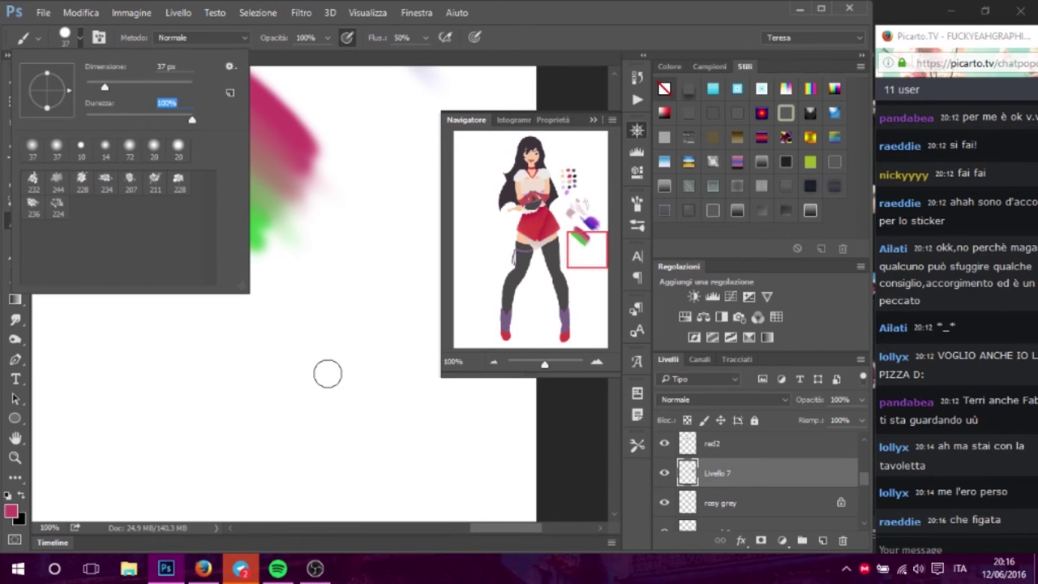
click(327, 371)
mouse_move(293, 353)
mouse_down()
mouse_move(214, 313)
mouse_move(382, 475)
mouse_up()
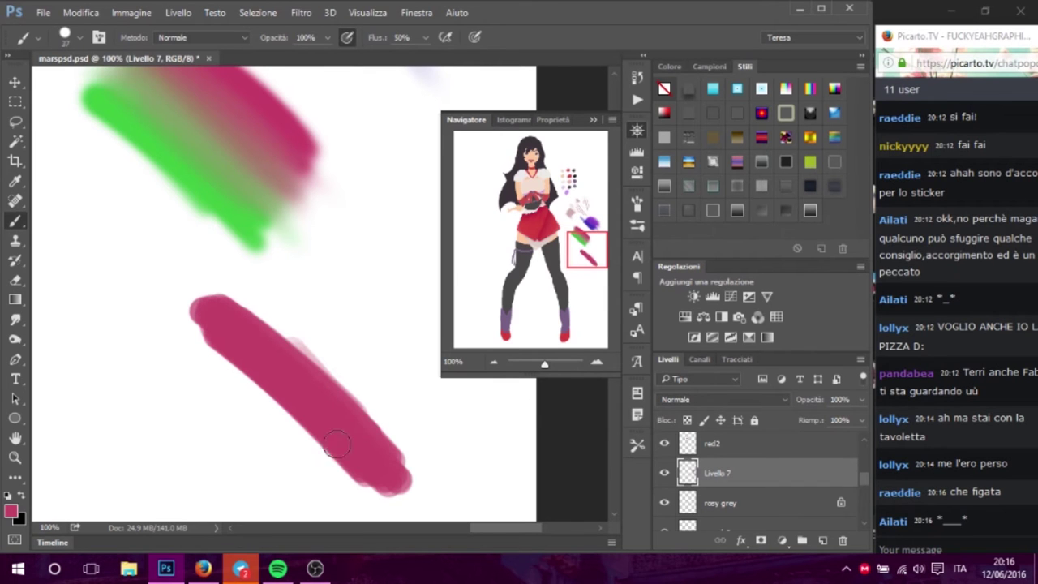
drag(216, 426, 135, 325)
- Pick a blue-purple colour and paint a wide blue stroke beside the pink one
click(12, 511)
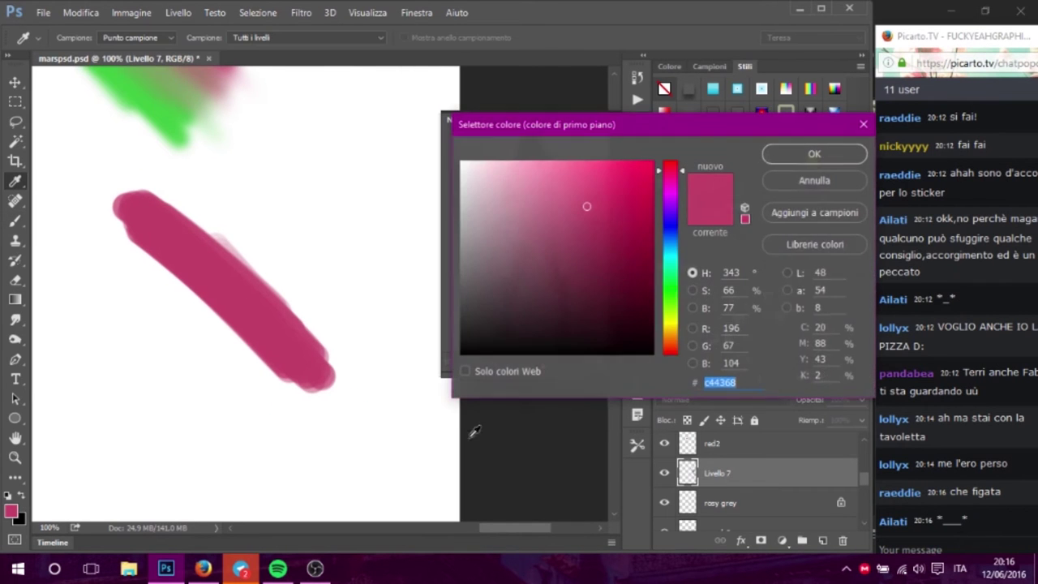
click(666, 225)
click(814, 153)
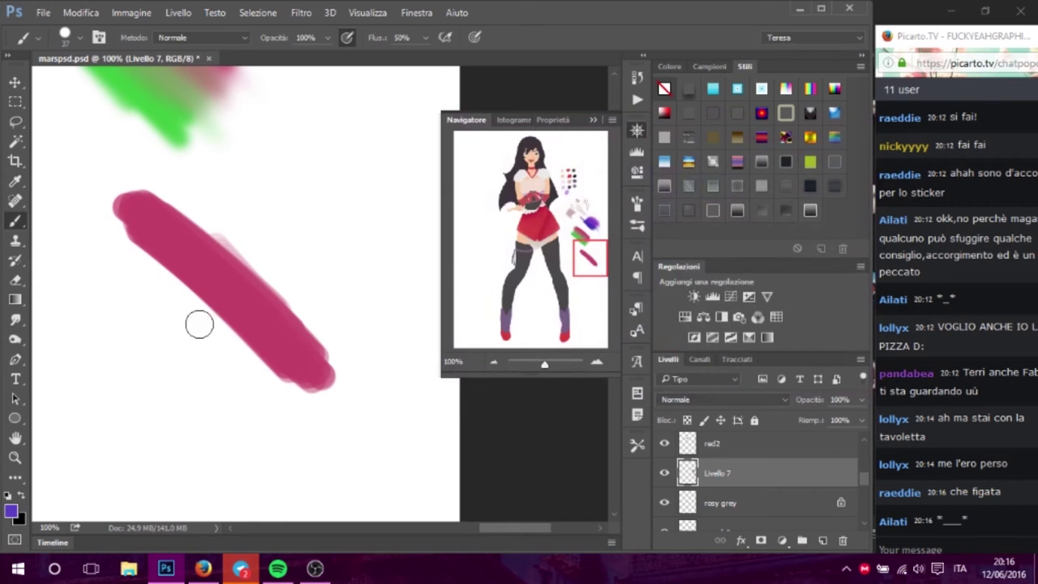
drag(113, 243, 273, 382)
mouse_move(81, 217)
mouse_down()
mouse_move(288, 394)
mouse_move(280, 414)
mouse_up()
drag(64, 247, 290, 382)
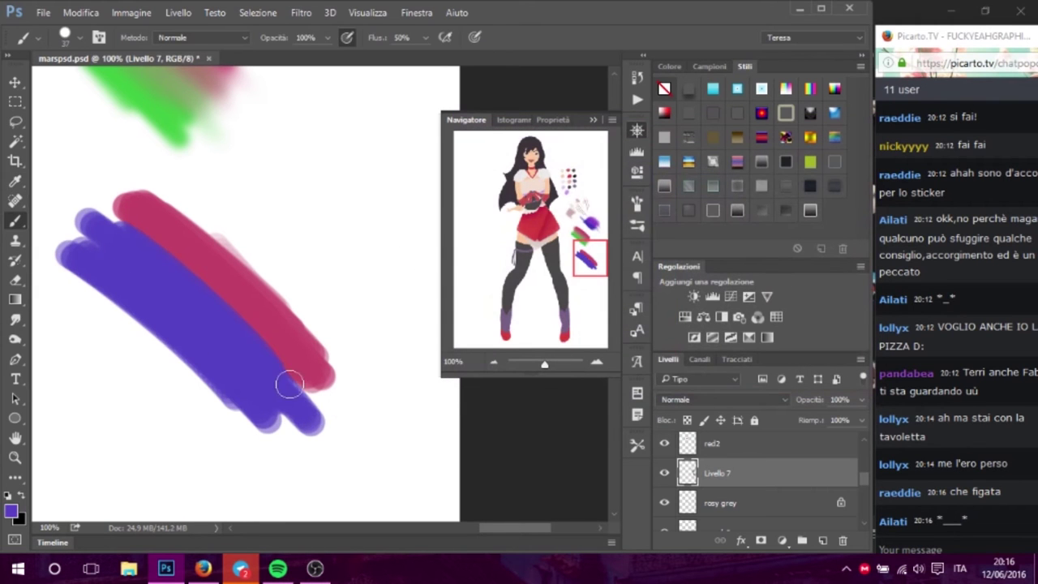
- Blend pink along the blue-pink boundary, setting brush flow to 100% with sampled colours
alt+click(225, 283)
drag(134, 217, 341, 430)
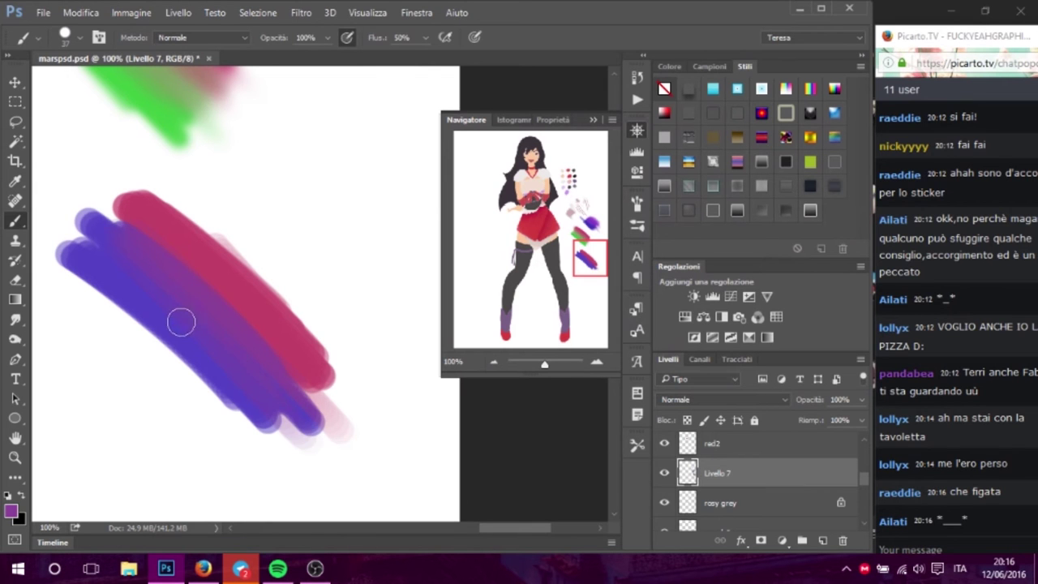
alt+click(217, 274)
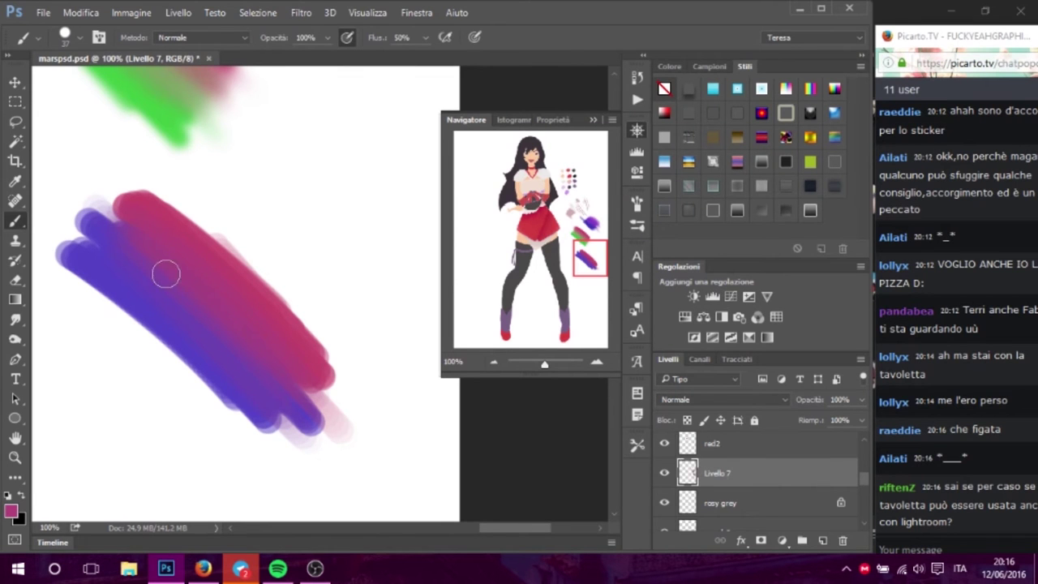
click(425, 38)
key(shift+0)
alt+click(151, 294)
alt+click(161, 247)
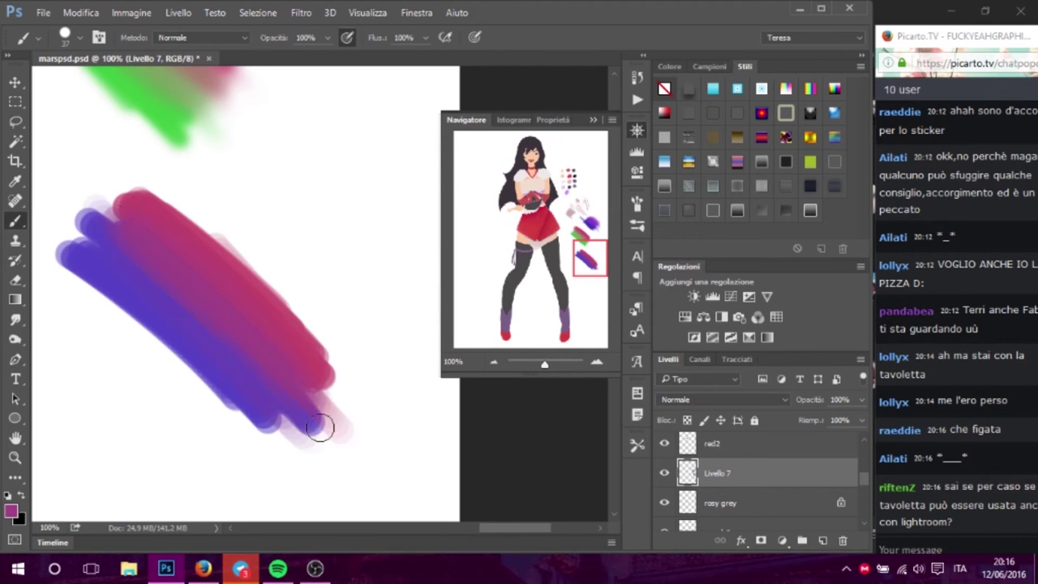
mouse_move(146, 189)
mouse_down()
mouse_move(292, 295)
mouse_move(156, 190)
mouse_move(167, 186)
mouse_move(268, 248)
mouse_move(234, 215)
mouse_move(348, 324)
mouse_up()
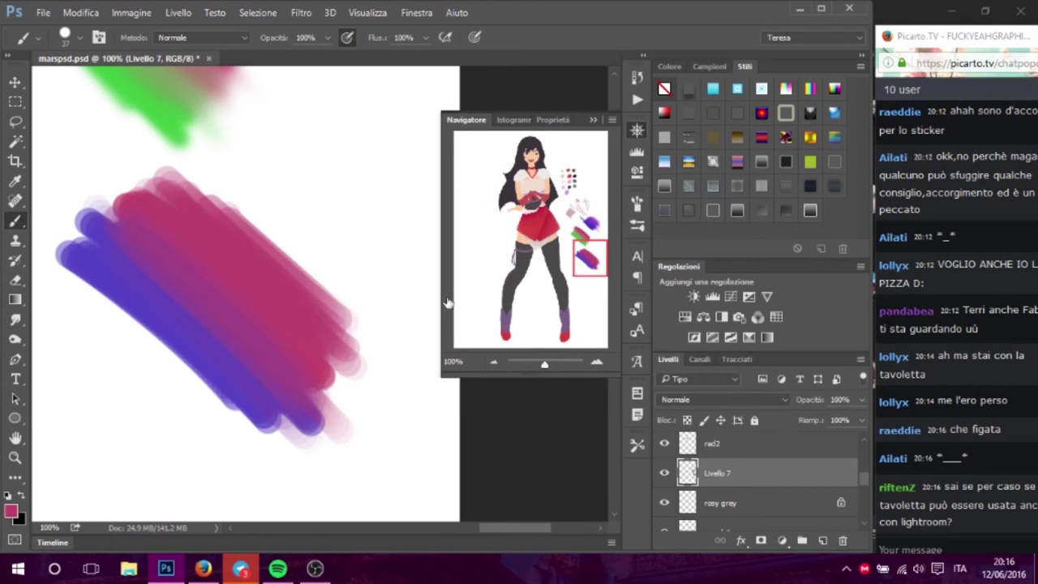
drag(586, 261, 598, 205)
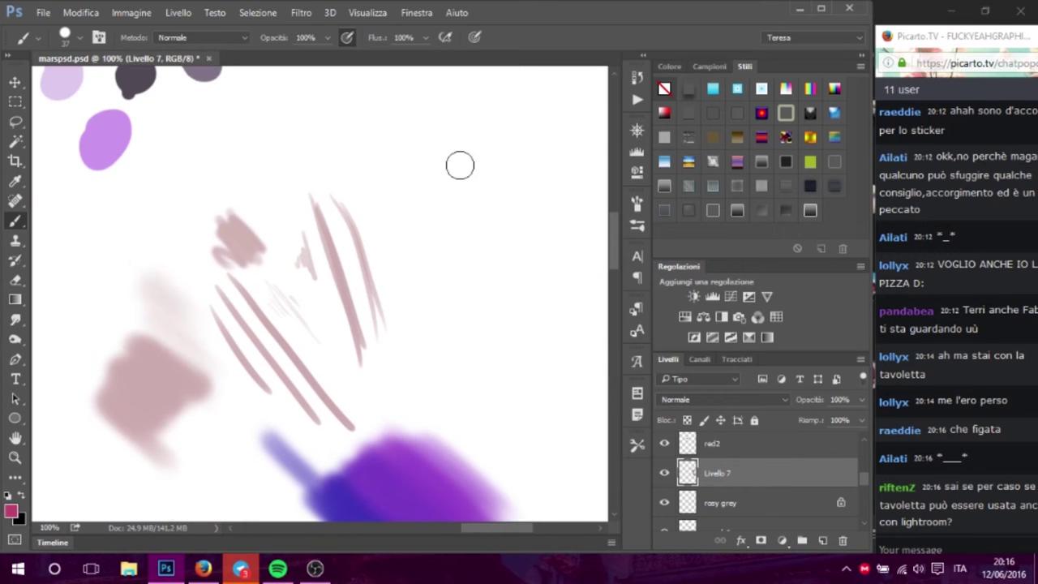
- Paint two vertical magenta strokes, then a softer one at 37% flow
drag(486, 111, 514, 227)
drag(399, 110, 430, 247)
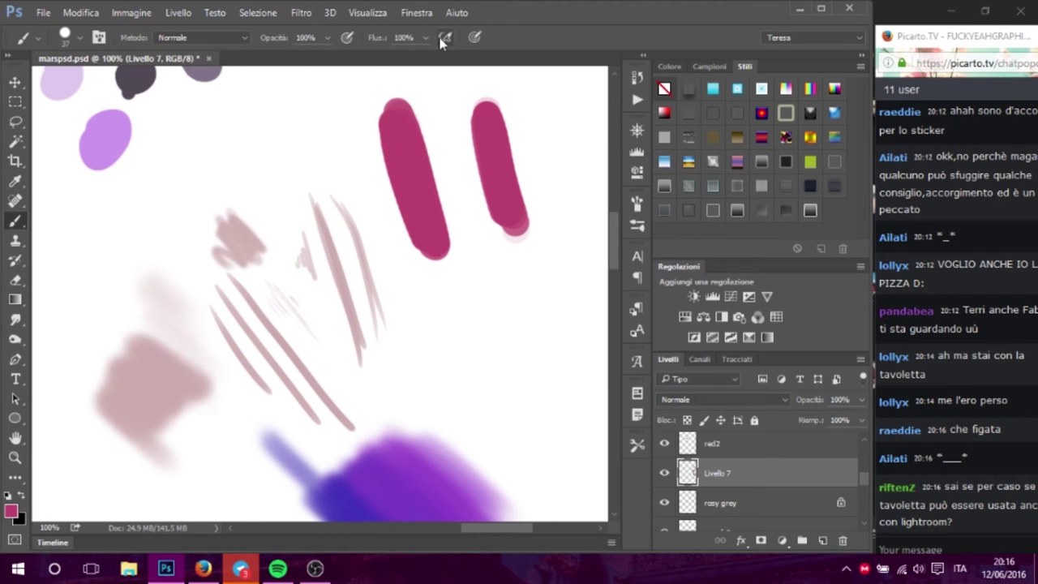
drag(424, 39, 390, 72)
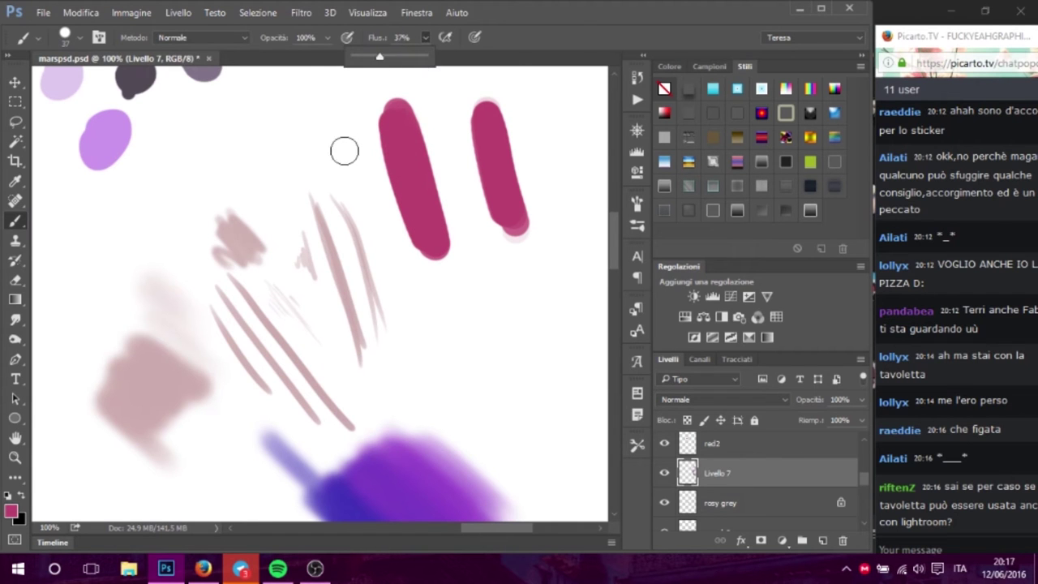
mouse_move(341, 141)
mouse_down()
mouse_move(345, 162)
mouse_move(322, 186)
mouse_move(272, 170)
mouse_move(284, 216)
mouse_move(322, 105)
mouse_move(352, 109)
mouse_move(383, 254)
mouse_up()
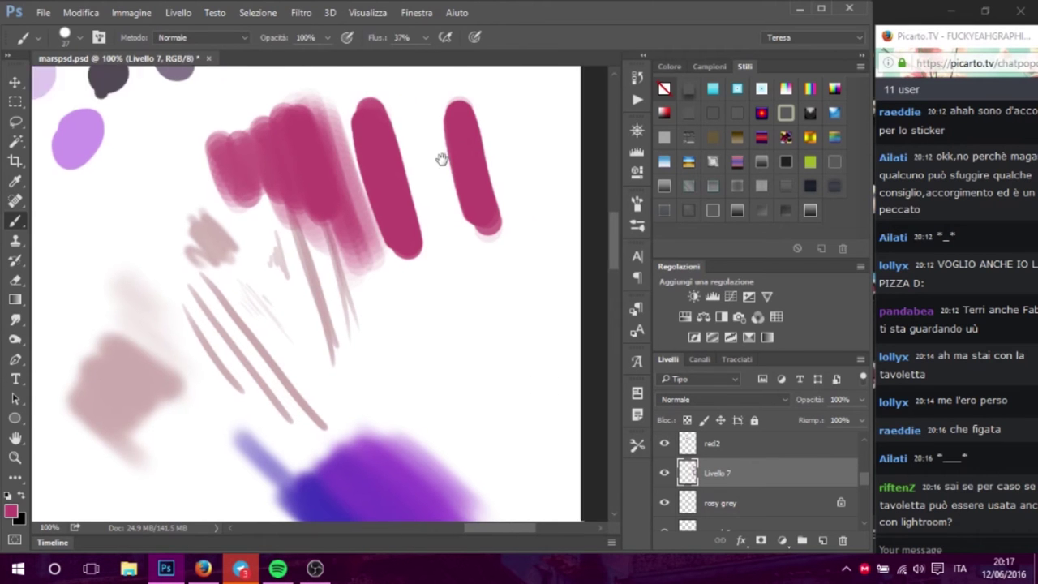
- Enable pen pressure for size and build a pink patch, returning flow to 100%
scroll(440, 157, right, 5)
click(445, 38)
mouse_move(431, 343)
mouse_down()
mouse_move(424, 303)
mouse_move(408, 357)
mouse_up()
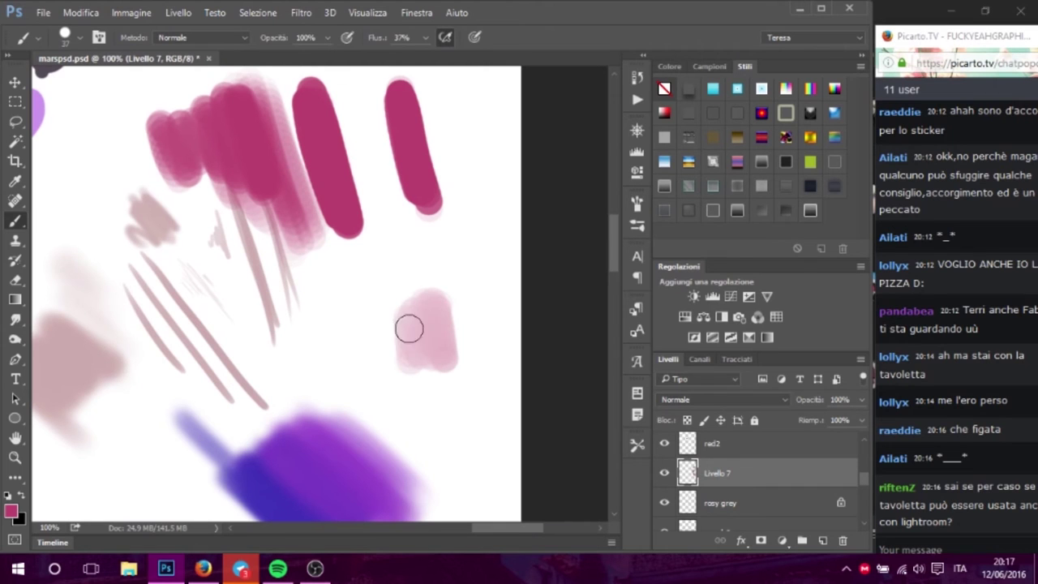
key(shift+0)
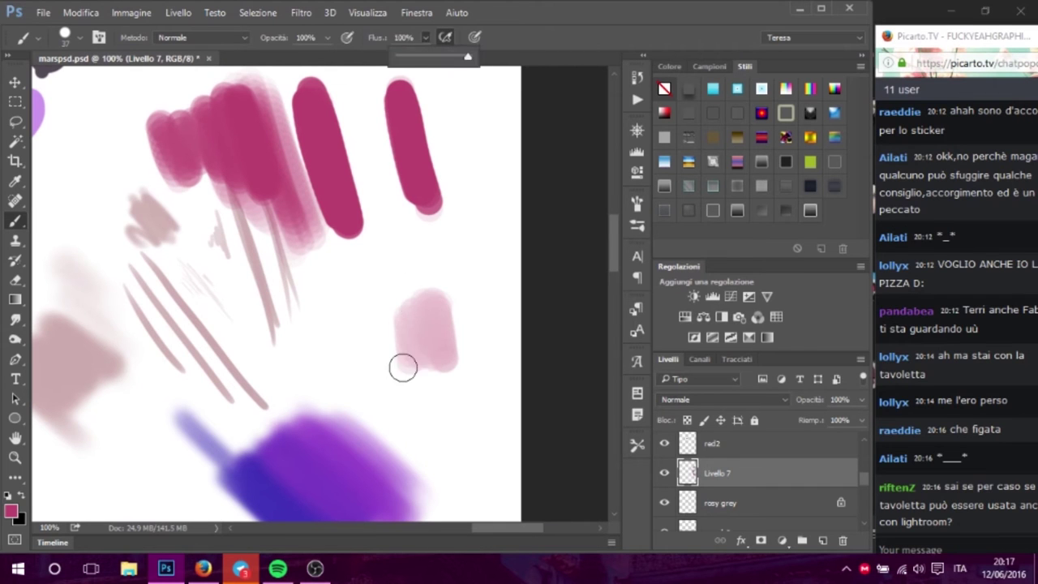
mouse_move(424, 309)
mouse_down()
mouse_move(450, 337)
mouse_move(452, 364)
mouse_move(406, 317)
mouse_move(446, 355)
mouse_move(458, 289)
mouse_move(421, 339)
mouse_move(472, 287)
mouse_move(466, 315)
mouse_up()
drag(326, 251, 444, 317)
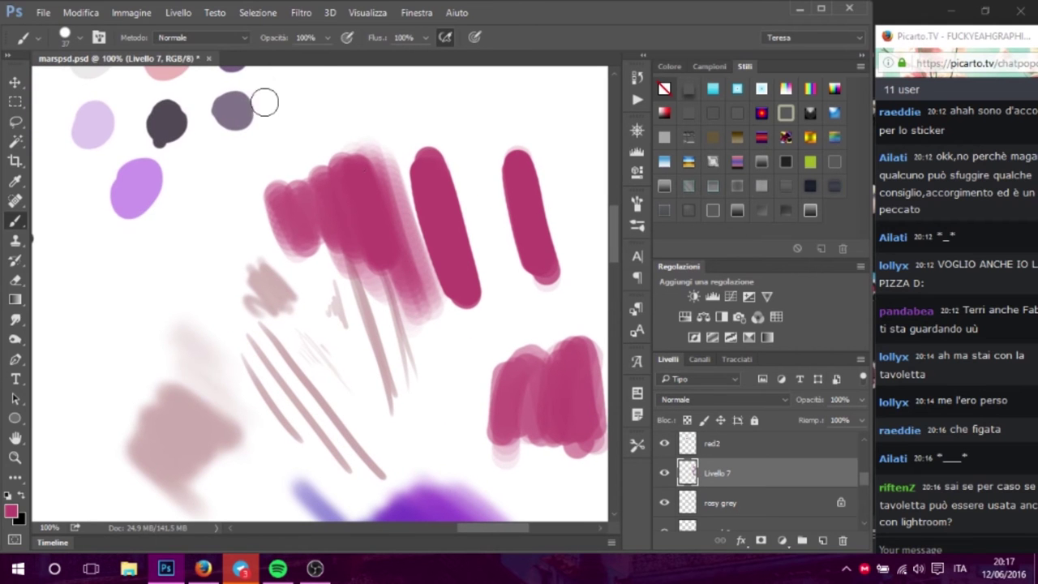
click(75, 37)
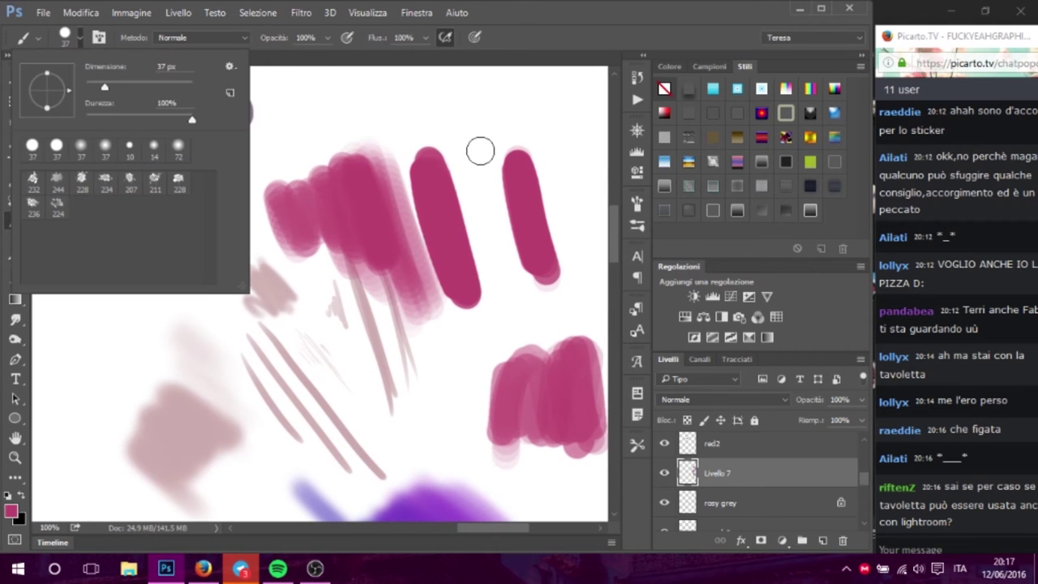
click(474, 156)
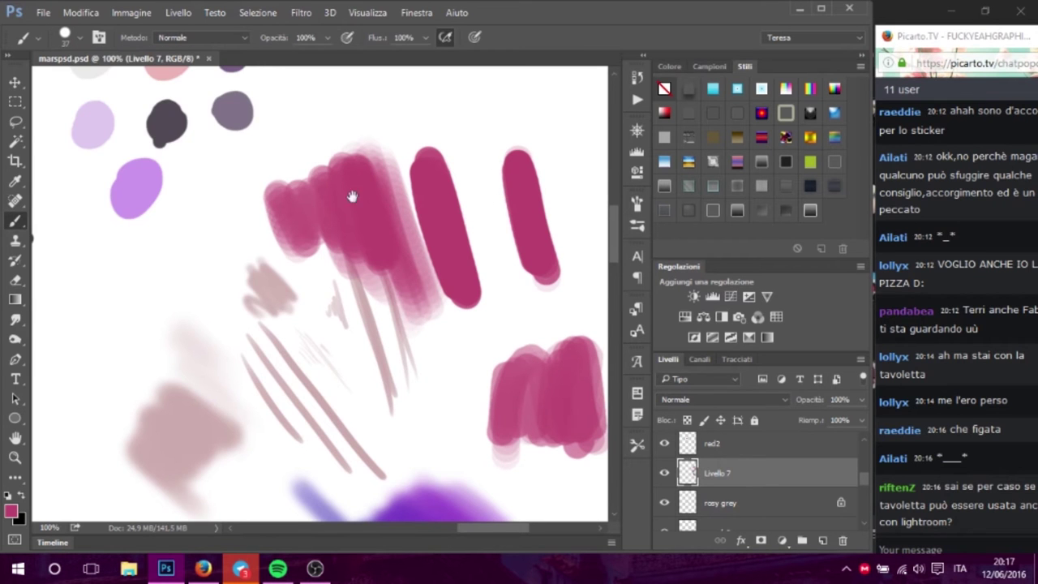
drag(427, 172, 476, 159)
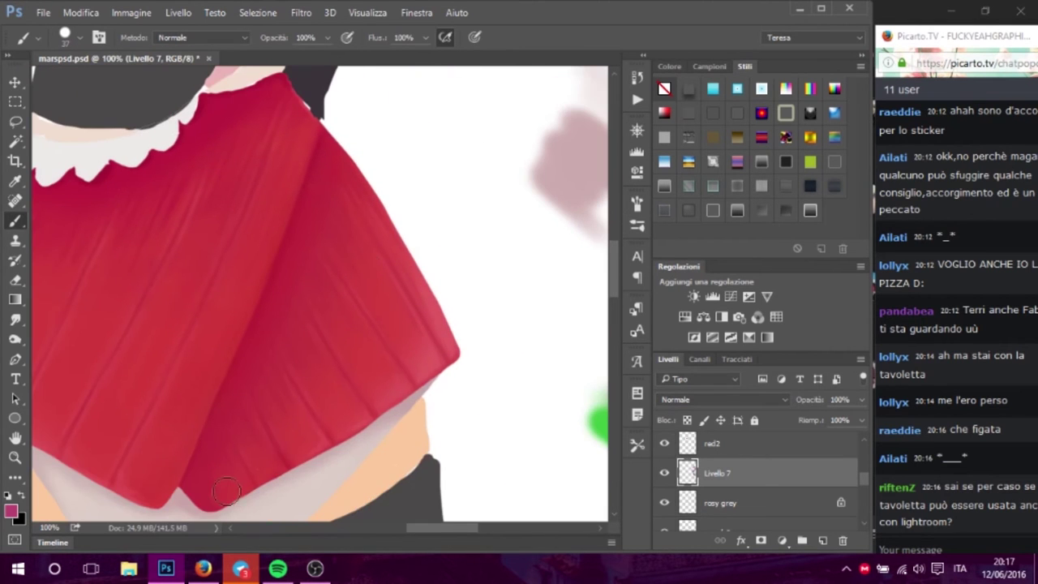
- Bring the skirt's lower edge into view, soften the brush, and enable pen pressure for opacity
mouse_move(505, 228)
mouse_down()
mouse_move(389, 190)
mouse_move(370, 108)
mouse_up()
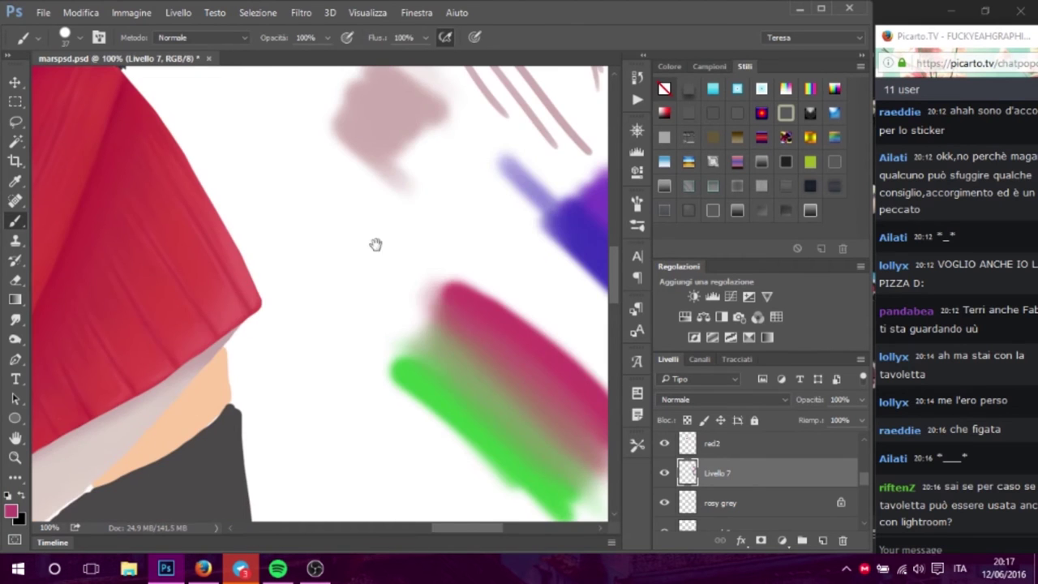
drag(196, 117, 347, 129)
click(78, 38)
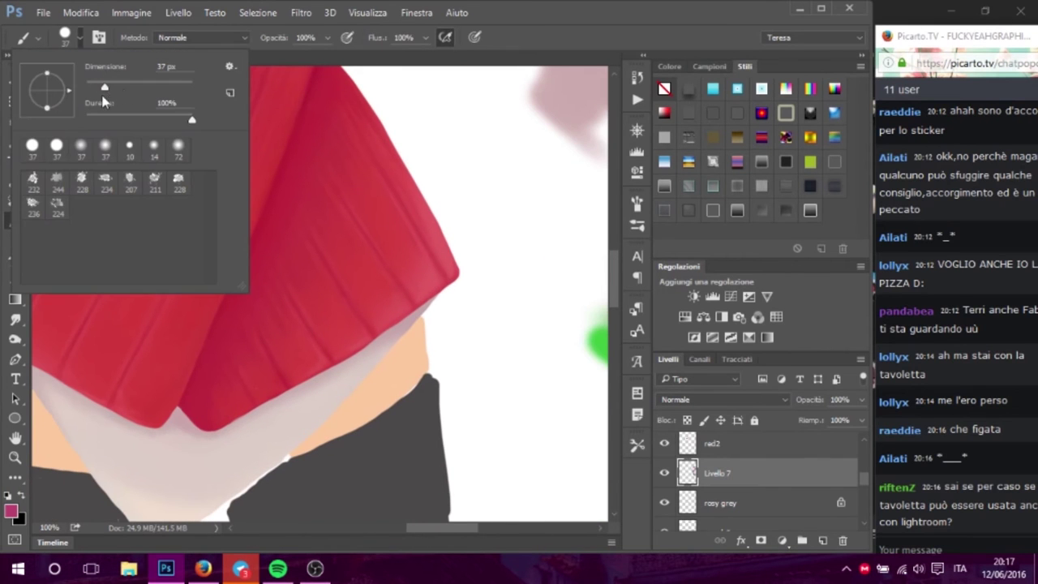
click(103, 120)
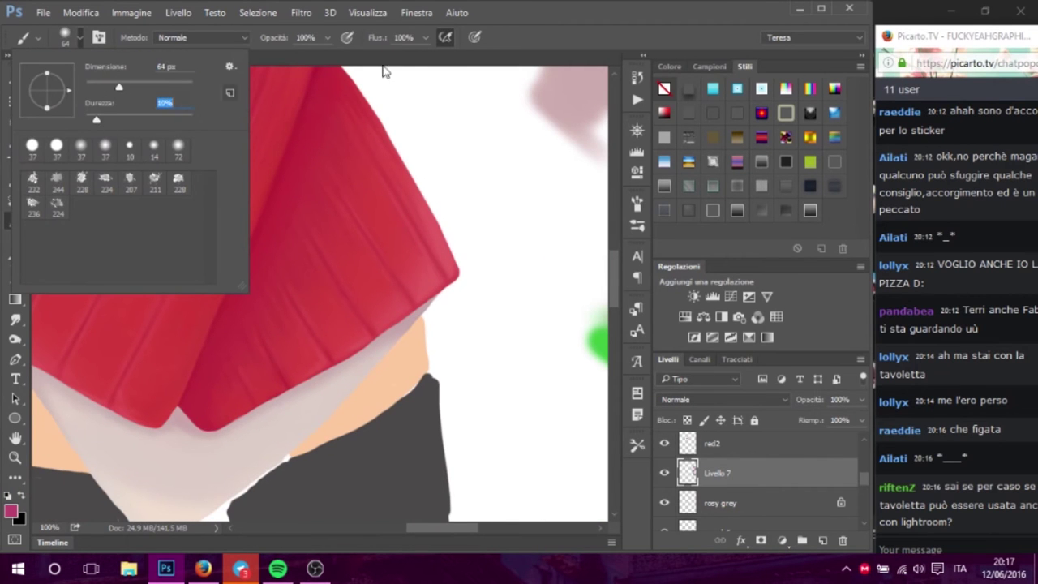
key(Return)
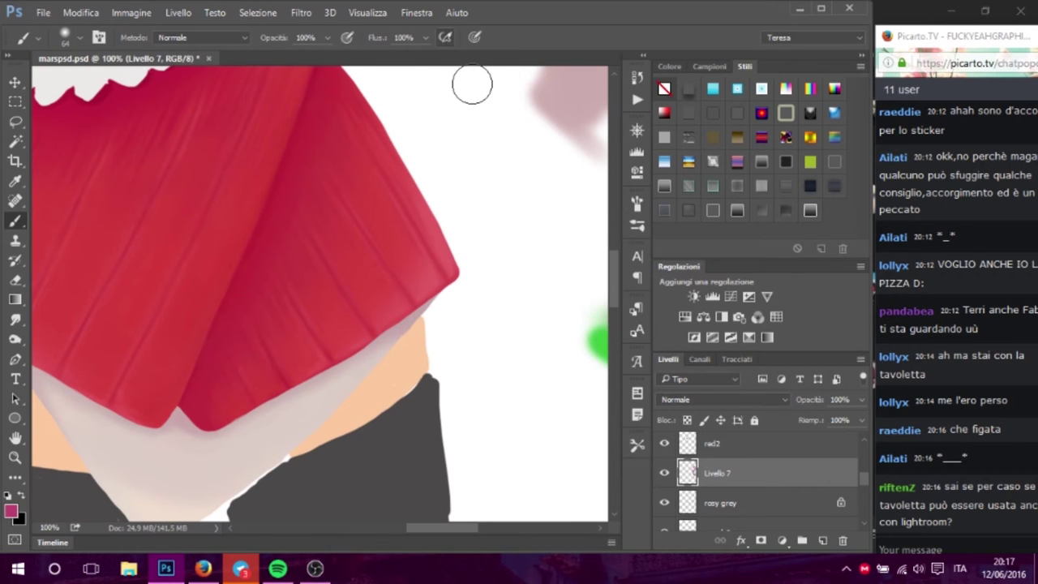
click(346, 37)
- Show the Navigator overview, set brush hardness to 26%, and zoom back out to 66.67%
click(638, 130)
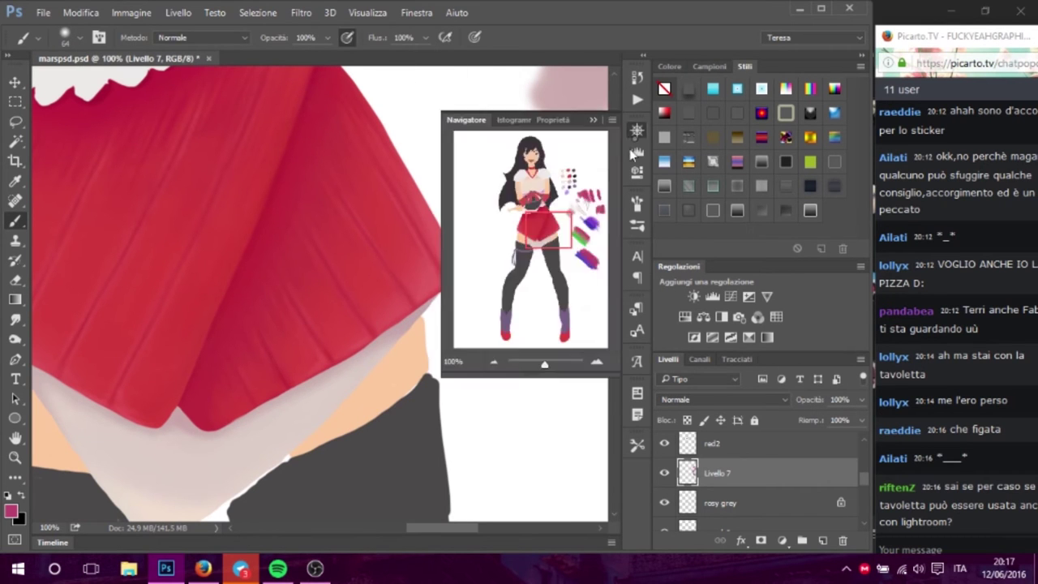
click(597, 361)
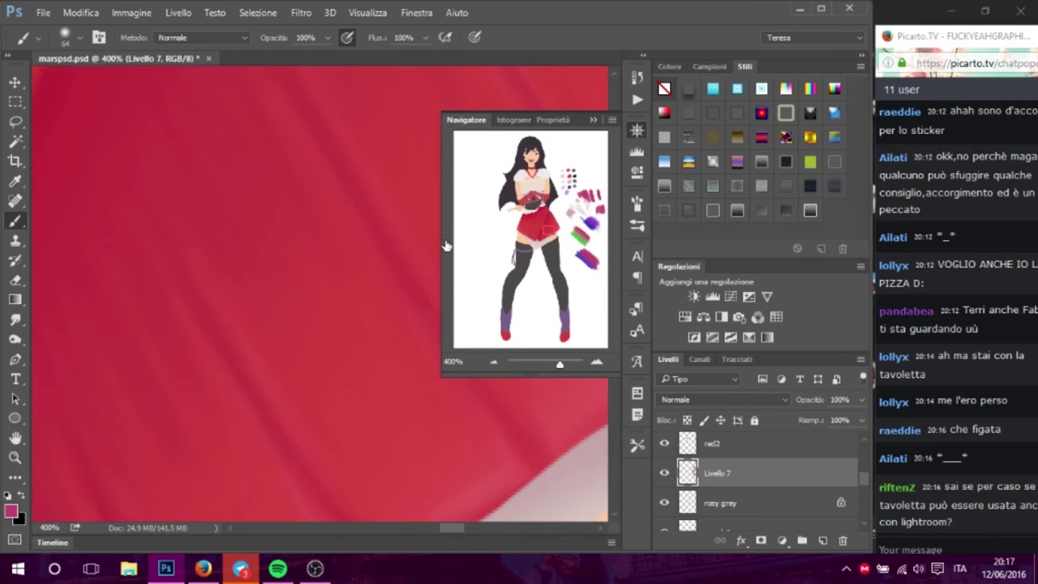
click(81, 38)
drag(98, 122, 118, 121)
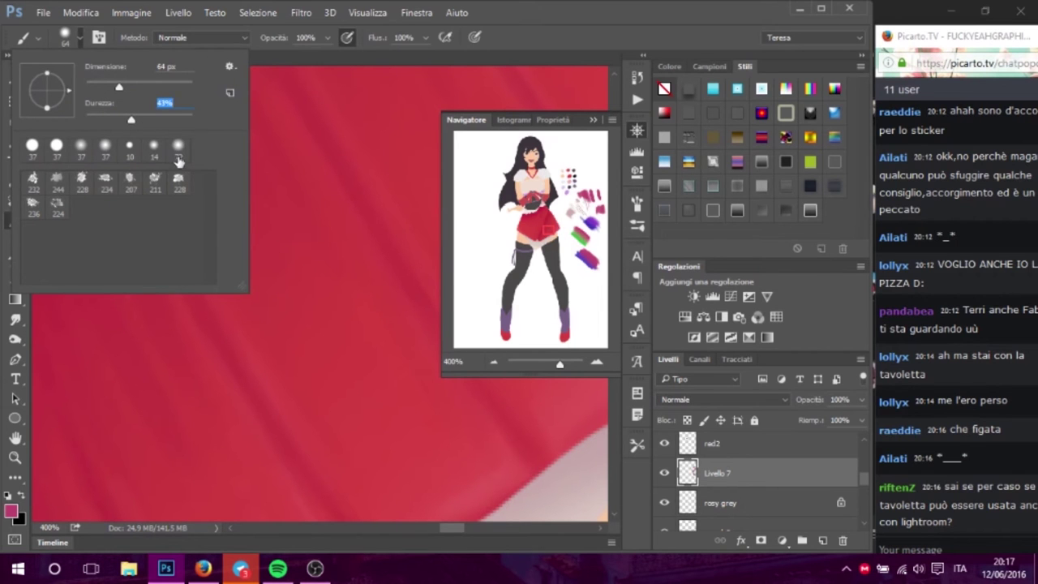
drag(187, 117, 210, 122)
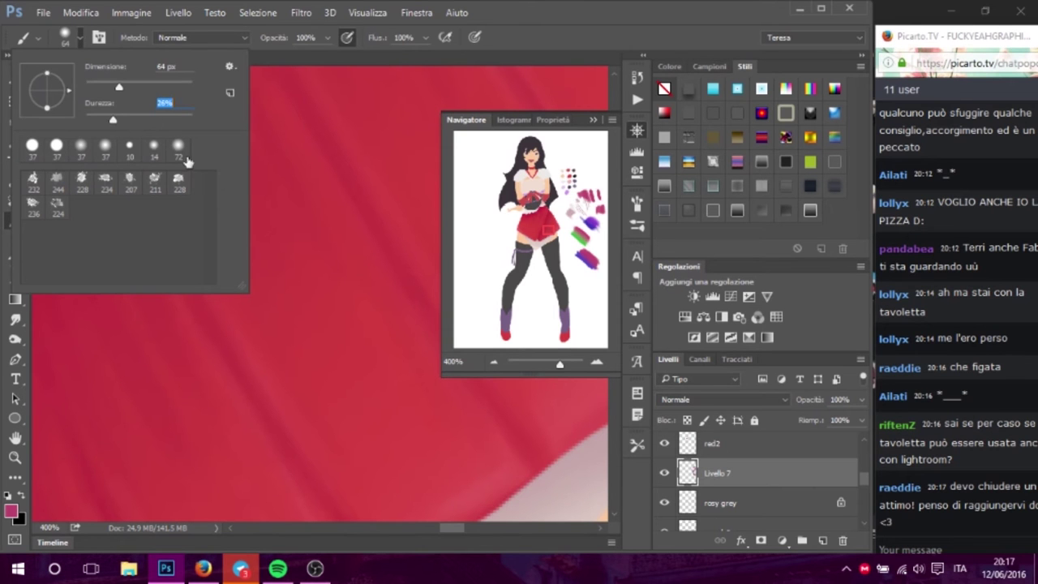
click(494, 362)
click(494, 362)
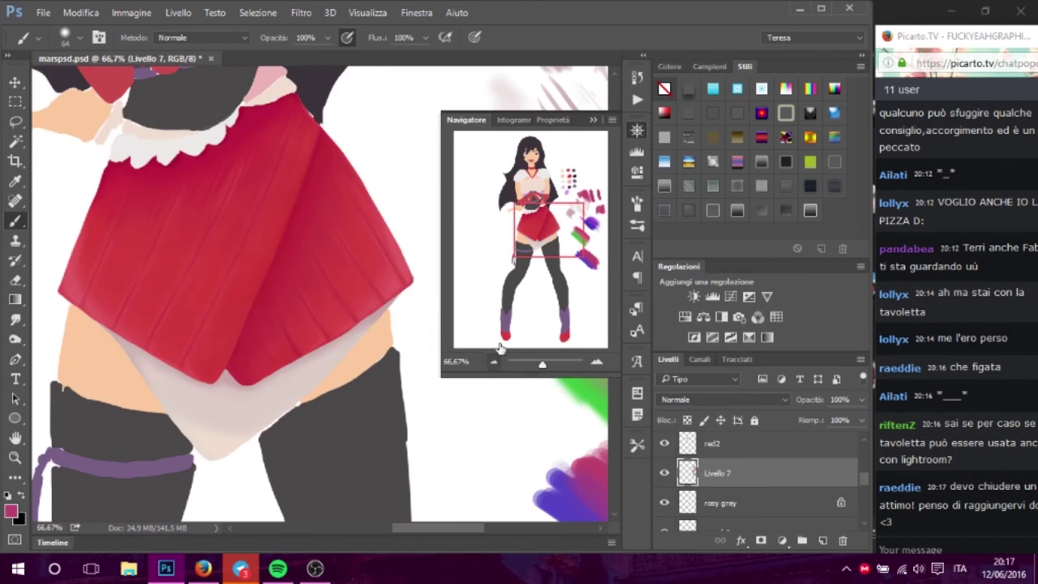
- Delete the Livello 7 layer holding the test brush strokes
drag(536, 243, 567, 156)
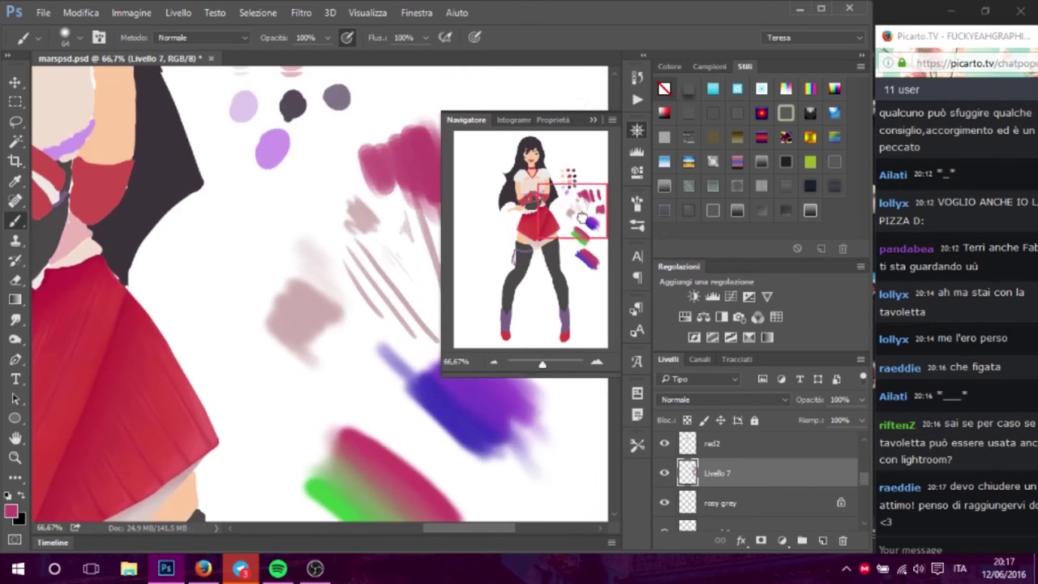
click(593, 120)
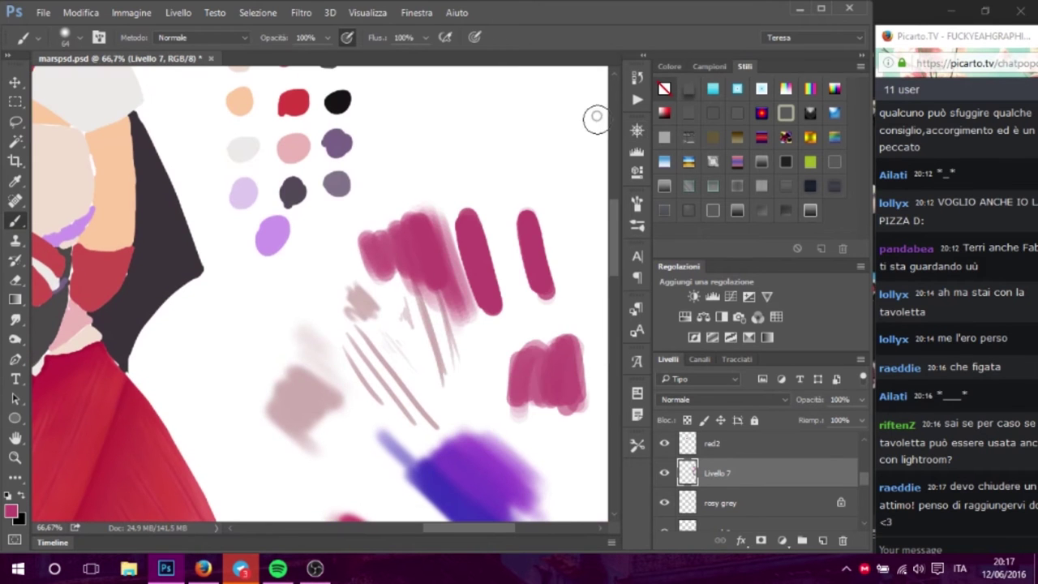
scroll(615, 260, down, 3)
scroll(615, 260, down, 1)
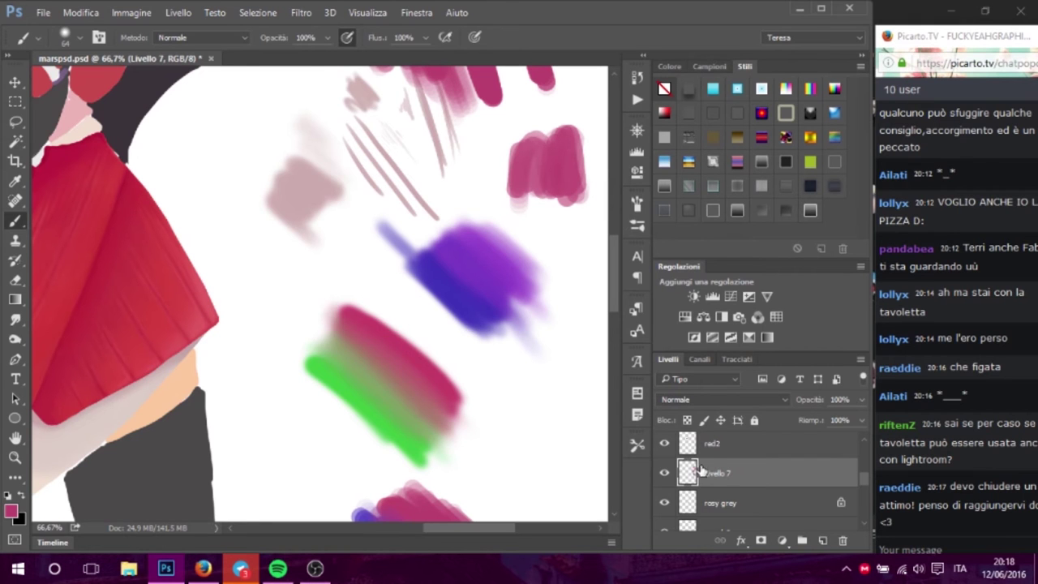
click(843, 542)
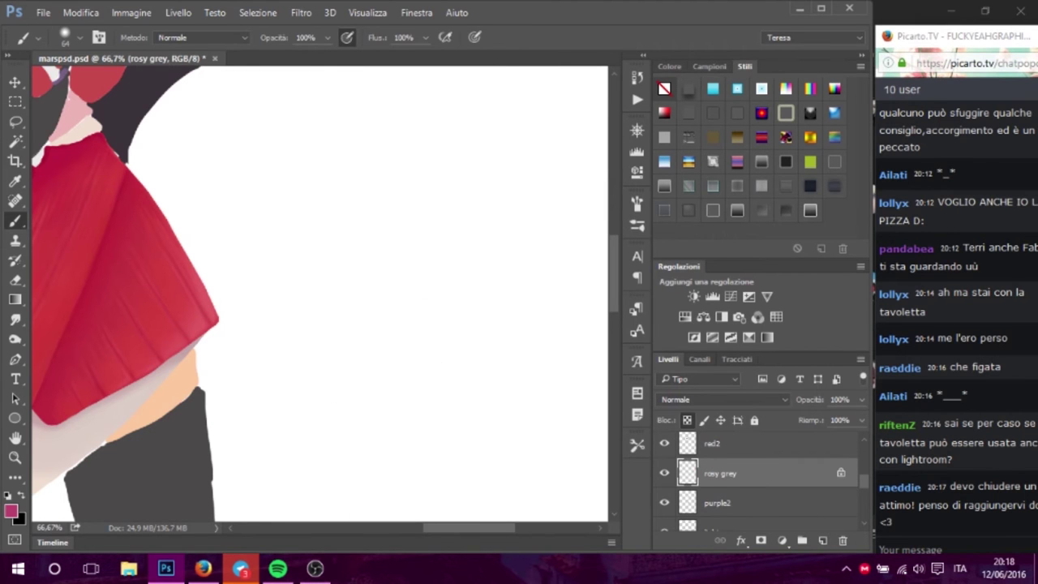
- Pan the view back to the skirt and legs and bring up the foreground colour picker
mouse_move(348, 248)
mouse_down()
mouse_move(461, 419)
mouse_move(617, 296)
mouse_up()
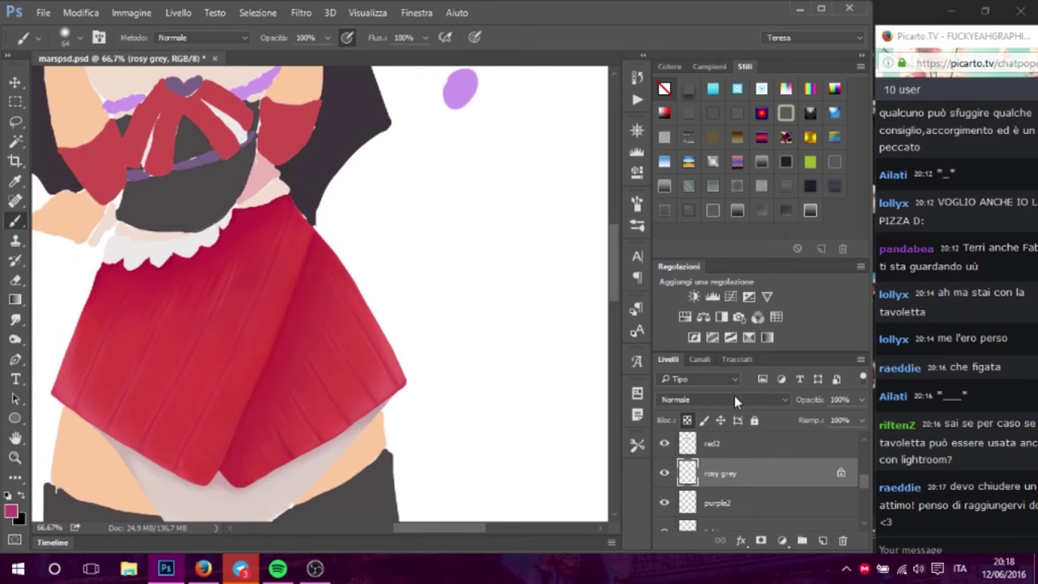
mouse_move(957, 366)
drag(938, 40, 923, 43)
click(637, 131)
drag(543, 226, 533, 240)
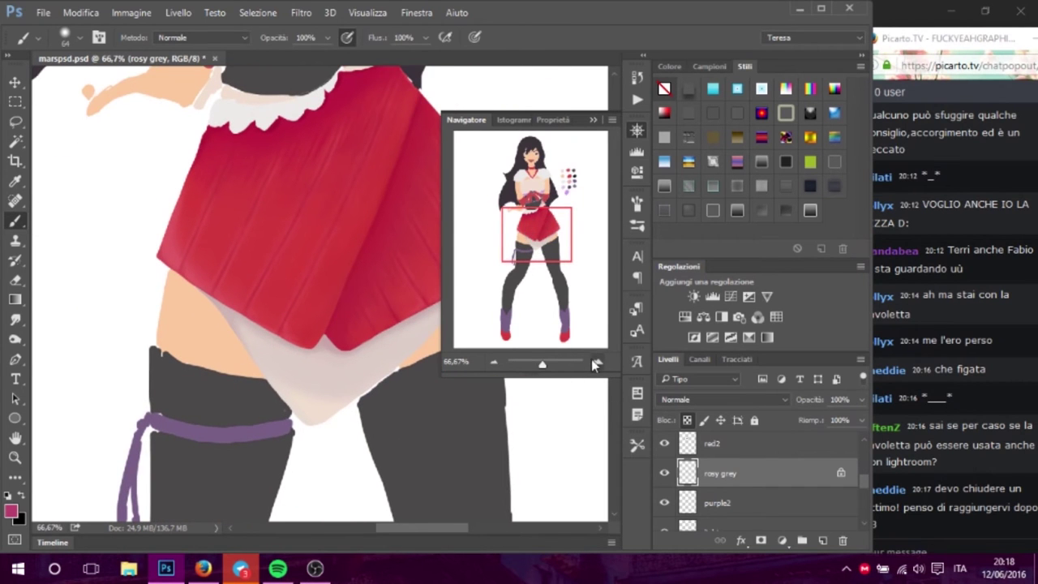
drag(549, 237, 570, 256)
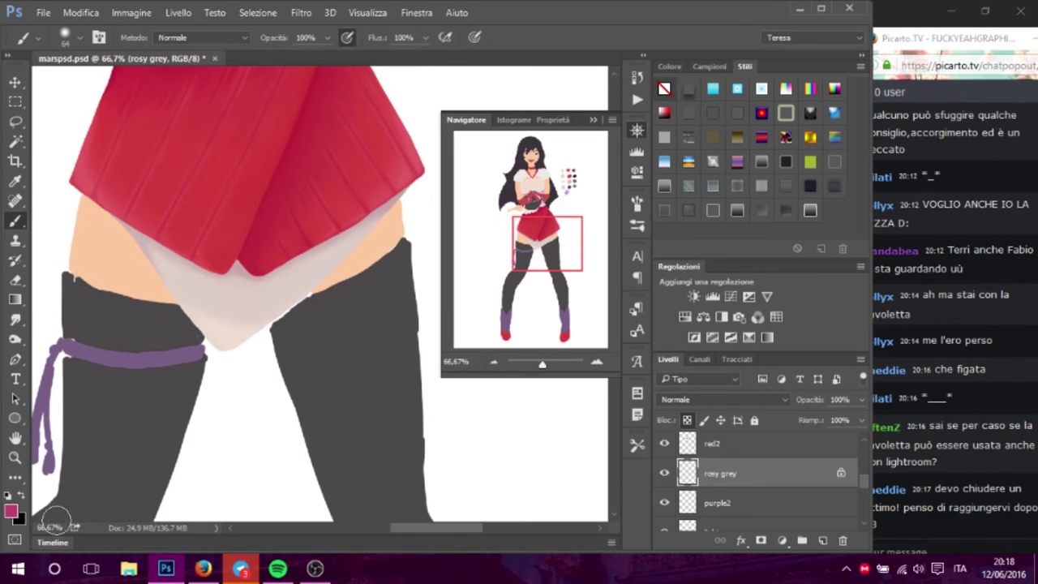
click(11, 511)
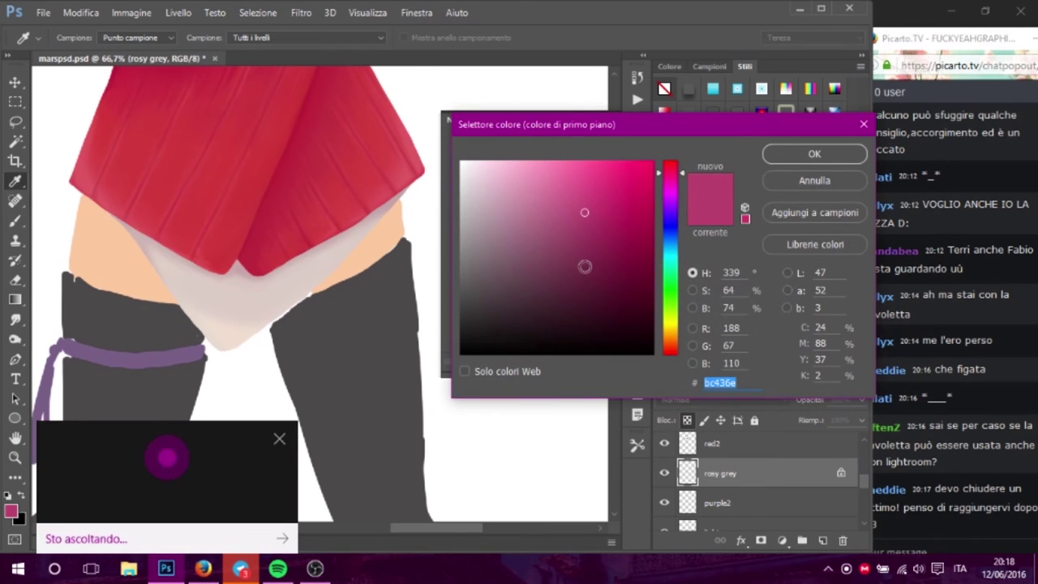
- Sample the skirt red and set it to R 210, G 60, B 63 (#d23c3f) as foreground
click(279, 438)
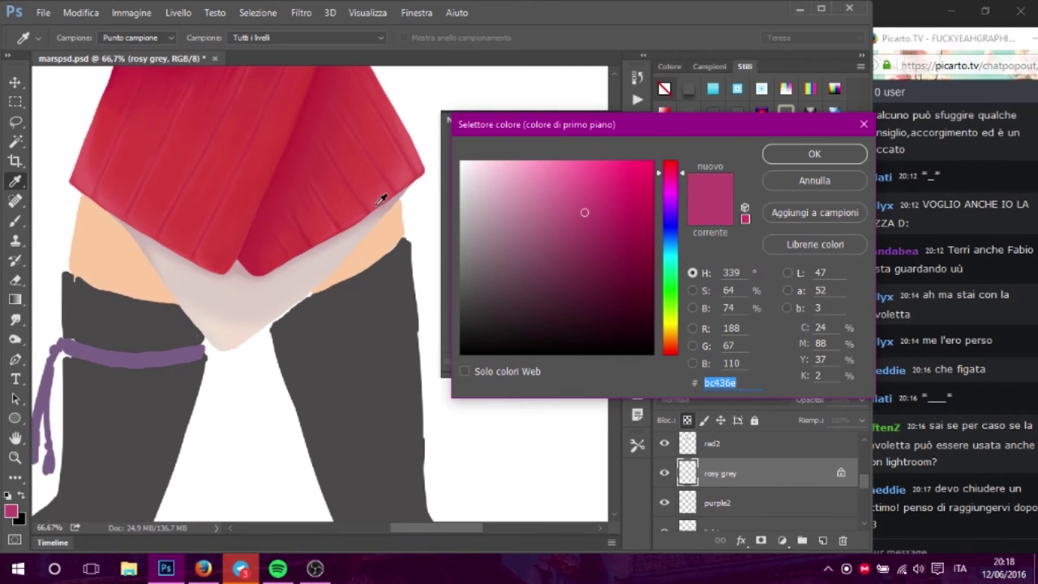
click(344, 191)
mouse_move(592, 211)
mouse_down()
mouse_move(598, 274)
mouse_move(596, 173)
mouse_move(598, 292)
mouse_move(591, 202)
mouse_move(612, 200)
mouse_move(578, 204)
mouse_move(620, 202)
mouse_up()
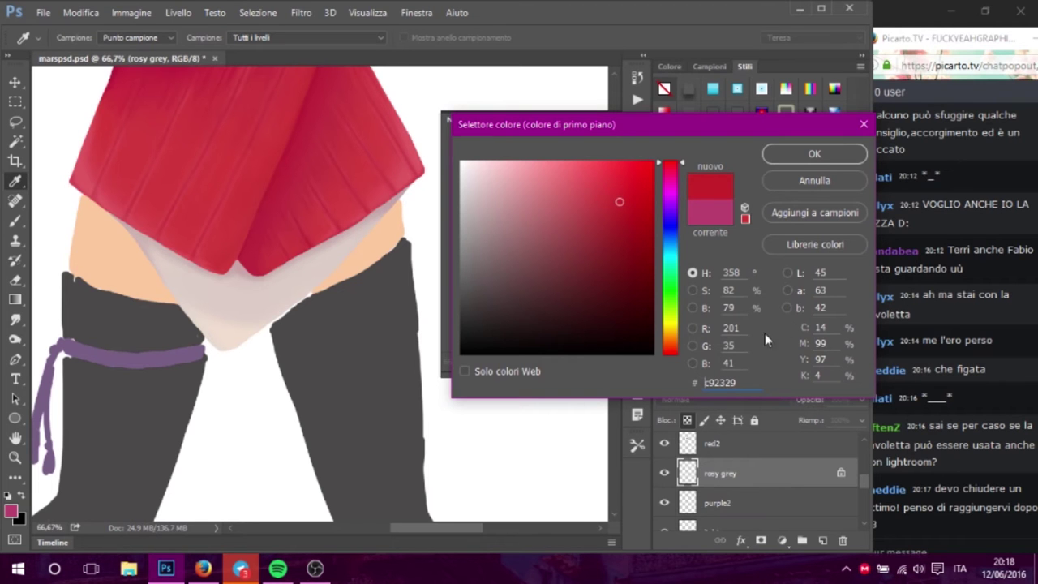
click(694, 328)
key(Up)
key(Up)
key(Up)
click(692, 345)
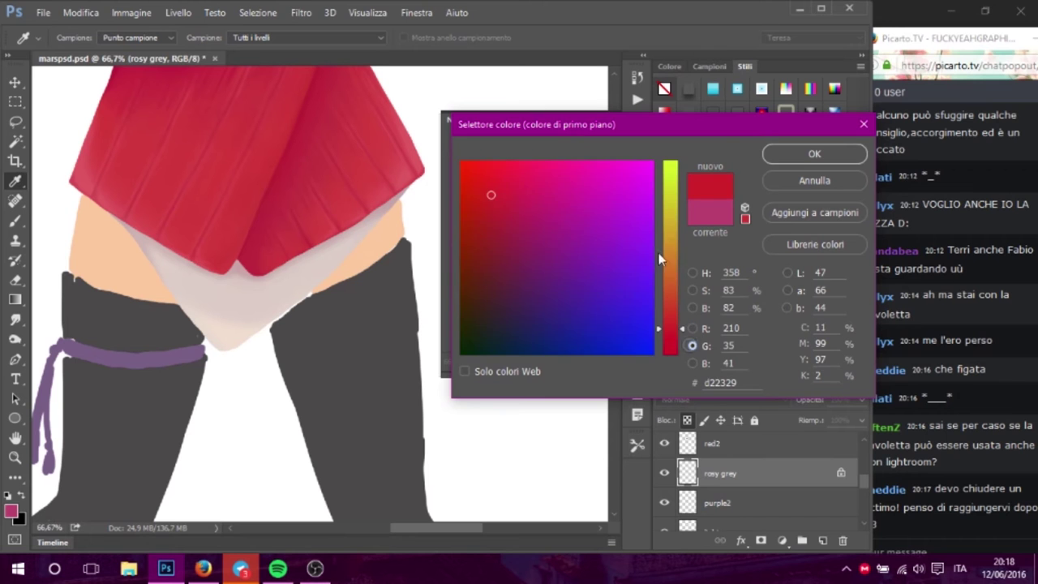
drag(668, 275, 670, 308)
click(692, 364)
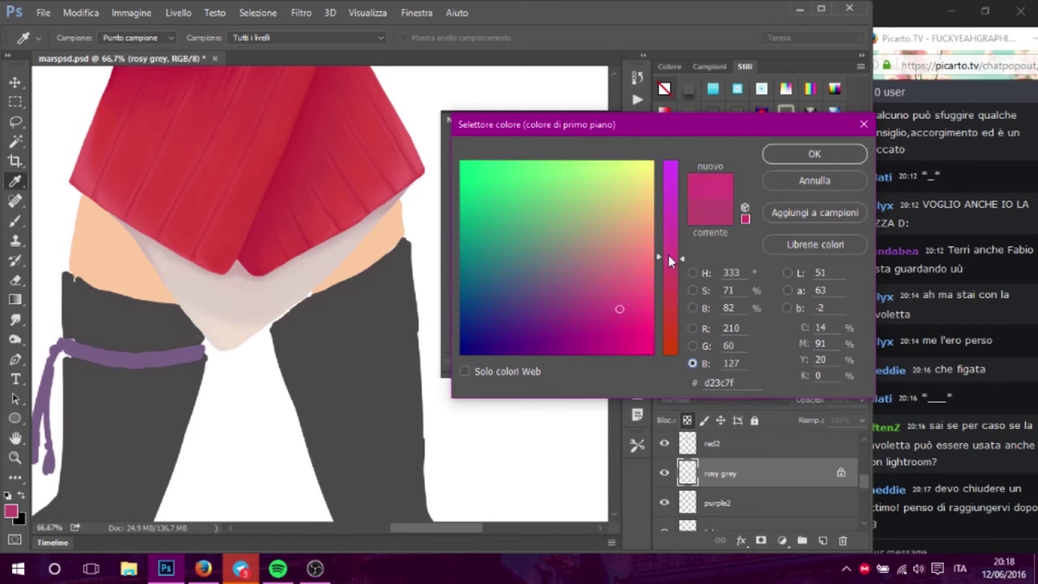
click(788, 291)
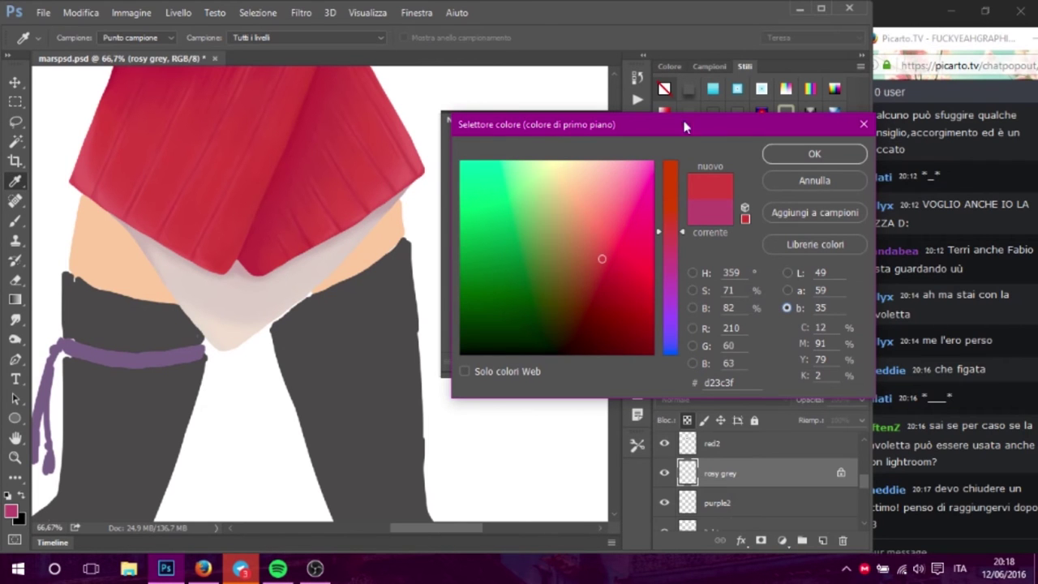
click(790, 154)
- Set the brush to Luce soffusa (Soft Light) mode with 9% hardness
key(b)
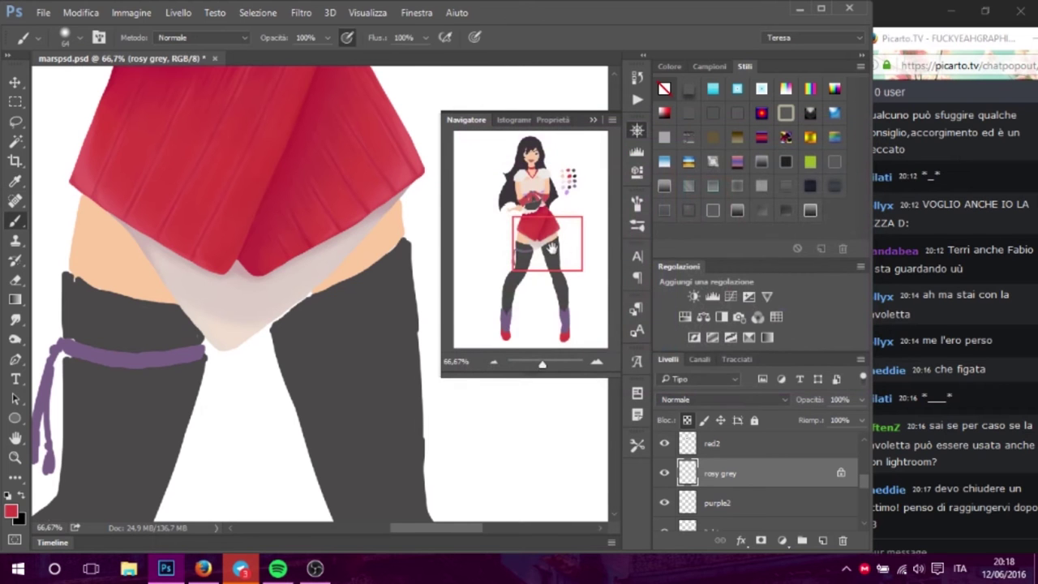
drag(564, 248, 567, 254)
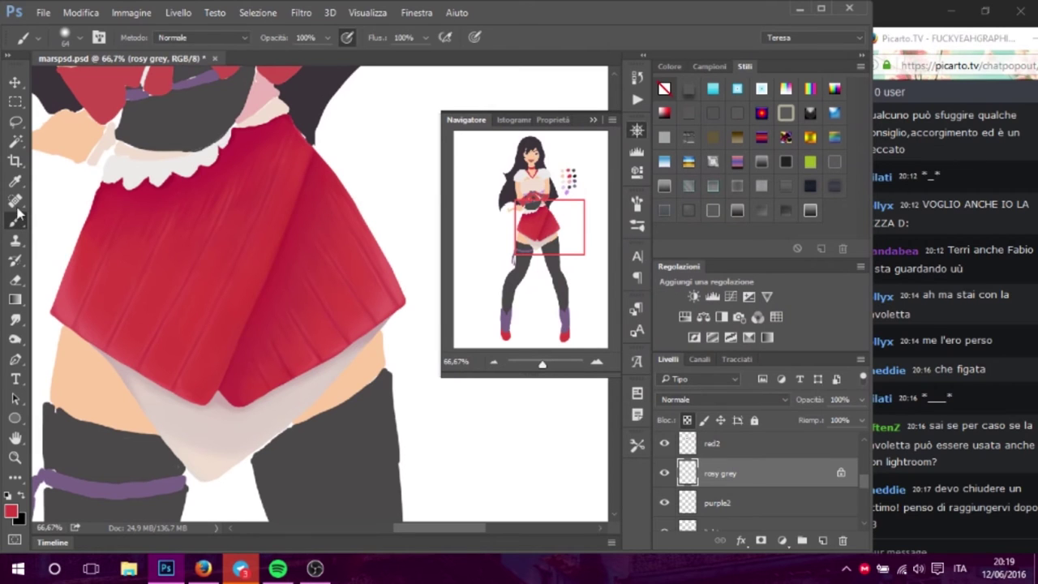
click(200, 36)
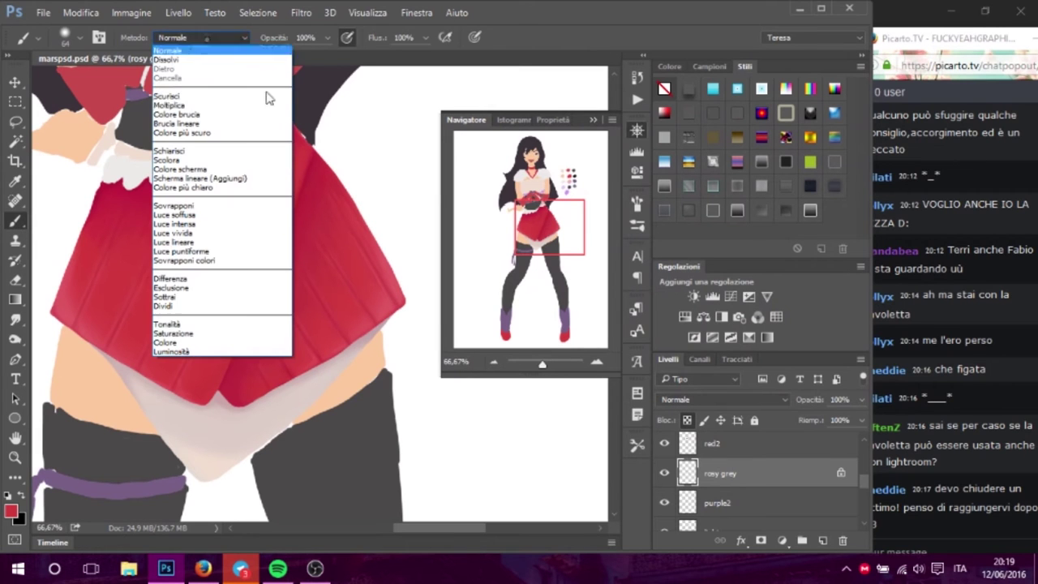
click(222, 216)
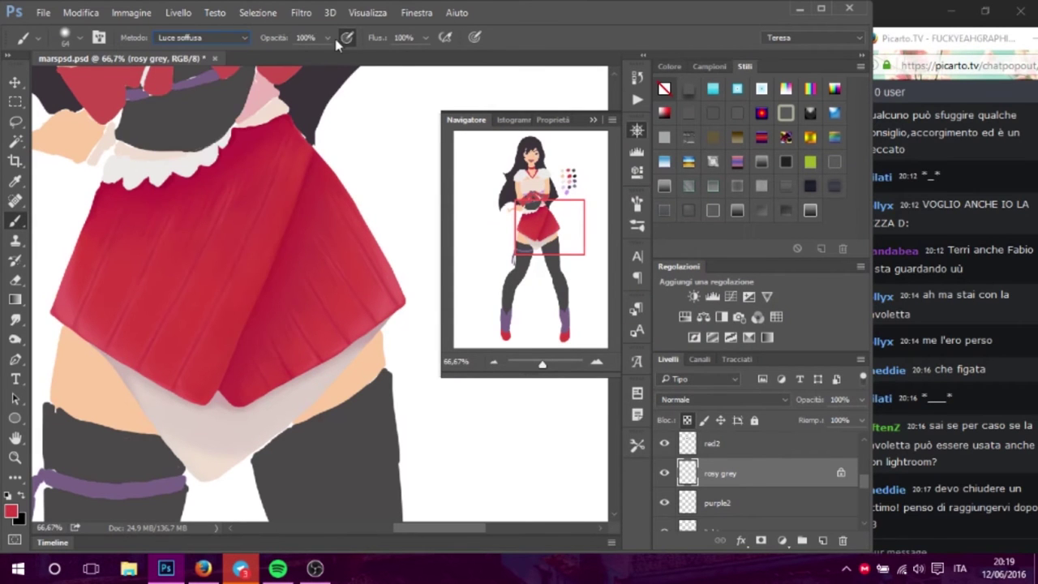
click(69, 33)
click(97, 120)
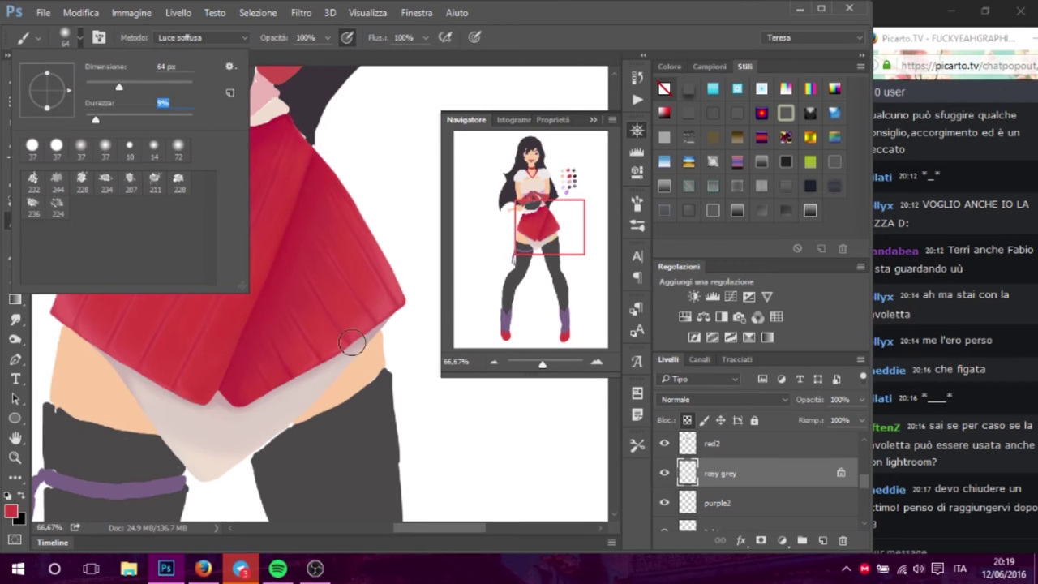
key(Return)
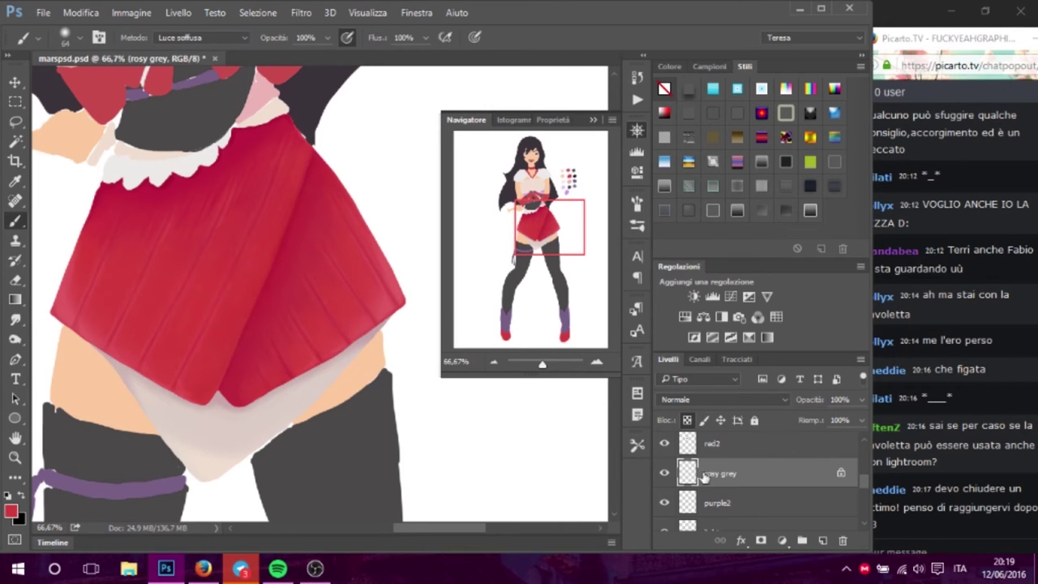
- Make the red layer active and lower brush opacity to 10%
scroll(865, 480, down, 2)
scroll(865, 487, down, 2)
scroll(865, 493, down, 2)
click(719, 496)
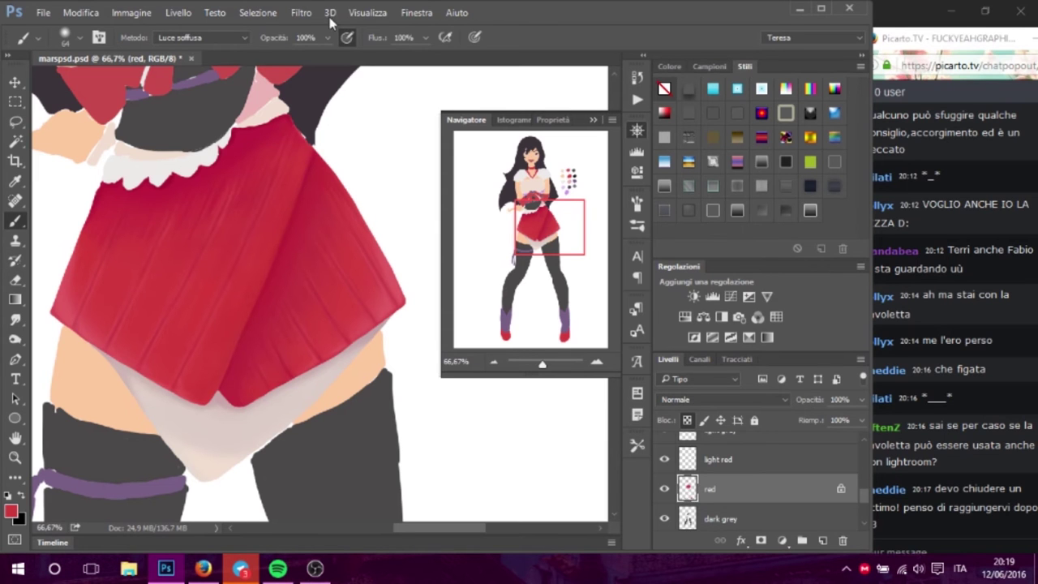
click(326, 37)
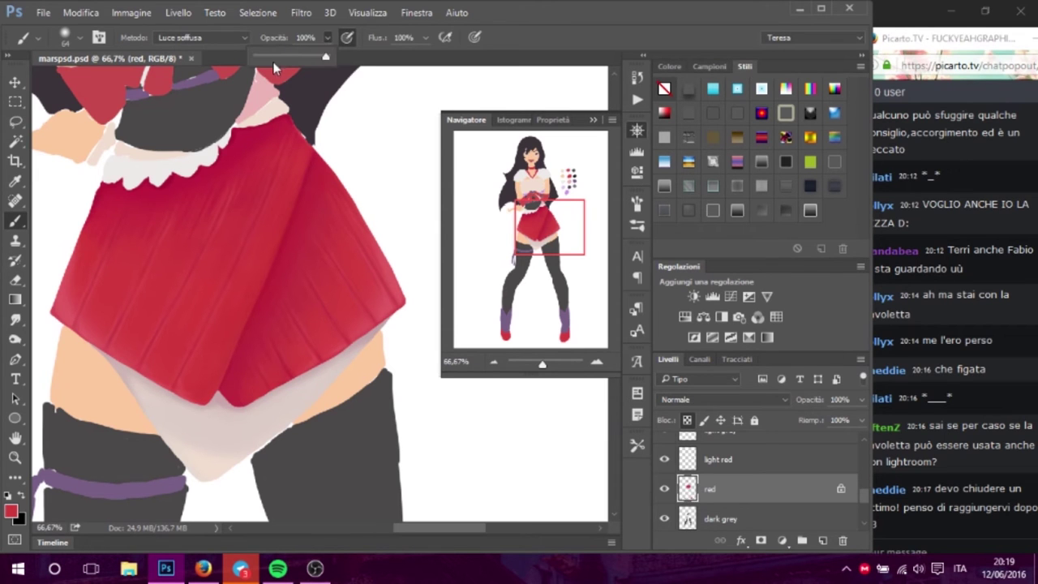
drag(385, 272, 340, 182)
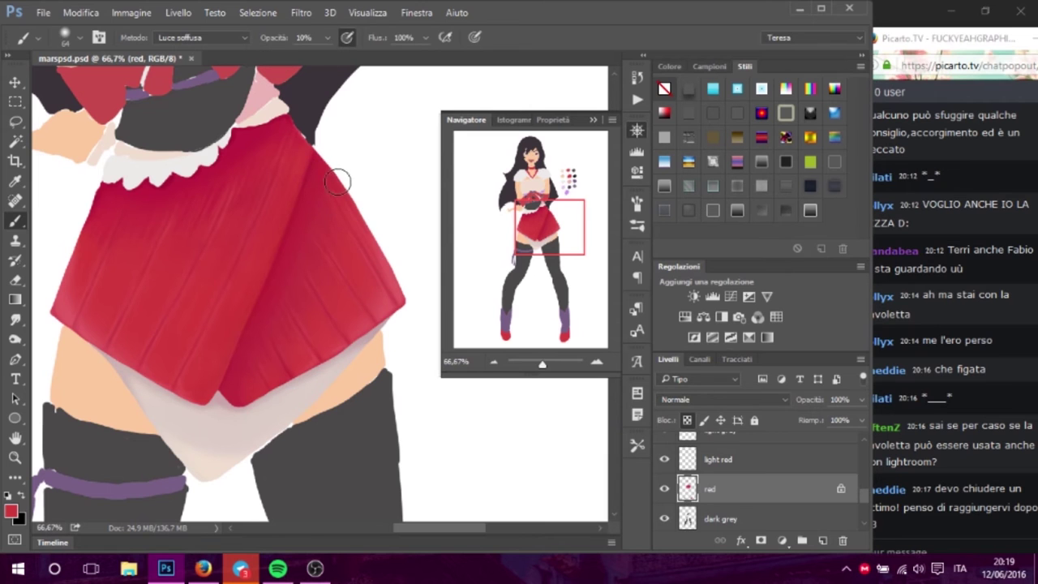
- Change the foreground colour to purple and bring up the brush stroke History
drag(311, 270, 305, 352)
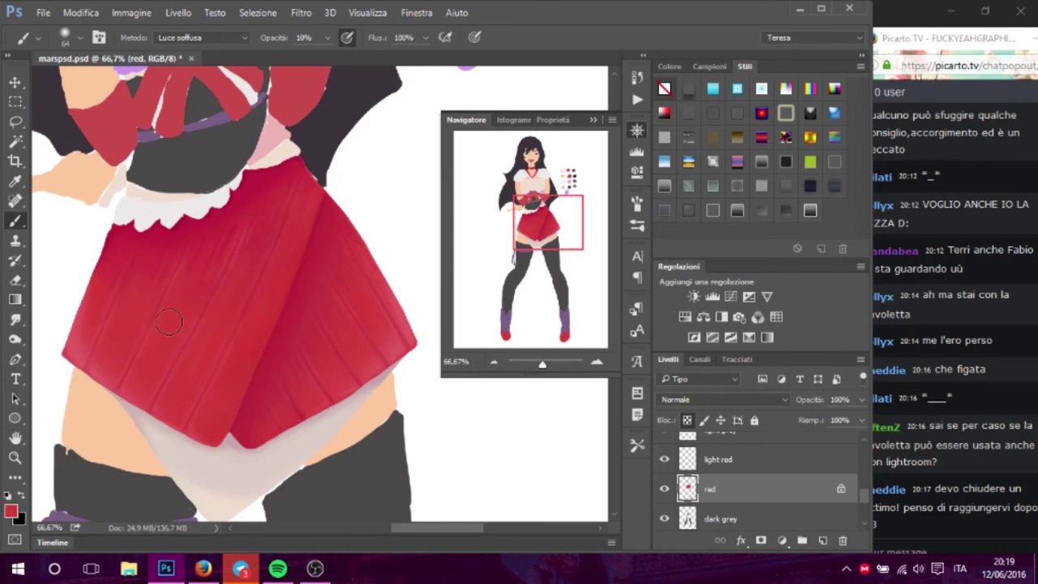
click(9, 510)
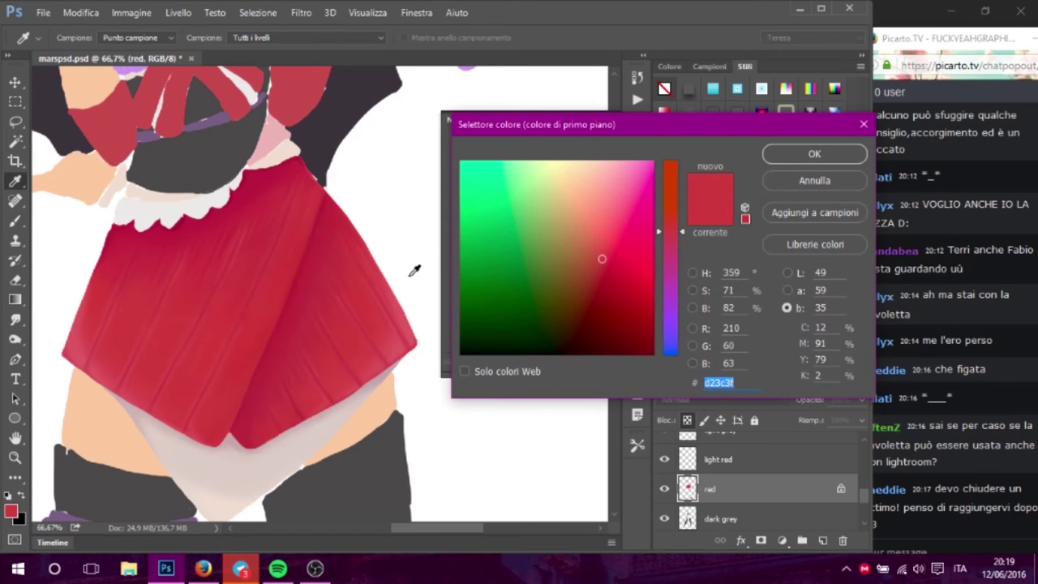
click(684, 314)
click(779, 156)
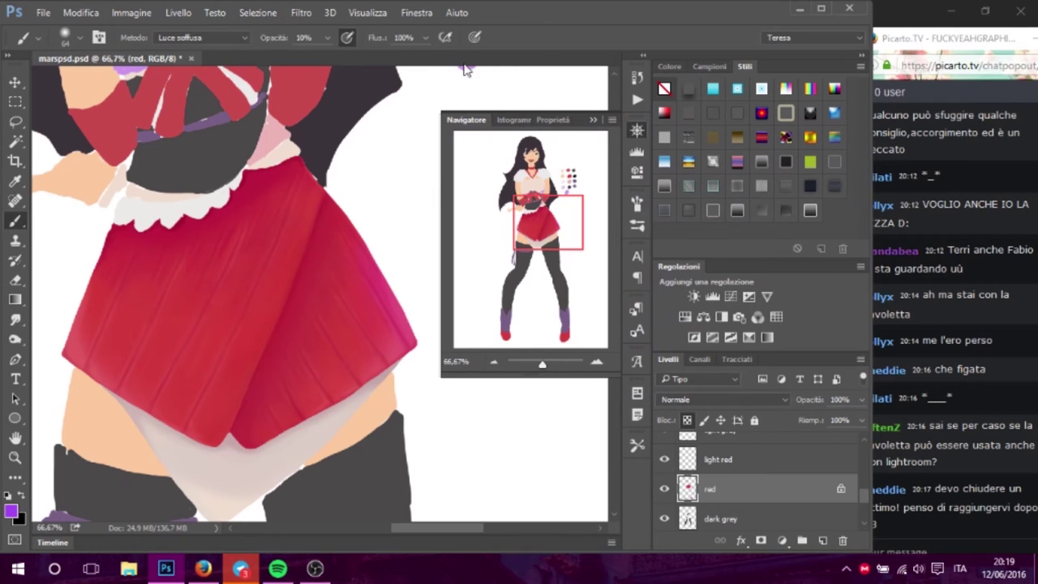
click(640, 77)
- Delete the latest Strumento Pennello states from History, undoing the violet skirt strokes
click(596, 149)
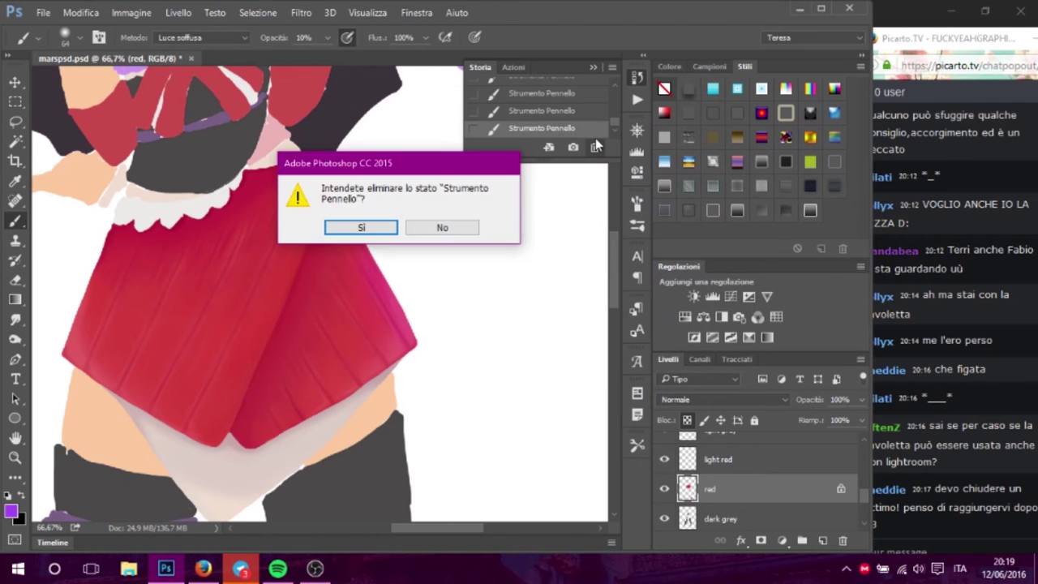
key(Return)
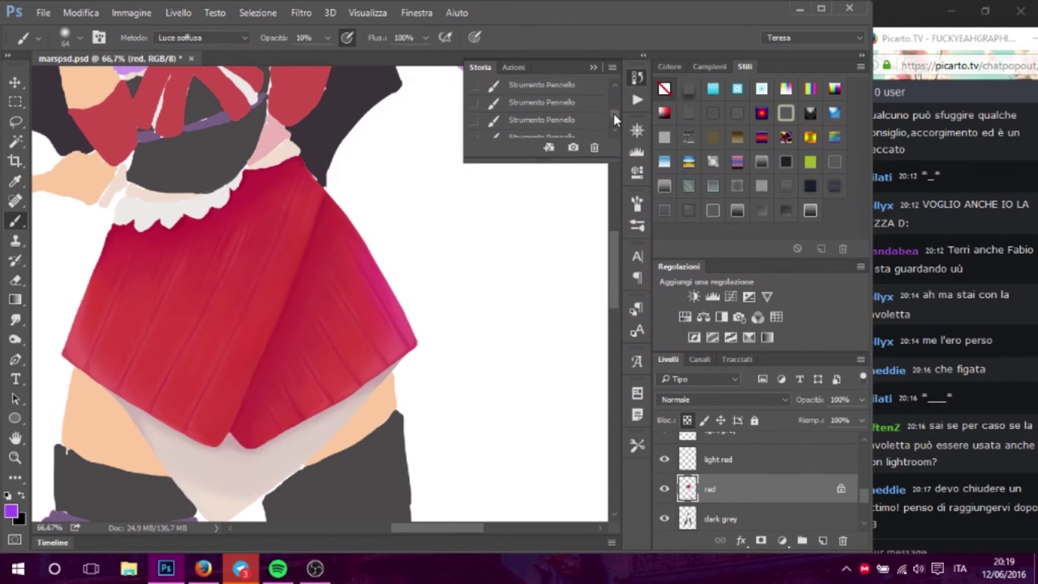
click(572, 112)
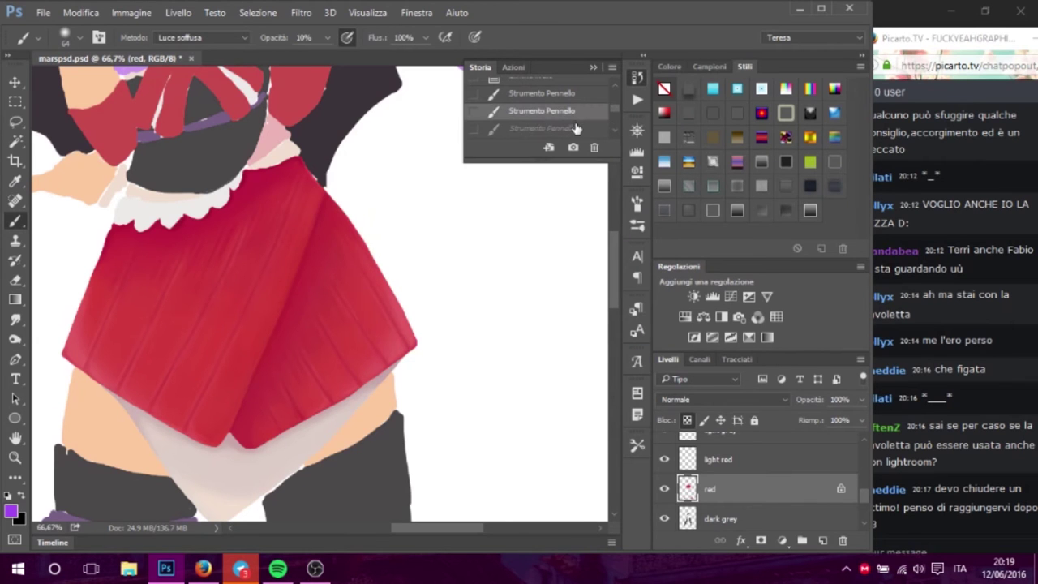
click(595, 149)
key(Return)
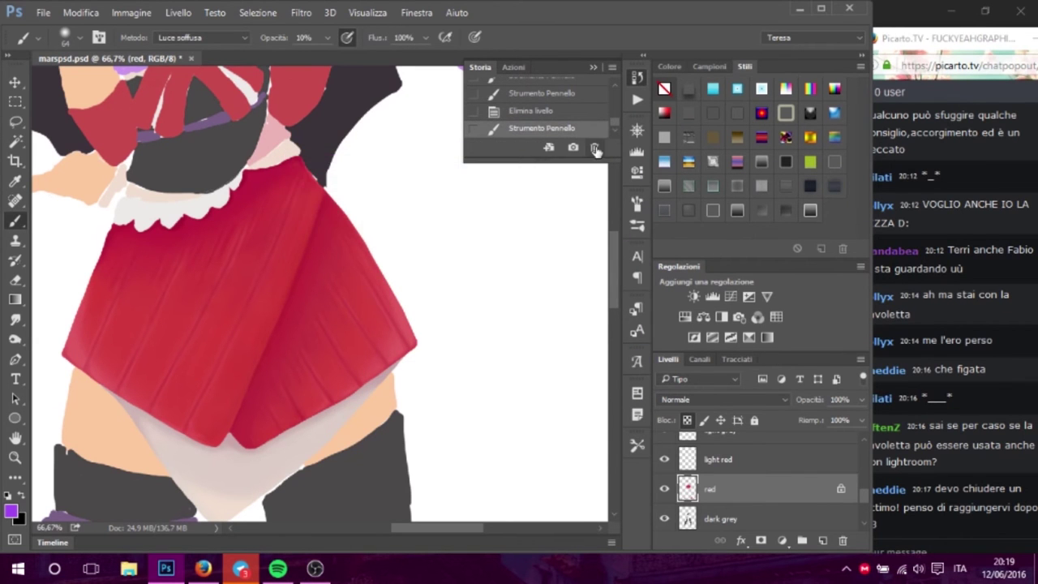
key(Delete)
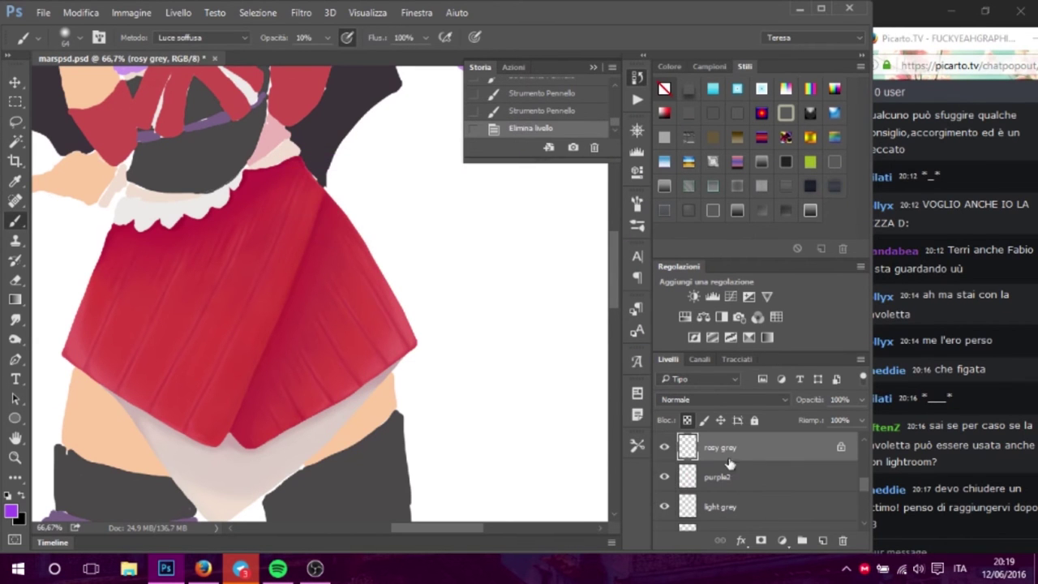
mouse_move(859, 484)
mouse_down()
mouse_move(859, 498)
mouse_move(865, 483)
mouse_up()
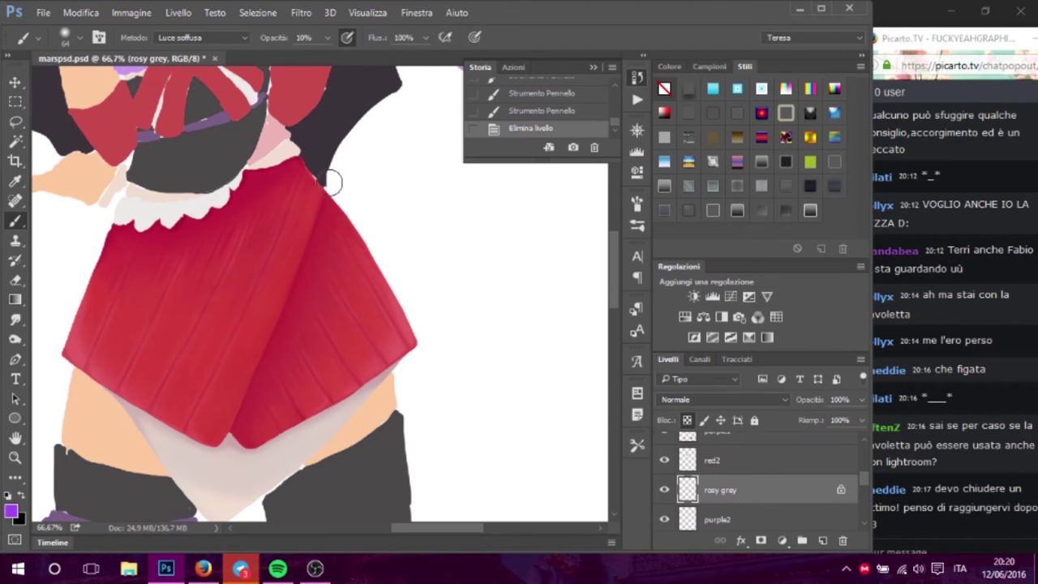
- Zoom to 100% on the girl's chest via the Navigator
click(631, 131)
mouse_move(548, 209)
mouse_down()
mouse_move(552, 244)
mouse_move(531, 189)
mouse_move(535, 130)
mouse_move(543, 264)
mouse_move(536, 185)
mouse_up()
click(596, 362)
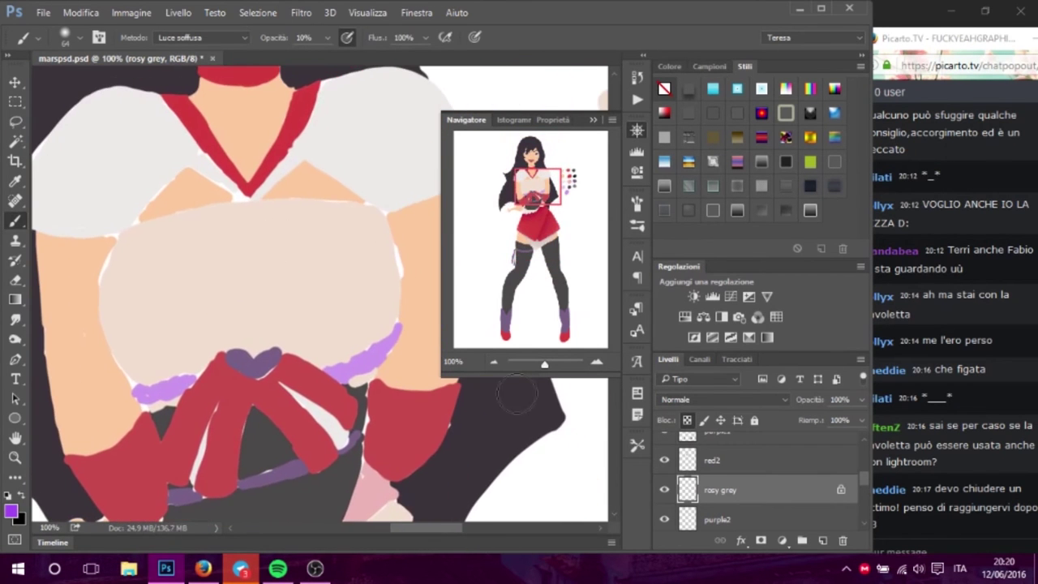
- Shrink the brush tip to 15 px while framing the upper chest
click(665, 490)
click(597, 363)
click(493, 363)
click(79, 38)
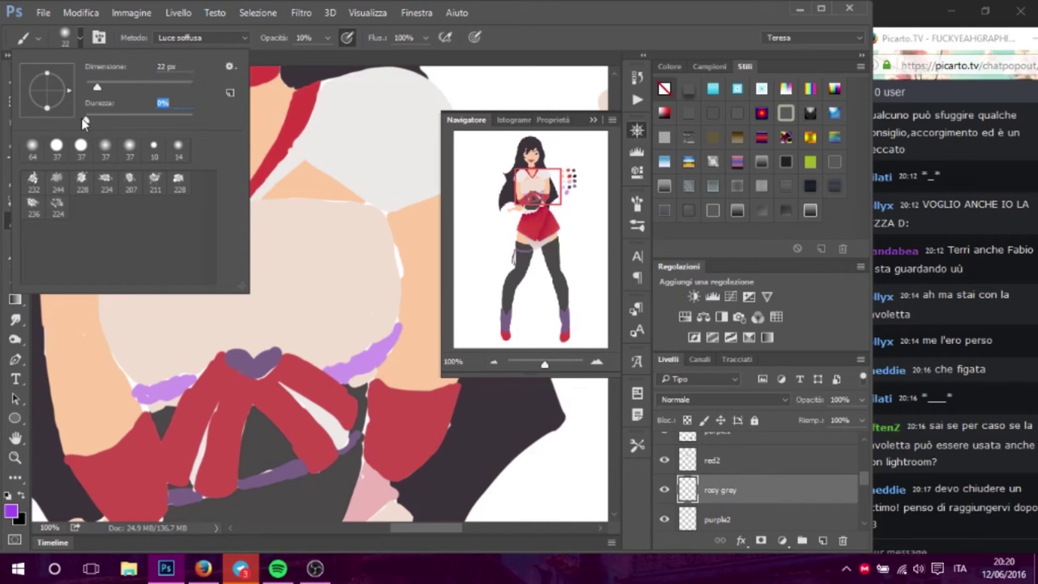
click(89, 88)
click(351, 41)
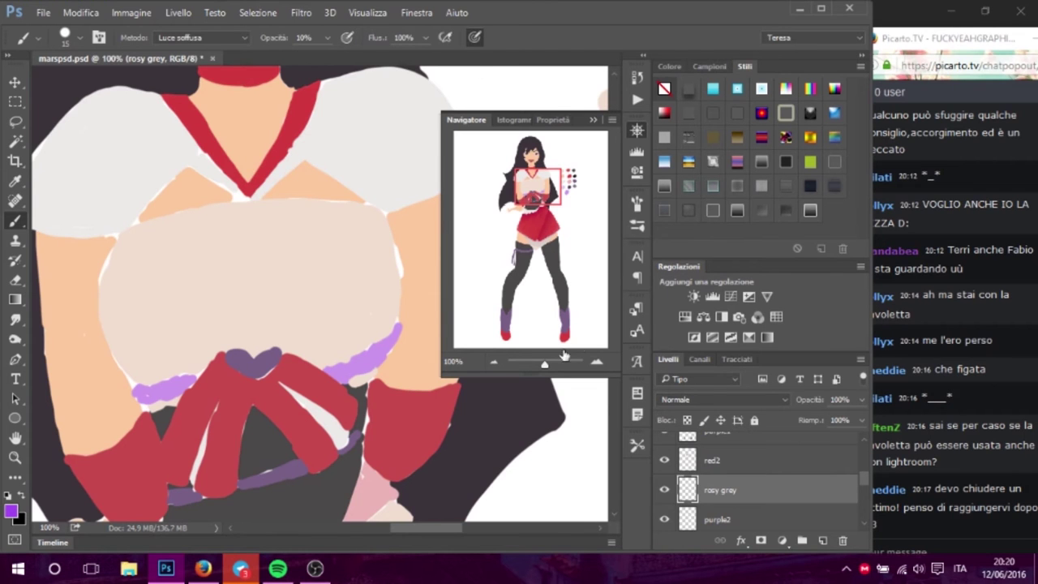
- Zoom the chest to 200%, set brush mode Normale at 100% opacity, and sample the rosy grey
click(596, 364)
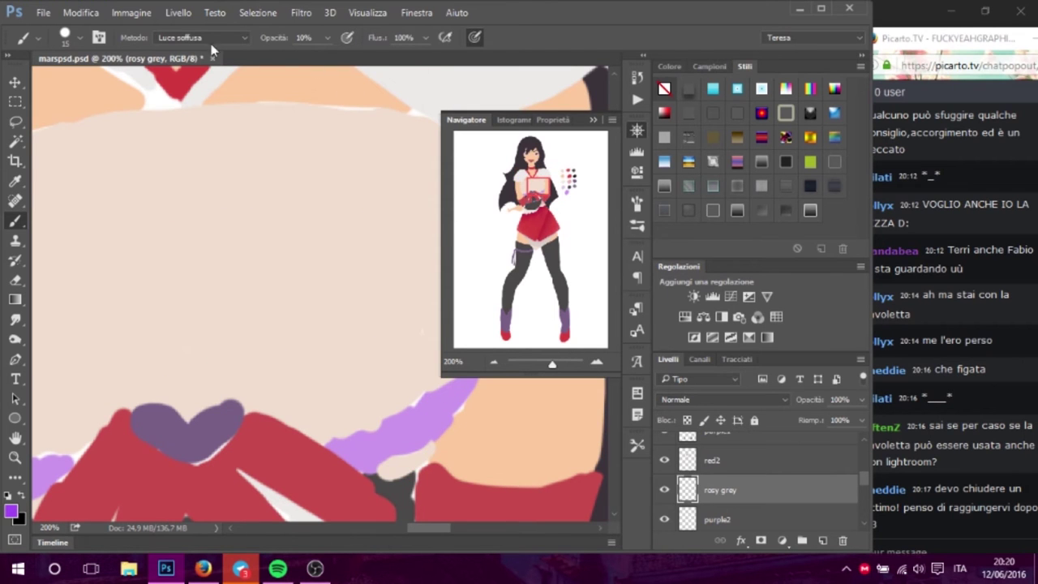
click(327, 37)
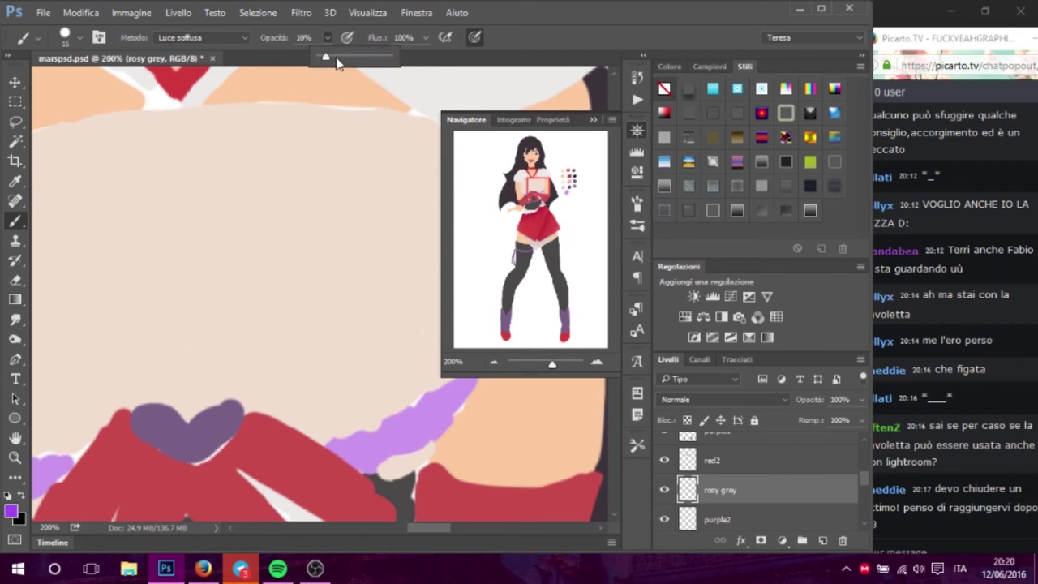
click(243, 37)
click(209, 52)
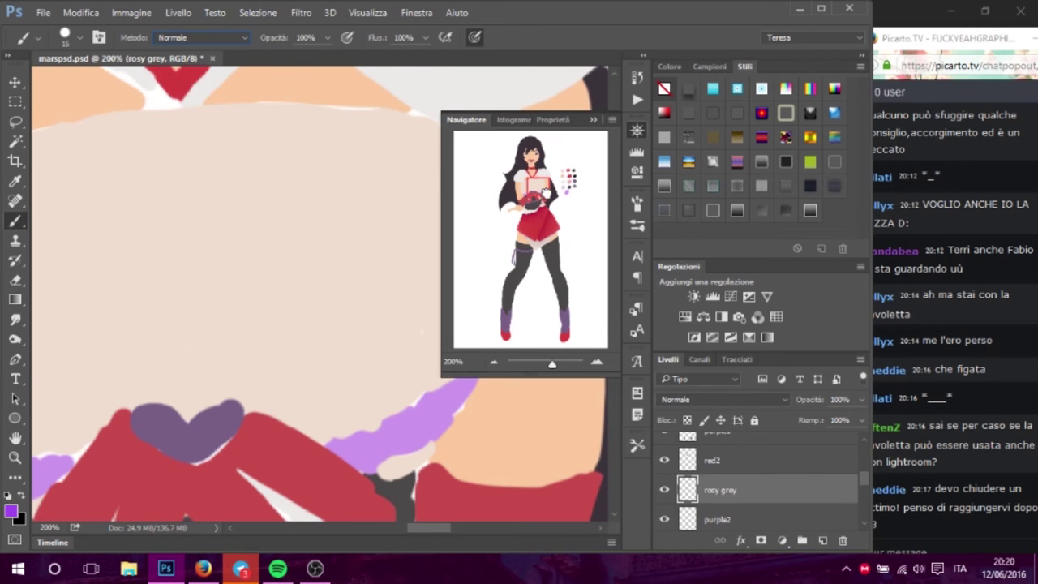
drag(541, 189, 532, 193)
mouse_move(240, 121)
mouse_down()
mouse_move(283, 123)
mouse_move(227, 121)
mouse_up()
alt+click(268, 207)
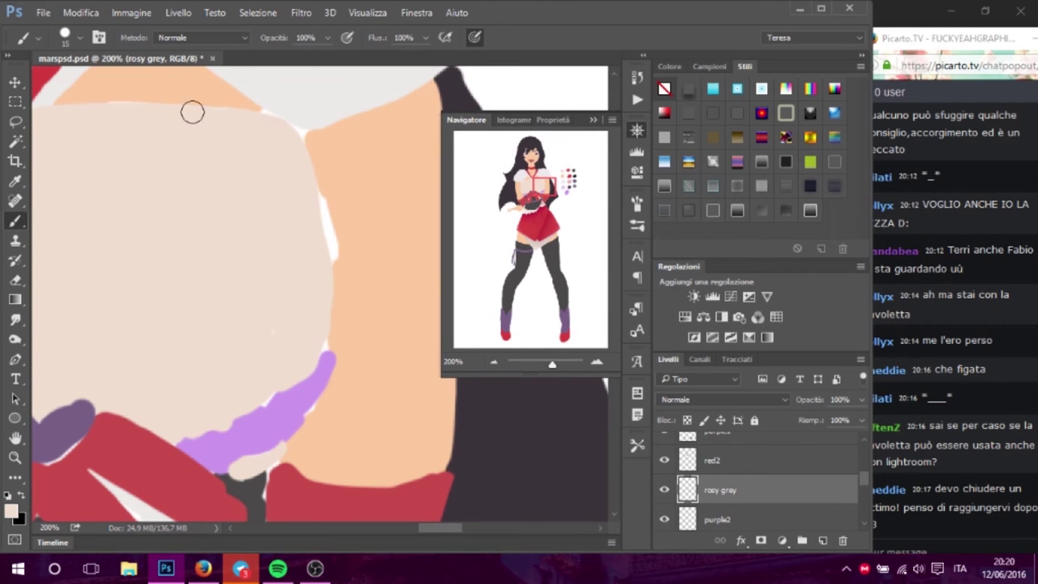
- Paint rosy grey over the white gaps on the chest's right edge
drag(318, 180, 335, 242)
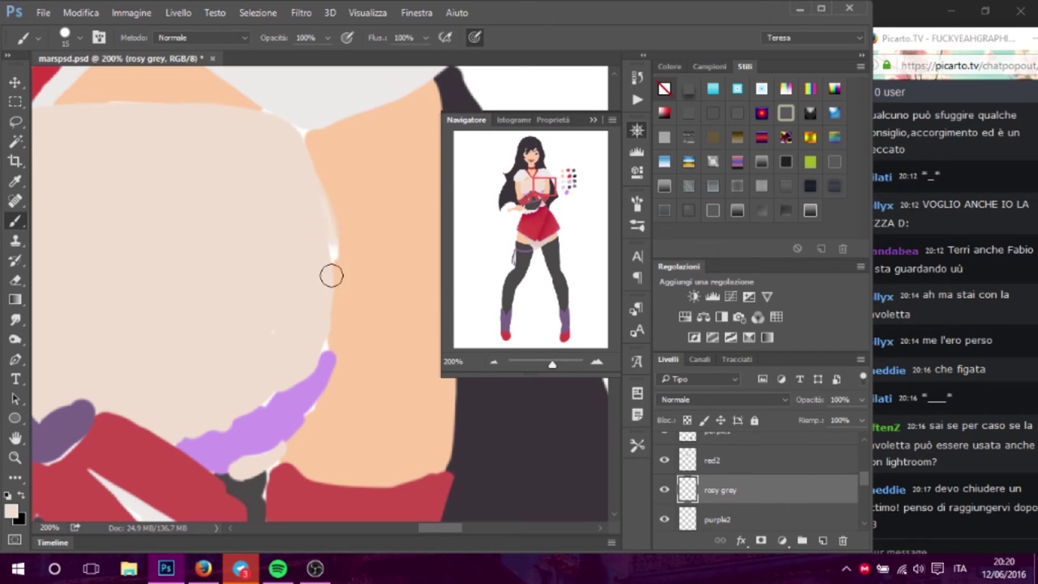
drag(284, 362, 274, 315)
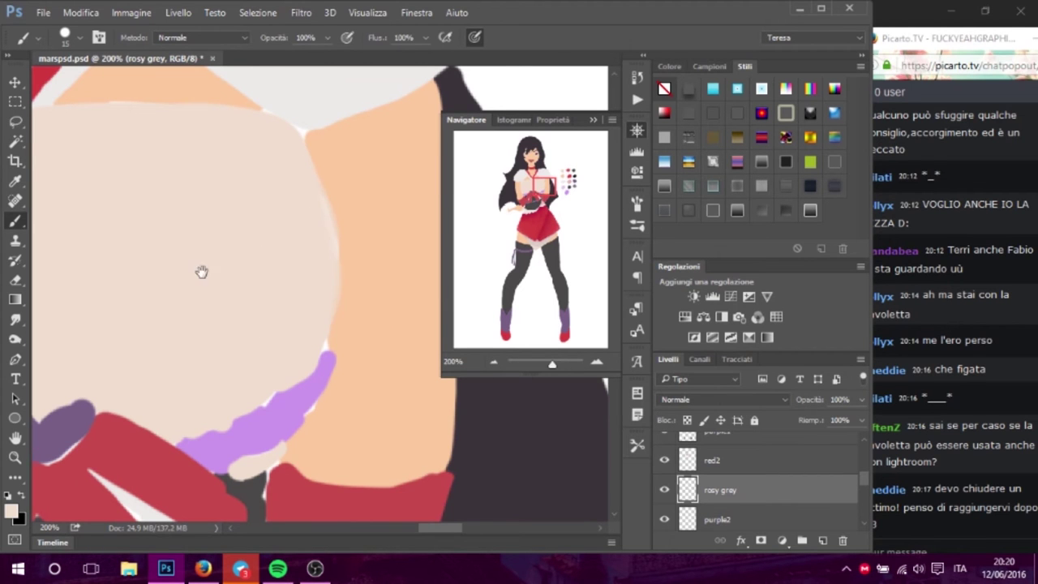
drag(251, 257, 422, 332)
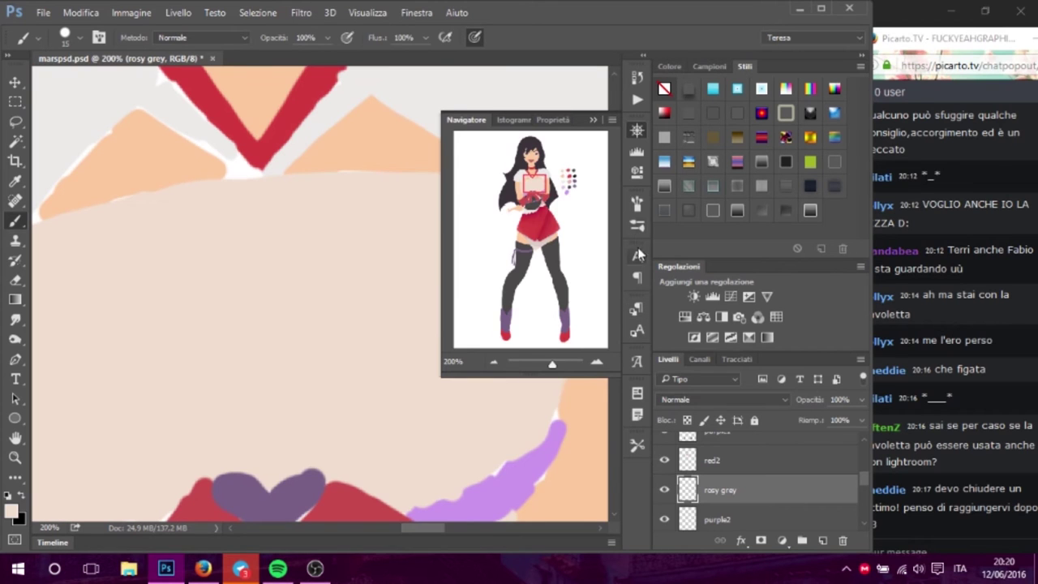
click(637, 202)
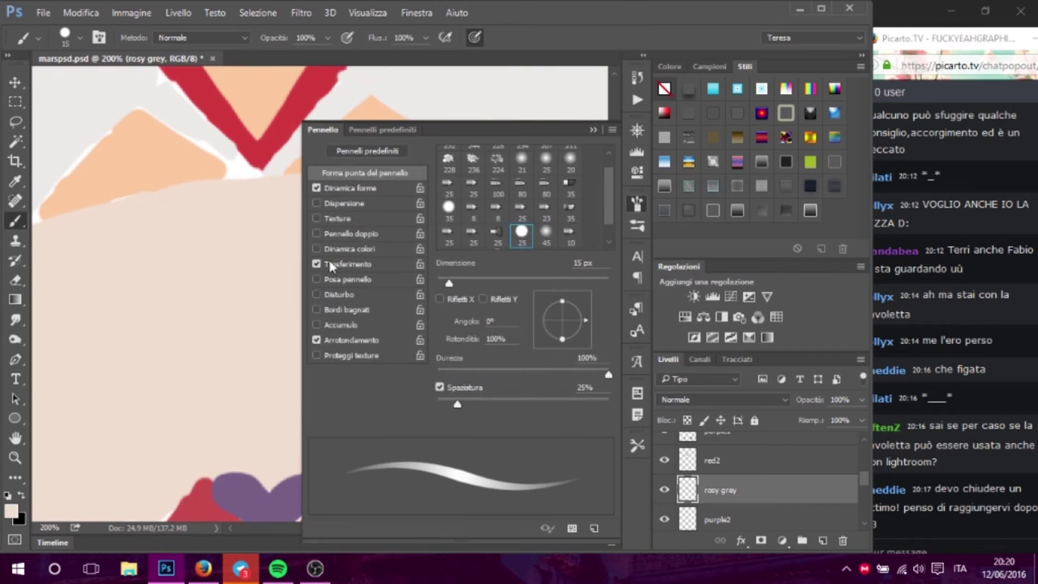
key(F5)
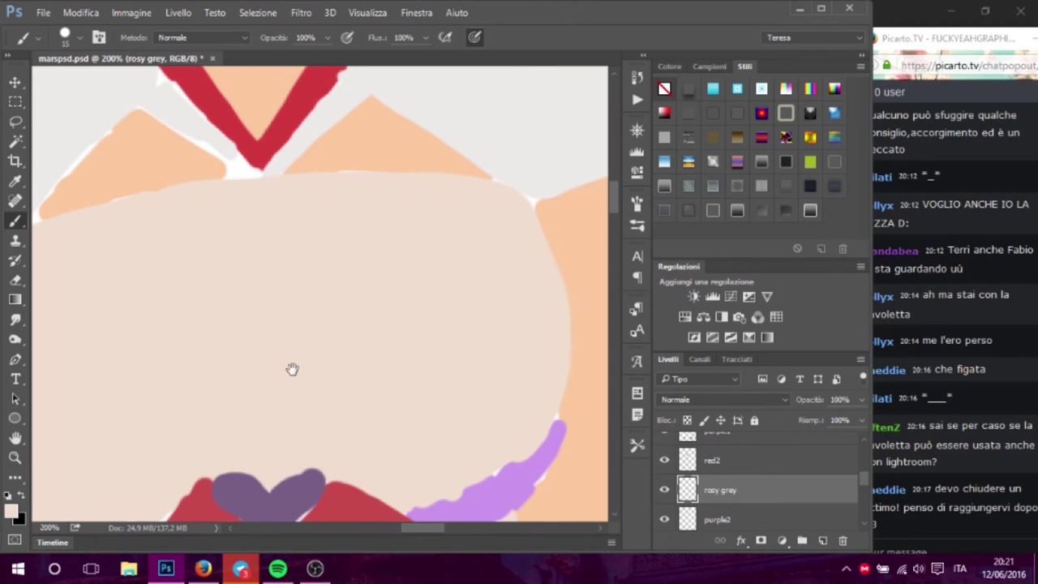
- Fill the white gap along the chest's top edge with rosy grey
scroll(380, 318, left, 5)
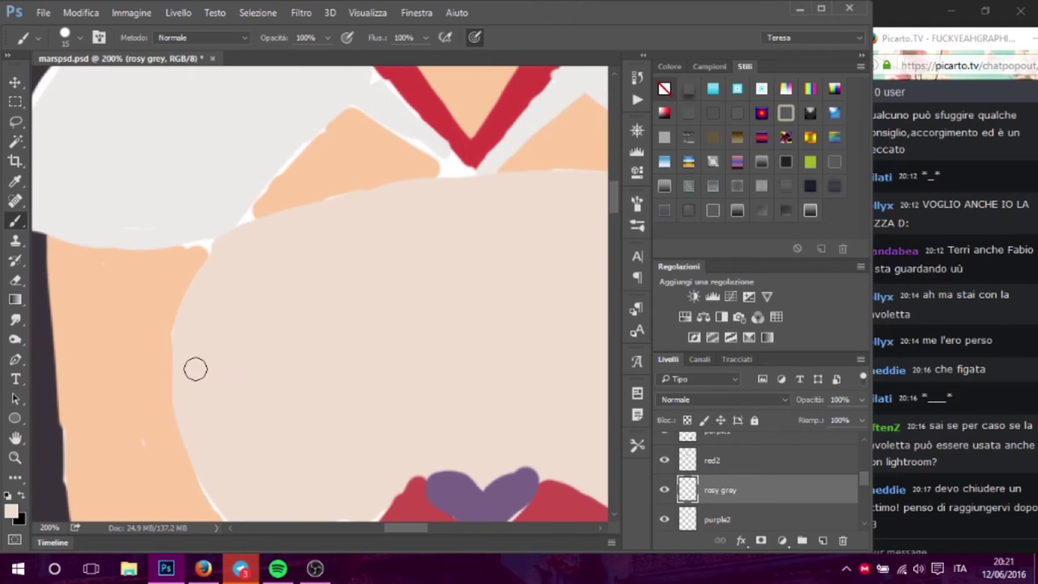
scroll(274, 365, down, 3)
drag(274, 365, 270, 276)
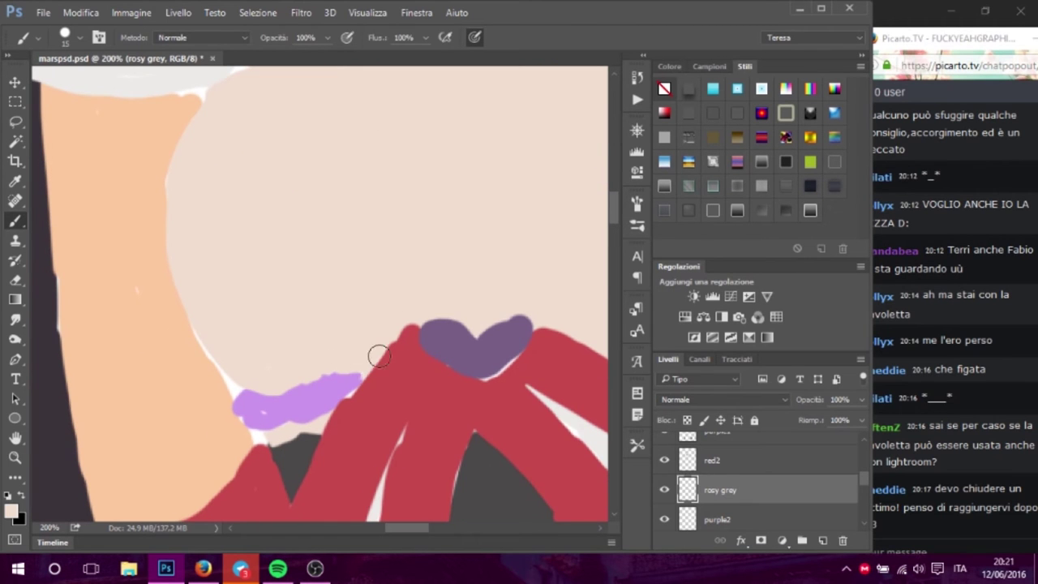
scroll(355, 238, up, 5)
scroll(355, 238, right, 3)
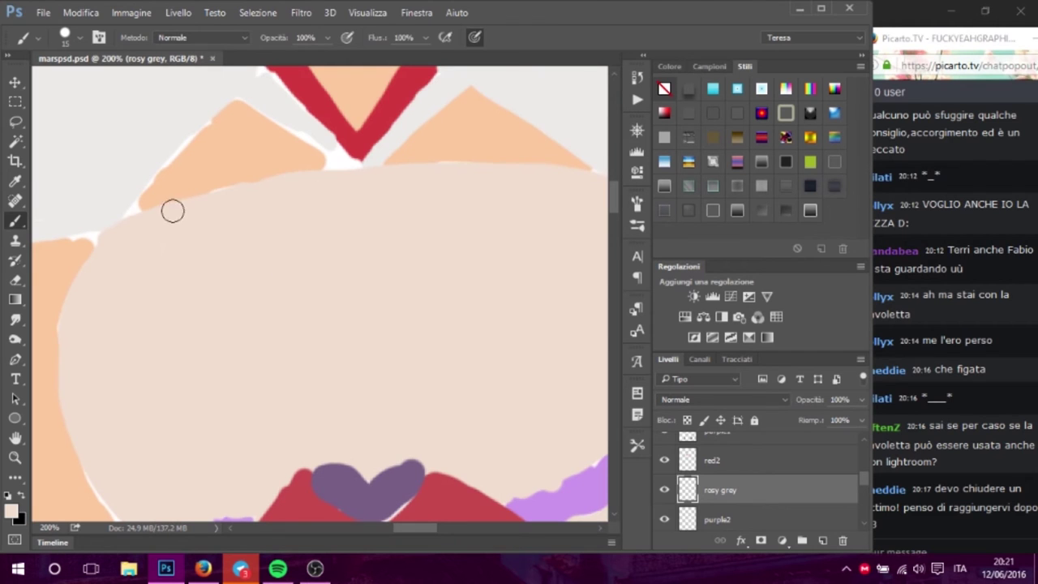
scroll(349, 260, up, 2)
scroll(348, 259, right, 4)
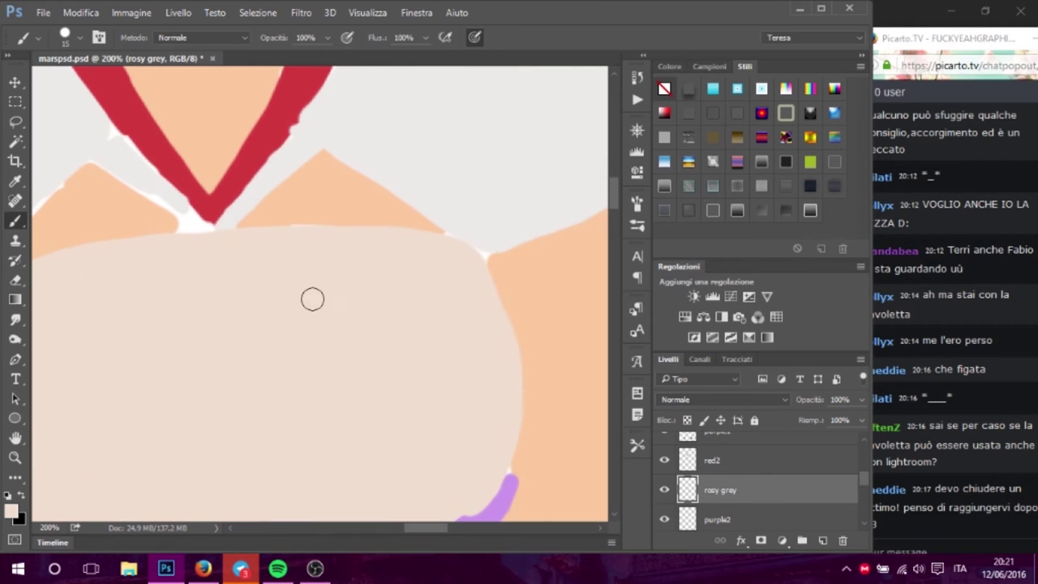
drag(213, 245, 484, 252)
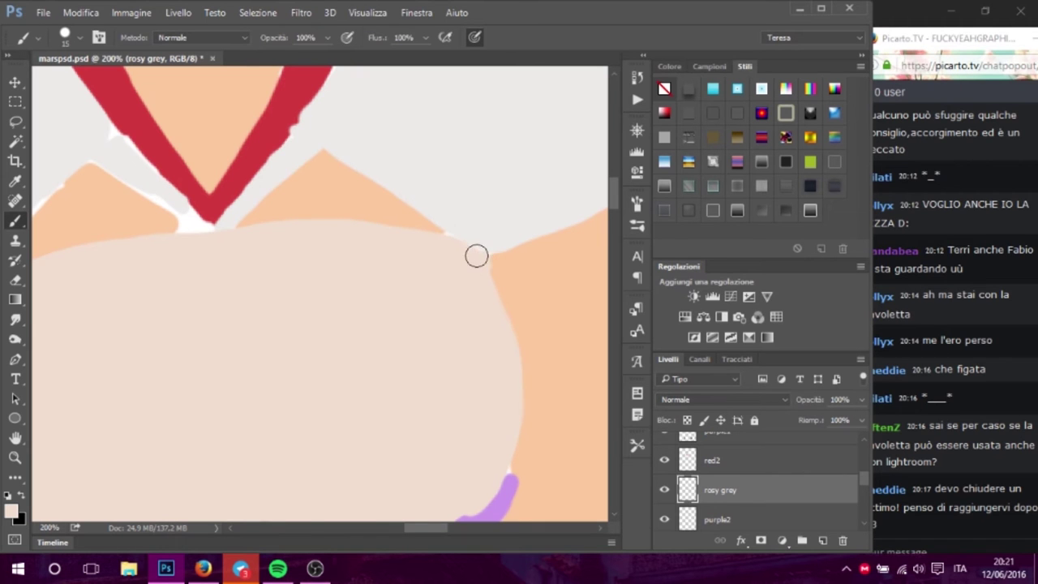
- Smooth the chest edge over the purple trim beside the skin
scroll(204, 304, down, 5)
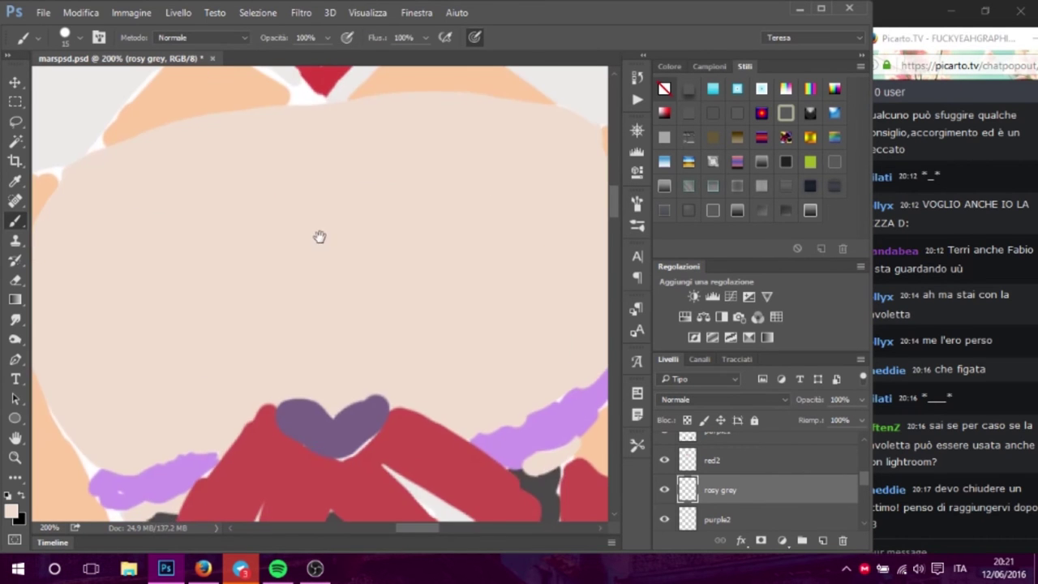
scroll(320, 239, down, 3)
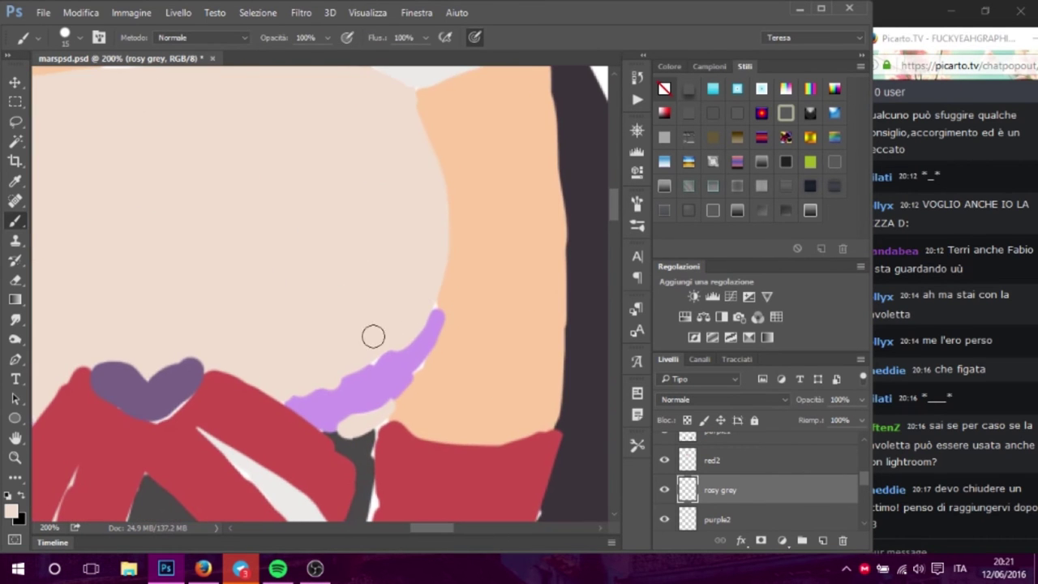
mouse_move(248, 295)
mouse_down()
mouse_move(433, 178)
mouse_move(378, 177)
mouse_up()
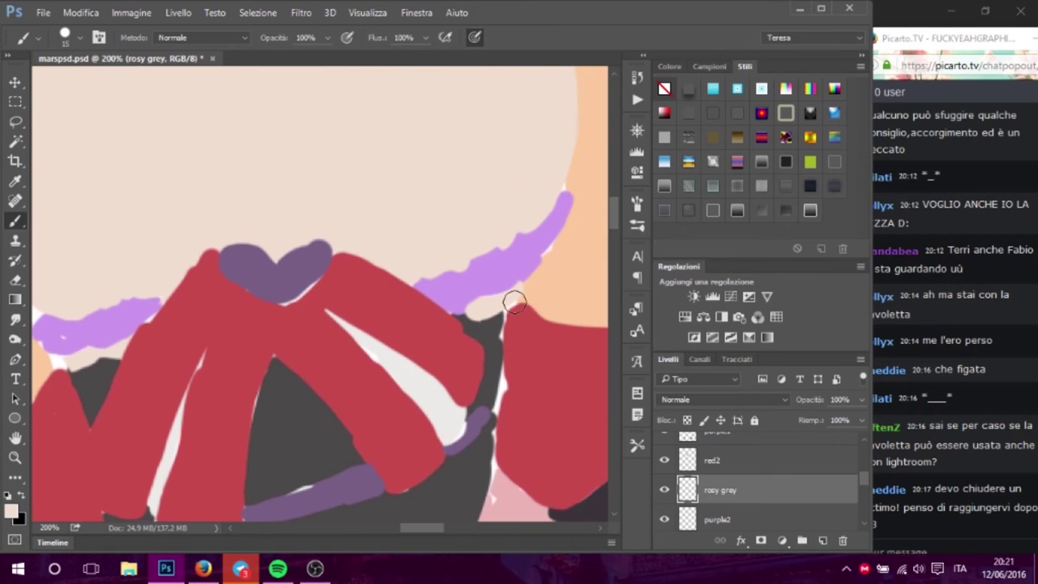
mouse_move(560, 171)
mouse_down()
mouse_move(538, 232)
mouse_move(562, 171)
mouse_up()
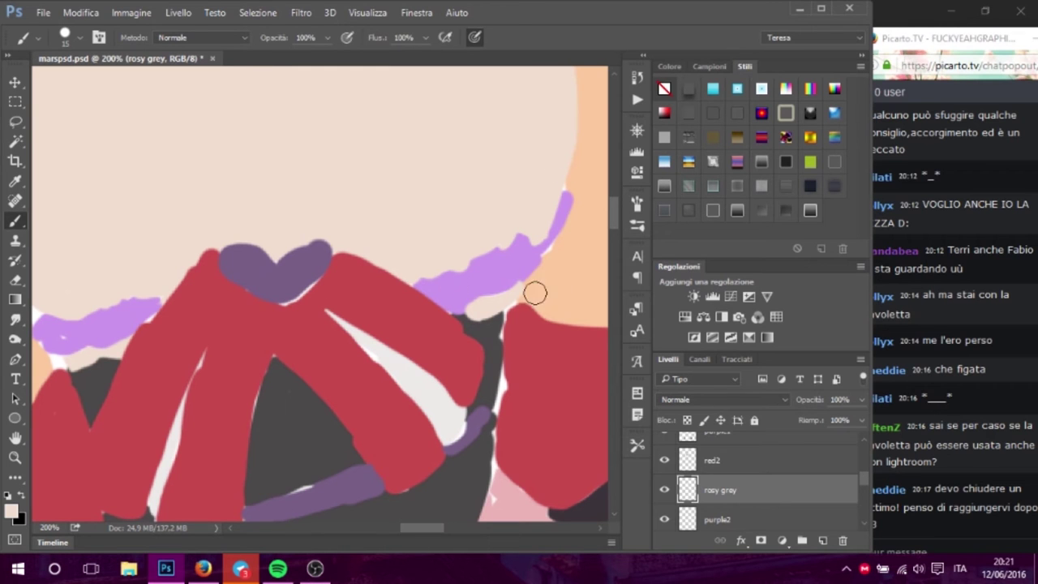
mouse_move(551, 214)
mouse_down()
mouse_move(494, 301)
mouse_move(498, 224)
mouse_move(461, 257)
mouse_up()
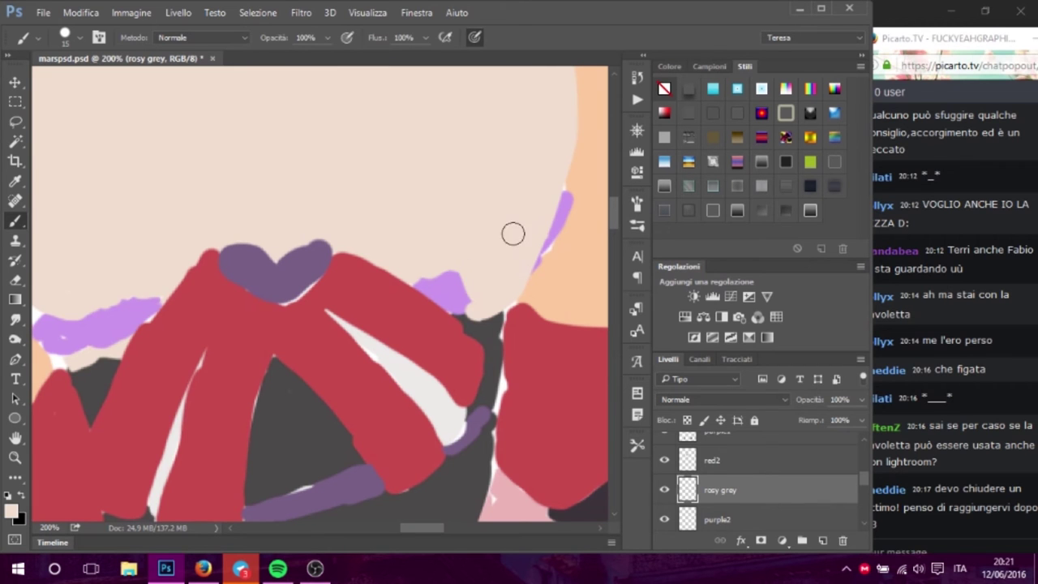
scroll(433, 331, up, 2)
scroll(352, 328, right, 4)
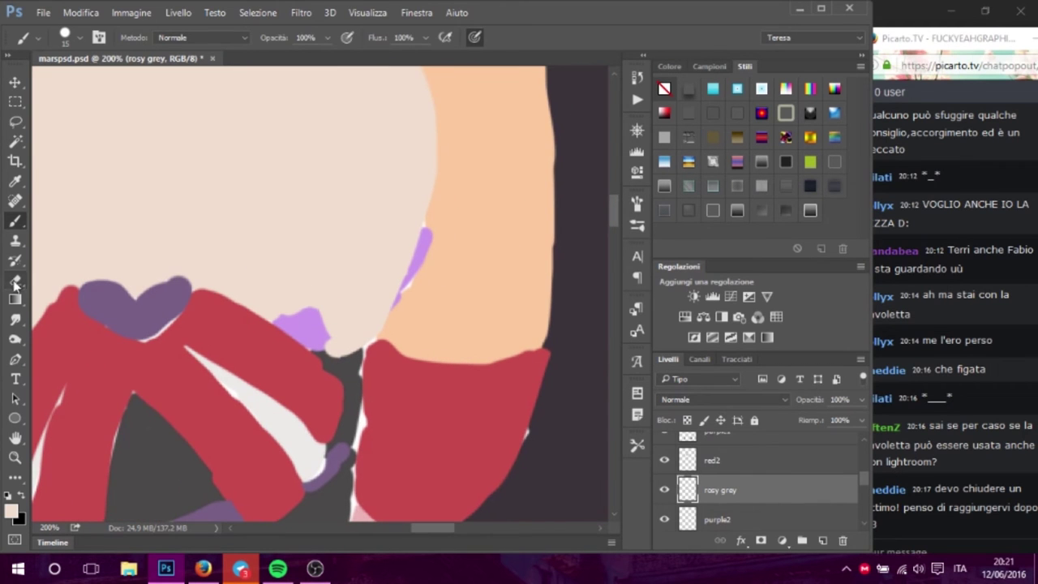
- Erase stray purple strokes along the chest edge on the purple2 layer
click(15, 279)
click(664, 520)
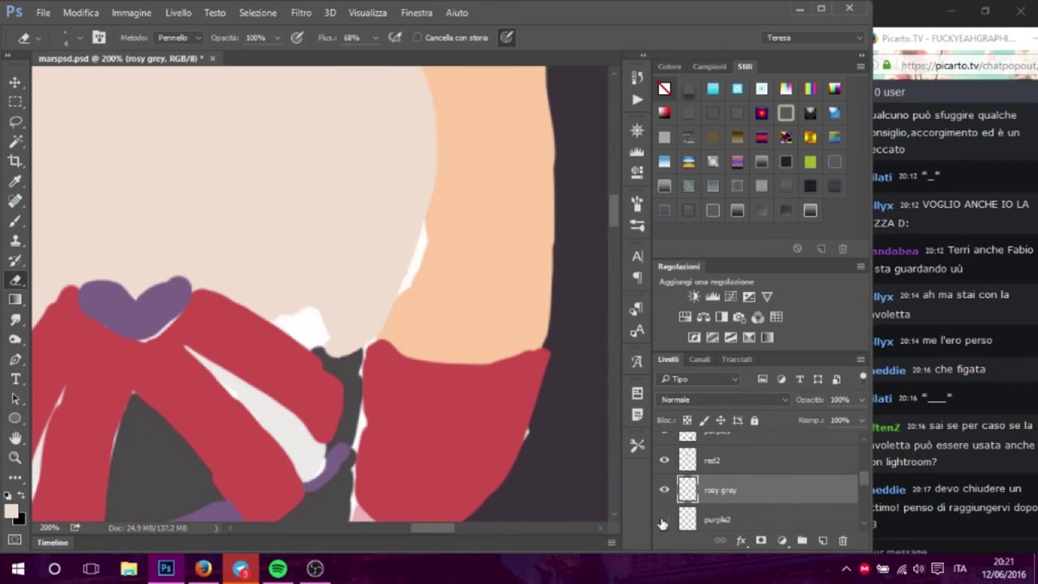
click(683, 522)
click(685, 523)
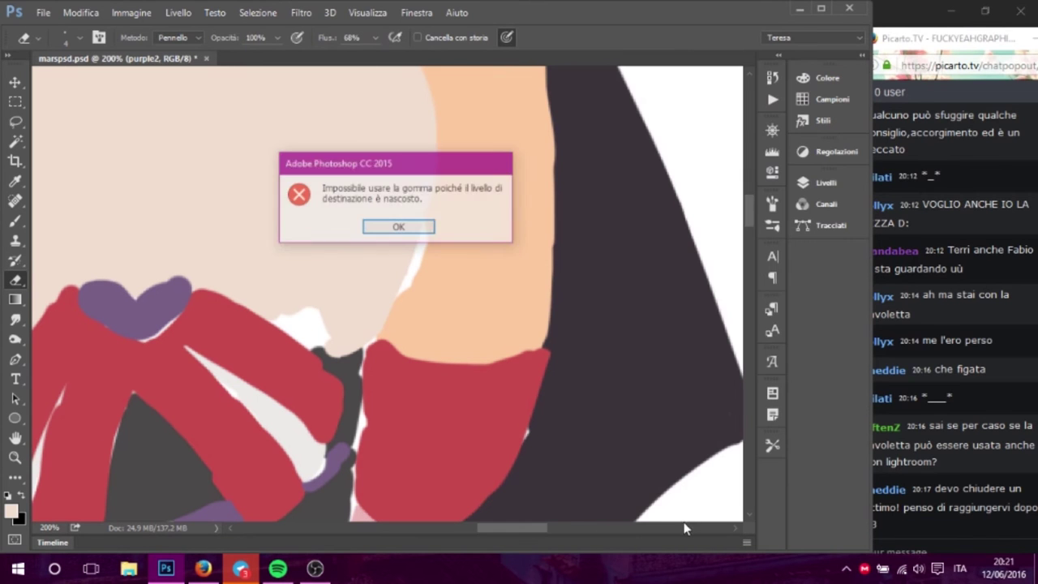
click(398, 227)
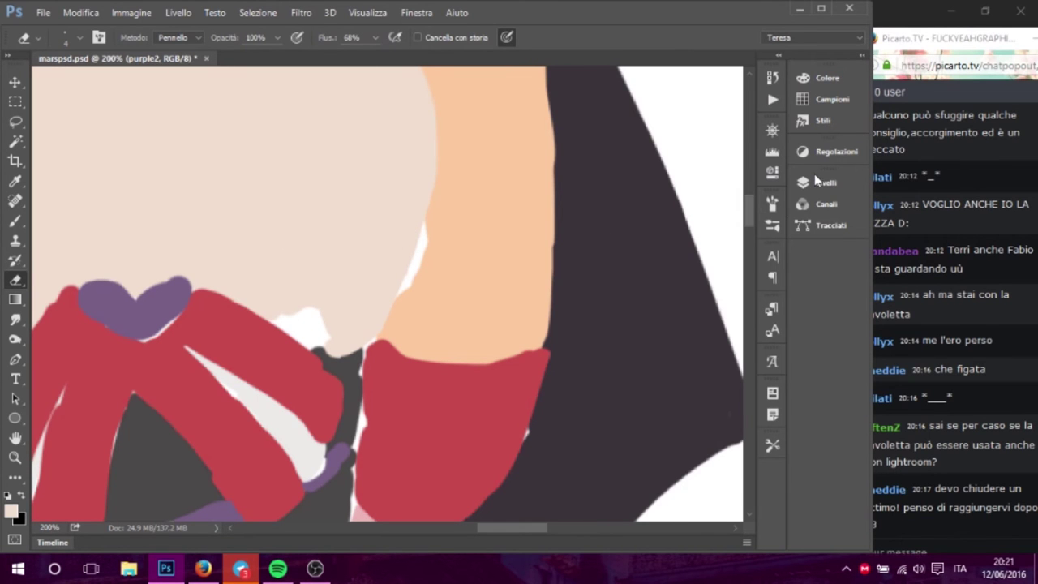
click(819, 182)
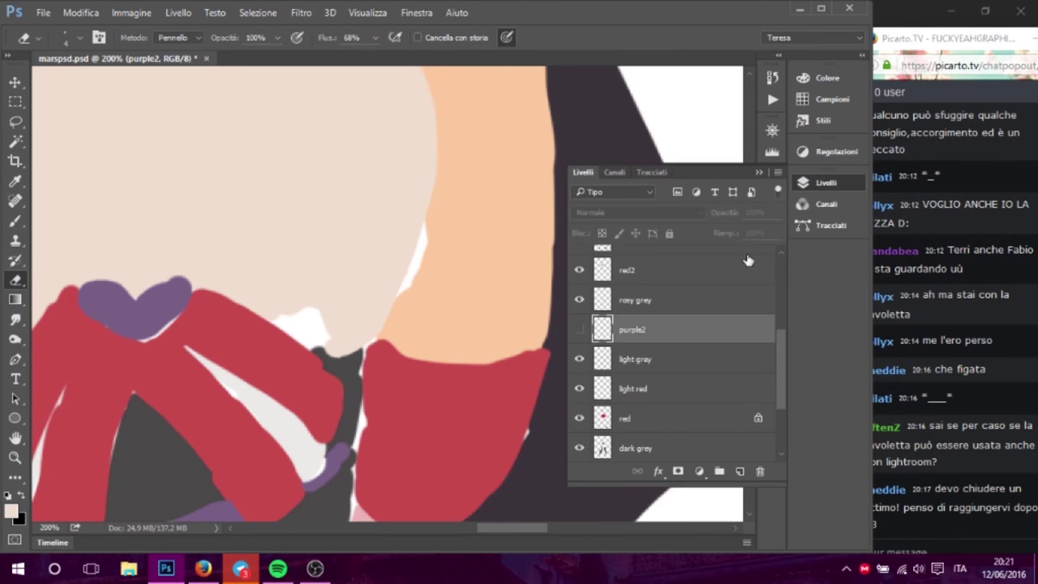
click(577, 329)
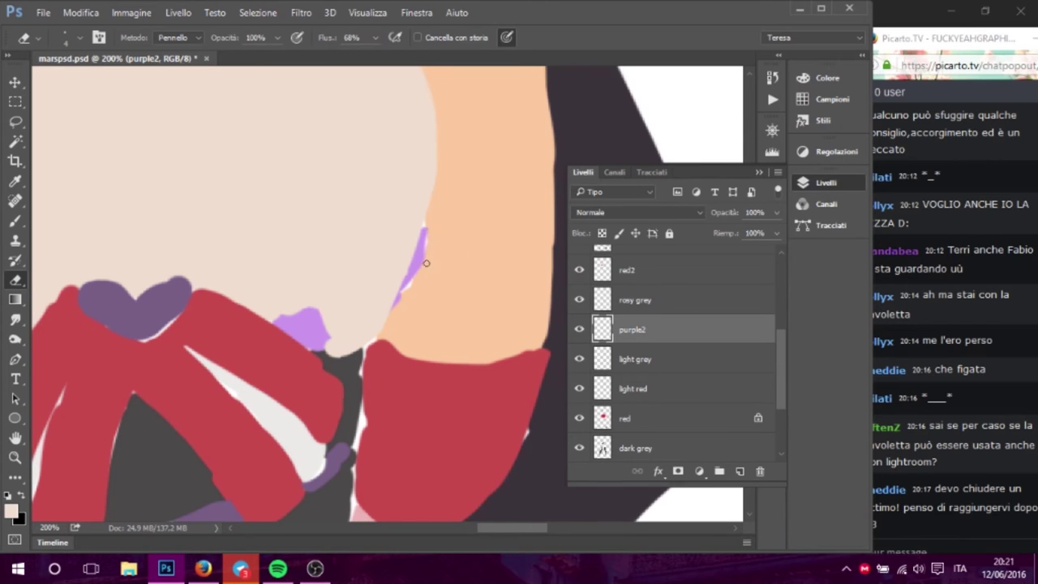
drag(421, 245, 415, 256)
- Erase the rosy grey overflow near the bow on the rosy grey layer
click(580, 300)
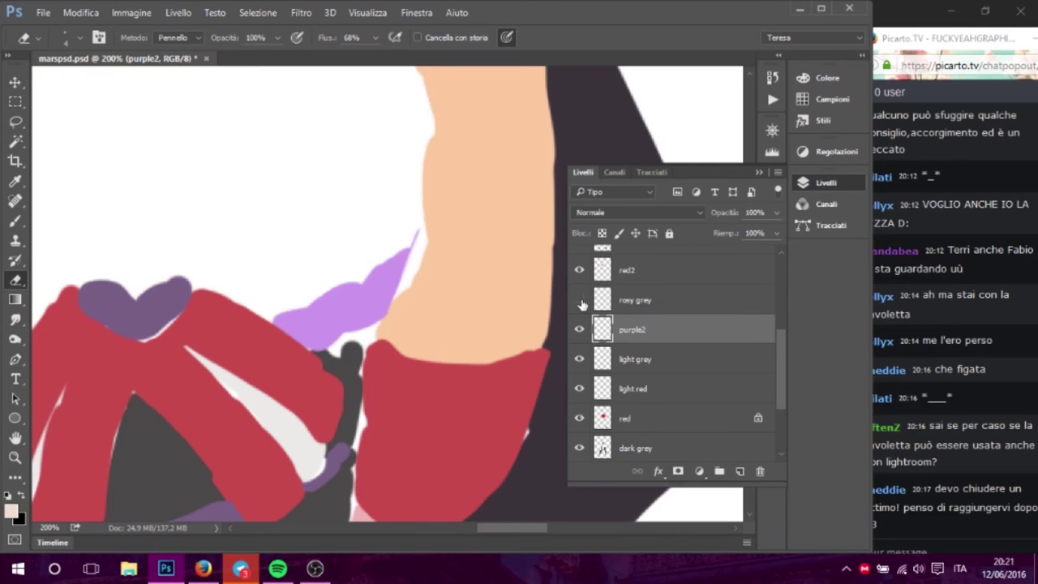
click(580, 301)
click(624, 300)
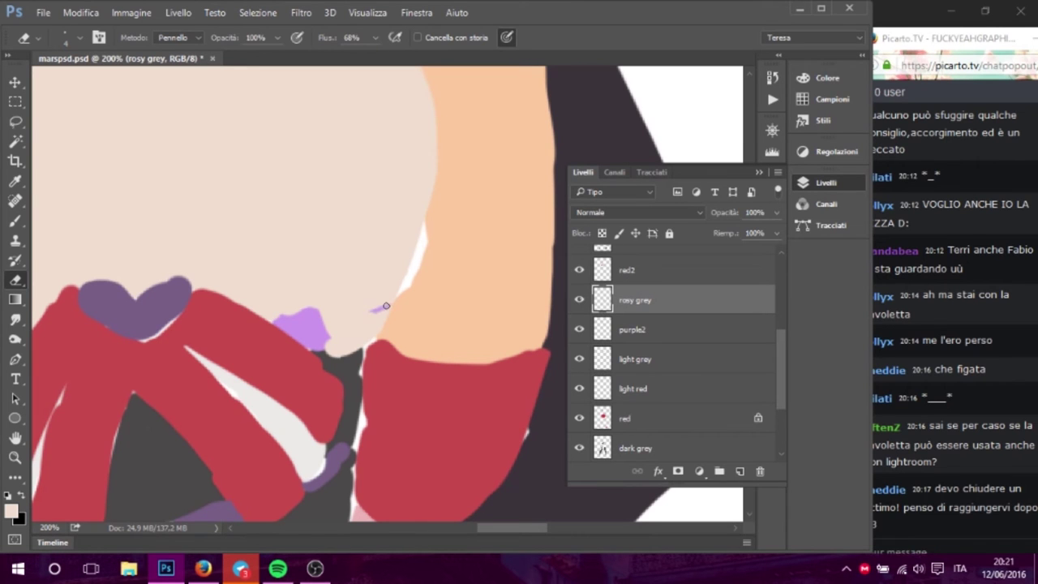
drag(369, 343, 335, 320)
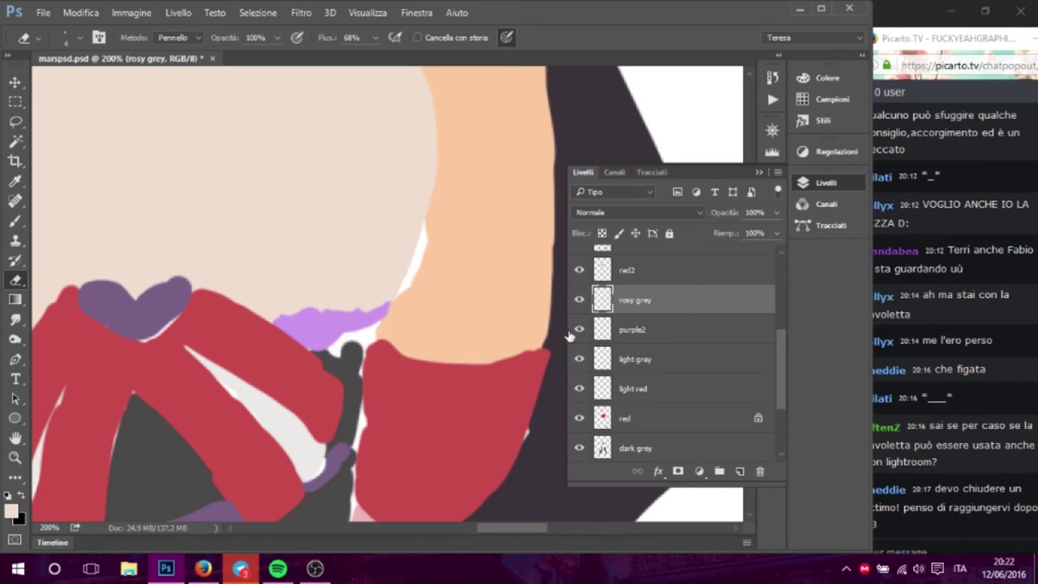
- Paint purple over the white gap by the collar on the purple2 layer
click(602, 333)
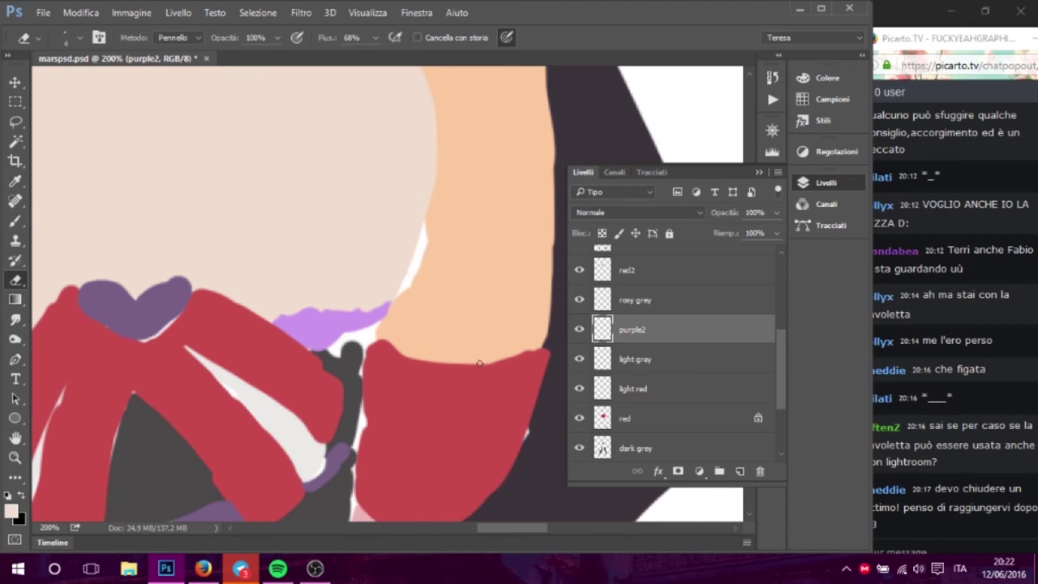
key(b)
alt+click(316, 318)
mouse_move(324, 327)
mouse_down()
mouse_move(359, 336)
mouse_move(382, 320)
mouse_move(359, 355)
mouse_up()
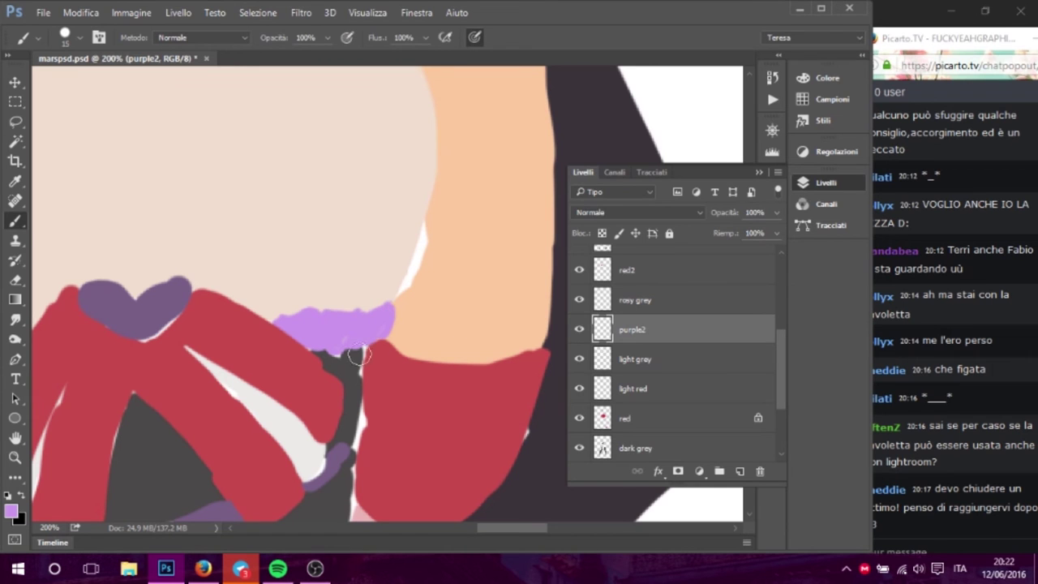
- Return to 200% on the chest and select the rosy grey layer with transparent pixels locked
click(772, 130)
click(628, 362)
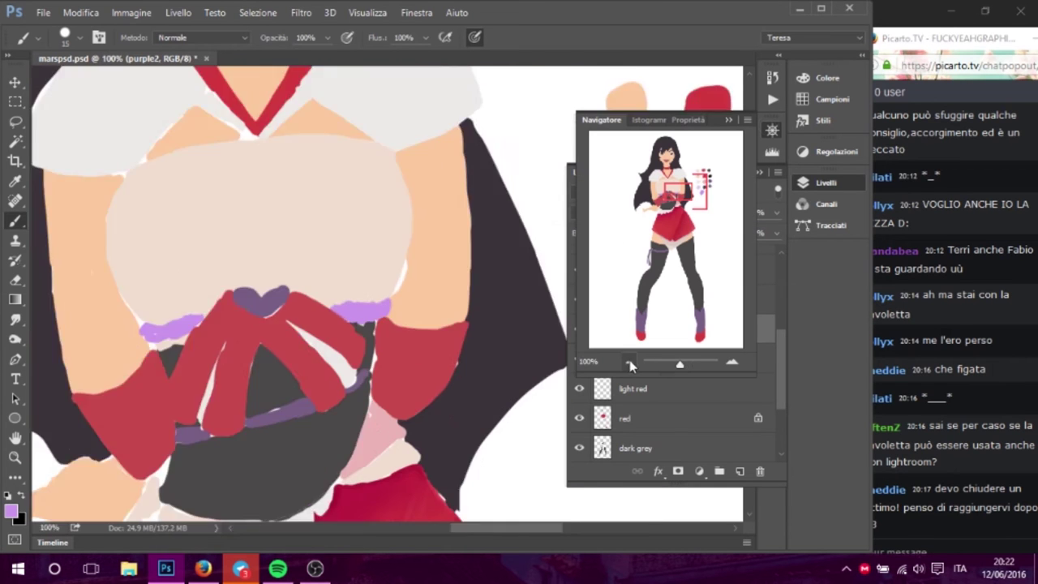
click(734, 361)
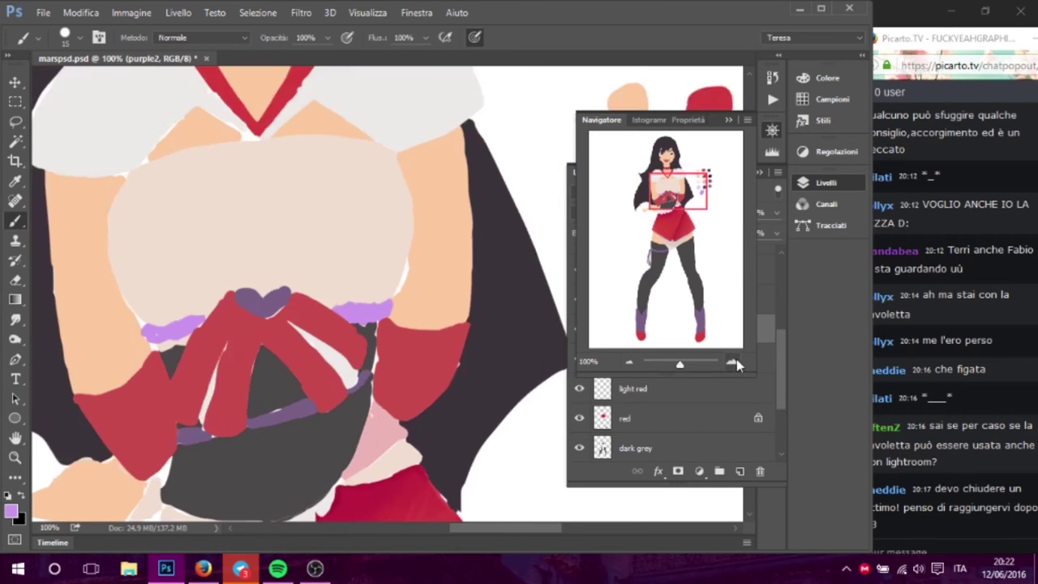
drag(673, 193, 666, 185)
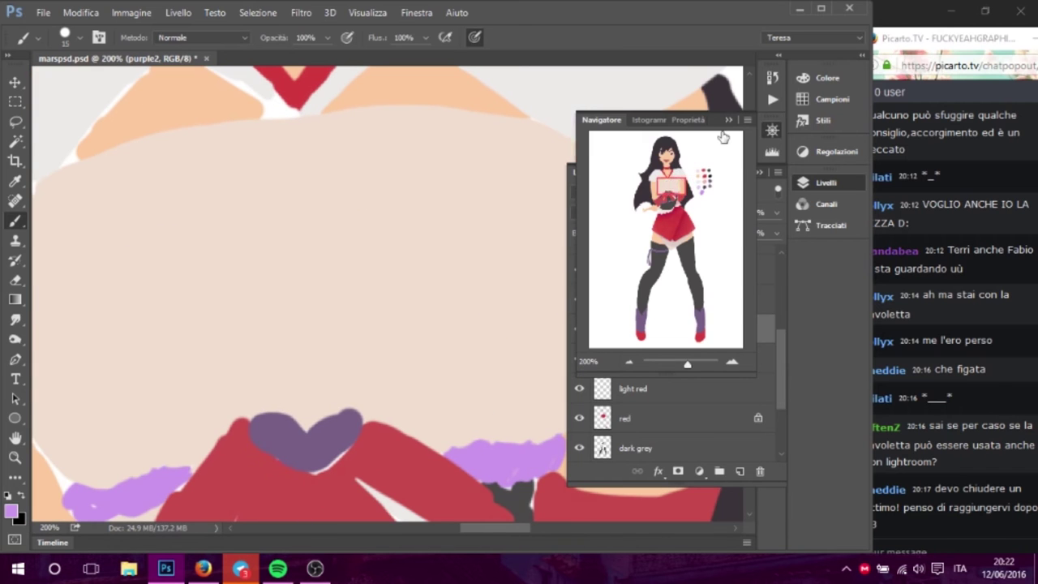
click(728, 119)
click(637, 357)
click(642, 299)
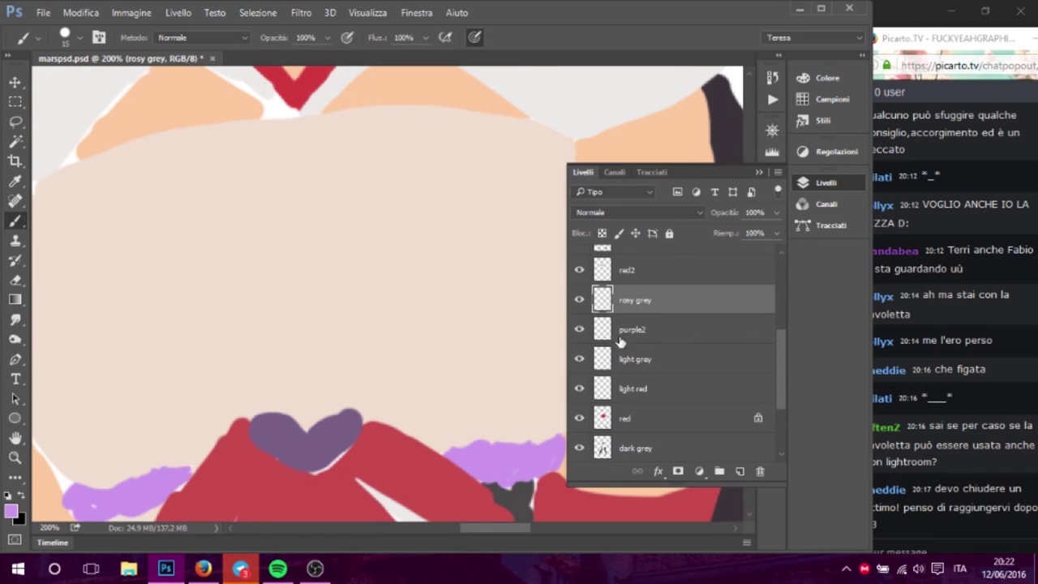
drag(429, 278, 268, 264)
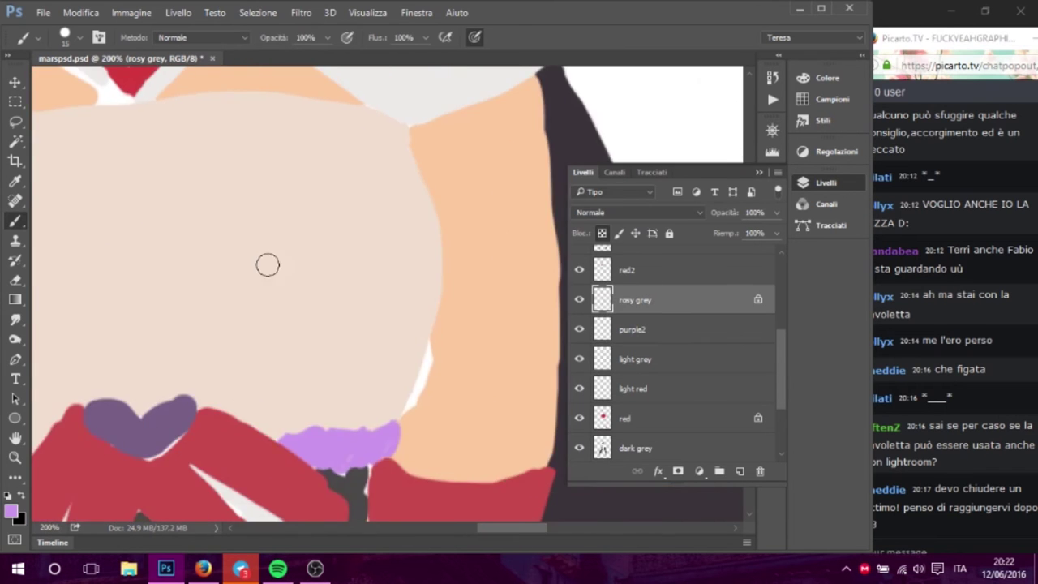
scroll(284, 408, down, 5)
- Set the brush to 47 px, 10% hardness, with pressure-controlled opacity
scroll(296, 430, down, 5)
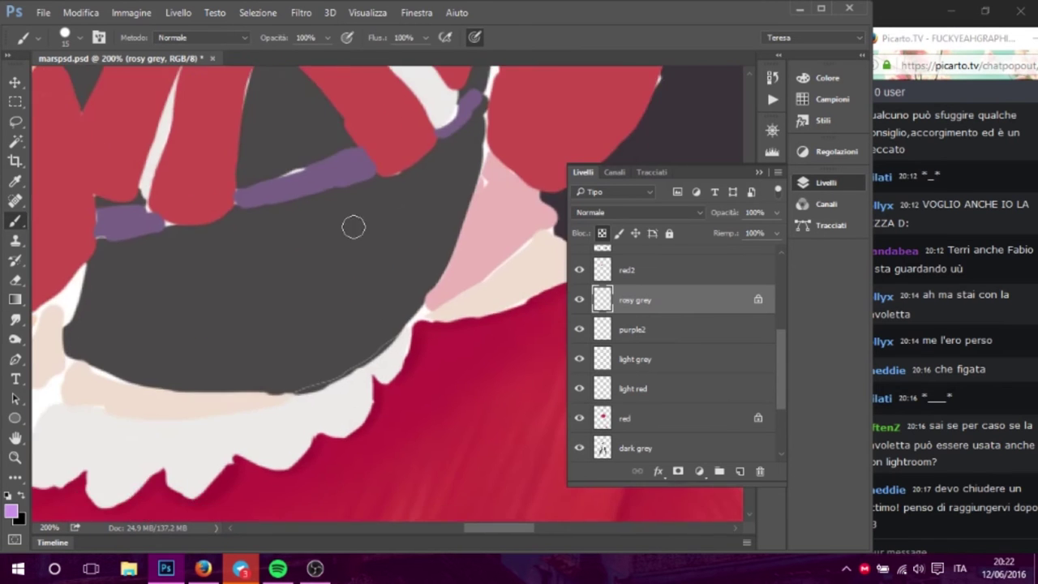
scroll(353, 227, down, 5)
scroll(280, 235, down, 5)
scroll(280, 236, down, 5)
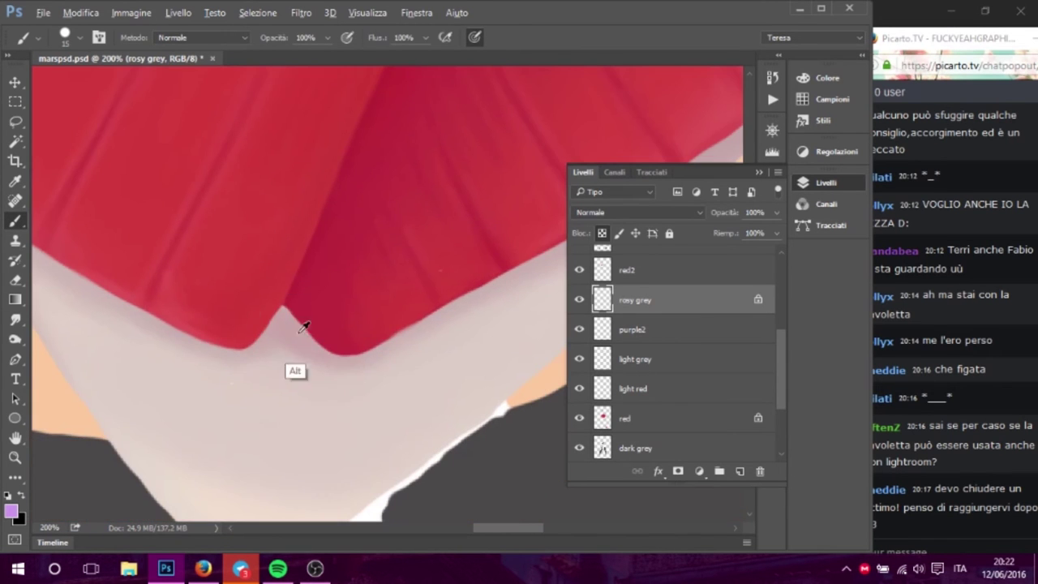
scroll(356, 186, up, 5)
scroll(381, 179, up, 5)
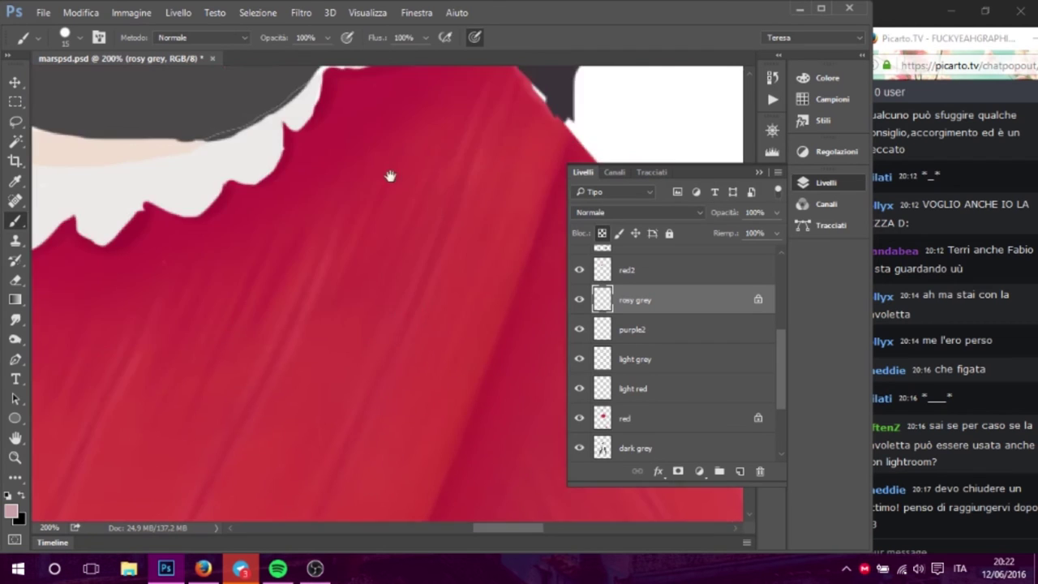
scroll(389, 176, up, 5)
scroll(412, 271, up, 5)
scroll(412, 271, up, 5)
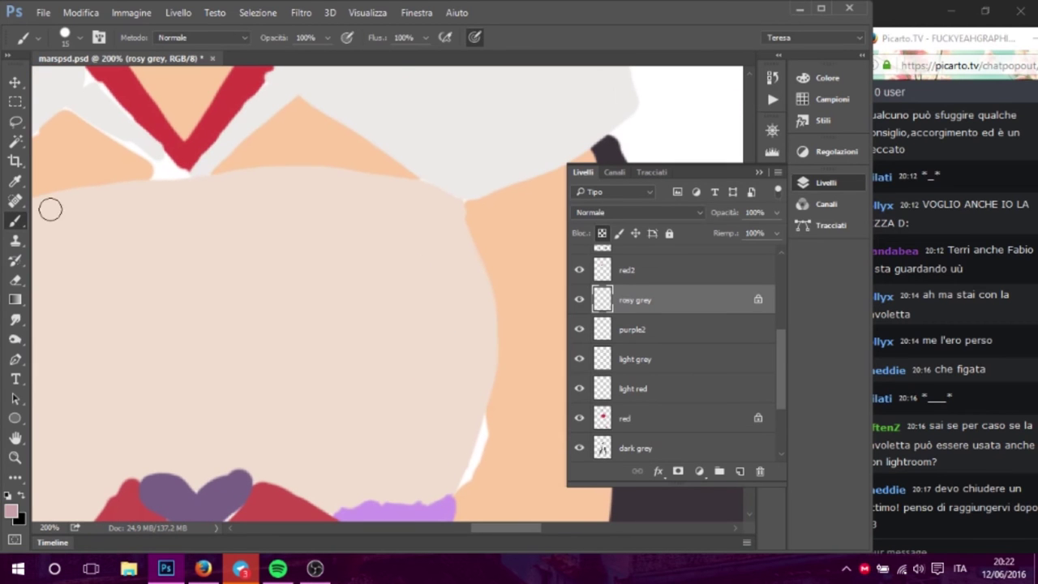
click(79, 37)
click(98, 118)
drag(94, 87, 111, 87)
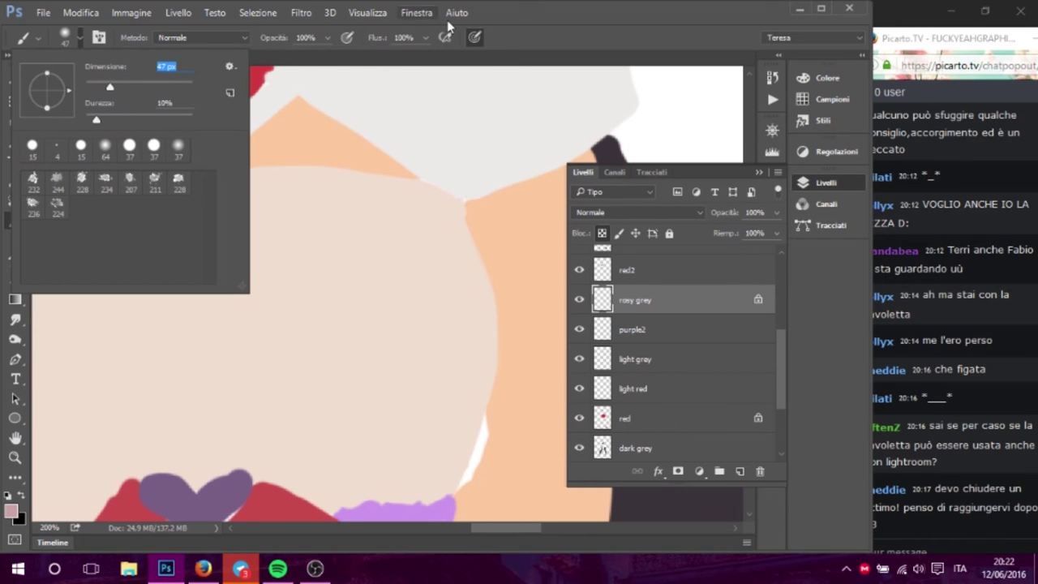
key(Return)
click(348, 37)
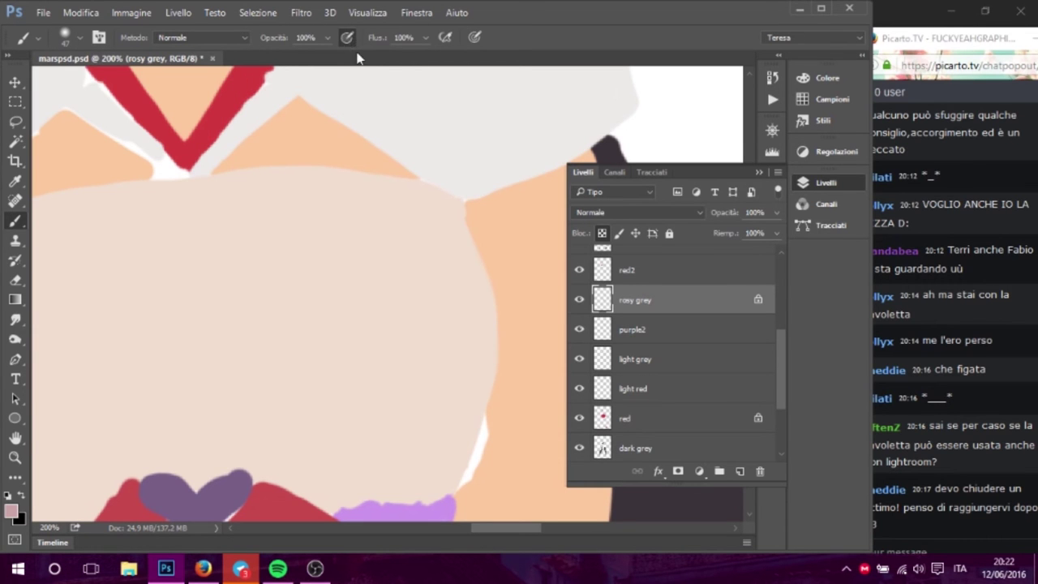
- Brush soft rosy shading along the chest's right and lower edges above the bow
mouse_move(429, 190)
mouse_down()
mouse_move(499, 343)
mouse_move(486, 478)
mouse_up()
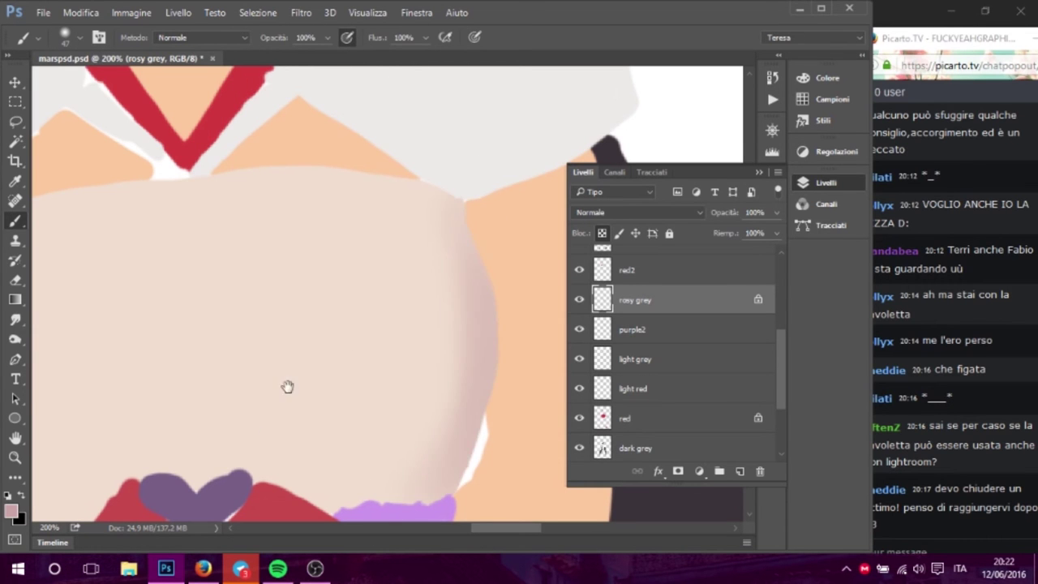
scroll(324, 300, down, 5)
mouse_move(403, 263)
mouse_down()
mouse_move(440, 243)
mouse_move(220, 232)
mouse_up()
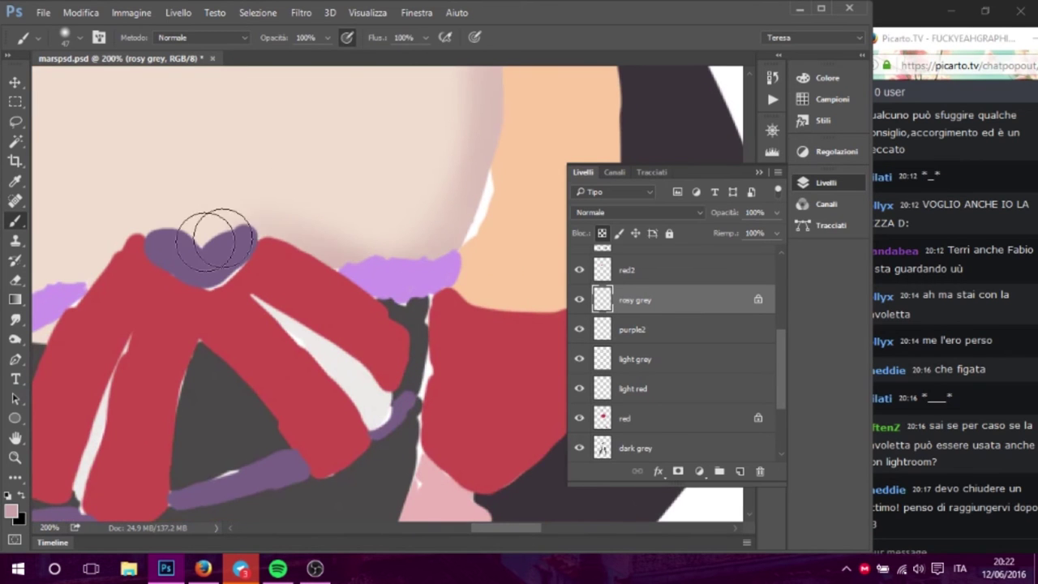
drag(188, 320, 454, 324)
mouse_move(394, 232)
mouse_down()
mouse_move(348, 297)
mouse_move(204, 297)
mouse_up()
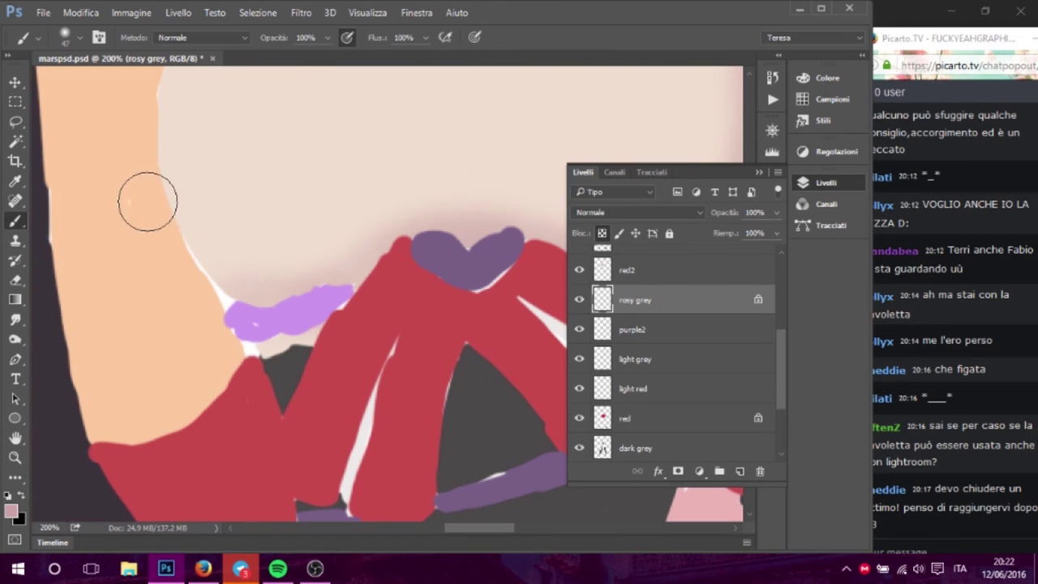
drag(147, 203, 243, 275)
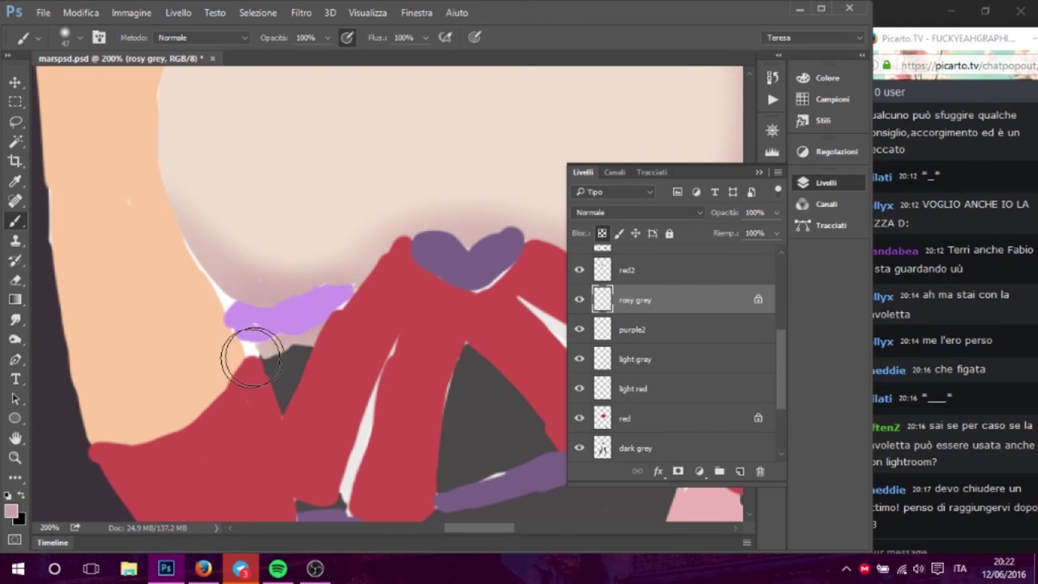
drag(481, 294, 319, 339)
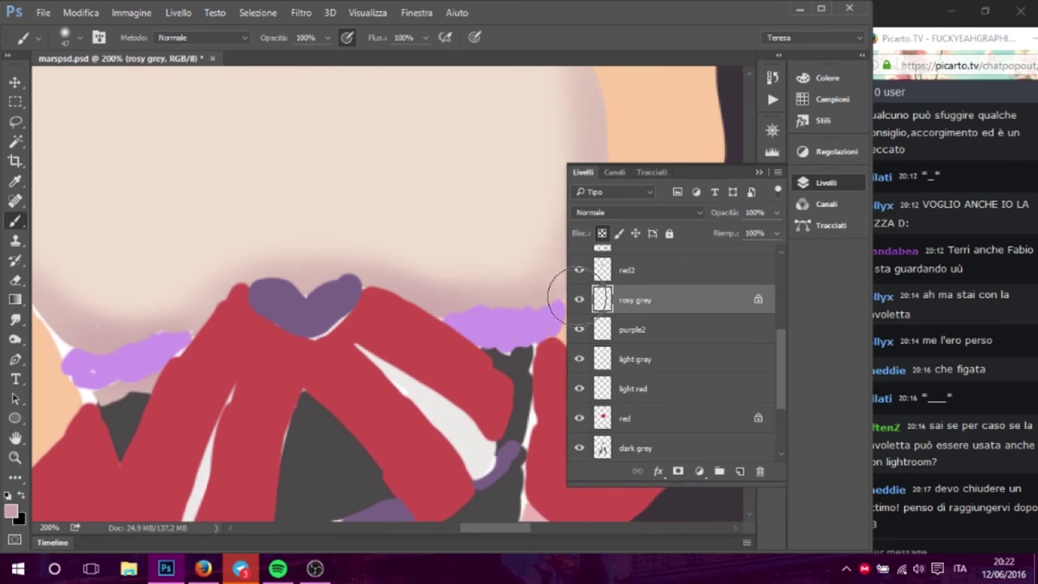
drag(431, 304, 413, 442)
- Zoom out with the Navigator, then add darker shading to the chest's lower left and soften its left edge
click(773, 130)
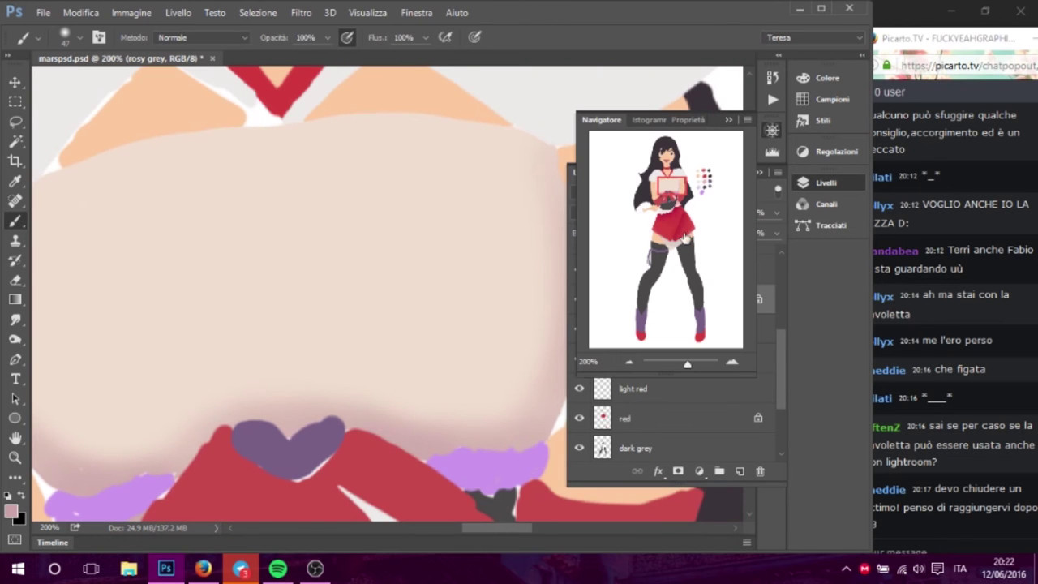
double_click(629, 362)
drag(264, 279, 311, 360)
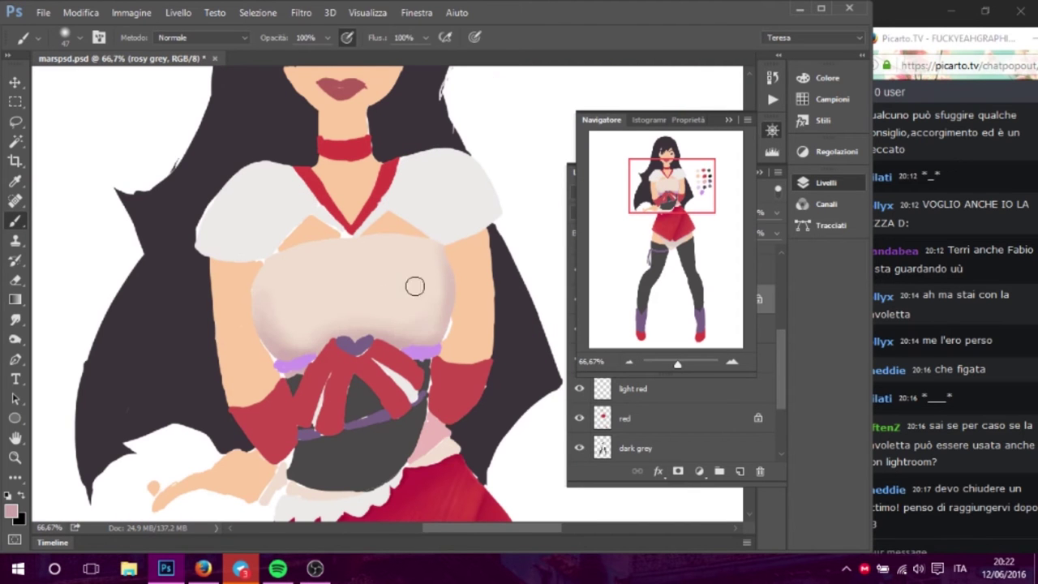
drag(256, 314, 244, 297)
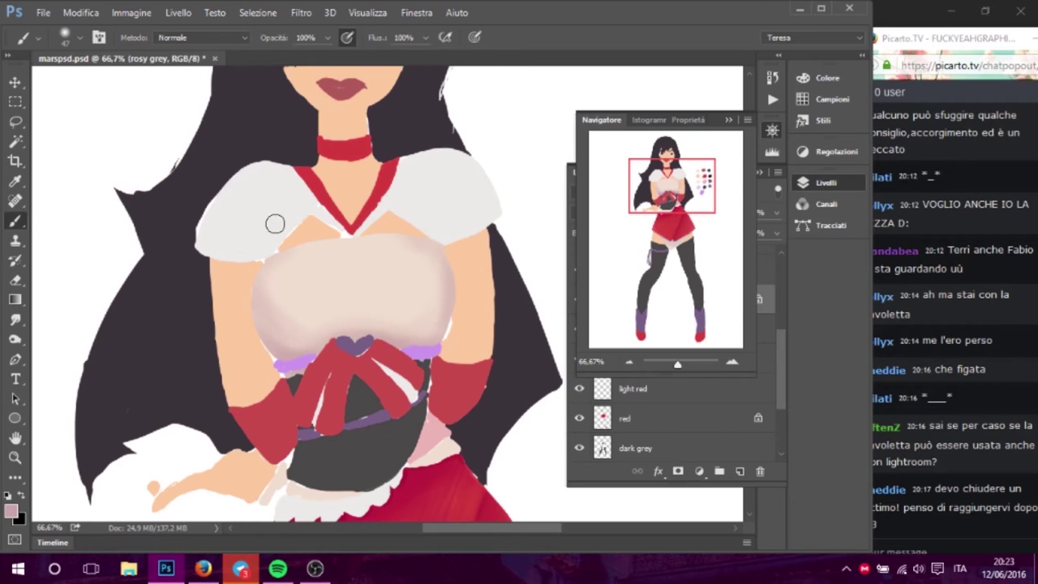
- Check the brush settings, then Alt-sample the chest's lighter pink and blend it over the shading
click(79, 38)
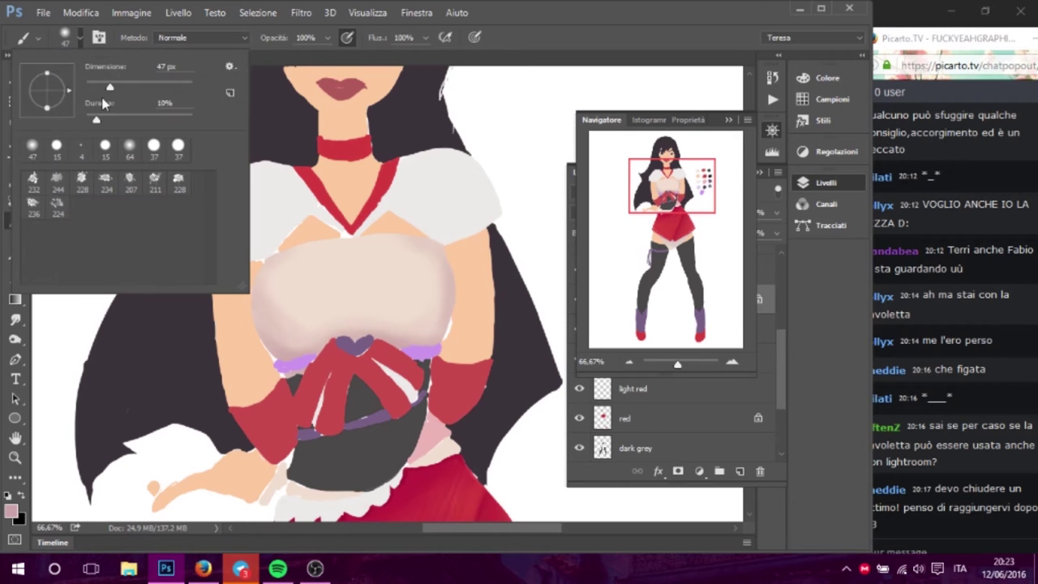
key(Return)
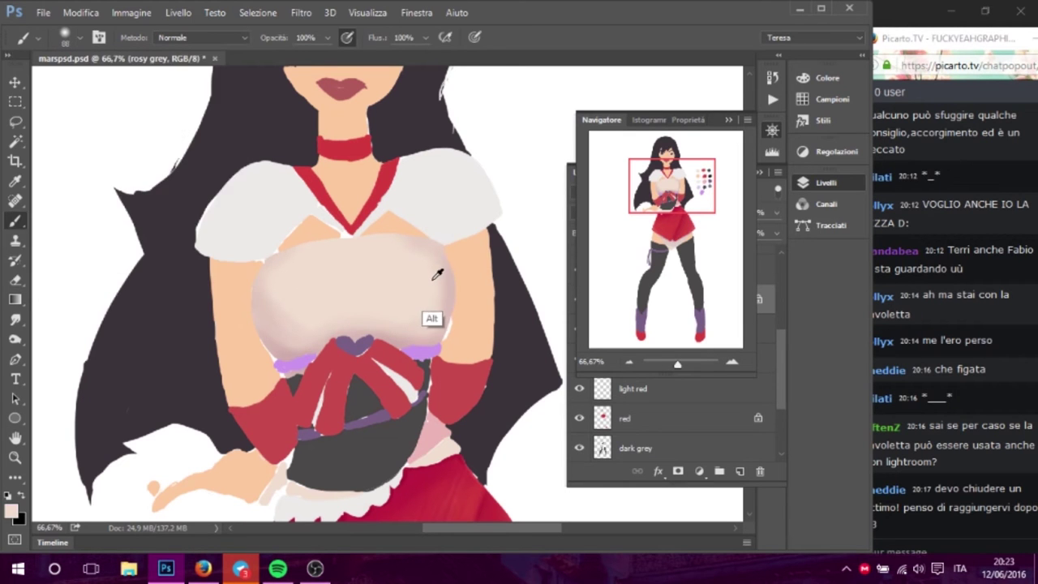
key(alt)
alt+click(283, 314)
drag(283, 301, 380, 276)
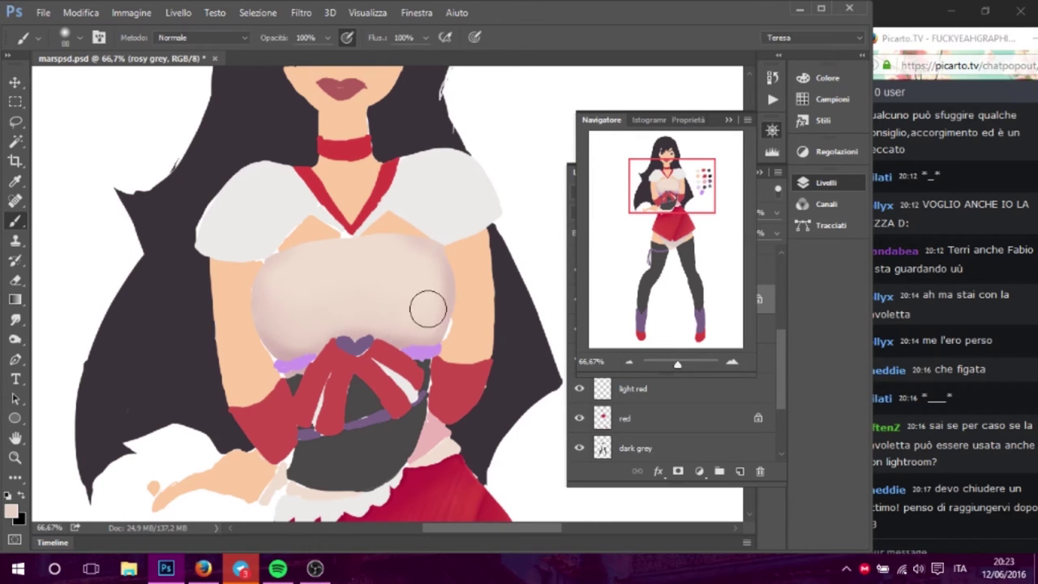
alt+click(429, 336)
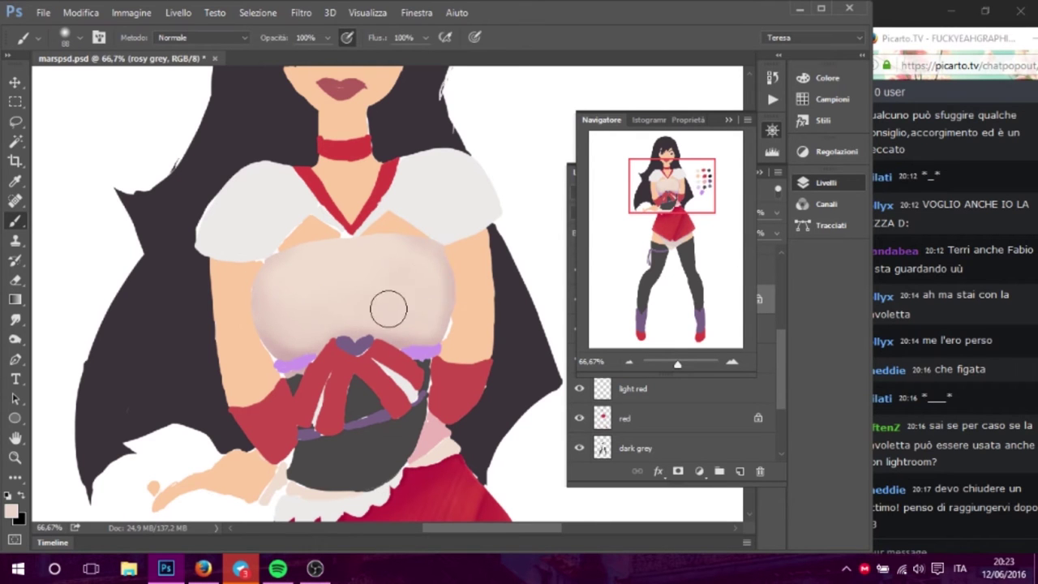
- Alt-sample several chest tones and blend the shading smoothly on the chest's left side
key(alt)
alt+click(283, 341)
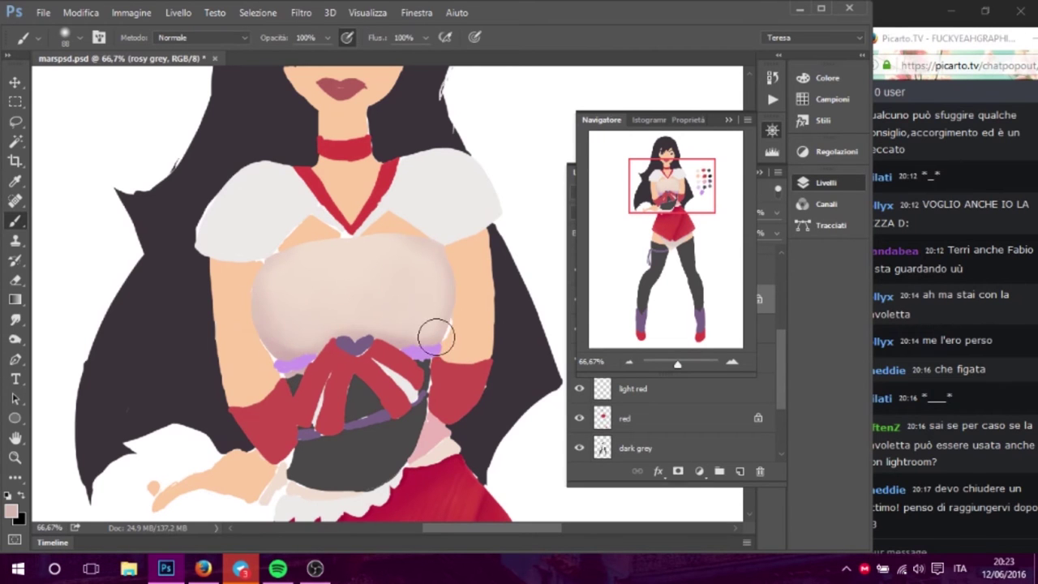
key(alt)
alt+click(411, 278)
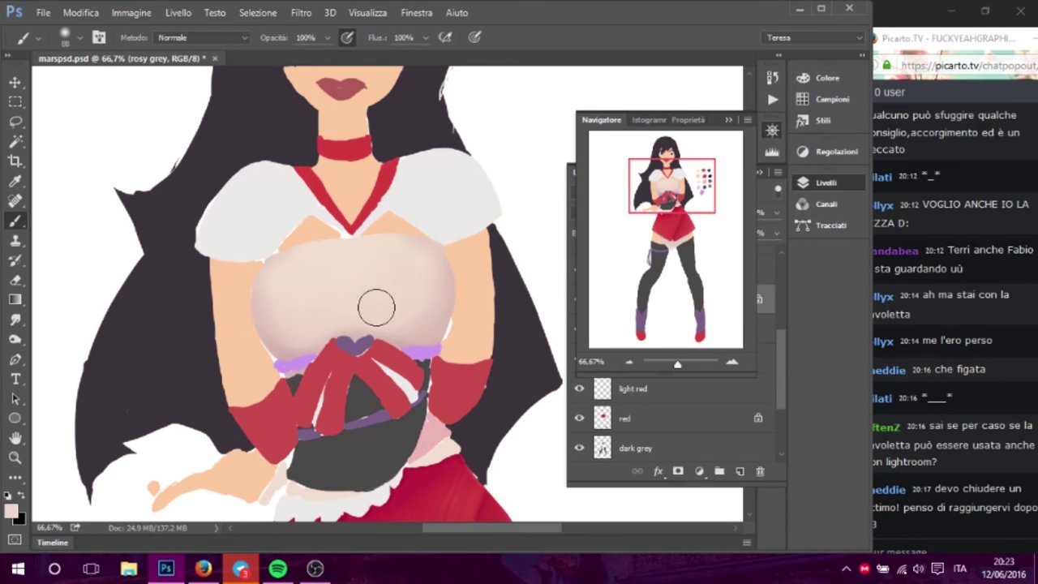
alt+click(276, 263)
alt+click(273, 313)
drag(283, 287, 305, 314)
drag(360, 298, 332, 228)
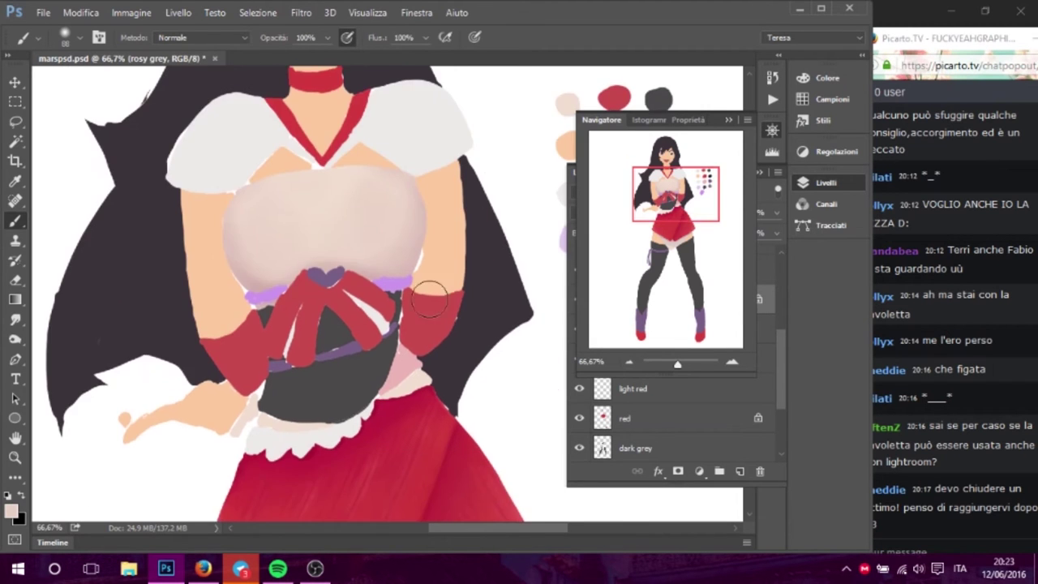
alt+click(252, 292)
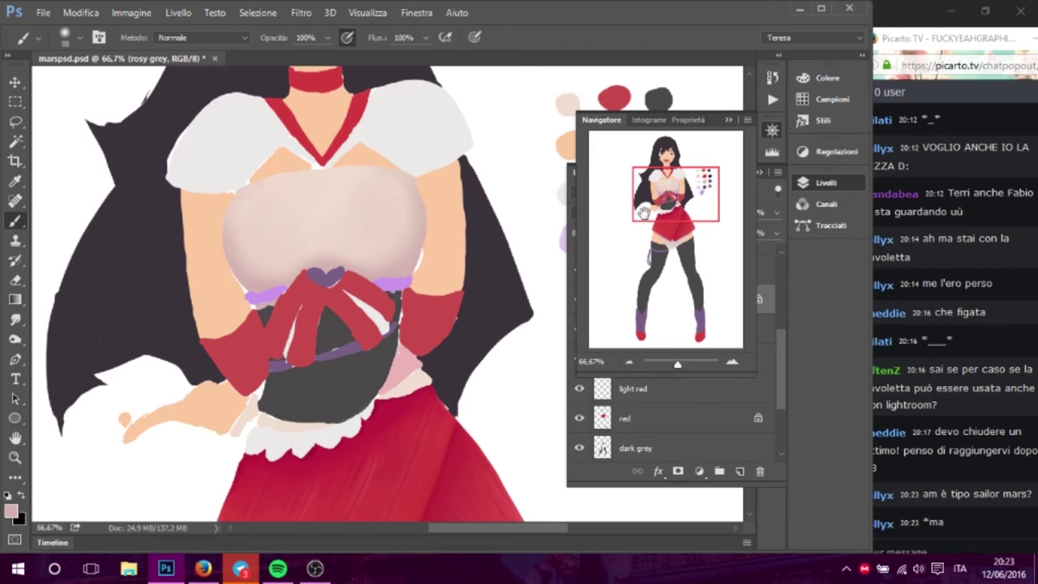
- Zoom to 100% and pan over the collar, chest, bow and skirt
click(731, 363)
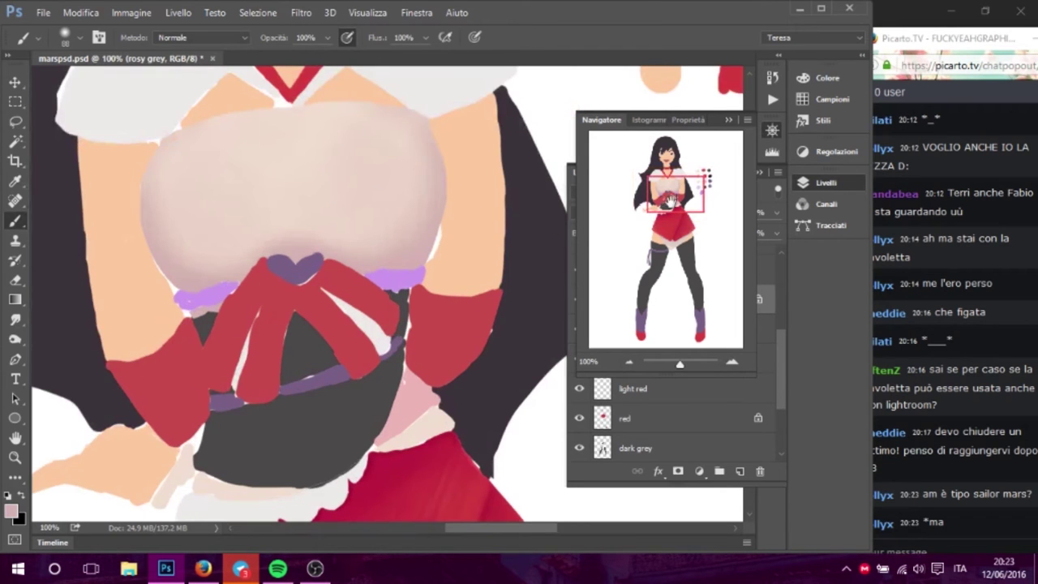
drag(670, 202, 670, 192)
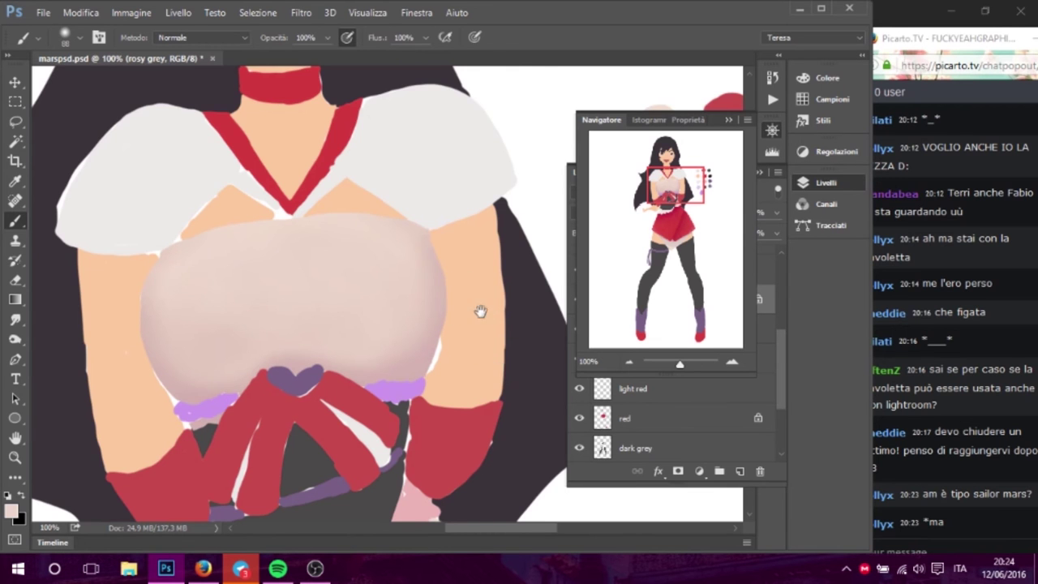
drag(480, 311, 434, 216)
mouse_move(405, 366)
mouse_down()
mouse_move(378, 150)
mouse_move(386, 206)
mouse_move(459, 381)
mouse_up()
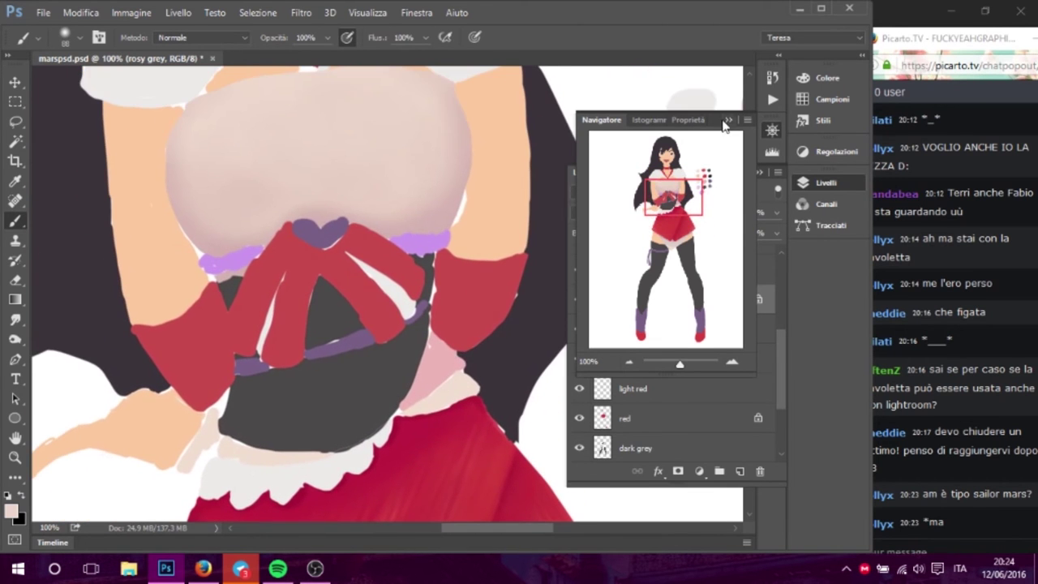
click(726, 122)
- Toggle the rosy grey layer's visibility, then zoom to 200% on the upper chest
click(580, 301)
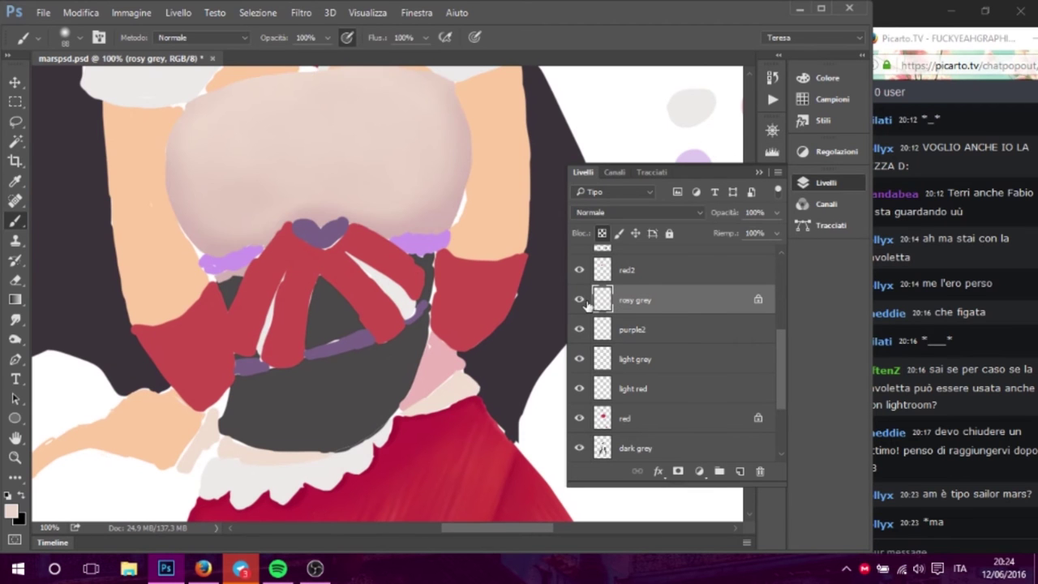
click(772, 130)
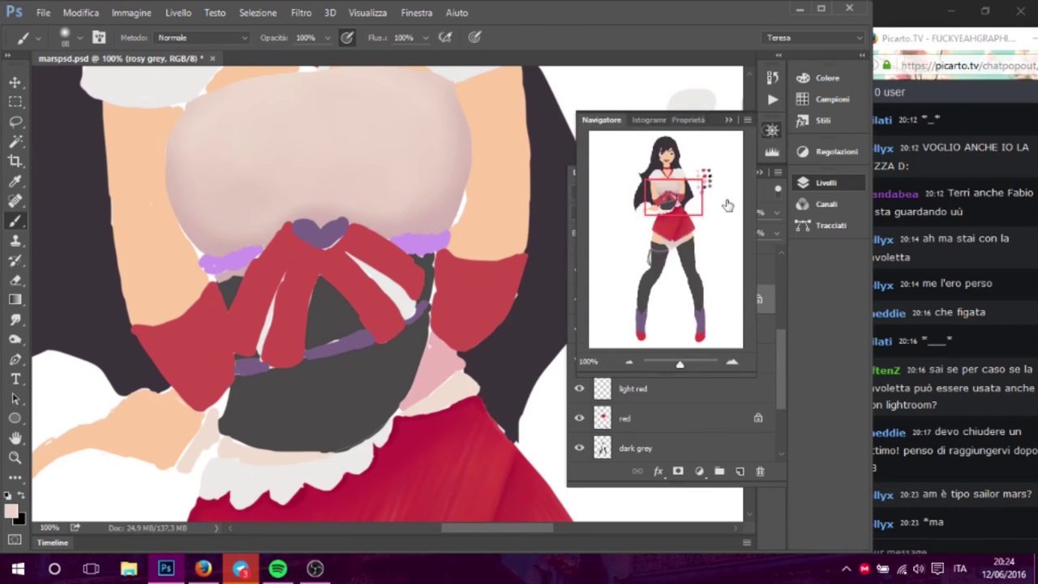
click(734, 365)
drag(661, 195, 667, 185)
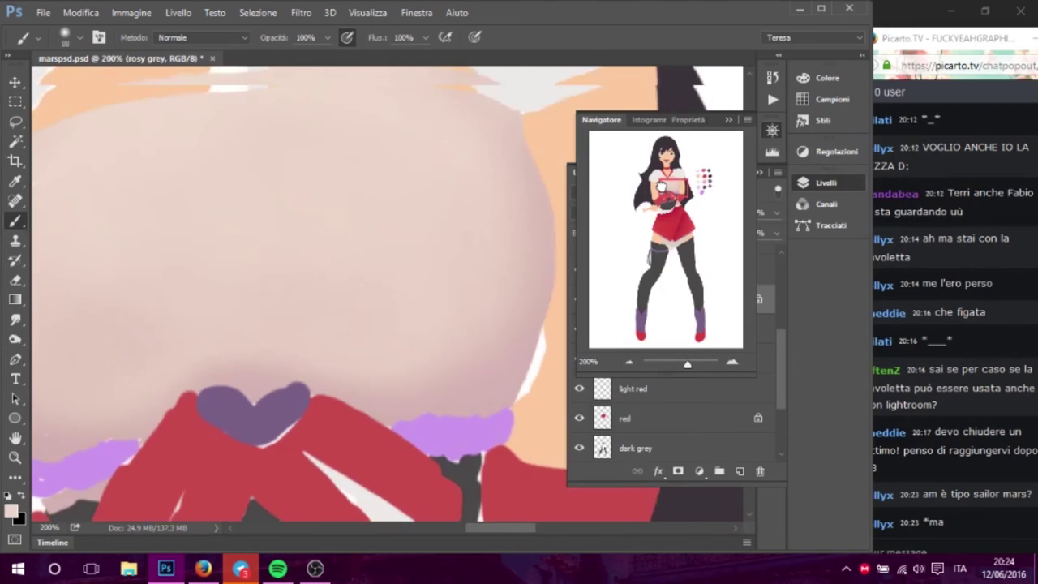
- Confirm a sampled rosy grey foreground colour and set the brush to 18 px, 43% hardness
click(11, 511)
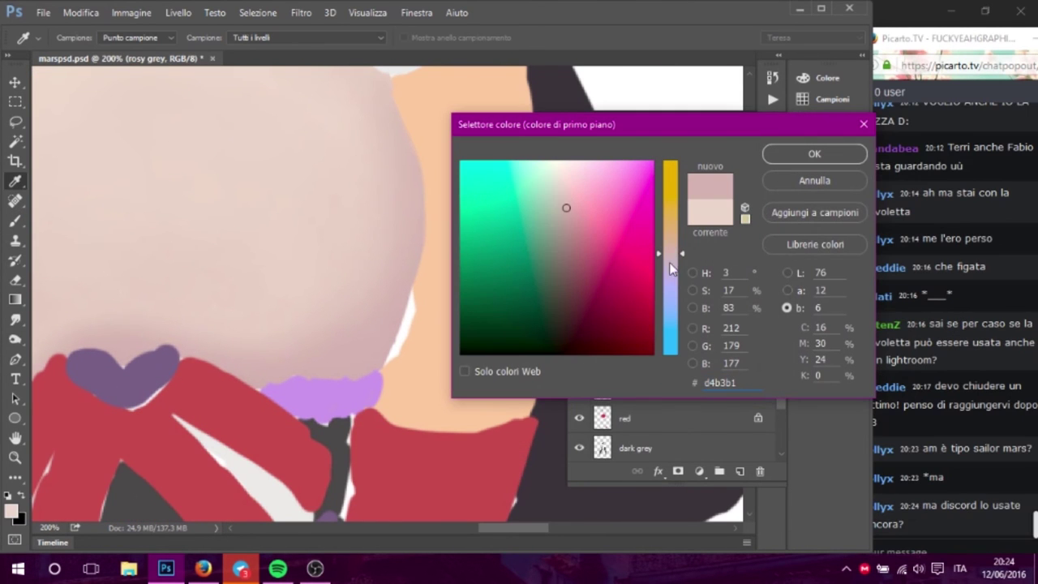
click(693, 362)
click(693, 328)
click(693, 345)
click(693, 327)
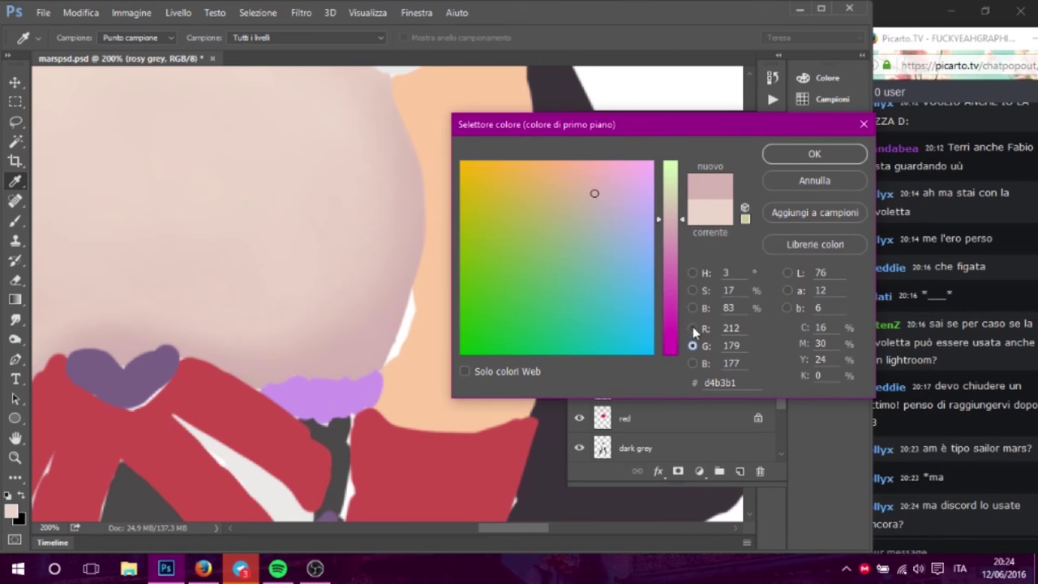
click(795, 151)
click(79, 39)
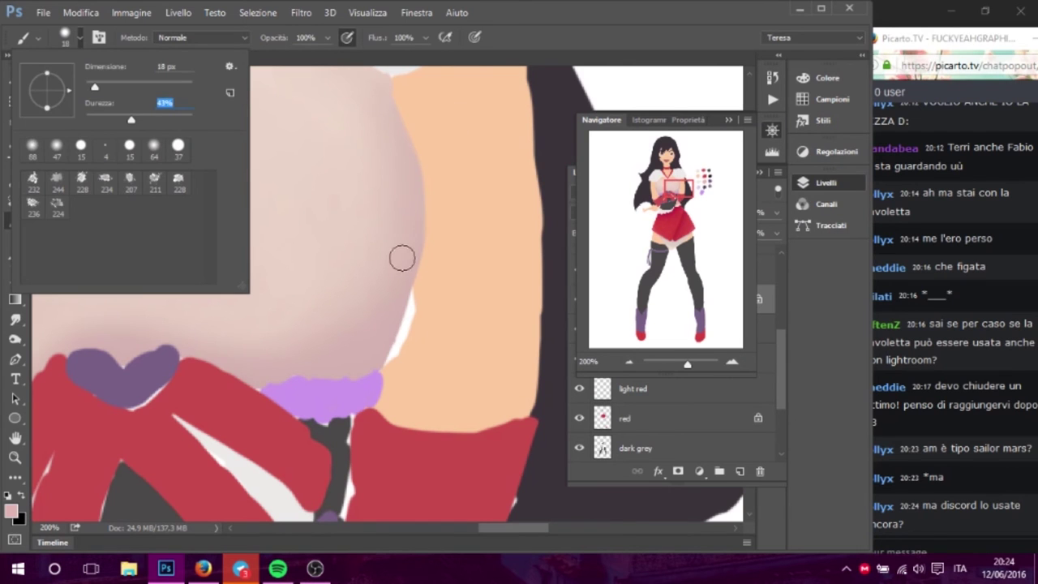
key(Return)
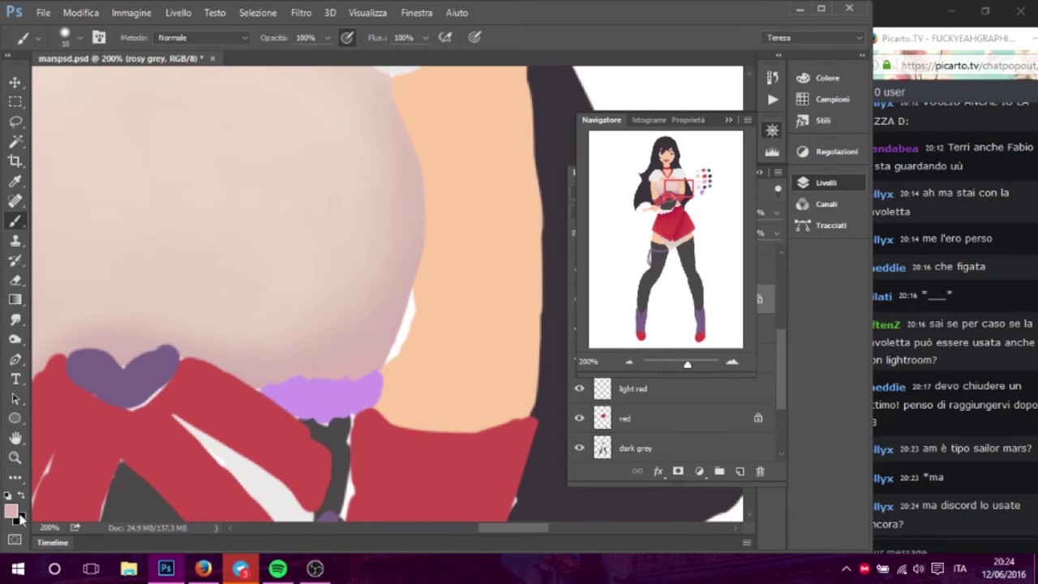
- Adjust the foreground colour to the darker rosy pink #cc9f9d
click(10, 511)
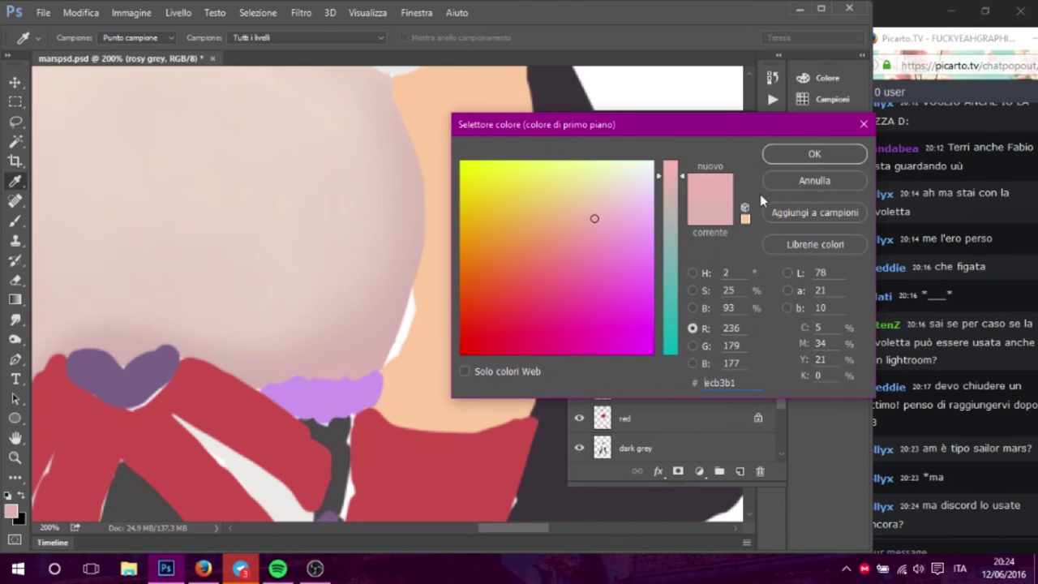
click(807, 154)
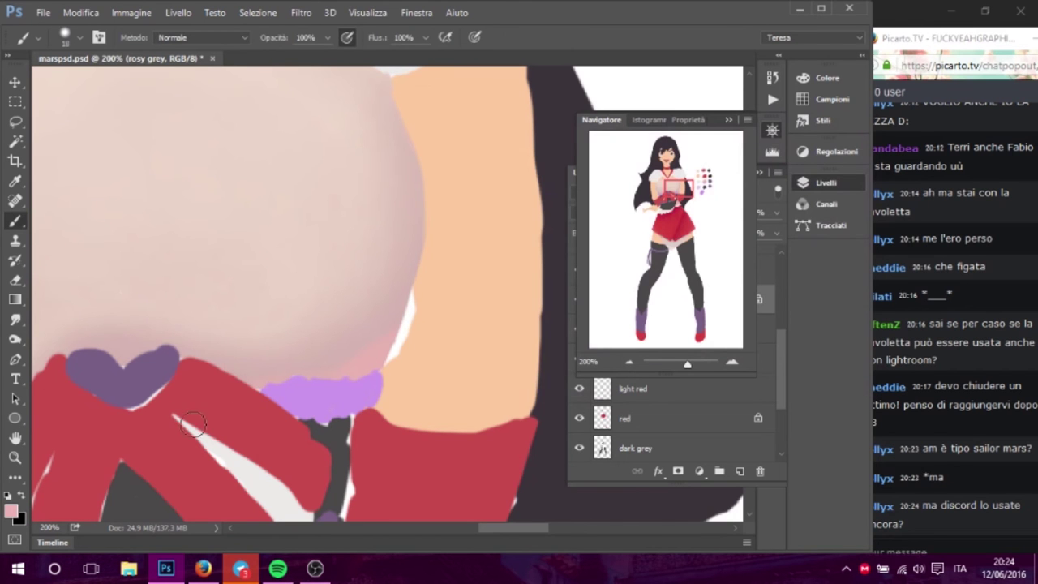
click(10, 511)
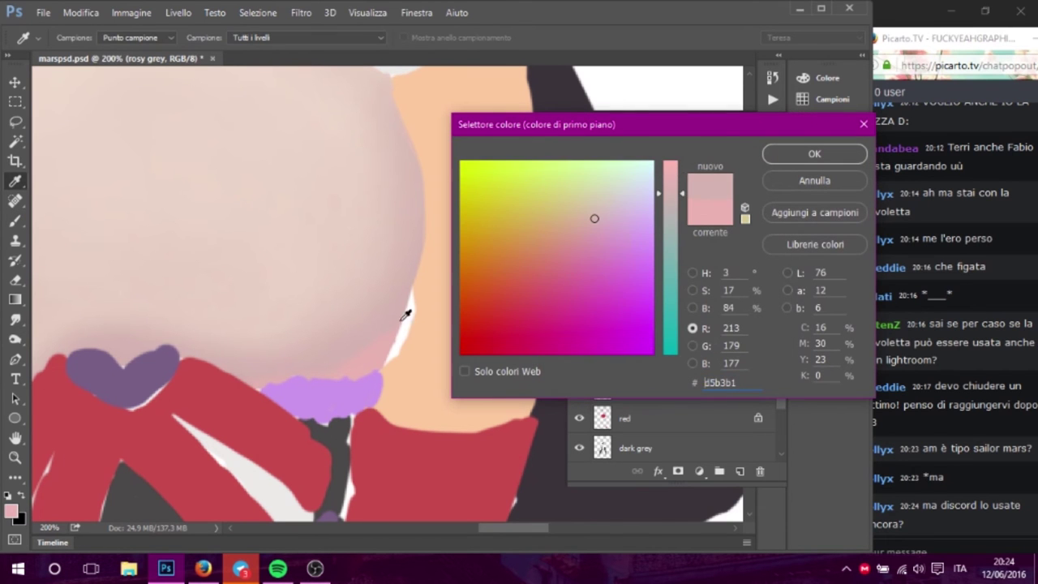
mouse_move(673, 195)
mouse_down()
mouse_move(673, 207)
mouse_move(674, 194)
mouse_up()
click(693, 273)
mouse_move(488, 209)
mouse_down()
mouse_move(493, 194)
mouse_move(506, 199)
mouse_up()
click(778, 153)
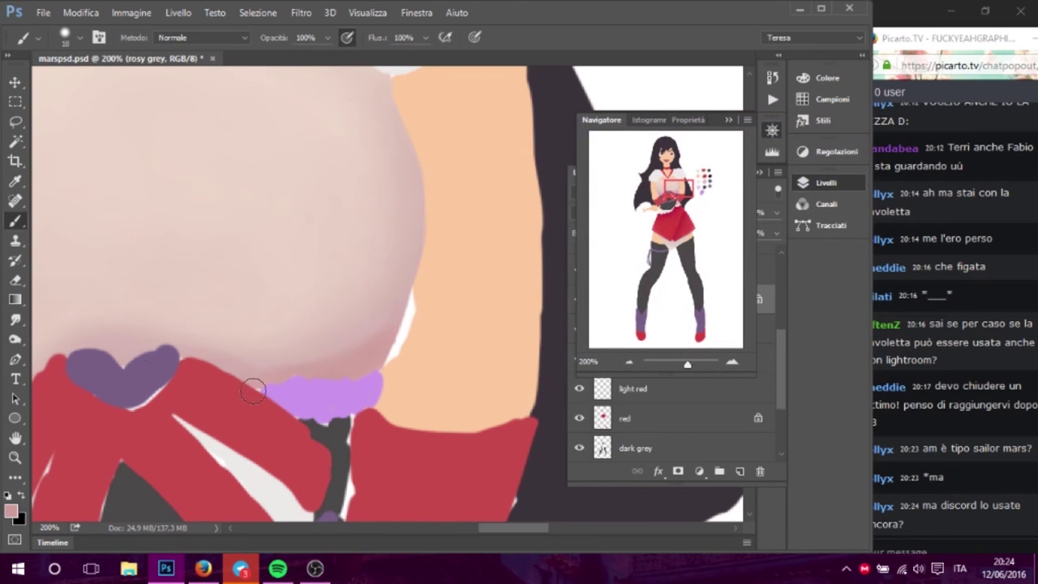
- Paint over the white gap at the chest's lower-right edge and smooth its right edge
drag(243, 350, 366, 346)
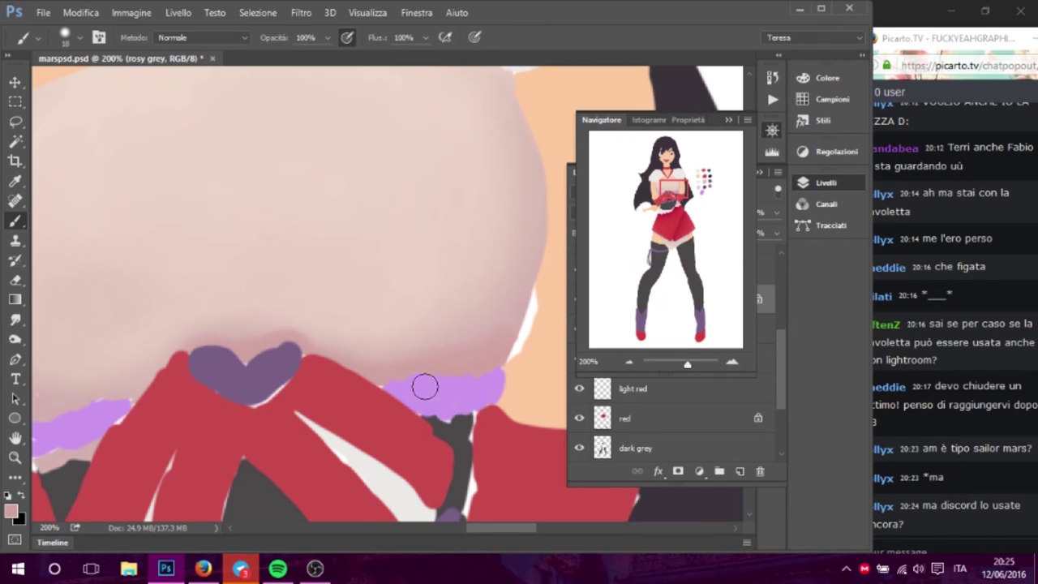
drag(383, 325, 316, 442)
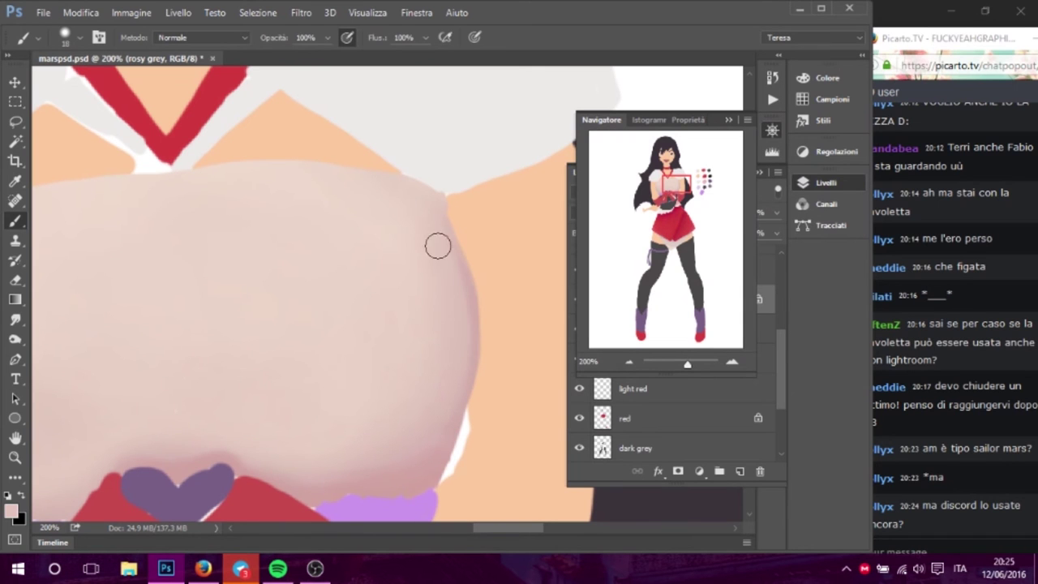
drag(458, 416, 408, 467)
mouse_move(453, 298)
mouse_down()
mouse_move(438, 191)
mouse_move(482, 315)
mouse_up()
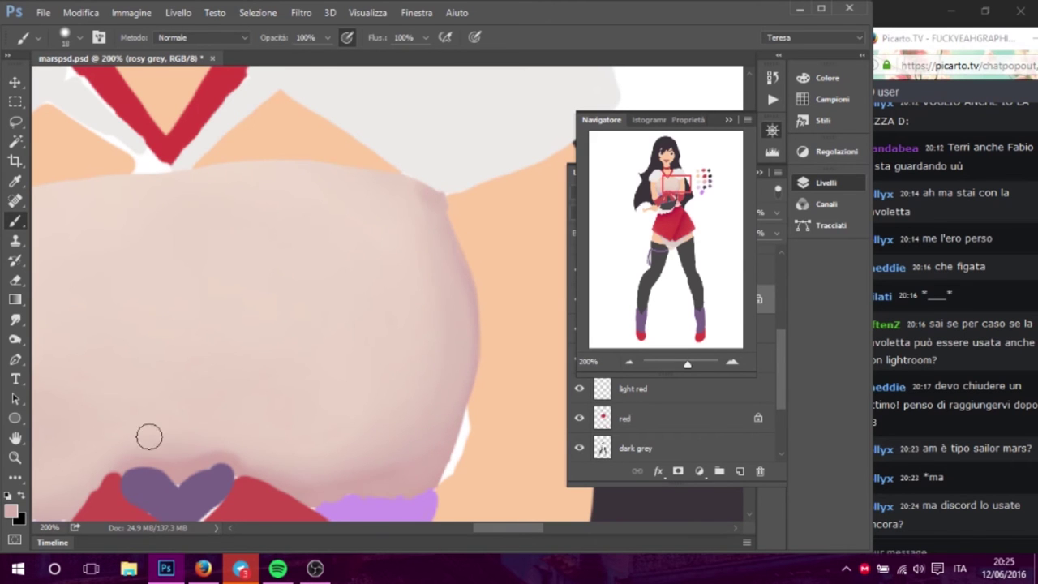
- Move around the upper chest and Alt-sample nearby chest shades for blending
drag(150, 438, 412, 306)
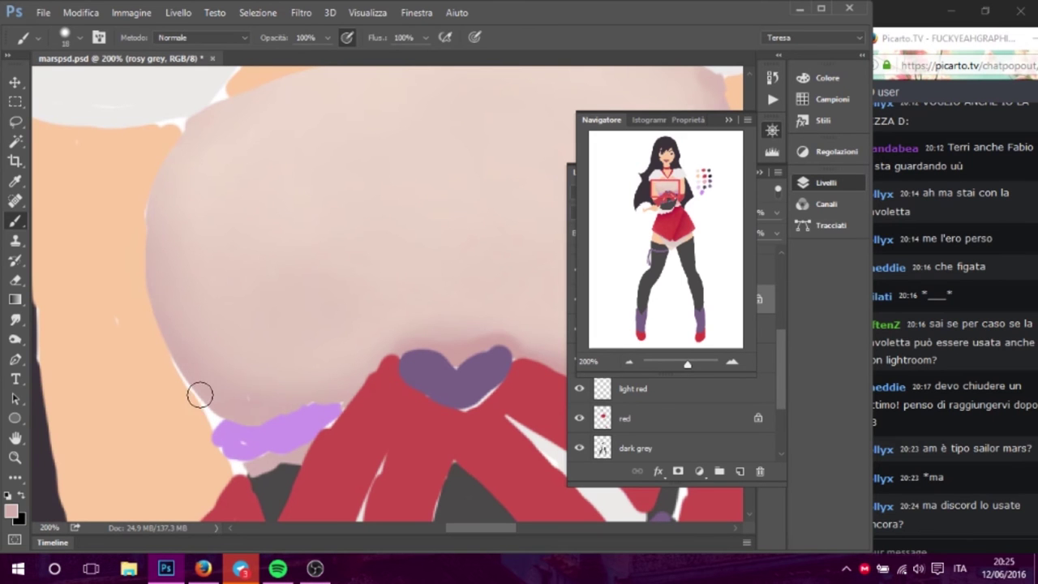
scroll(149, 336, right, 2)
scroll(148, 336, right, 4)
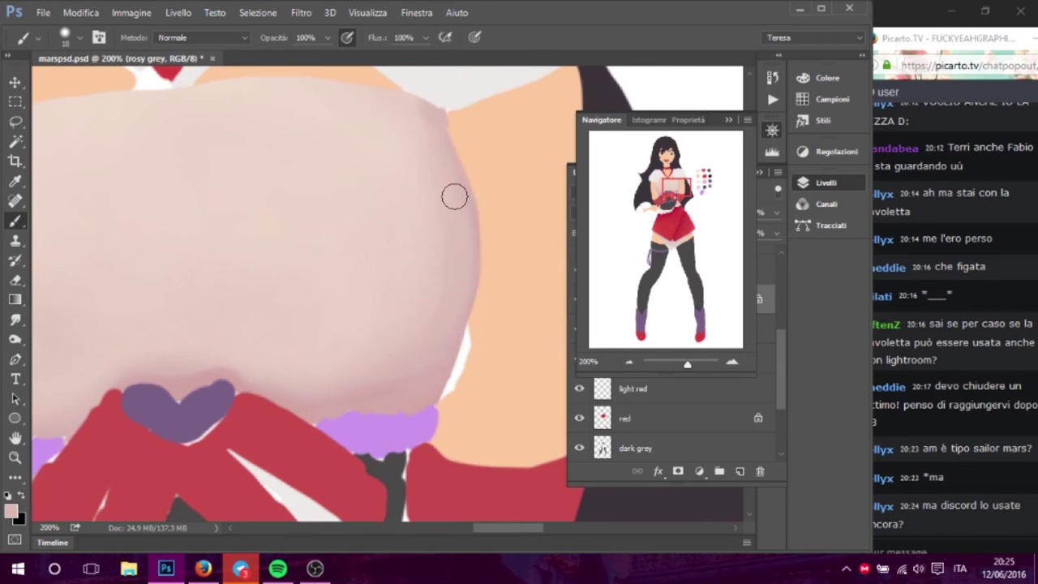
scroll(486, 207, left, 5)
scroll(487, 206, up, 3)
scroll(365, 243, down, 4)
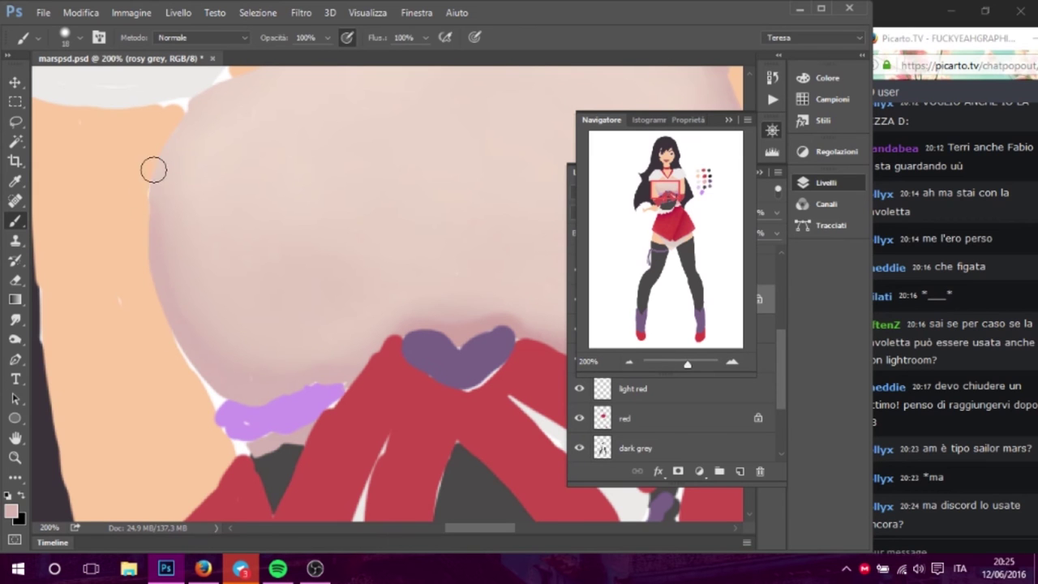
scroll(298, 299, right, 5)
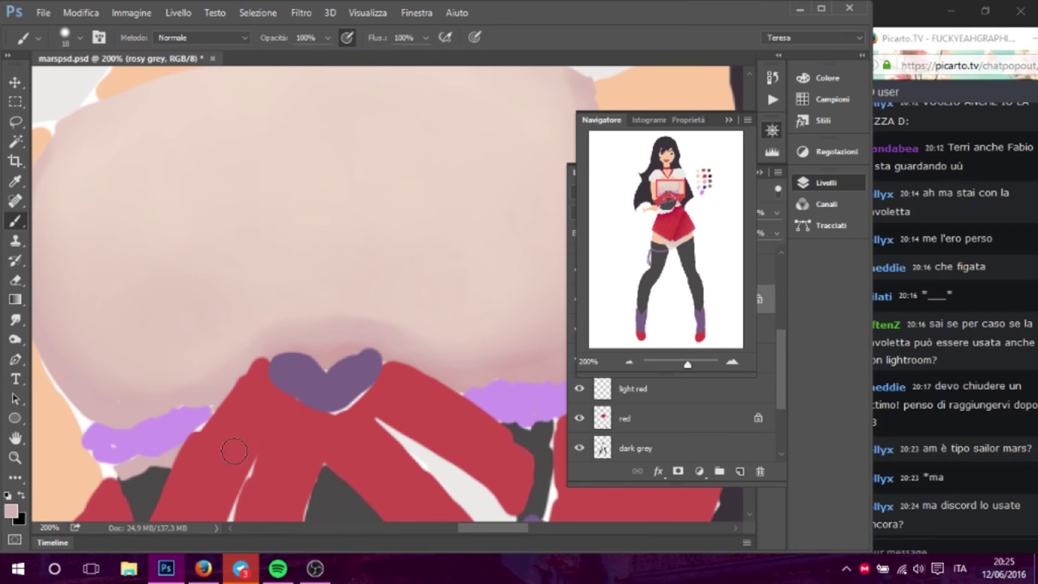
scroll(357, 352, up, 5)
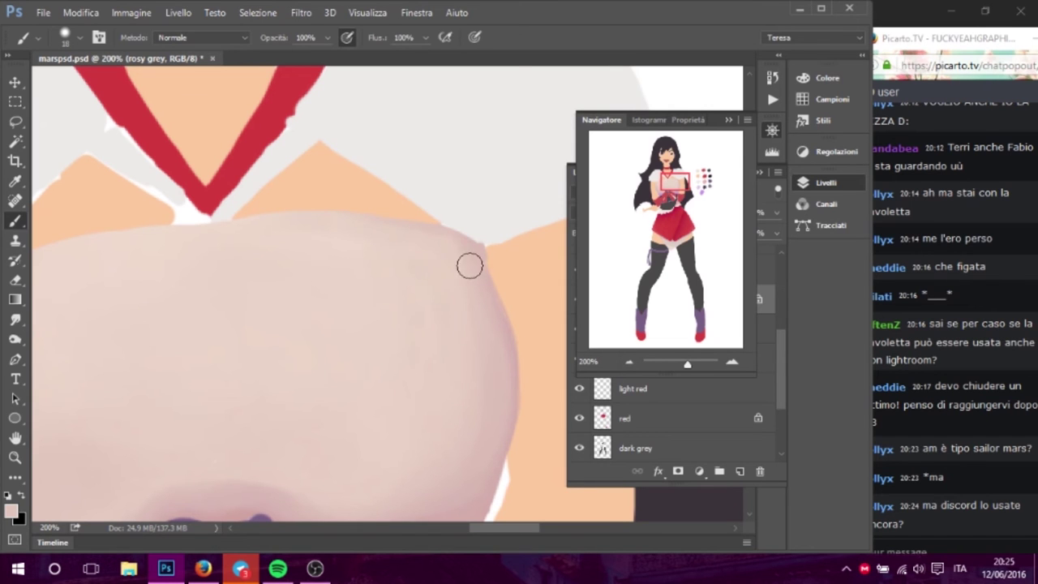
key(alt)
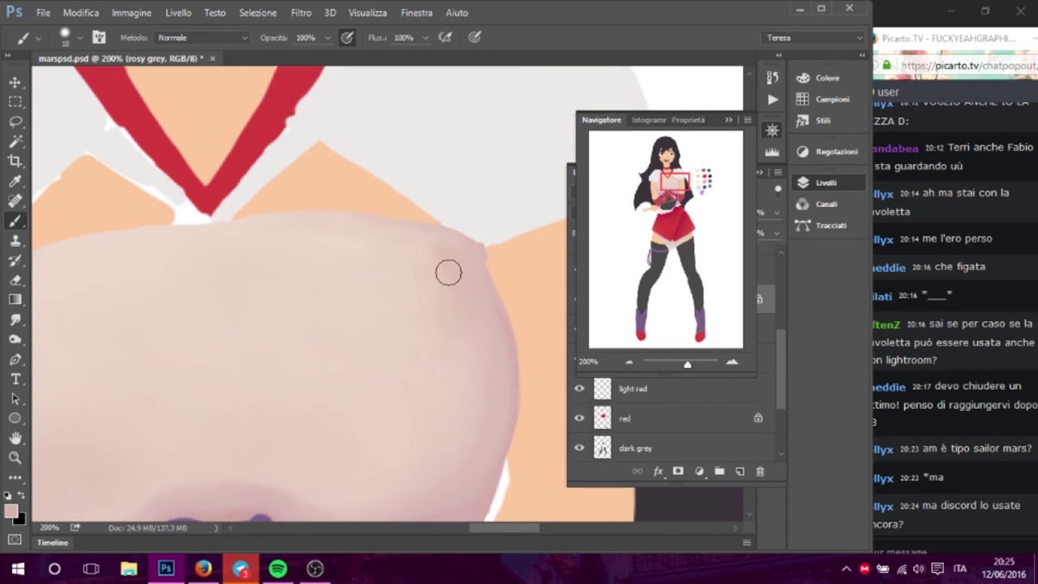
key(alt)
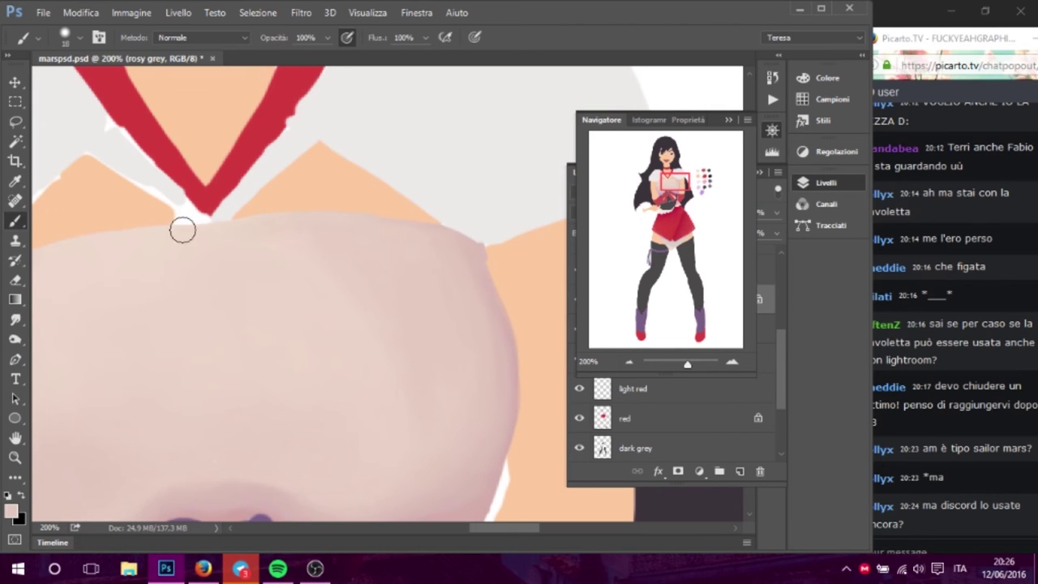
scroll(329, 354, down, 1)
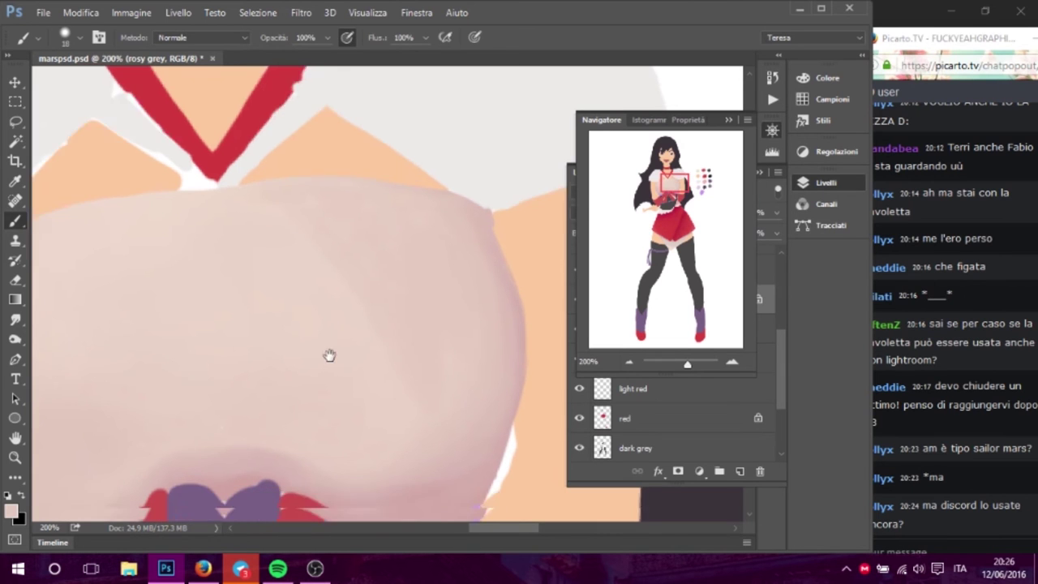
scroll(341, 312, down, 3)
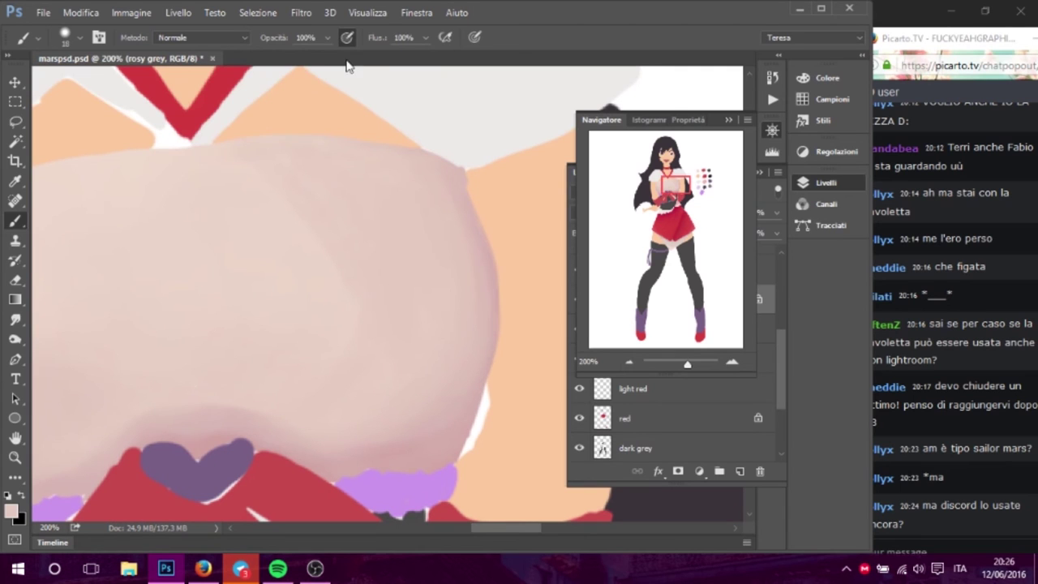
- Soften the brush, shade the upper-right chest edge darker rose, and sample lighter blending shades
click(80, 38)
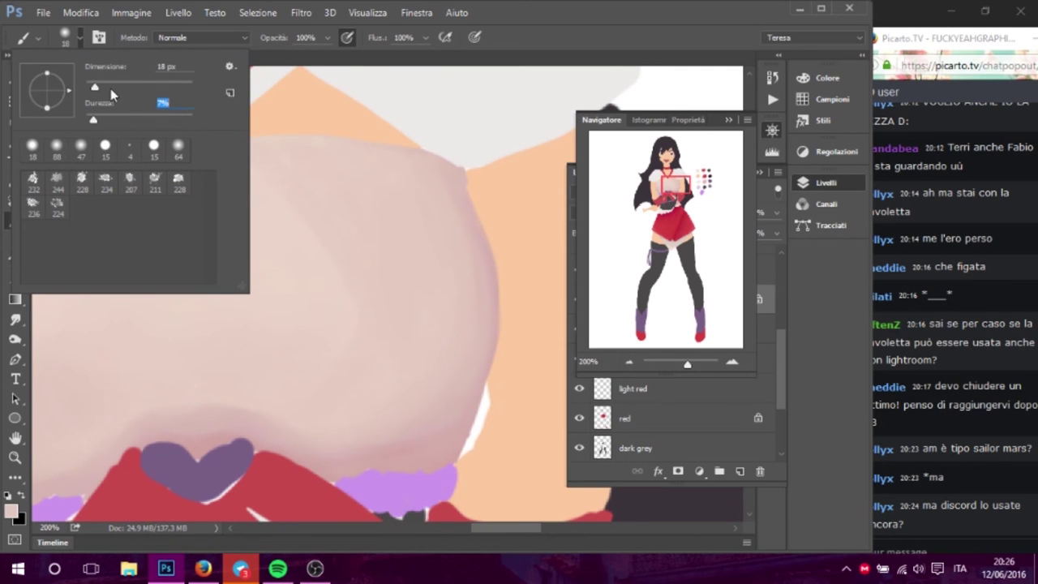
click(388, 188)
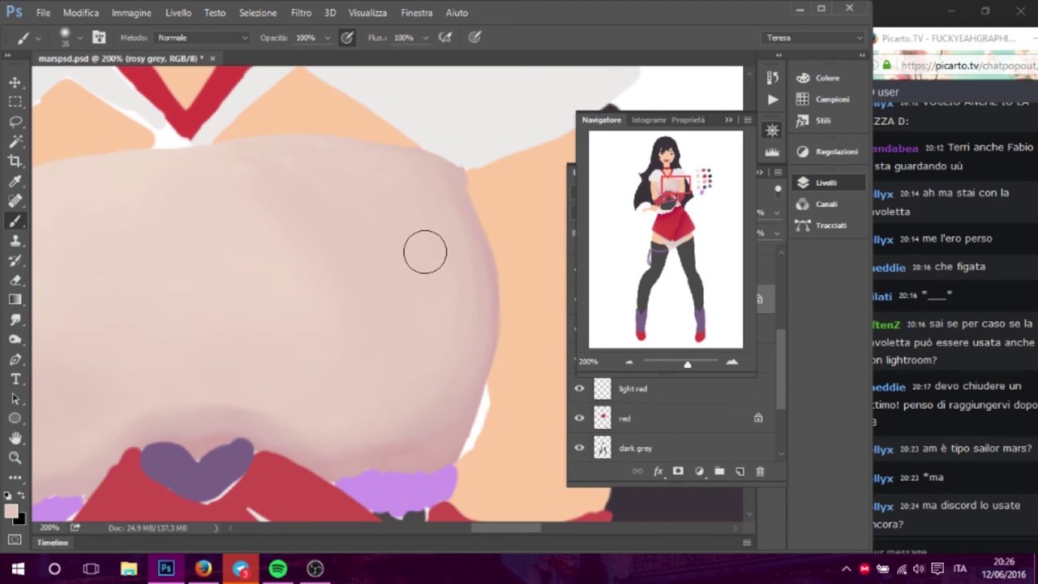
drag(447, 186, 454, 273)
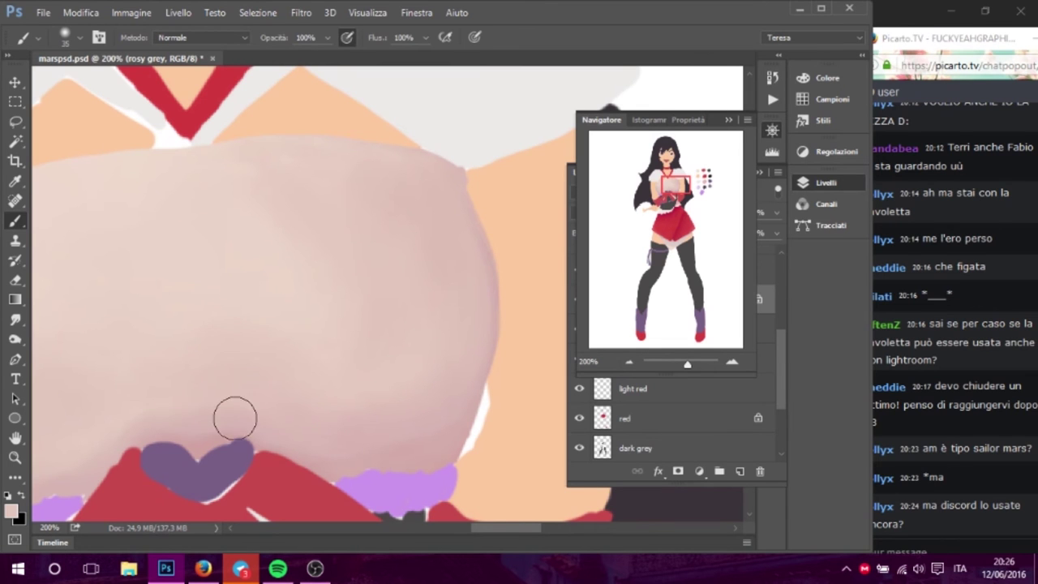
drag(167, 257, 297, 317)
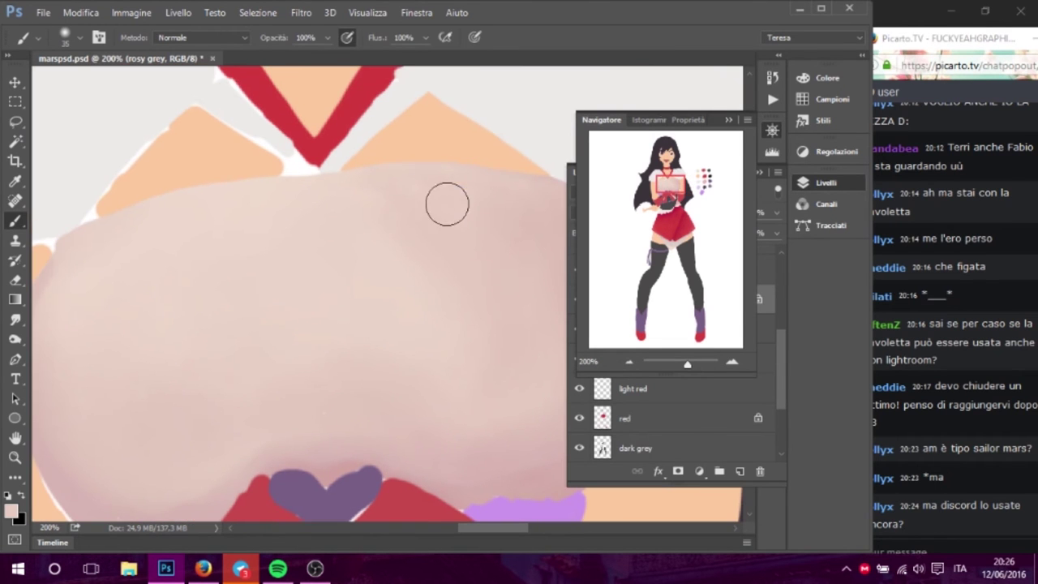
scroll(429, 245, right, 5)
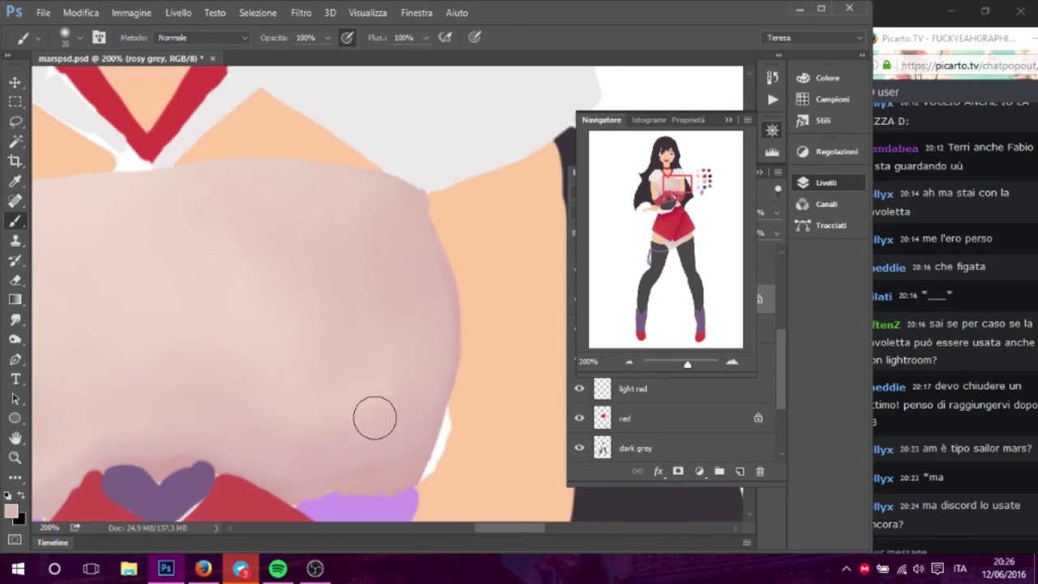
mouse_move(313, 324)
mouse_down()
mouse_move(301, 278)
mouse_move(345, 235)
mouse_up()
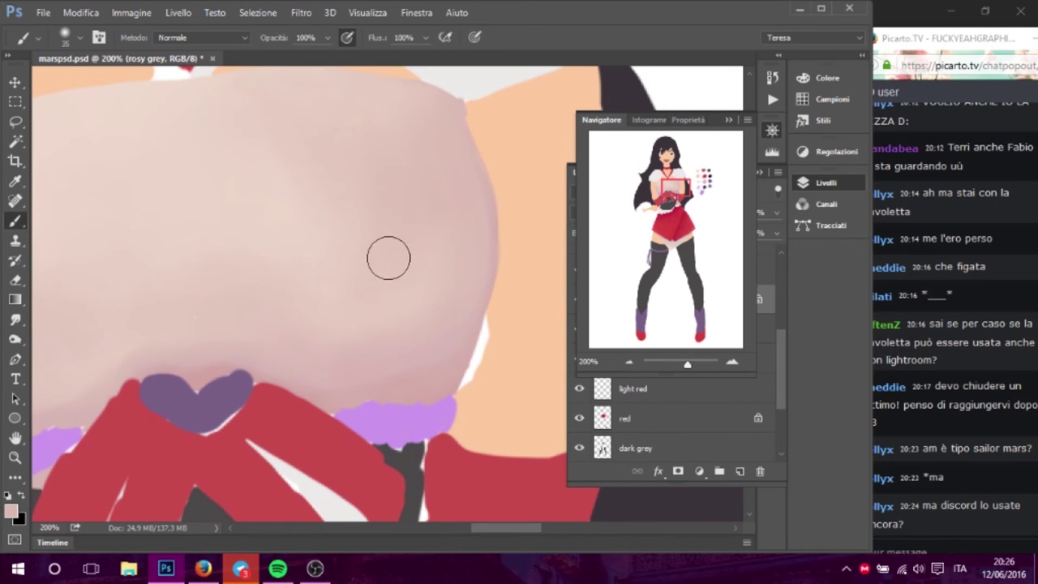
alt+click(295, 273)
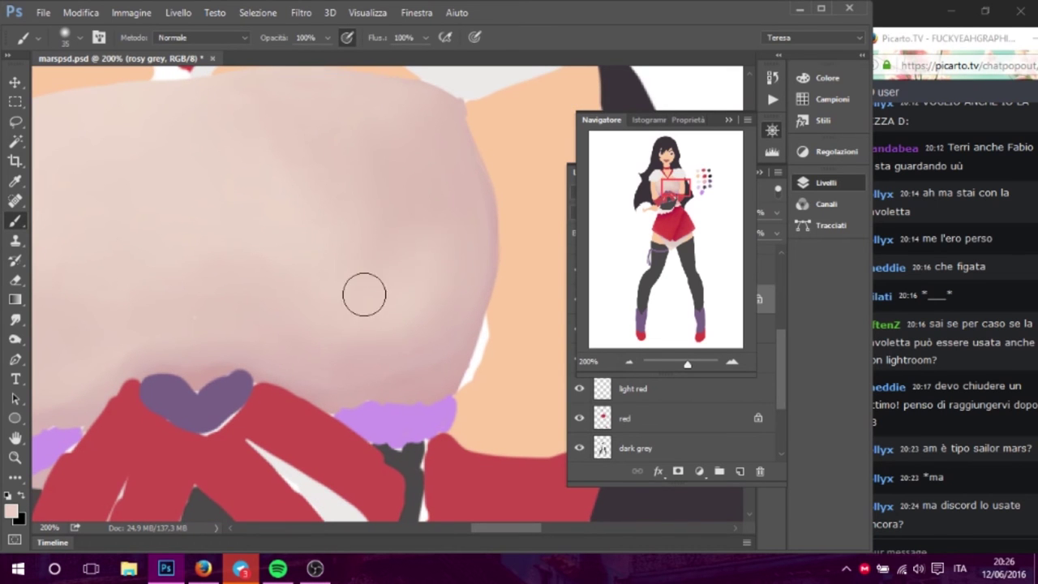
alt+click(456, 255)
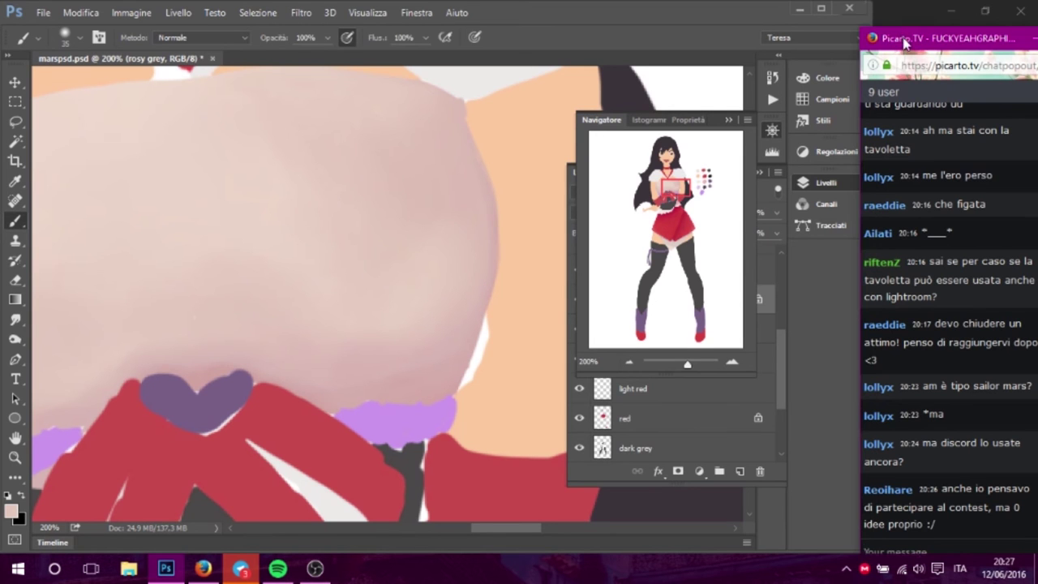
key(alt+Tab)
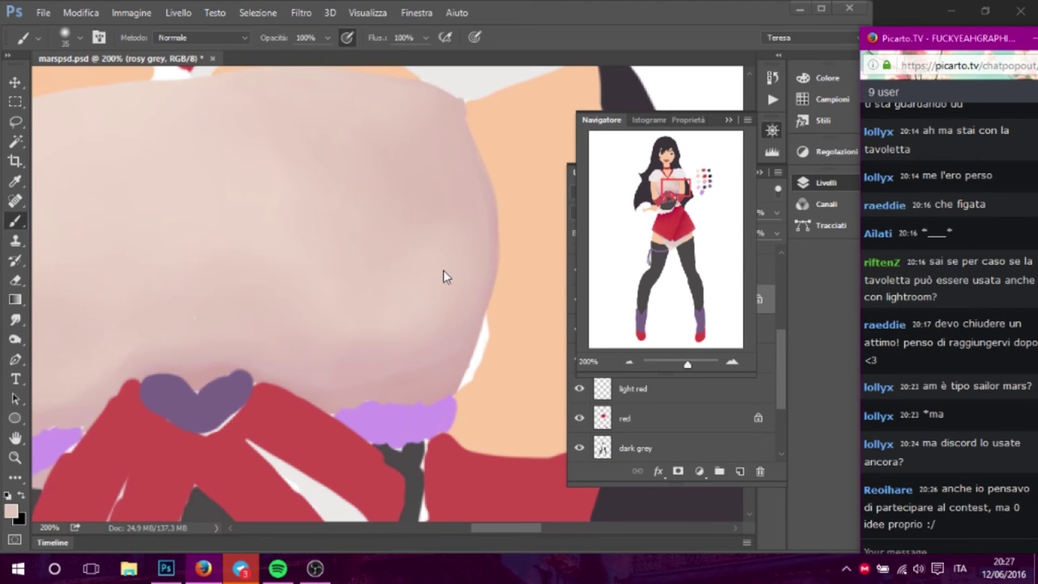
click(407, 268)
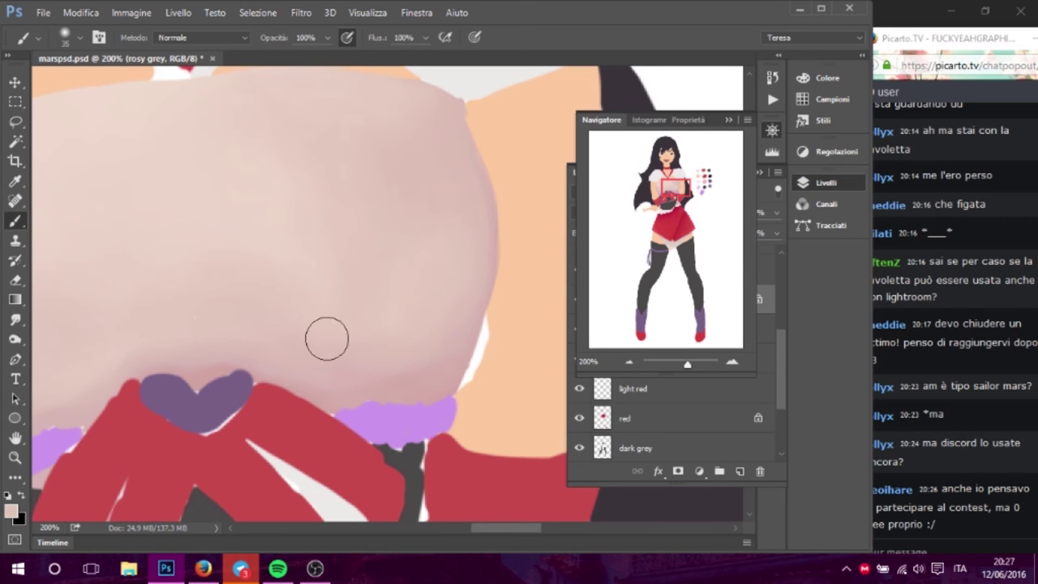
- Pan around the chest to inspect its edges, the collar, heart and bow
mouse_move(343, 220)
mouse_down()
mouse_move(398, 203)
mouse_move(299, 245)
mouse_move(267, 235)
mouse_up()
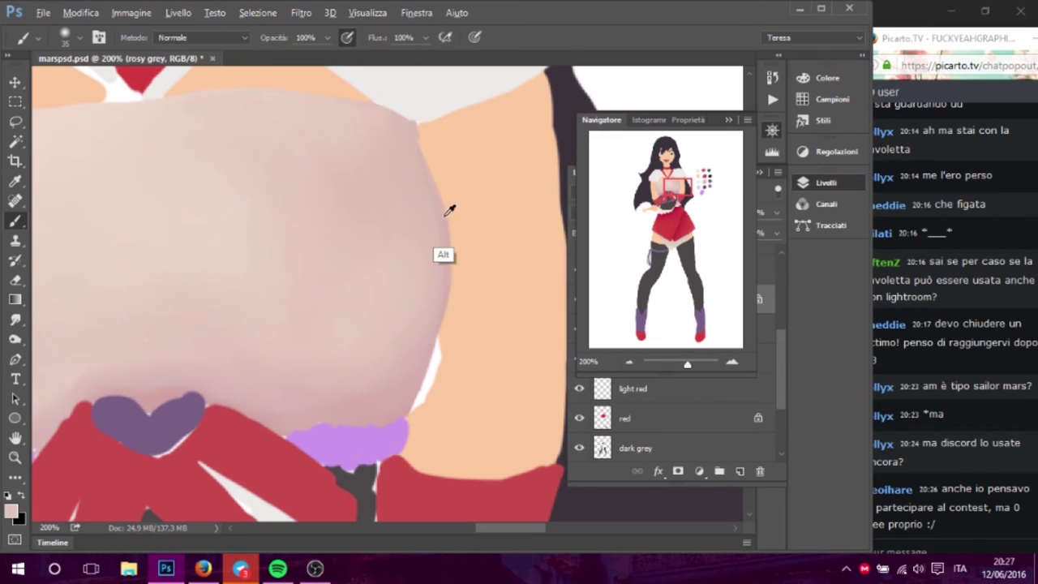
mouse_move(125, 151)
mouse_down()
mouse_move(281, 222)
mouse_move(430, 264)
mouse_up()
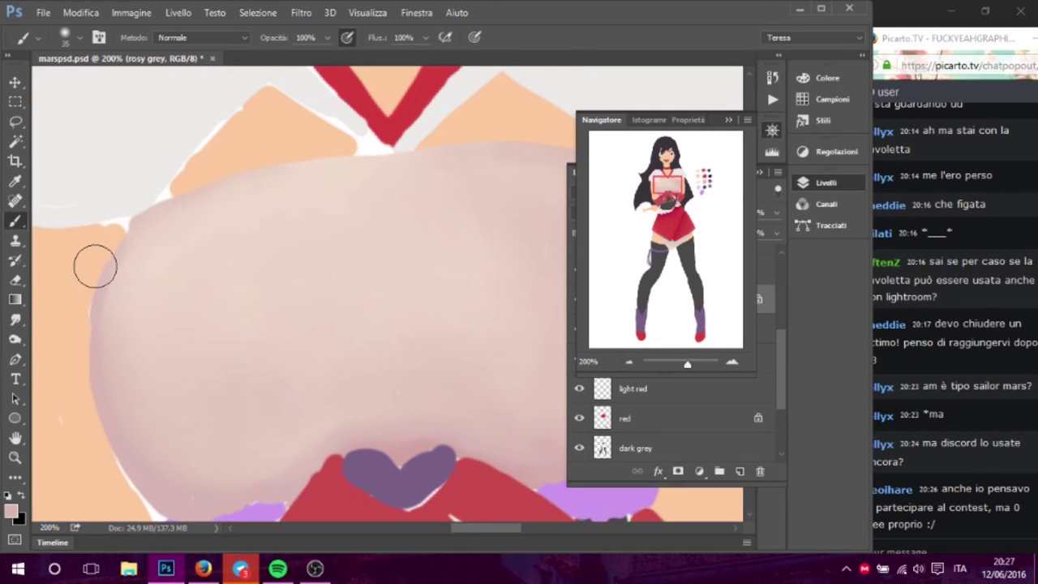
drag(240, 367, 250, 262)
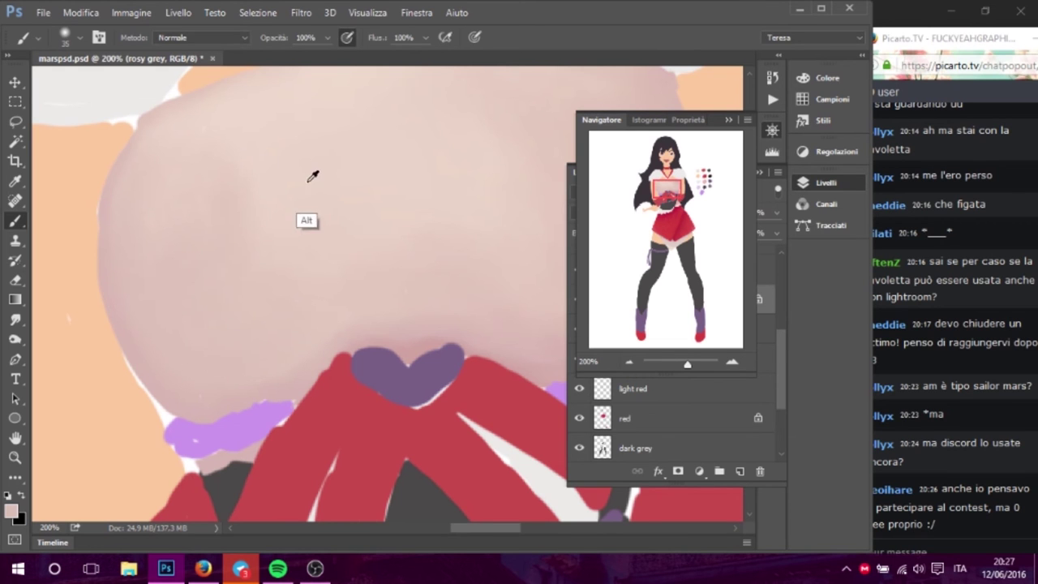
drag(313, 173, 320, 255)
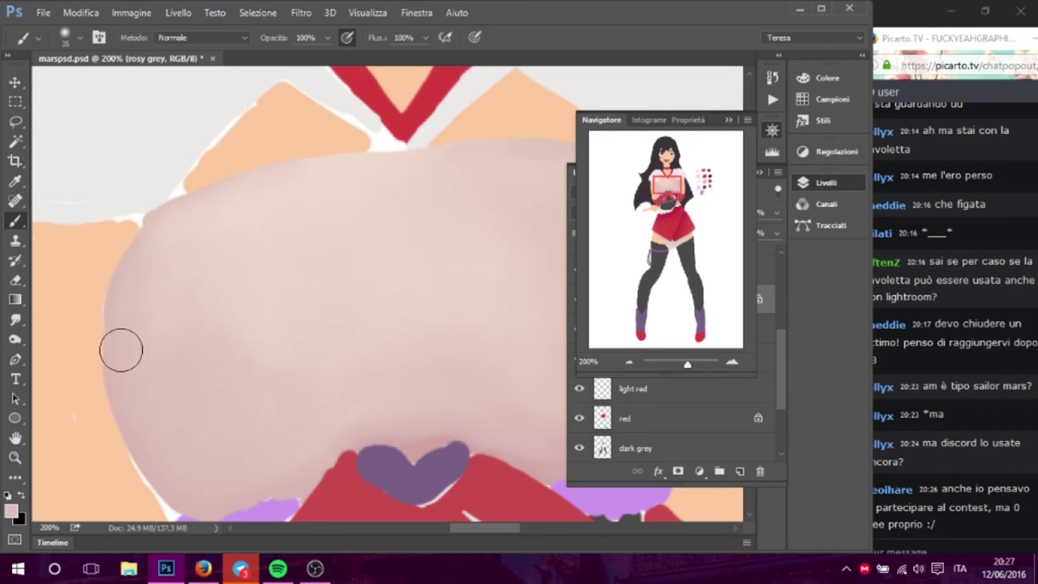
drag(172, 284, 142, 138)
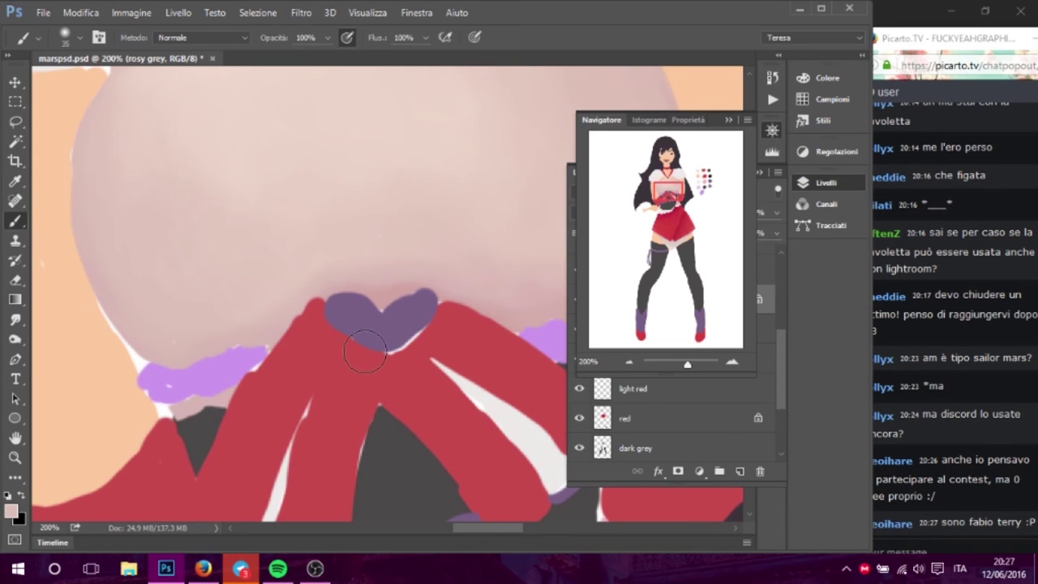
drag(331, 270, 281, 311)
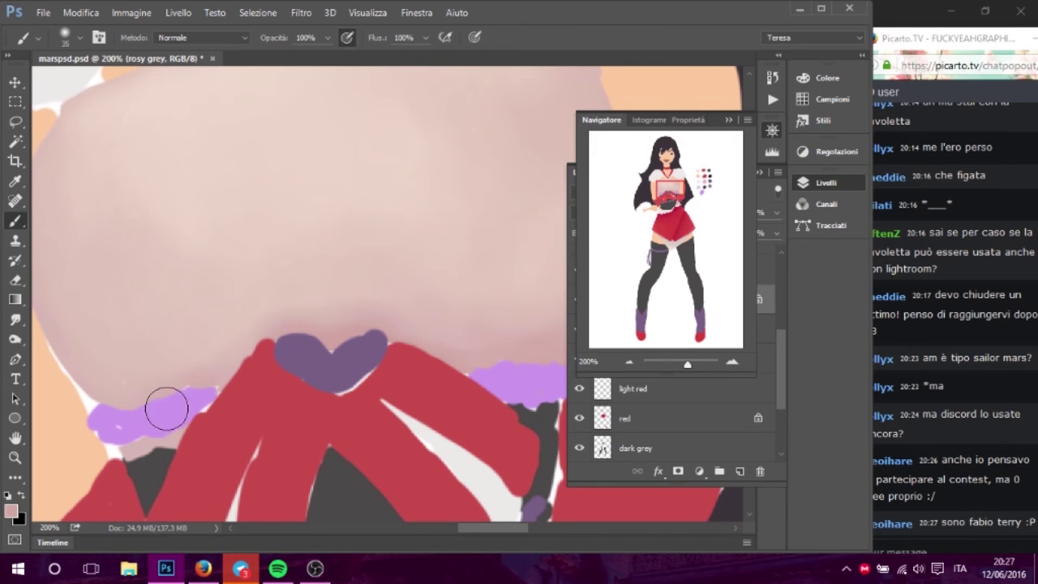
drag(382, 403, 188, 387)
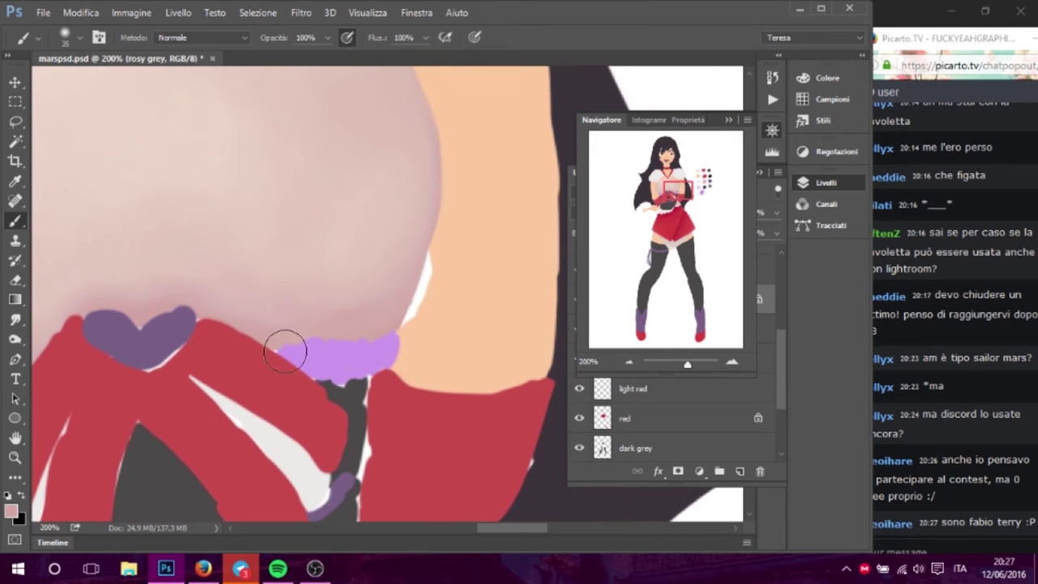
- Return to the canvas, view the upper chest, and zoom out to 50% for the whole upper body
scroll(336, 343, up, 3)
scroll(390, 405, up, 3)
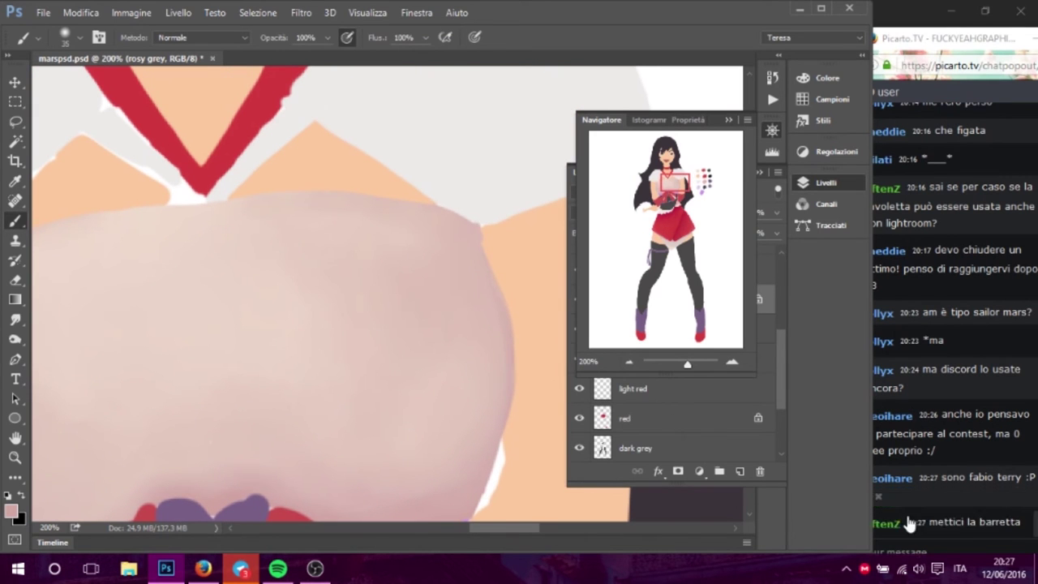
click(947, 525)
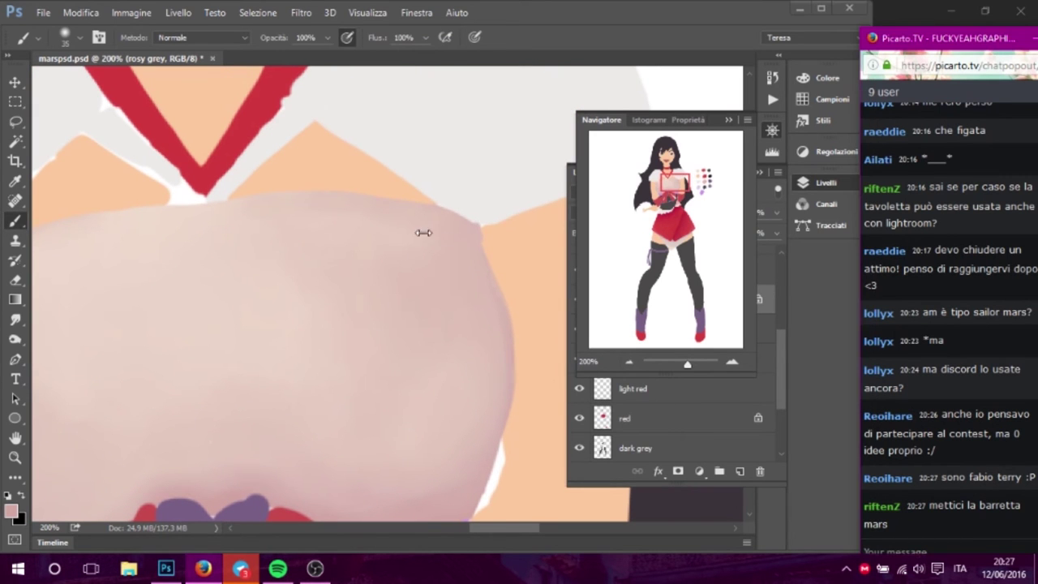
click(271, 327)
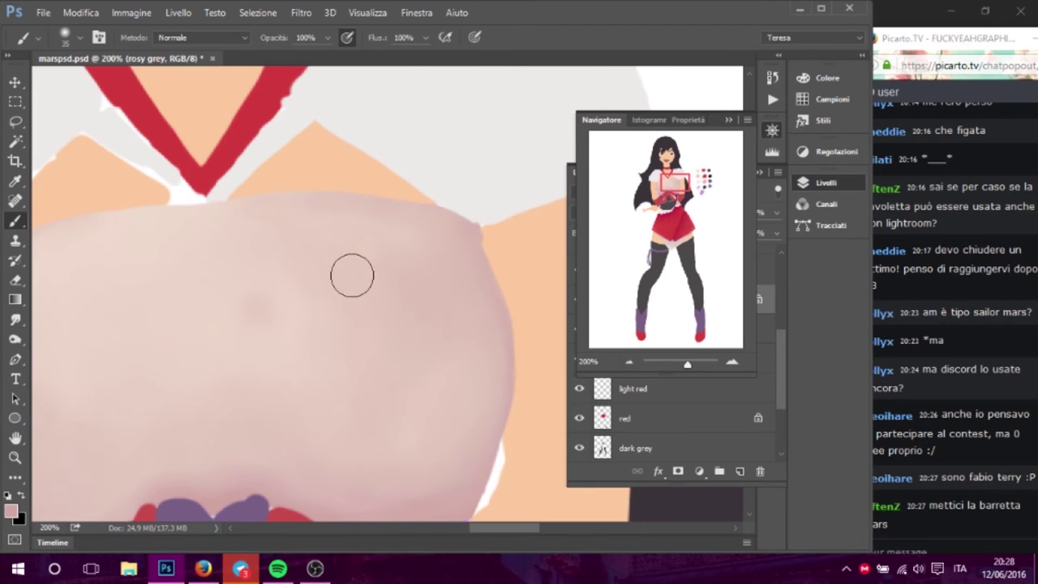
drag(300, 314, 582, 290)
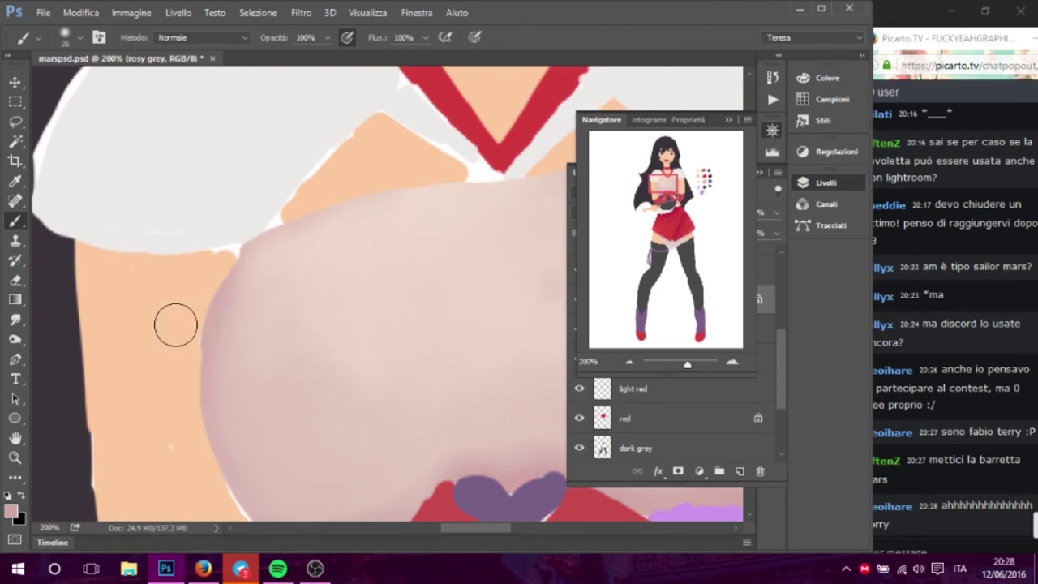
click(630, 363)
click(630, 362)
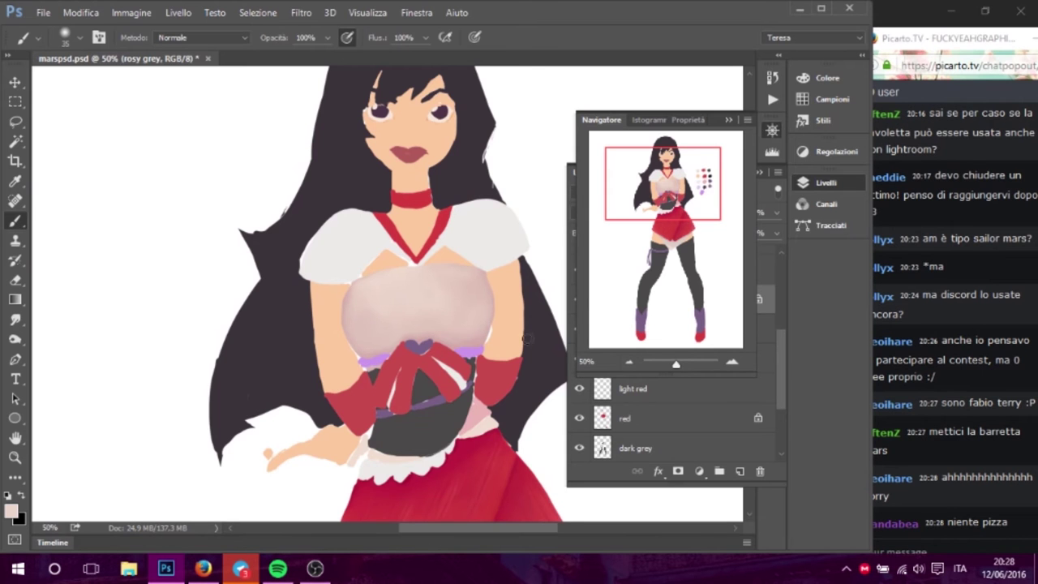
- At 66.67%, touch up the heart and lighten the upper chest with a soft low-hardness brush
click(731, 363)
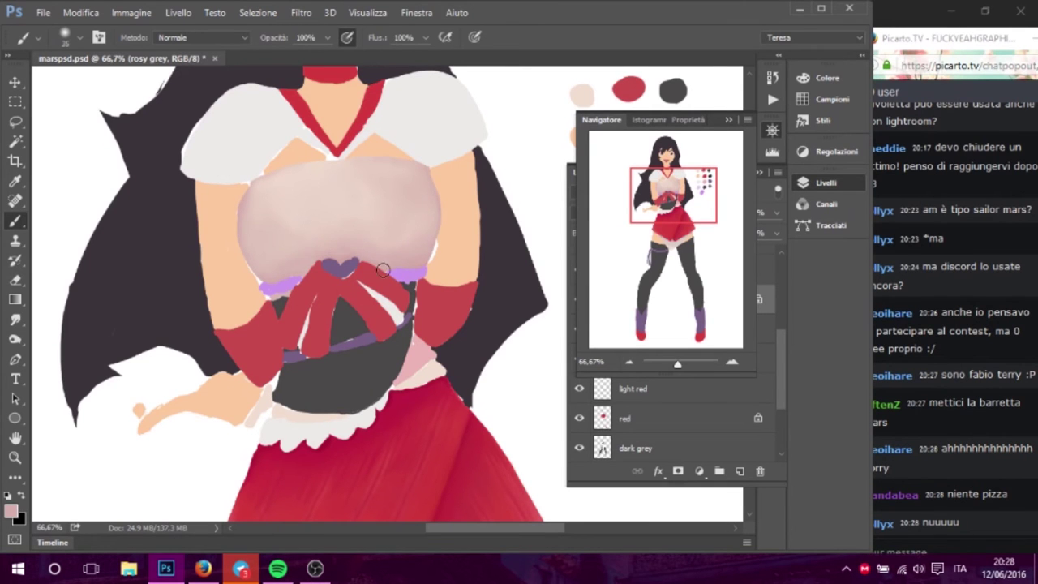
drag(326, 264, 355, 264)
click(80, 37)
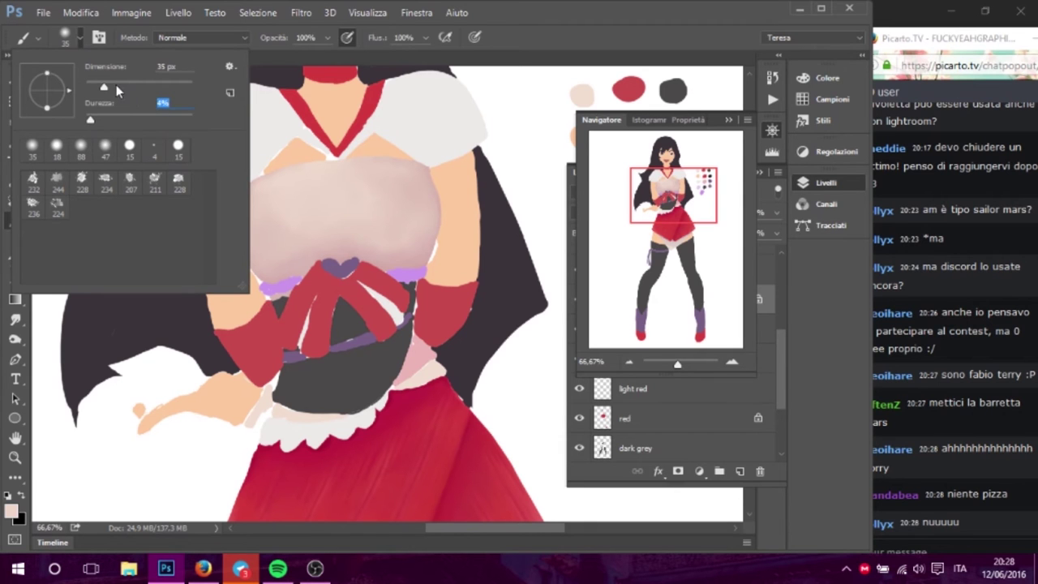
alt+click(322, 184)
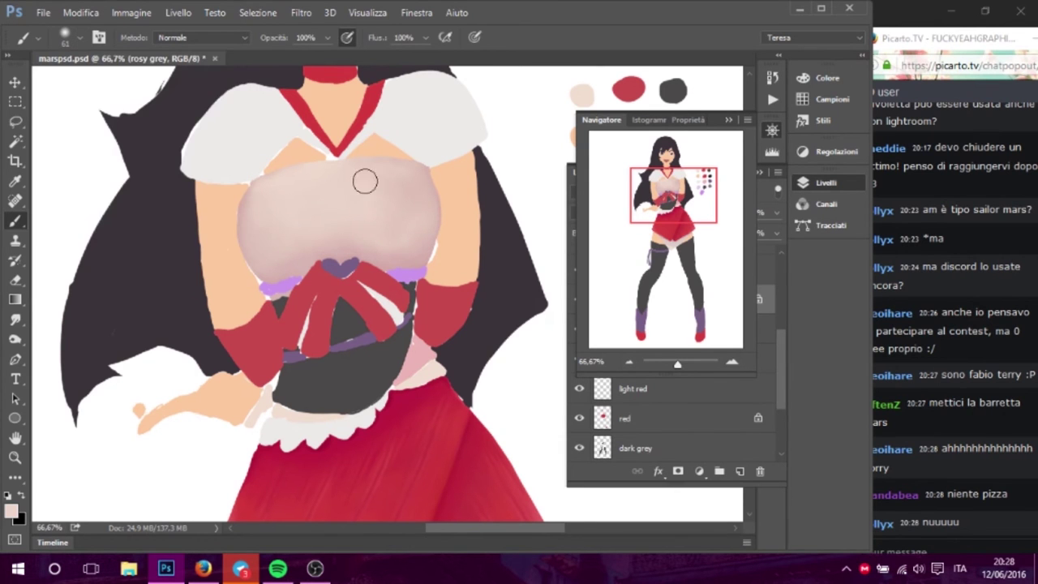
drag(402, 192, 387, 194)
- Sample the light skin peach beside the chest's left edge as the painting colour
drag(937, 43, 924, 42)
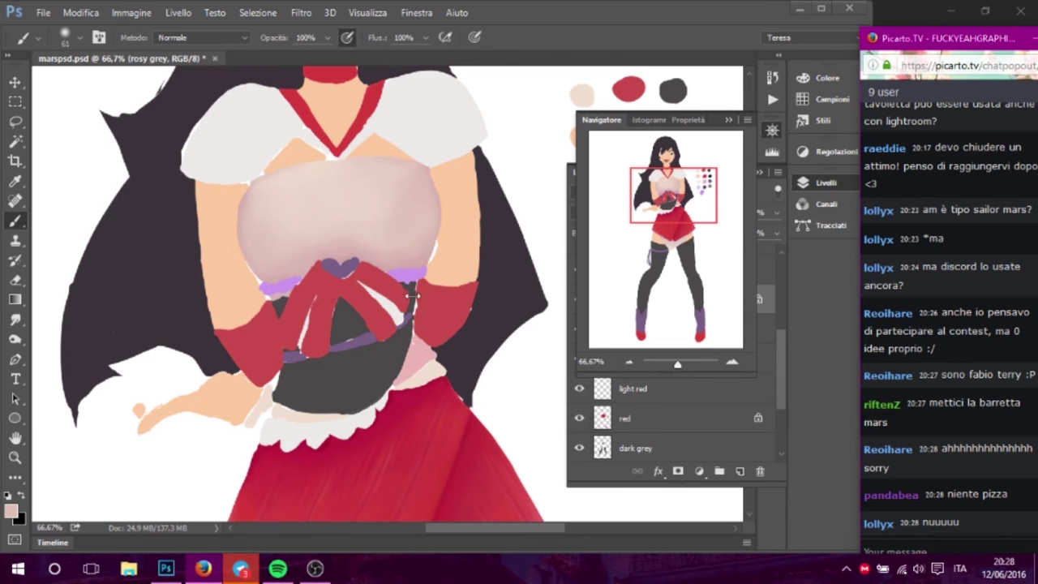
key(shift)
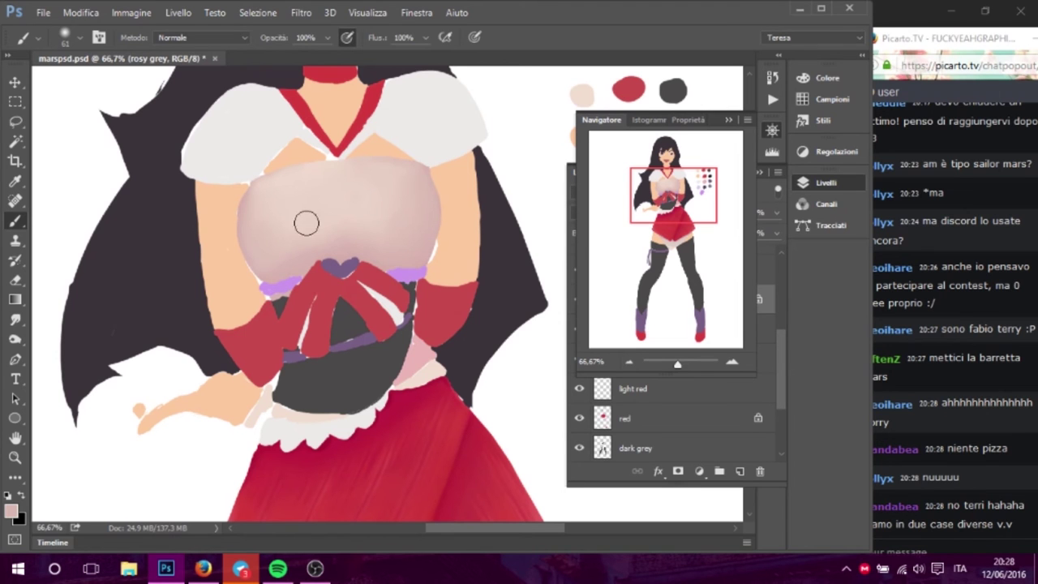
key(alt)
alt+click(242, 206)
- Sample the chest's rosy grey at 200%, darken it to #c7a29d, then zoom back to 66.67%
scroll(408, 132, up, 3)
scroll(408, 132, up, 2)
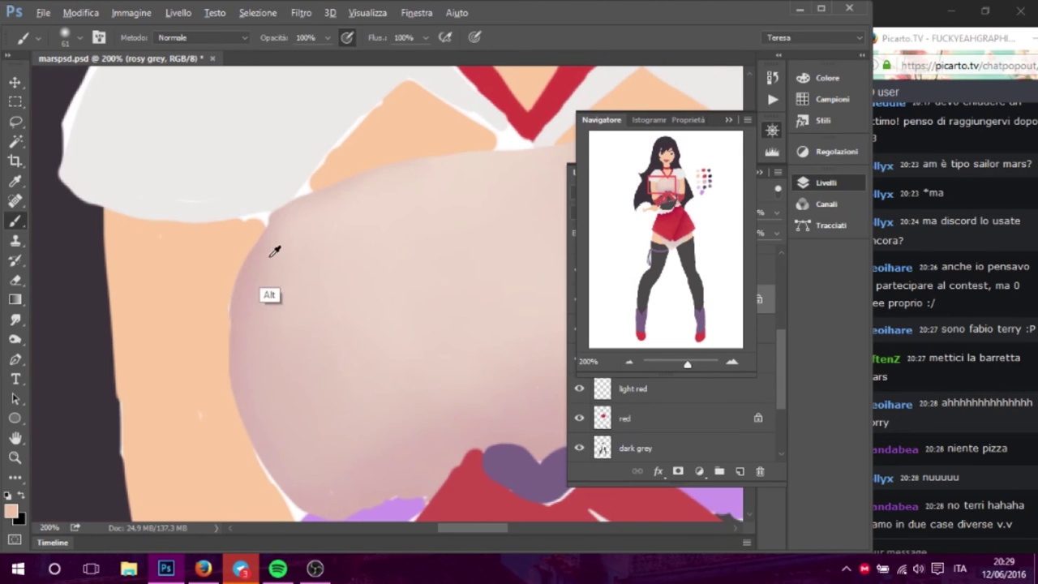
alt+click(245, 269)
scroll(428, 209, down, 3)
scroll(279, 181, right, 3)
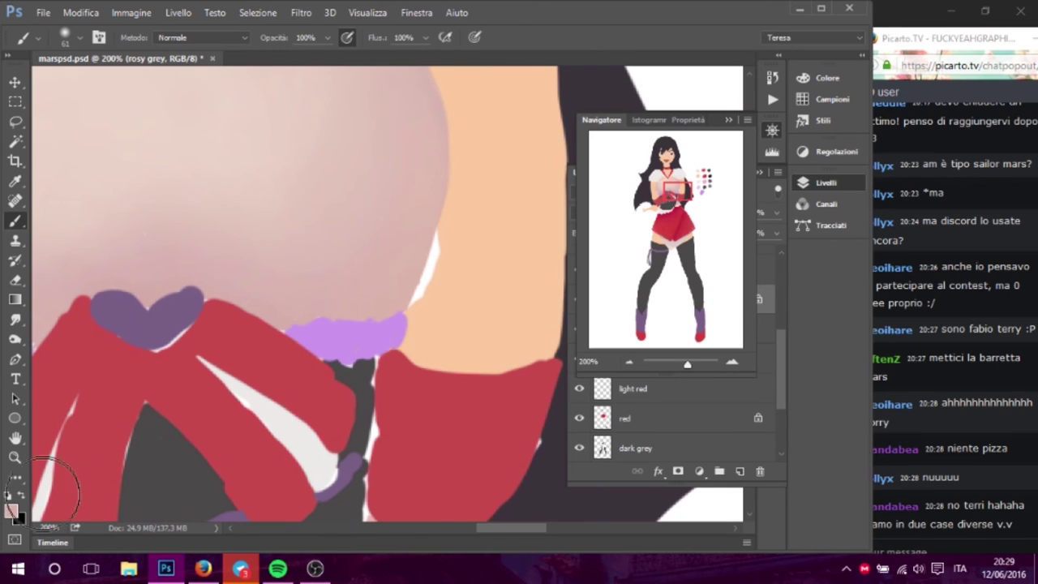
click(13, 511)
click(503, 205)
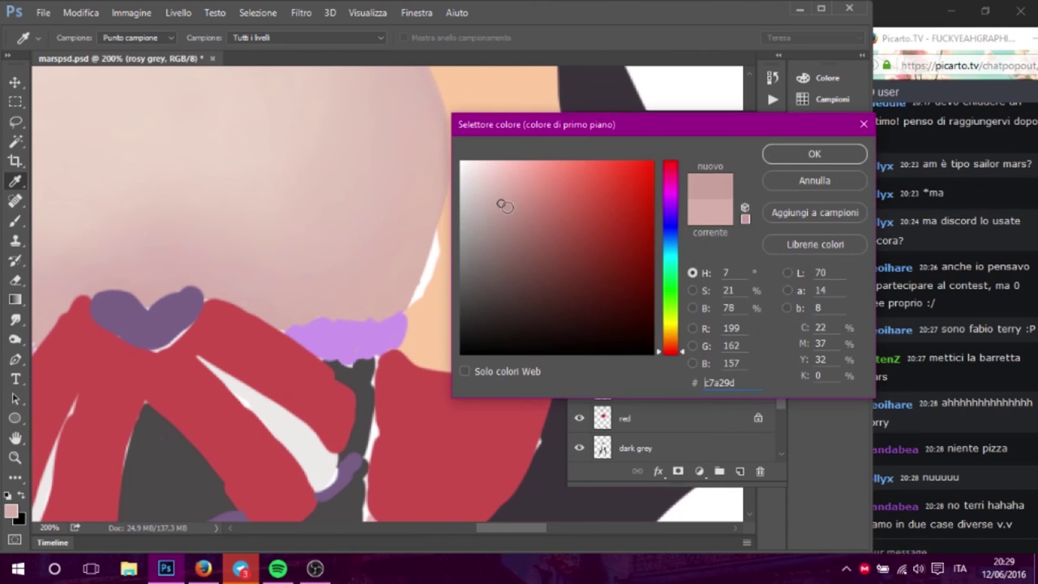
click(772, 163)
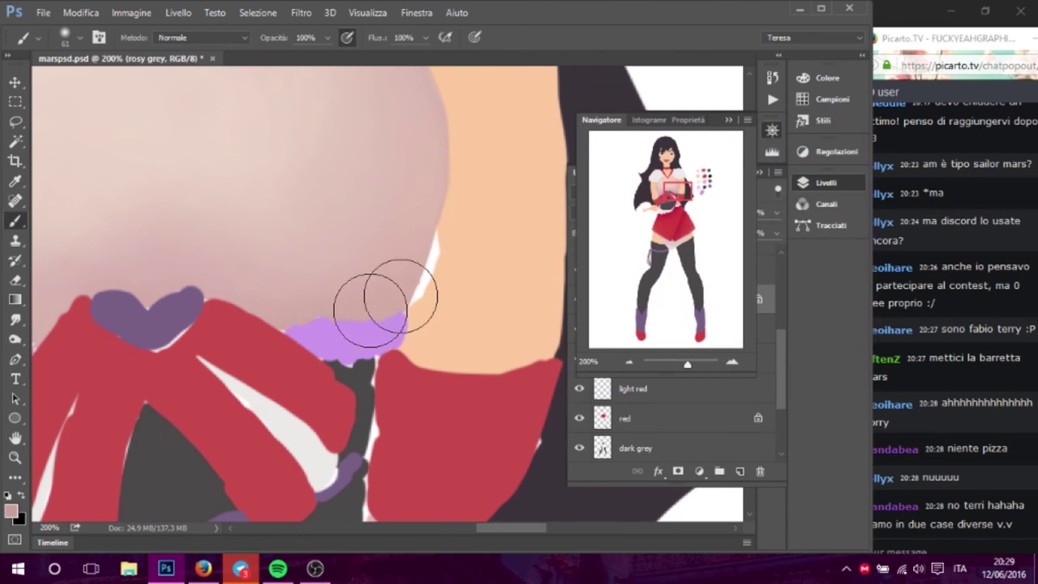
mouse_move(284, 355)
mouse_down()
mouse_move(473, 363)
mouse_move(599, 340)
mouse_up()
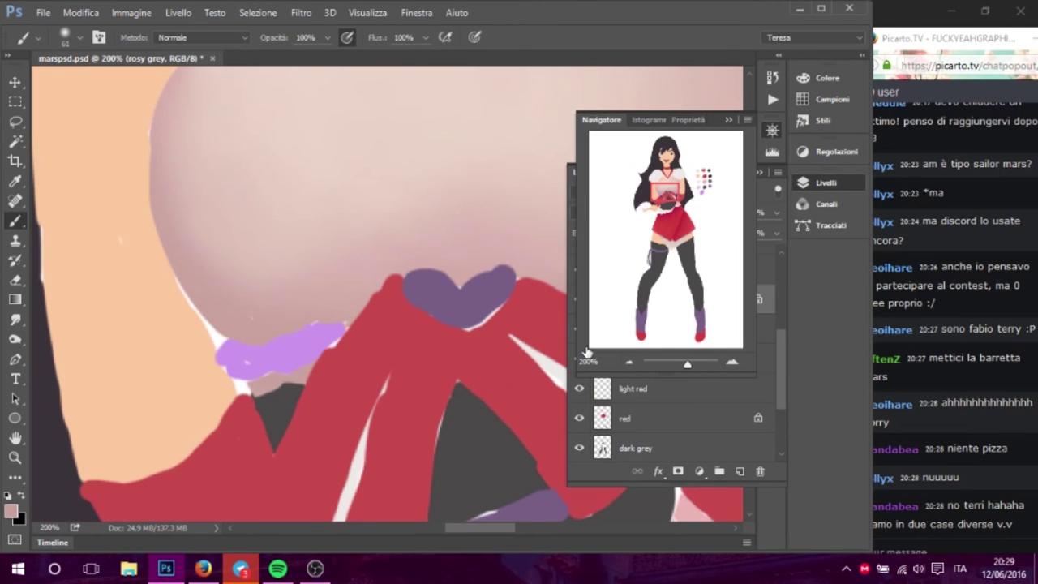
click(629, 361)
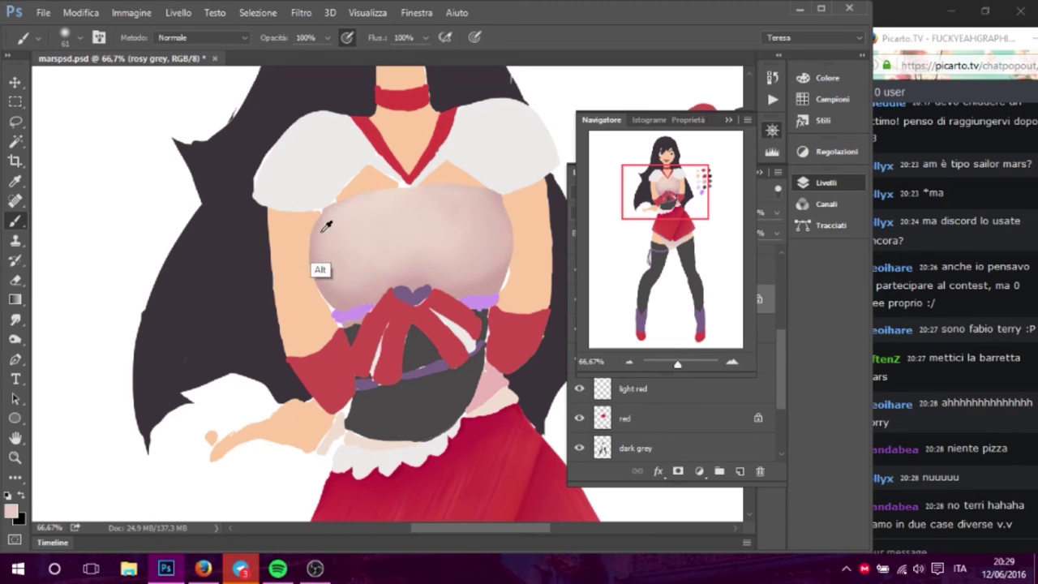
- Alt-sample a pale pink from the chest as the painting colour
alt+click(376, 226)
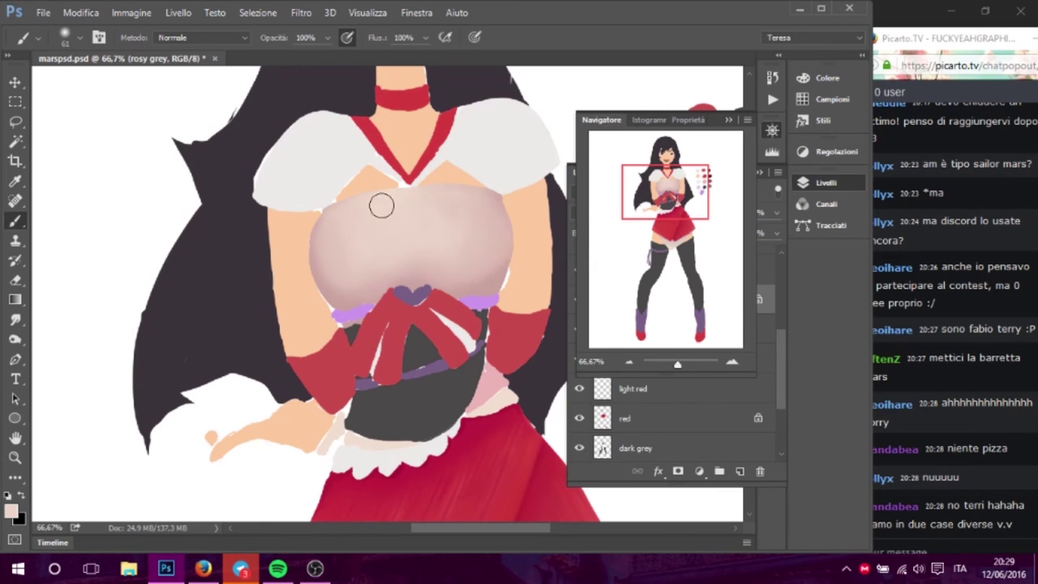
alt+click(149, 223)
alt+click(408, 223)
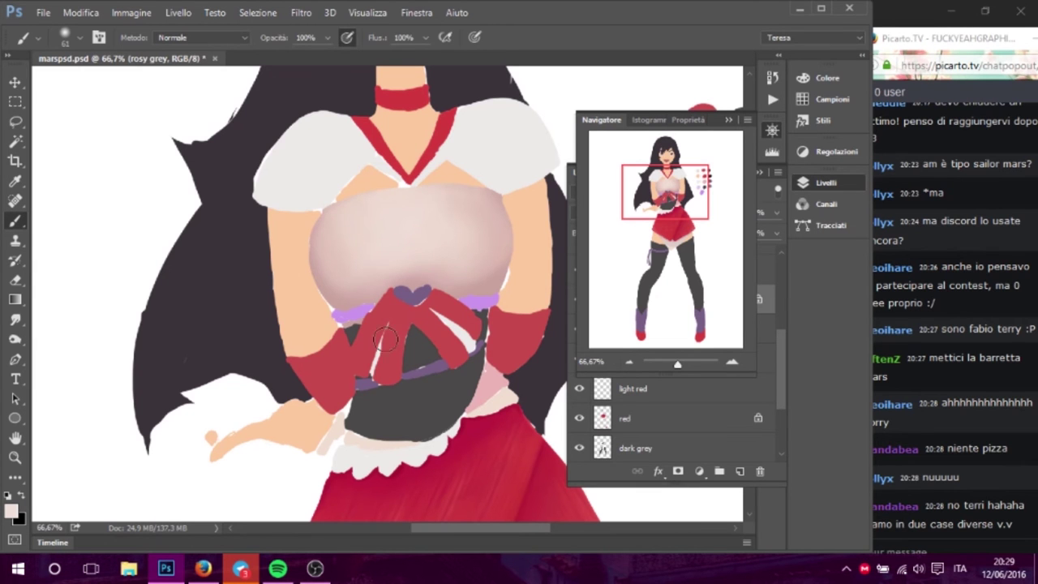
- Pan over the skirt and back to the chest, then scroll the Layers list
scroll(369, 216, down, 3)
scroll(360, 203, down, 3)
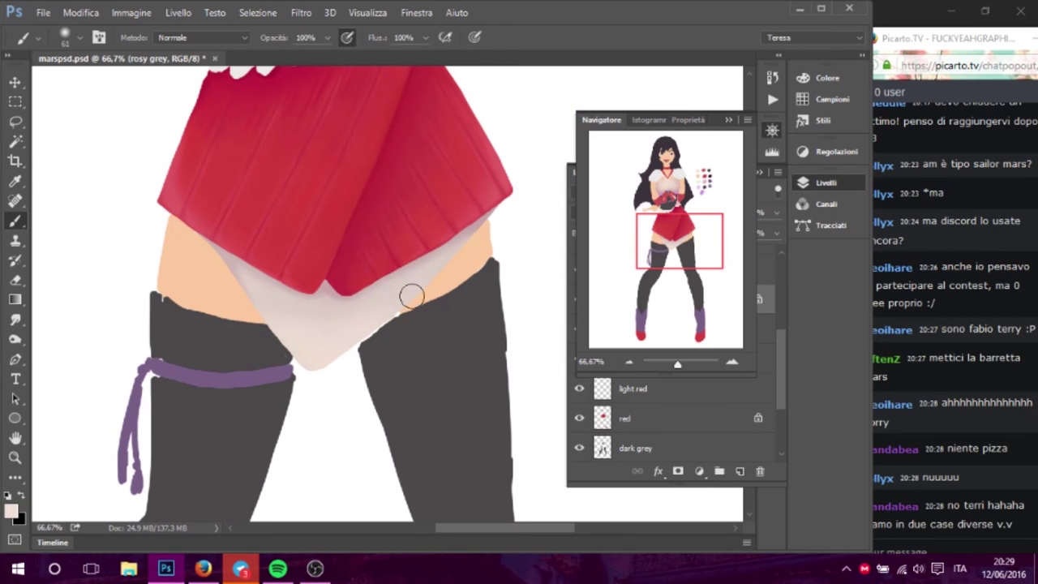
mouse_move(333, 158)
mouse_down()
mouse_move(390, 279)
mouse_move(433, 462)
mouse_up()
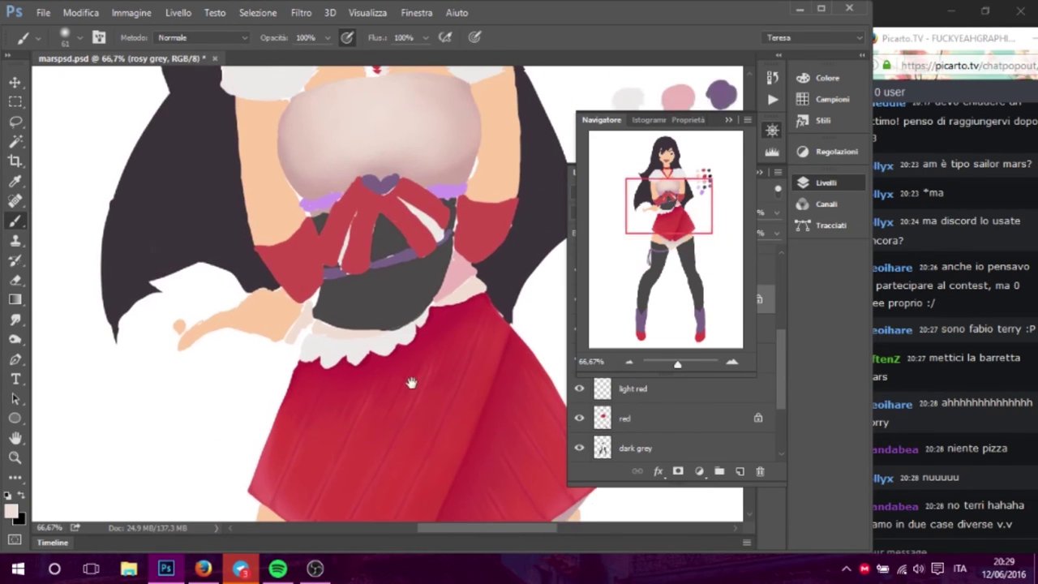
drag(488, 236, 499, 300)
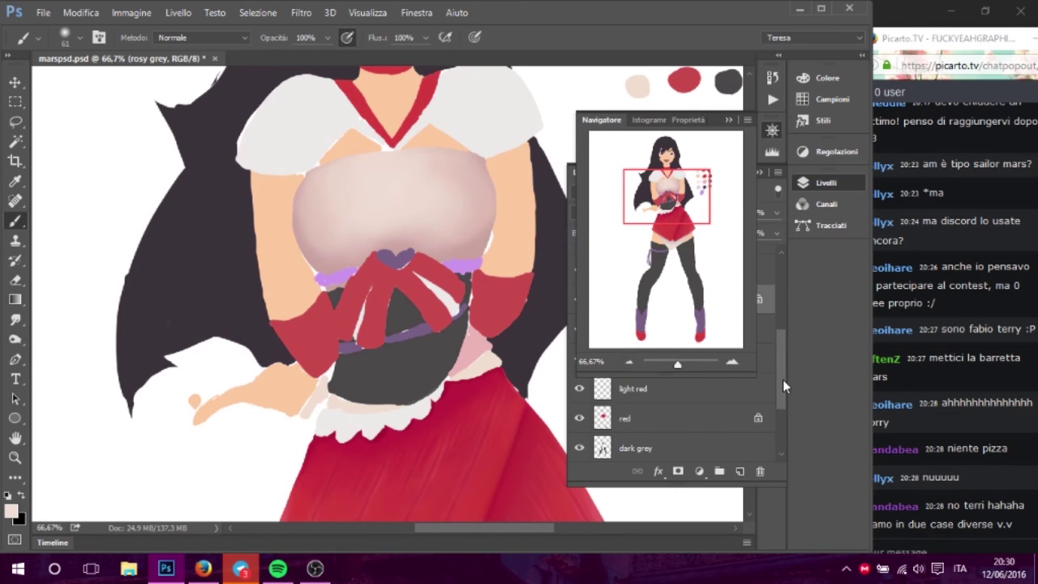
drag(783, 380, 784, 398)
- Select the skin layer, sample peach from the arm, and shrink the brush to 12 px
click(630, 375)
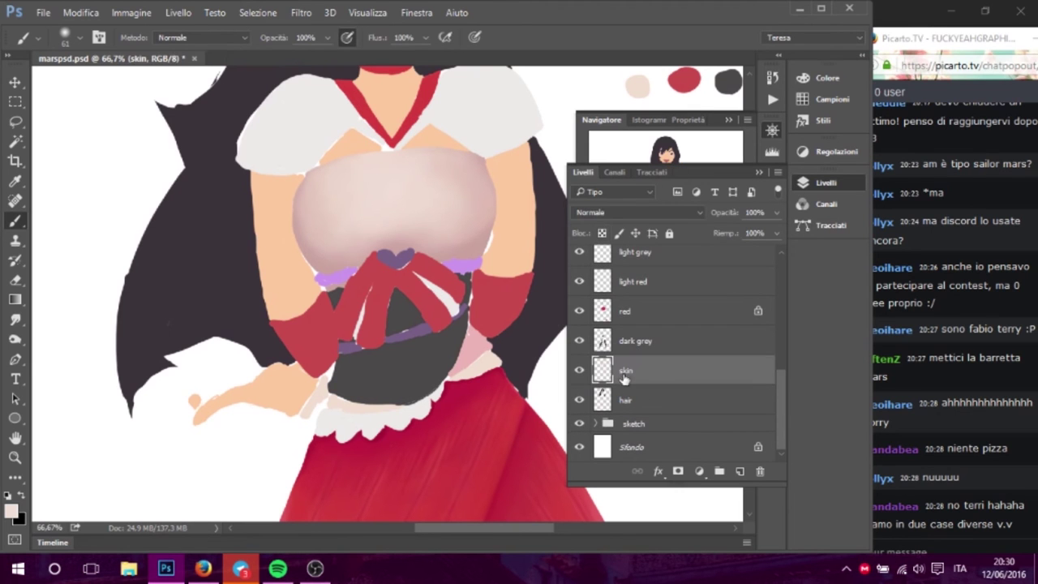
click(579, 371)
click(579, 371)
alt+click(280, 241)
click(68, 37)
click(96, 87)
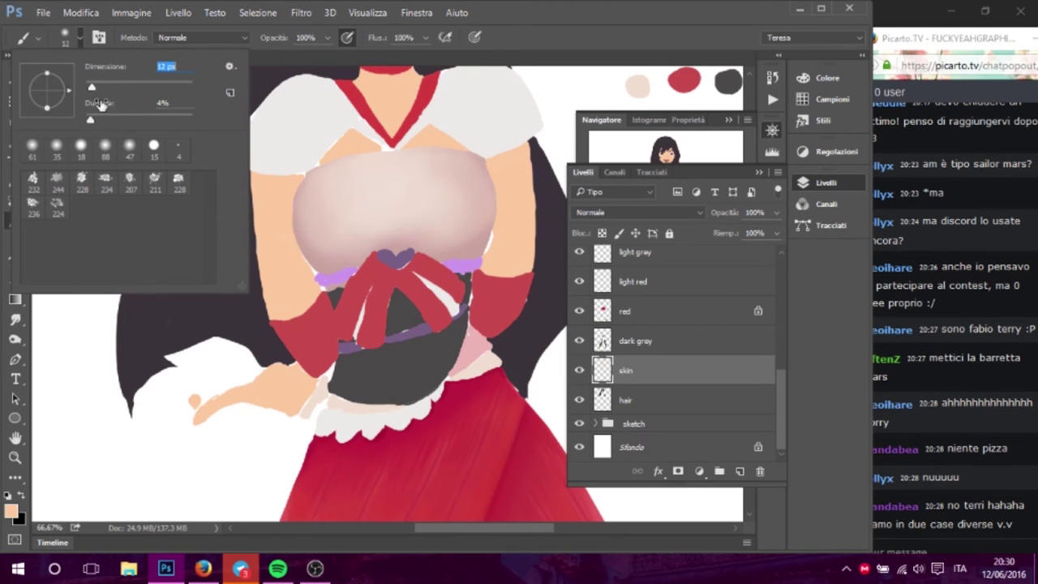
key(Return)
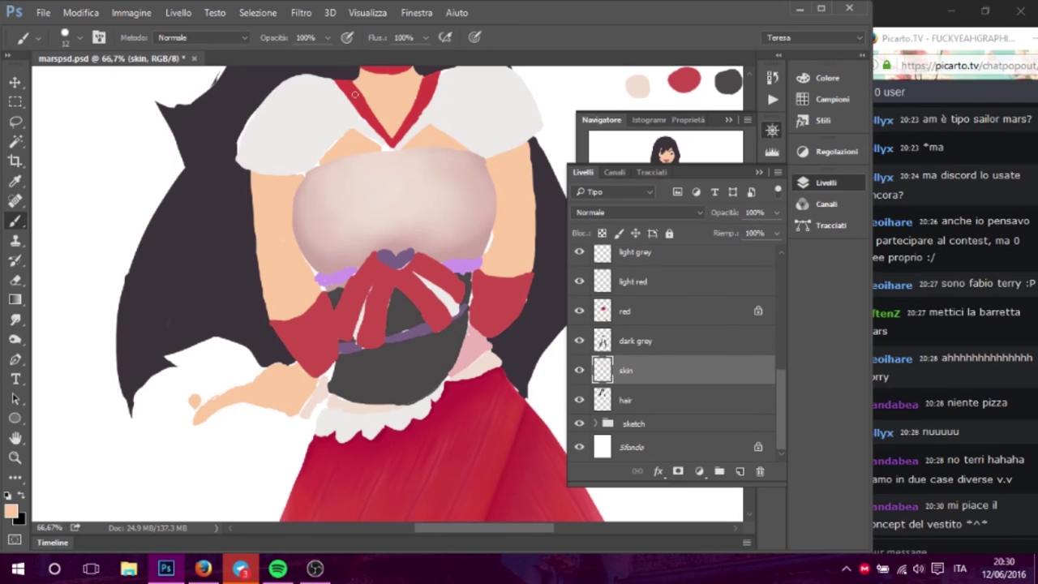
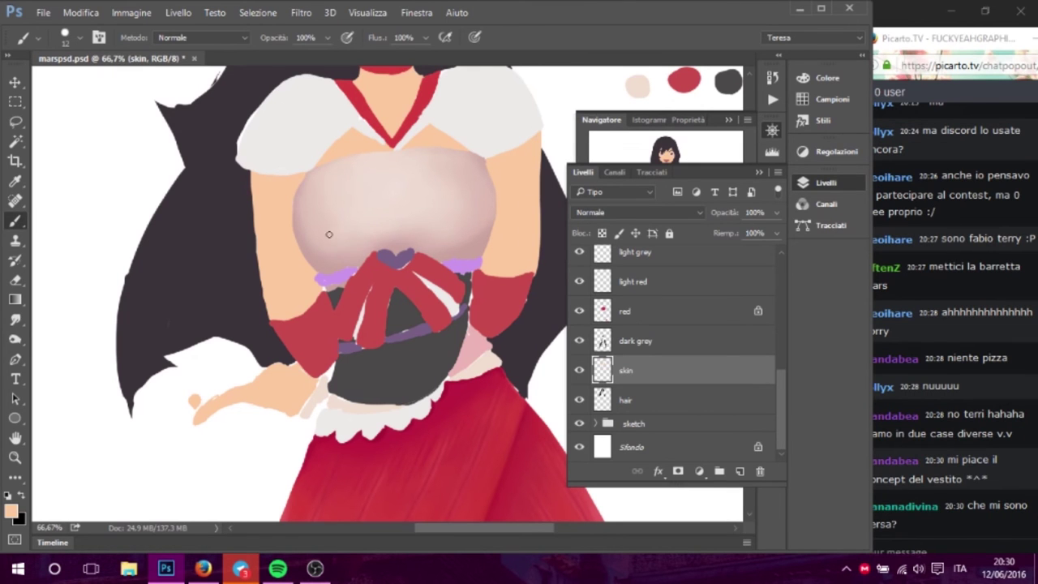
- Switch to the Eraser and confirm its size is 14 px
drag(511, 305, 422, 352)
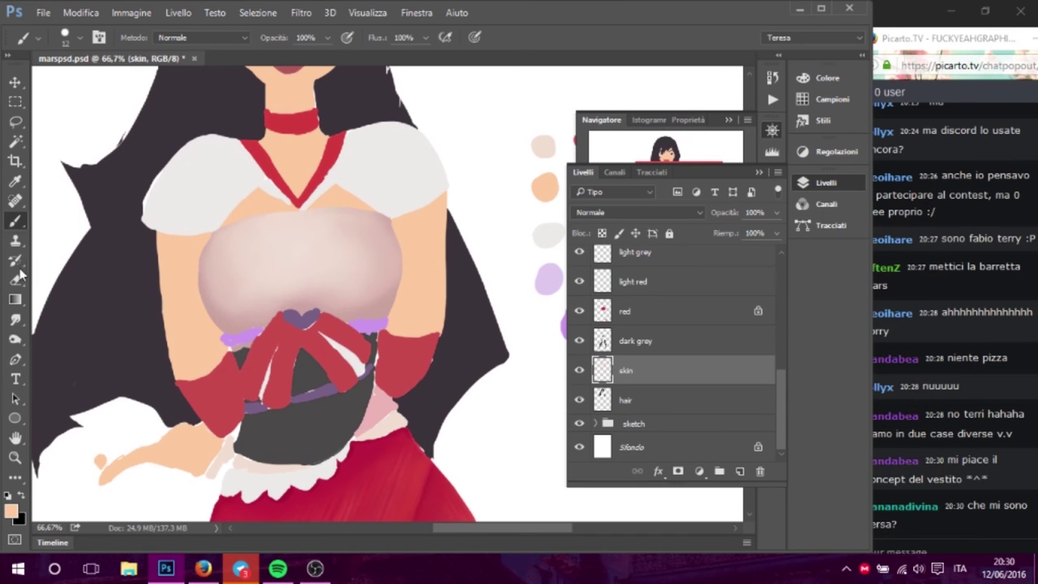
click(14, 280)
click(79, 37)
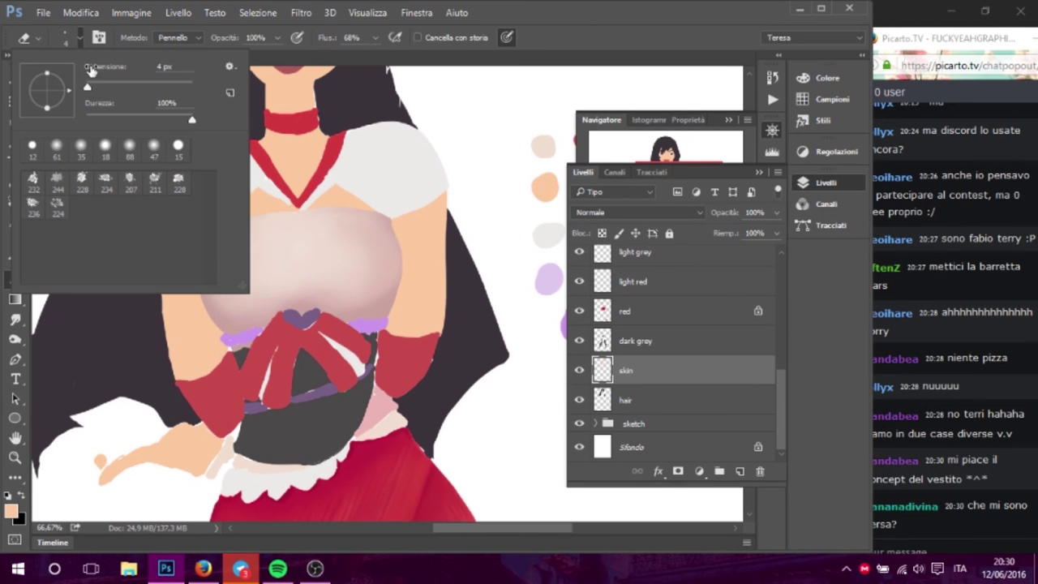
click(450, 183)
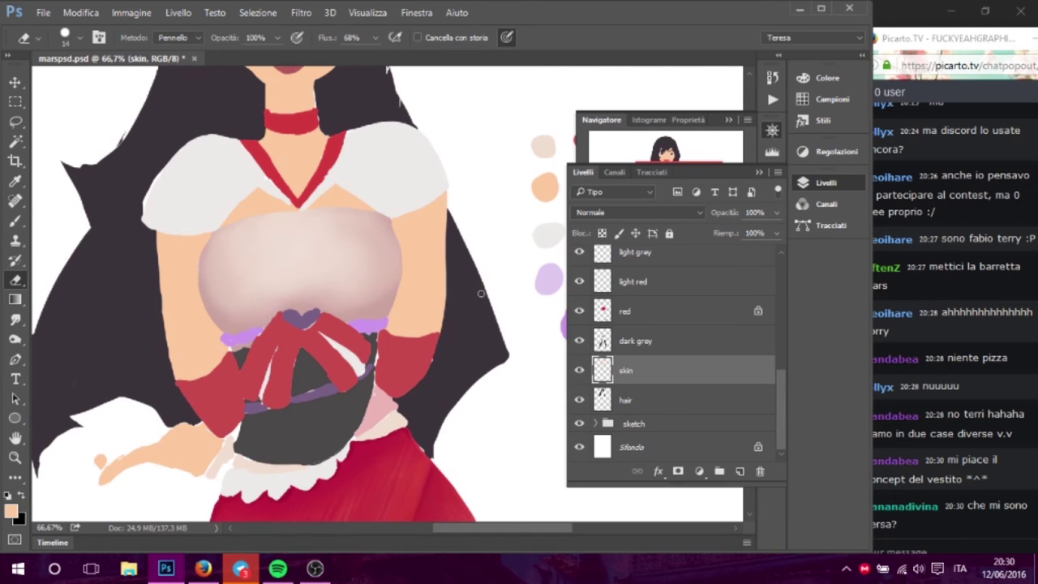
- Back on the Brush, zoom to 200% on the lips and neck with the Navigator
drag(494, 257, 500, 308)
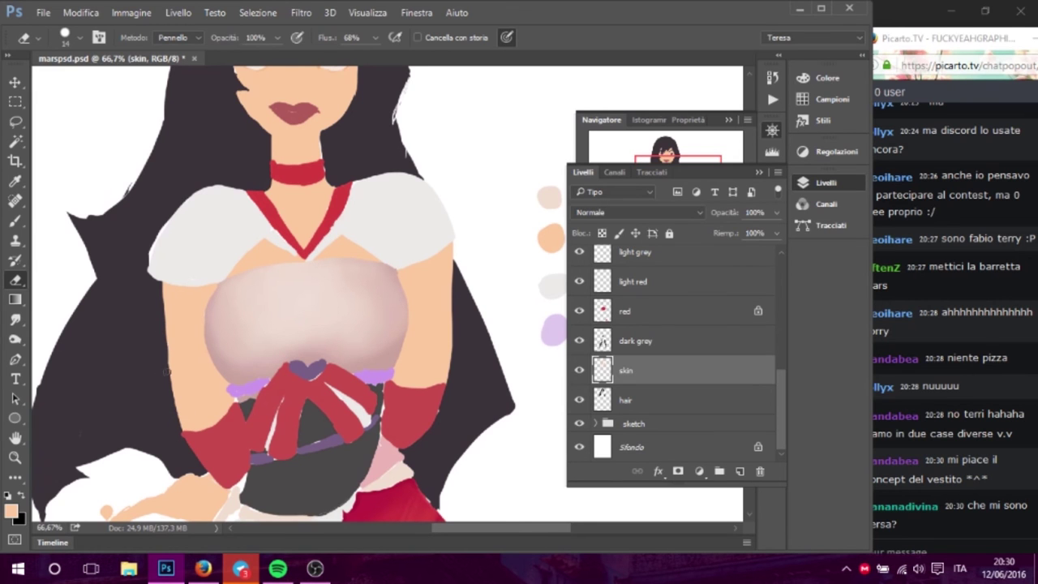
scroll(365, 276, up, 3)
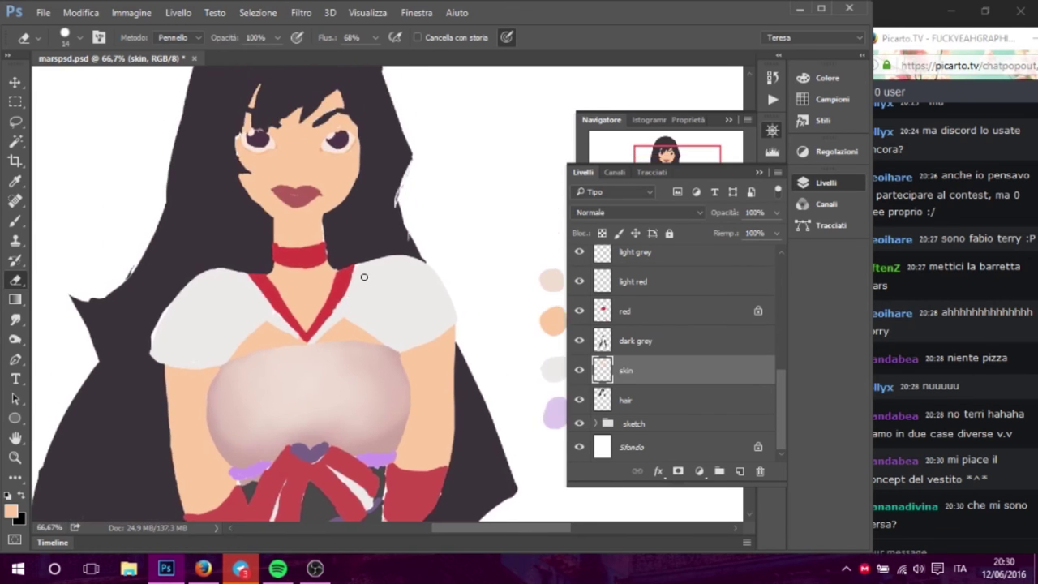
click(14, 221)
click(692, 139)
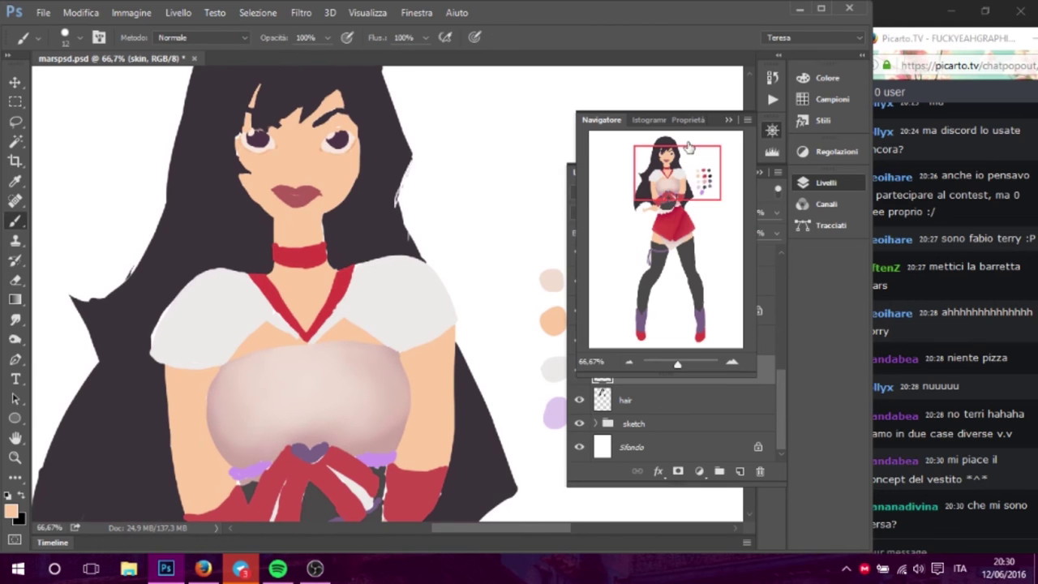
click(719, 368)
- Repaint the neck's right edge in skin colour and trim it with a 10 px Eraser
scroll(457, 229, down, 5)
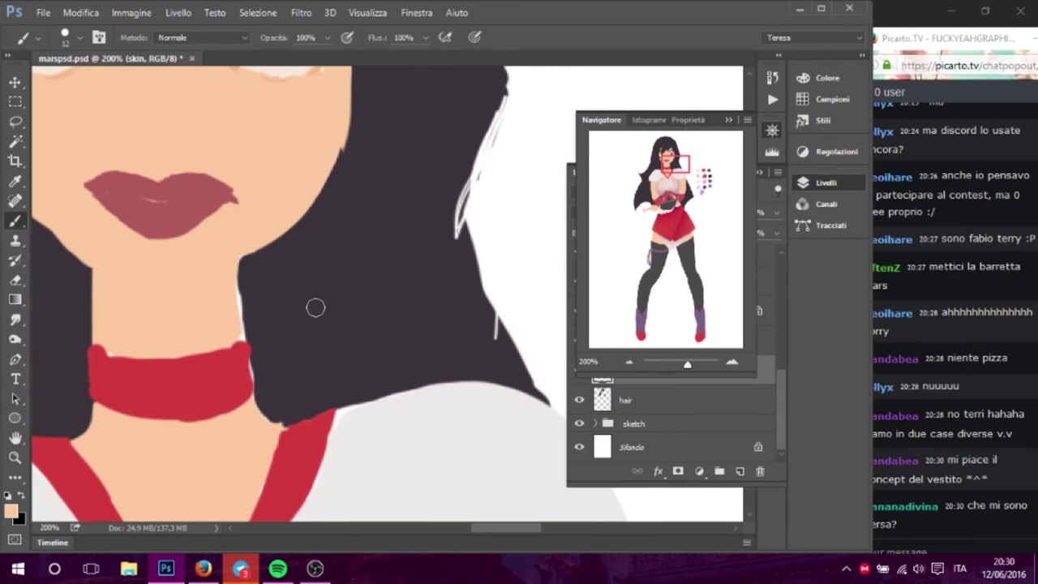
drag(244, 256, 242, 306)
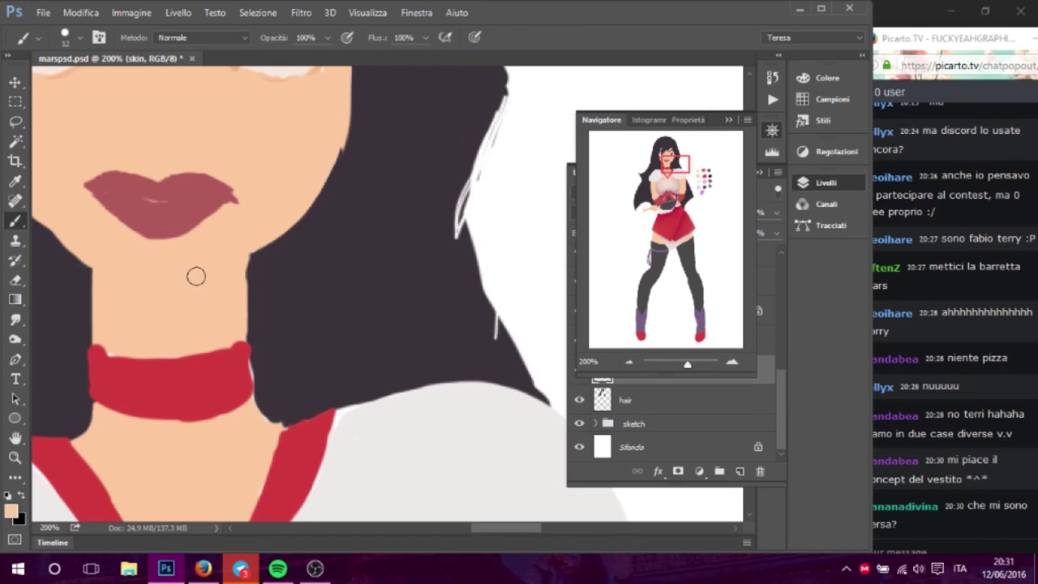
click(15, 280)
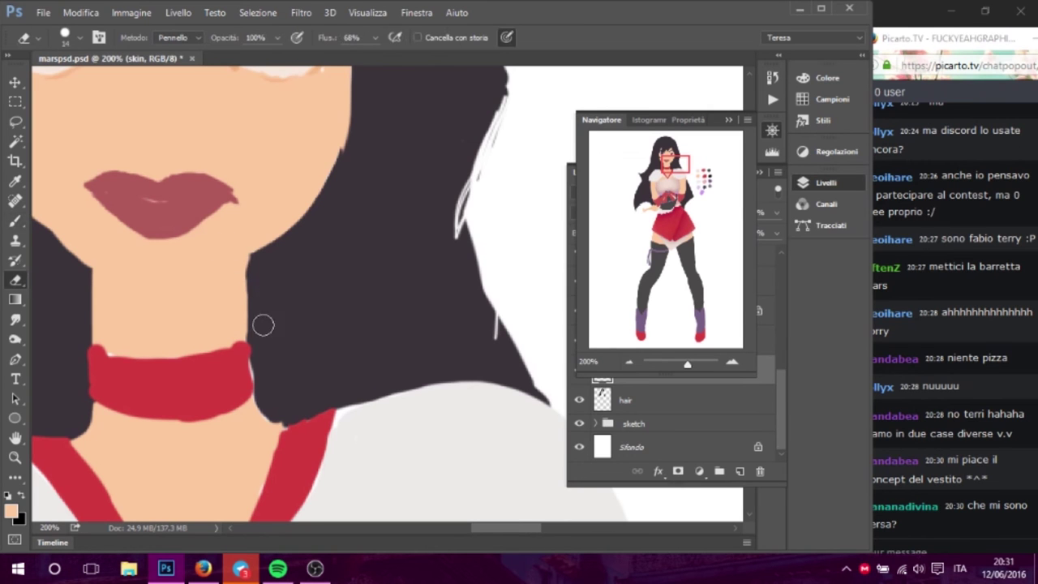
click(79, 39)
drag(92, 87, 90, 87)
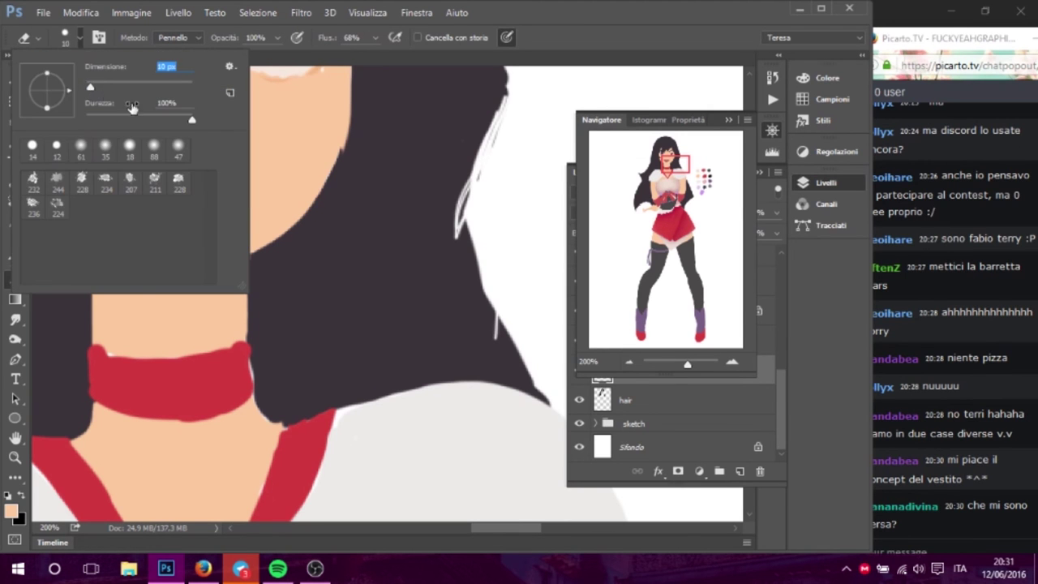
click(277, 278)
drag(253, 301, 249, 325)
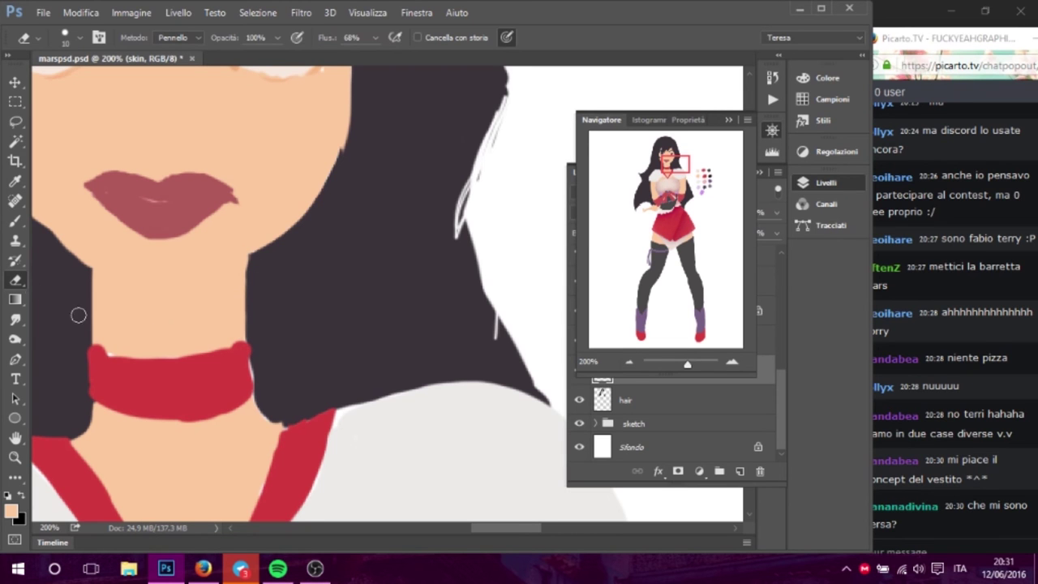
- Straighten the face's right edge against the hair by widening and then erasing skin
drag(332, 322, 364, 234)
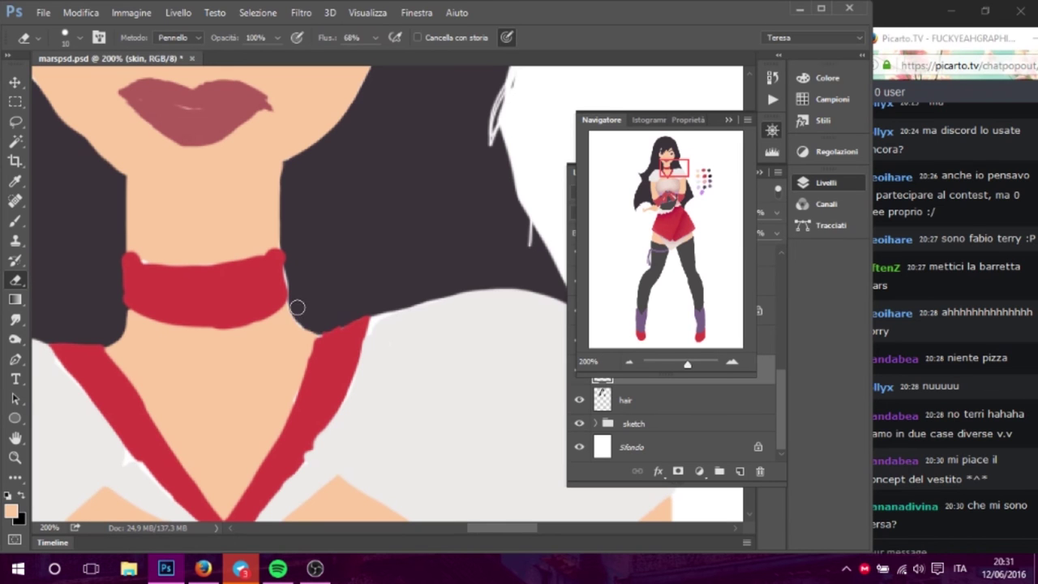
drag(294, 174, 330, 328)
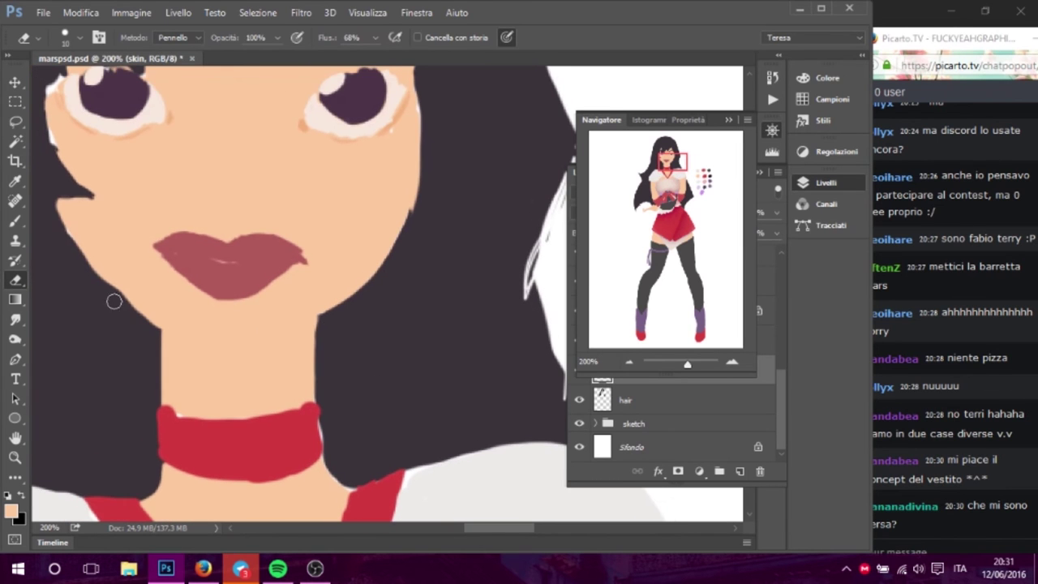
click(15, 221)
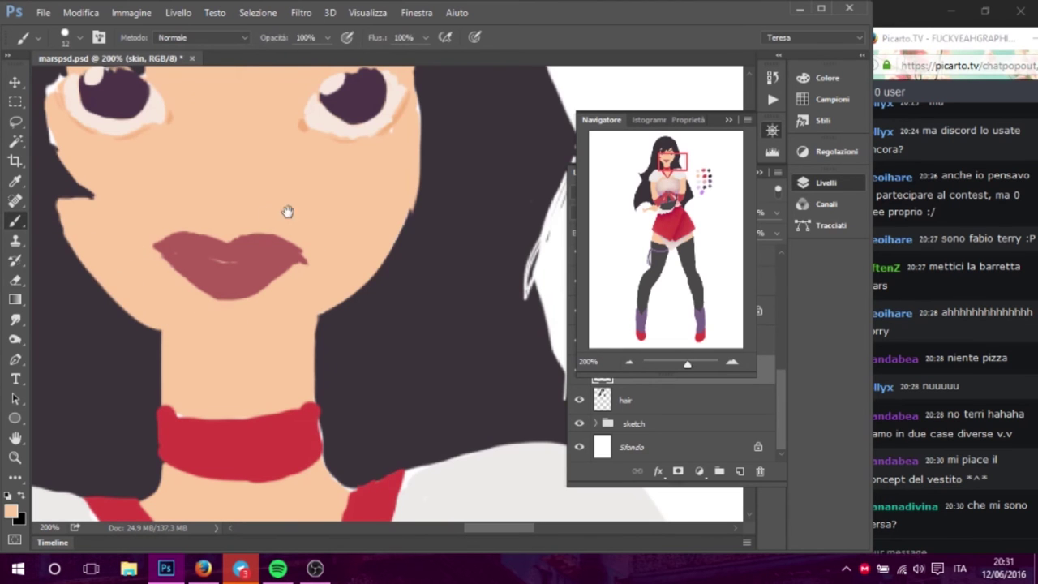
scroll(395, 270, up, 3)
drag(434, 202, 430, 260)
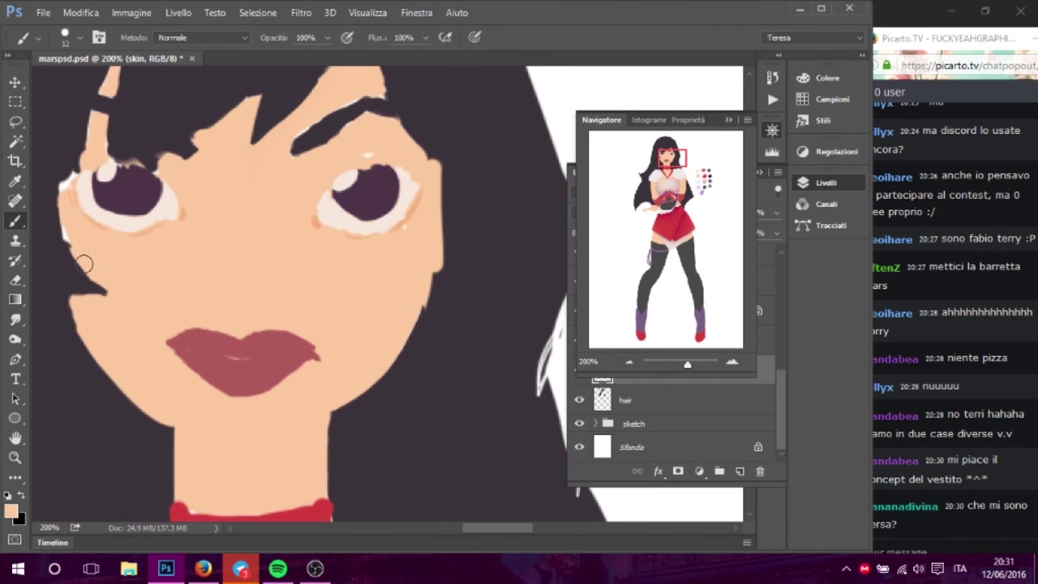
click(15, 280)
drag(436, 144, 436, 212)
drag(438, 162, 438, 276)
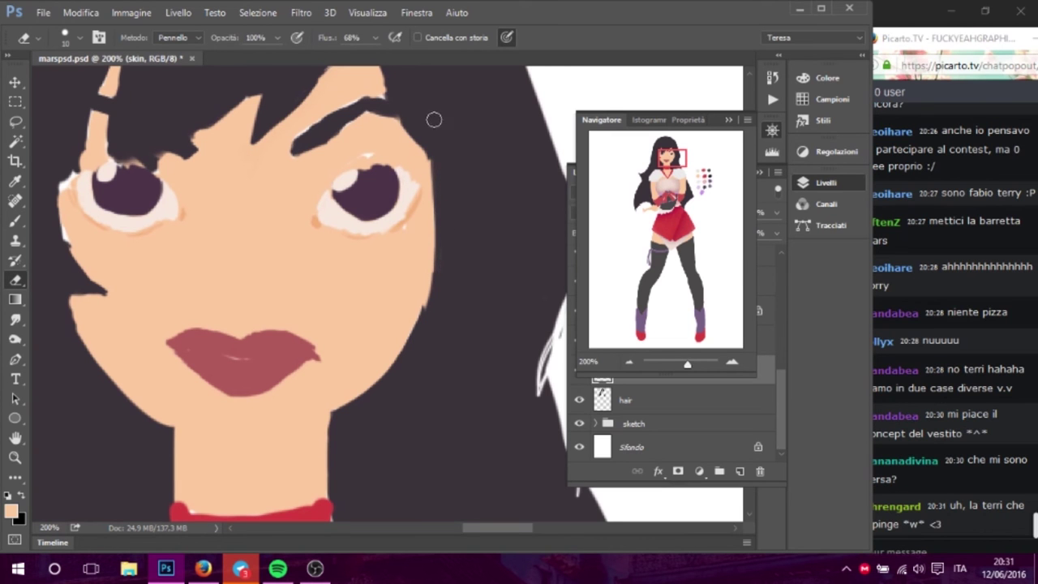
drag(432, 150, 427, 301)
drag(430, 191, 421, 309)
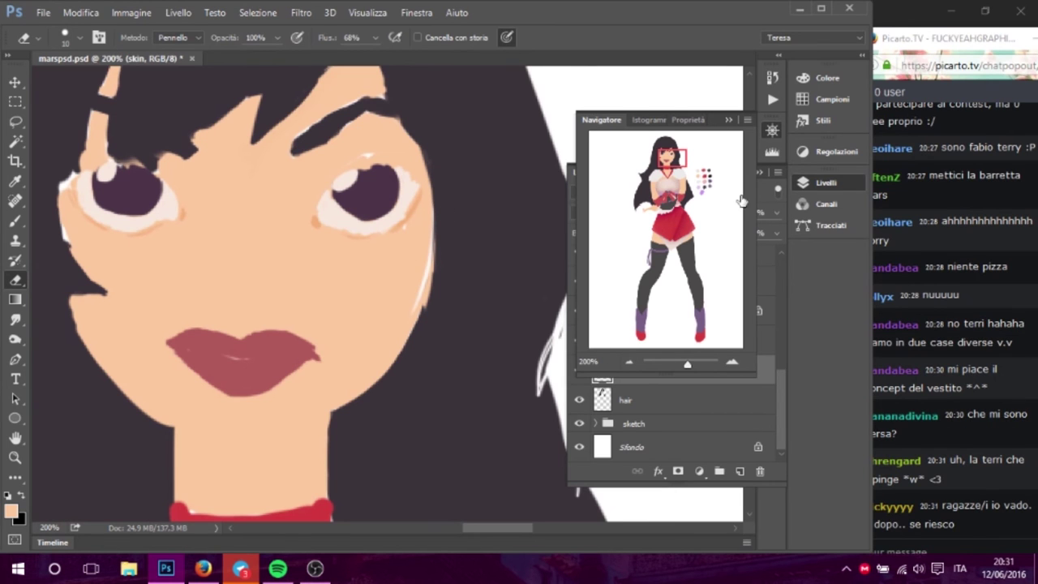
- Try deleting the latest eraser step from the History panel
click(773, 77)
click(729, 152)
key(Return)
click(733, 153)
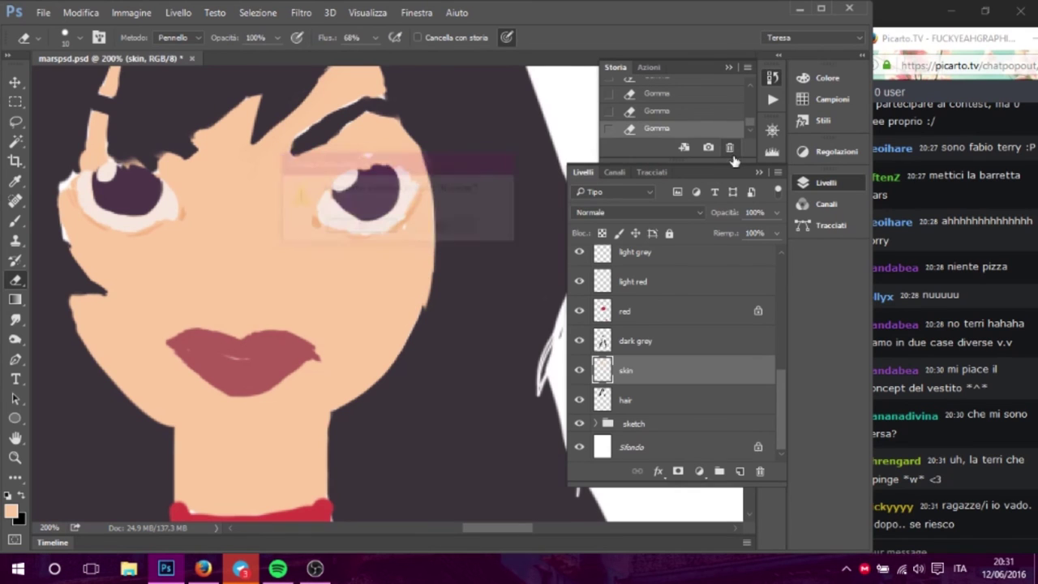
- Delete further eraser steps from History and restore the layer list
click(758, 172)
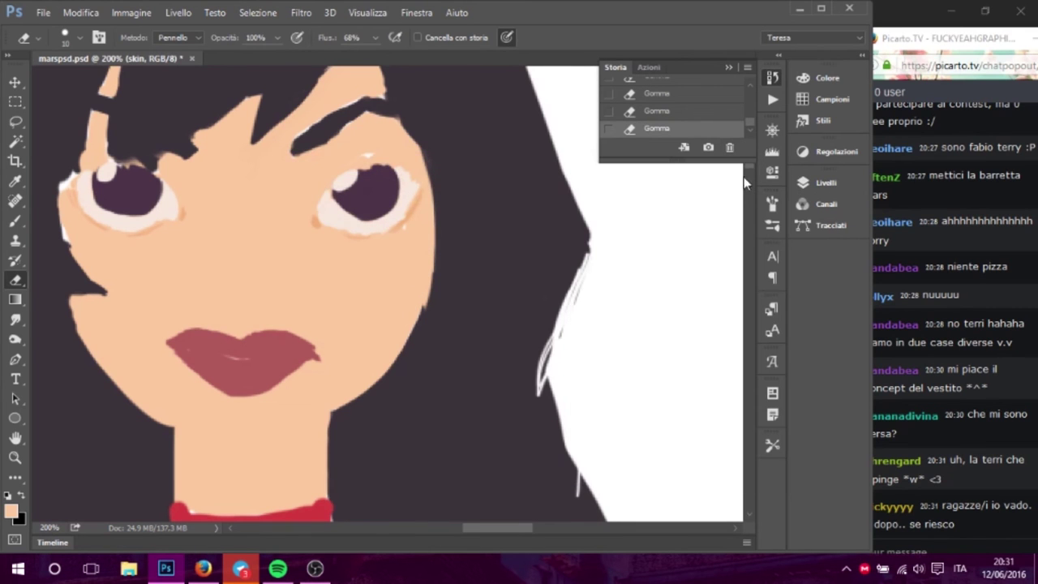
click(730, 153)
key(Escape)
click(729, 154)
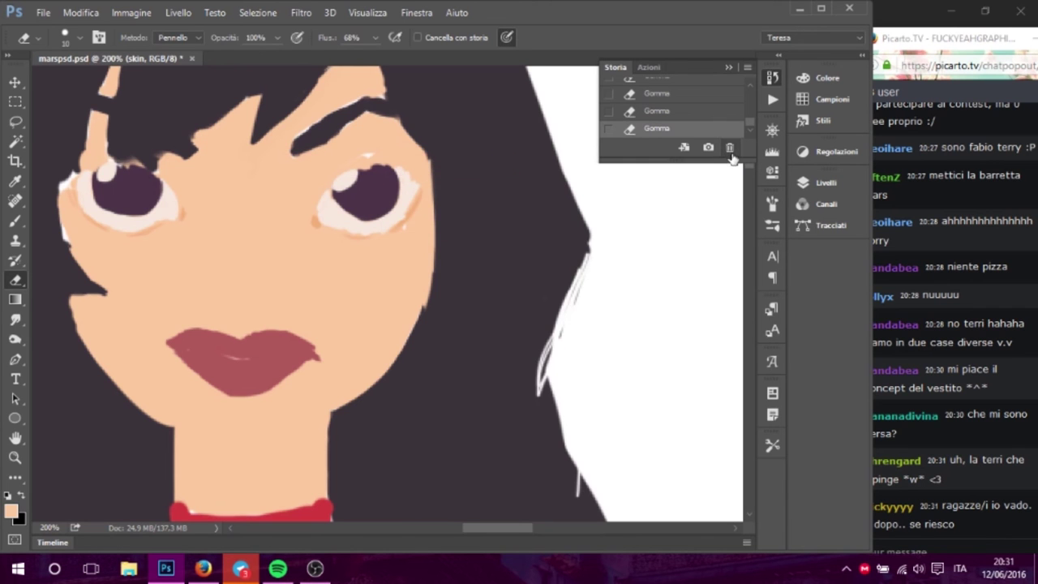
mouse_move(388, 233)
mouse_down()
mouse_move(506, 349)
mouse_move(485, 271)
mouse_up()
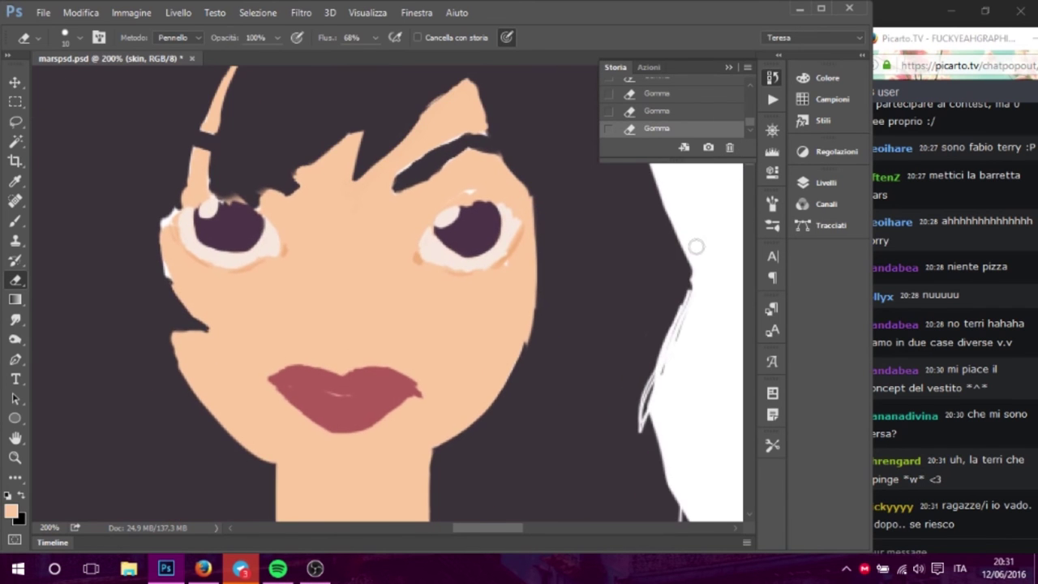
click(826, 183)
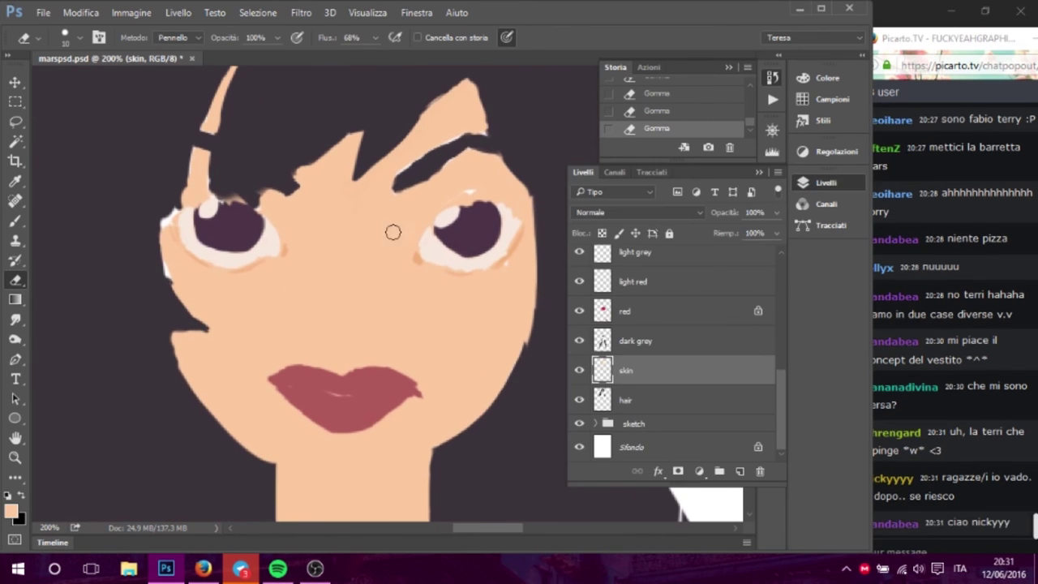
- Brush skin over the eyebrow and the white patch on the left cheek, then sample hair colour
click(15, 221)
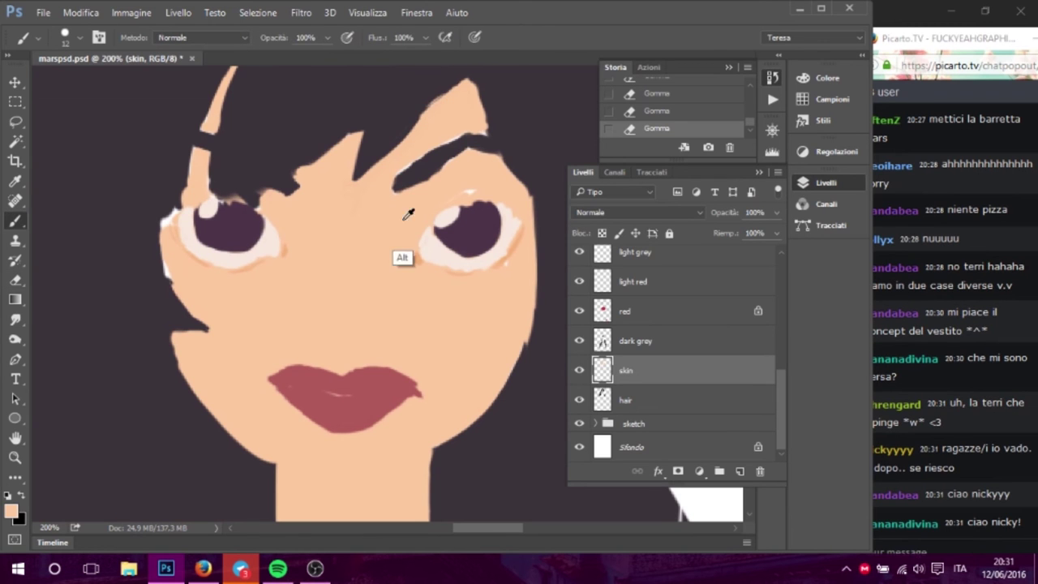
mouse_move(473, 193)
mouse_down()
mouse_move(425, 204)
mouse_move(462, 168)
mouse_up()
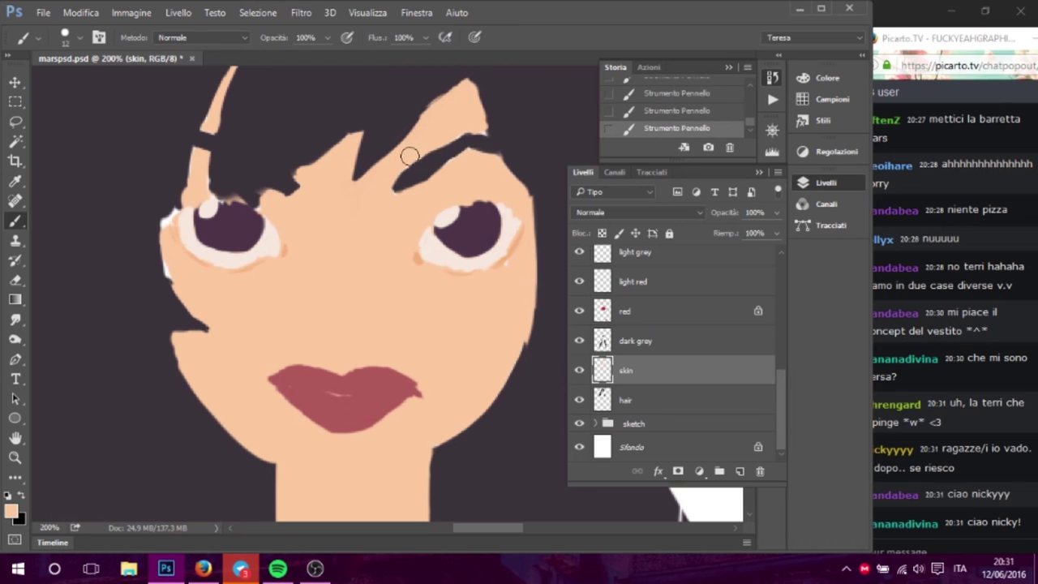
drag(171, 202, 164, 213)
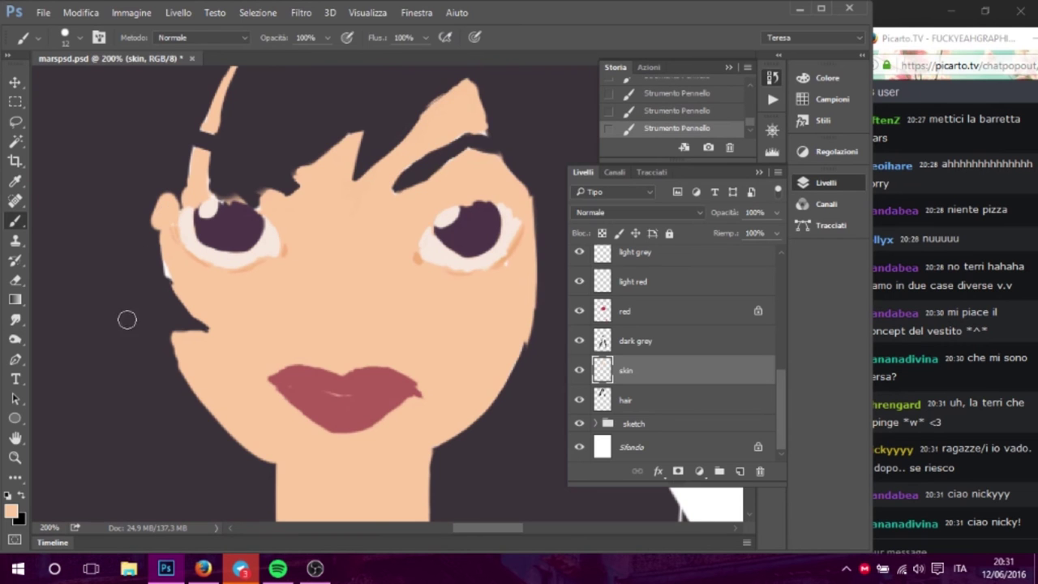
drag(169, 259, 189, 304)
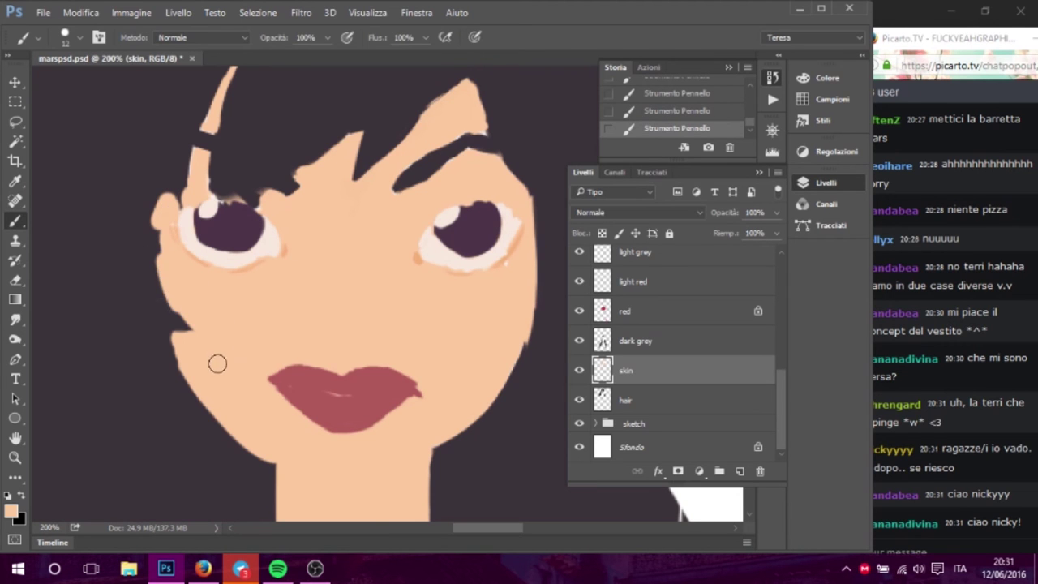
alt+click(132, 291)
- On the skin layer, erase the skin bump along the face's left edge by the eye
click(625, 400)
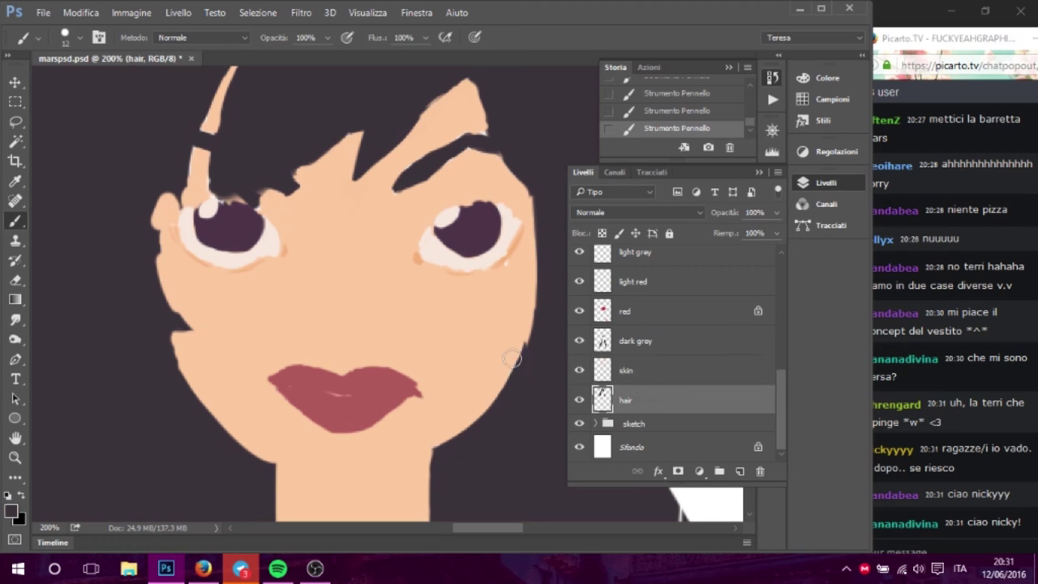
click(629, 375)
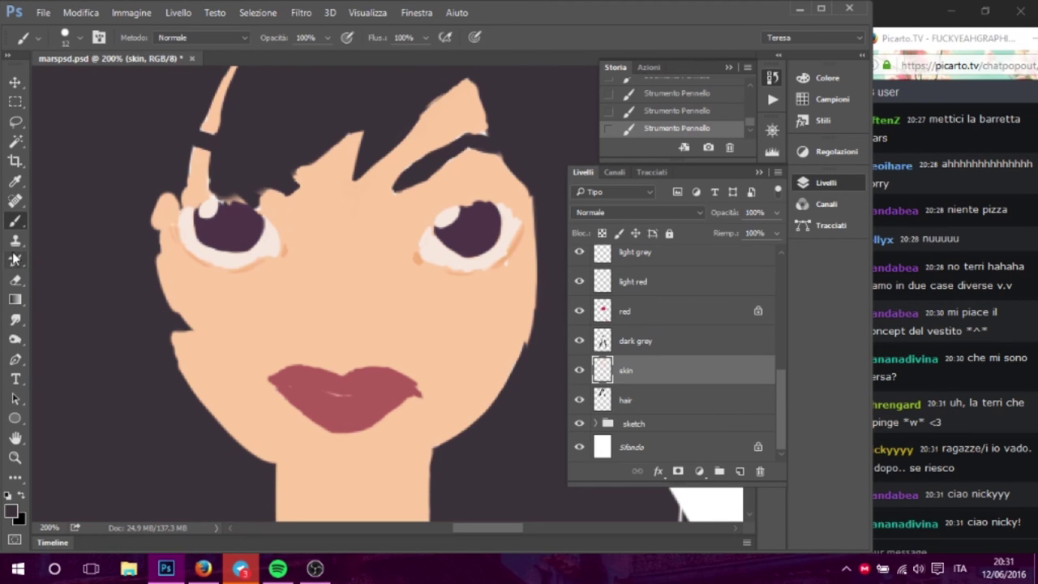
click(14, 279)
drag(148, 239, 159, 203)
drag(159, 202, 162, 300)
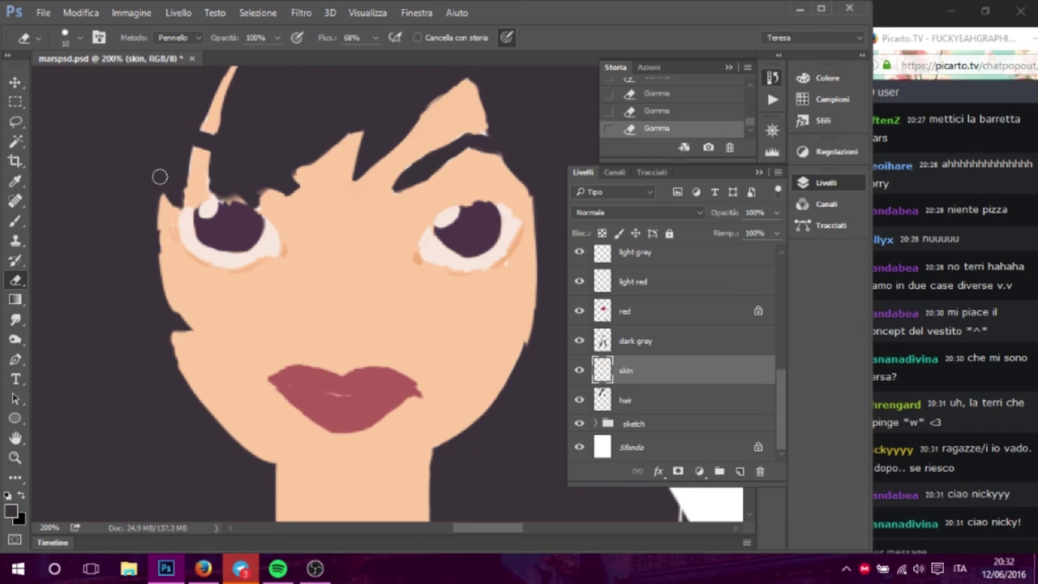
mouse_move(157, 227)
mouse_down()
mouse_move(162, 204)
mouse_move(163, 297)
mouse_move(151, 195)
mouse_up()
- Trim stray skin along the jaw and at the jaw–neck corner
mouse_move(174, 301)
mouse_down()
mouse_move(186, 324)
mouse_move(156, 334)
mouse_move(178, 351)
mouse_up()
drag(268, 468, 233, 438)
drag(170, 343, 222, 429)
drag(172, 365, 243, 453)
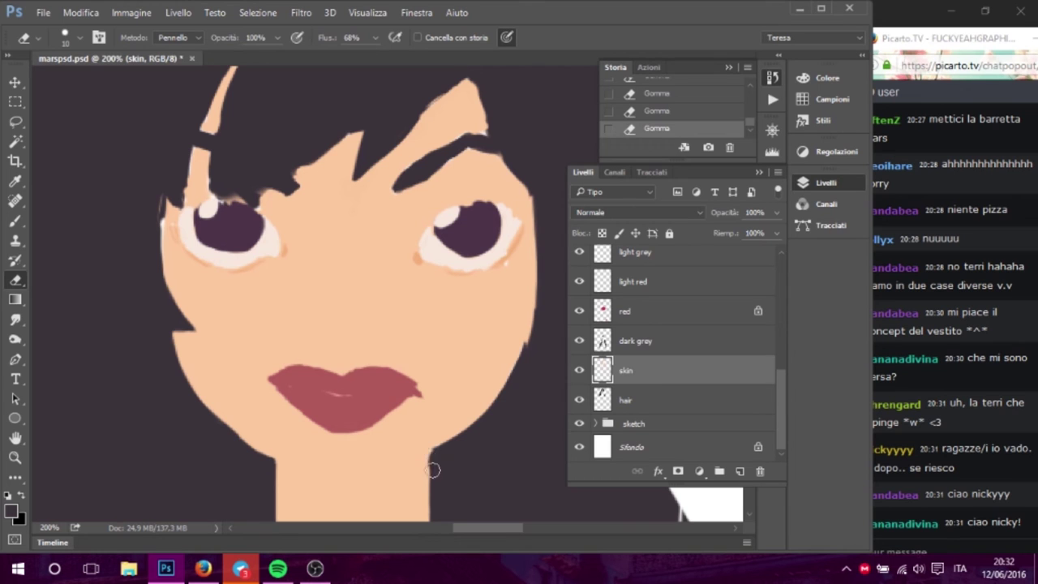
mouse_move(257, 459)
mouse_down()
mouse_move(267, 461)
mouse_move(246, 447)
mouse_up()
- Paint dark hair along the face's left edge with a 5 px brush on the hair layer
key(b)
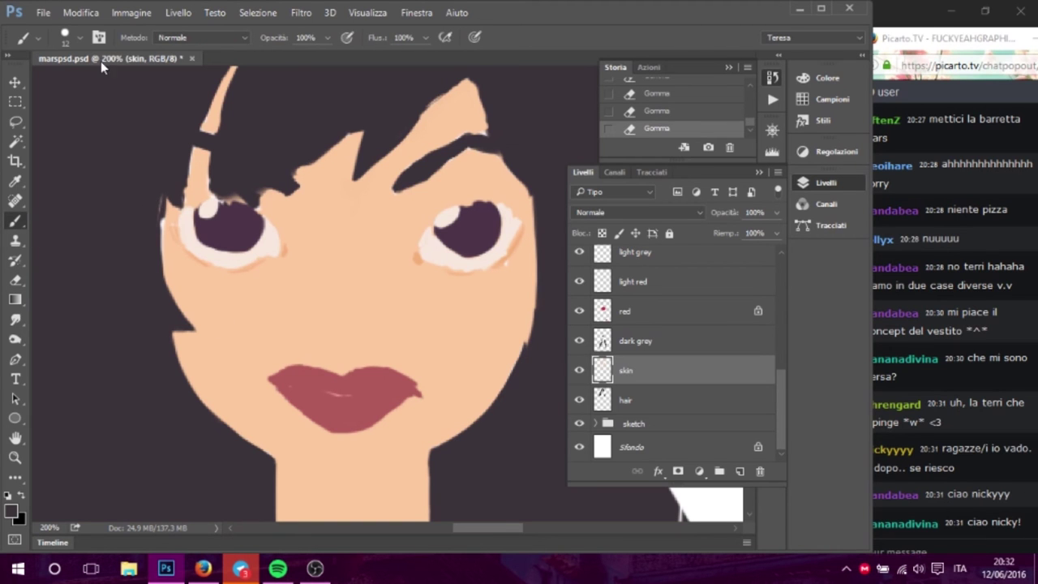
click(79, 37)
drag(91, 89, 88, 86)
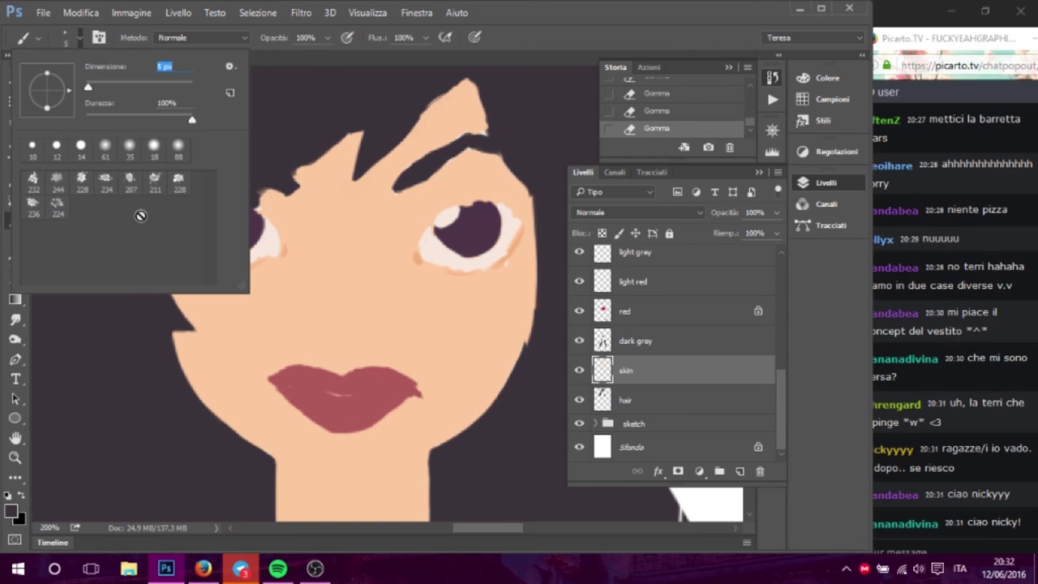
click(601, 401)
drag(152, 206, 160, 255)
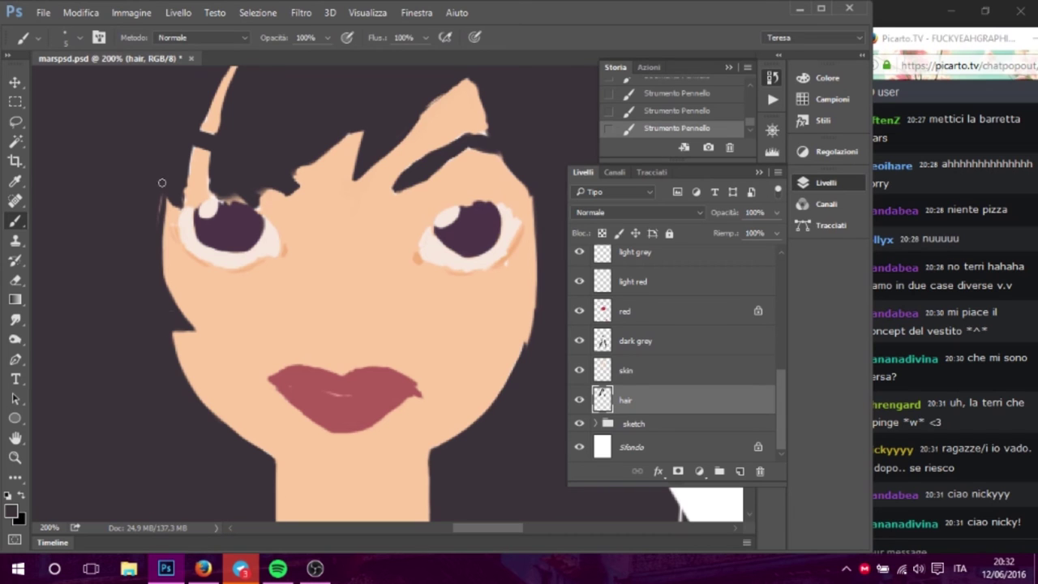
- Check the hair with the skin layer hidden, then erase skin along the left face edge
click(580, 370)
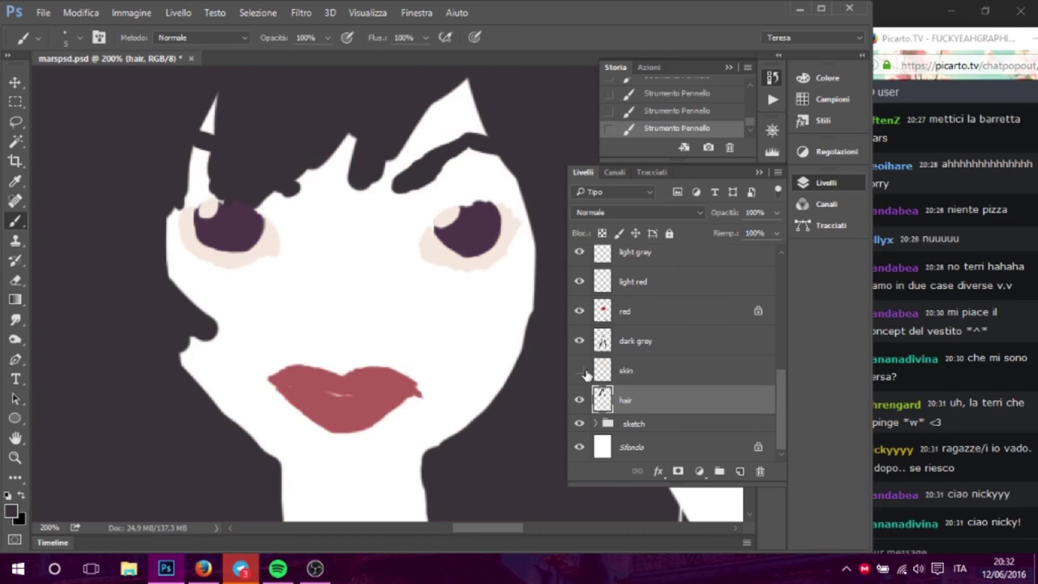
click(606, 377)
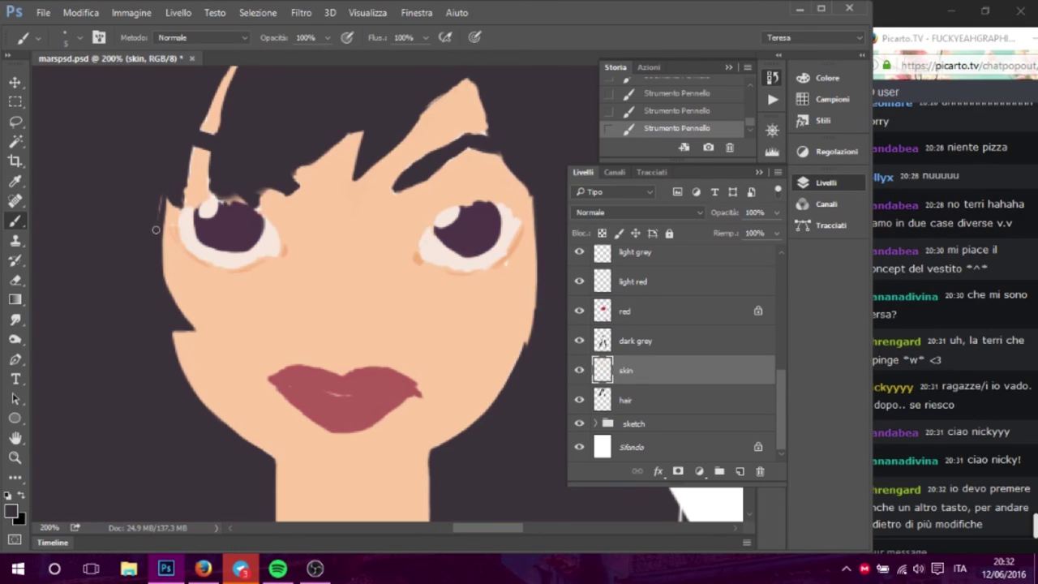
key(e)
drag(162, 186, 150, 277)
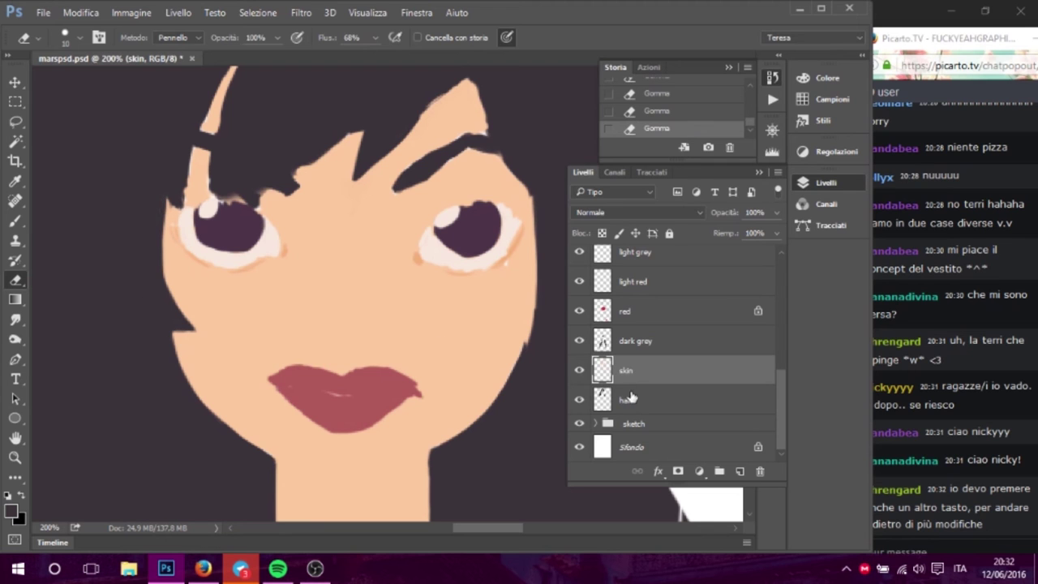
click(631, 398)
click(604, 366)
- Paint sampled skin tone over stray hair near the left eye and at the hair's peak
click(14, 221)
alt+click(195, 172)
mouse_move(191, 203)
mouse_down()
mouse_move(189, 179)
mouse_move(191, 207)
mouse_up()
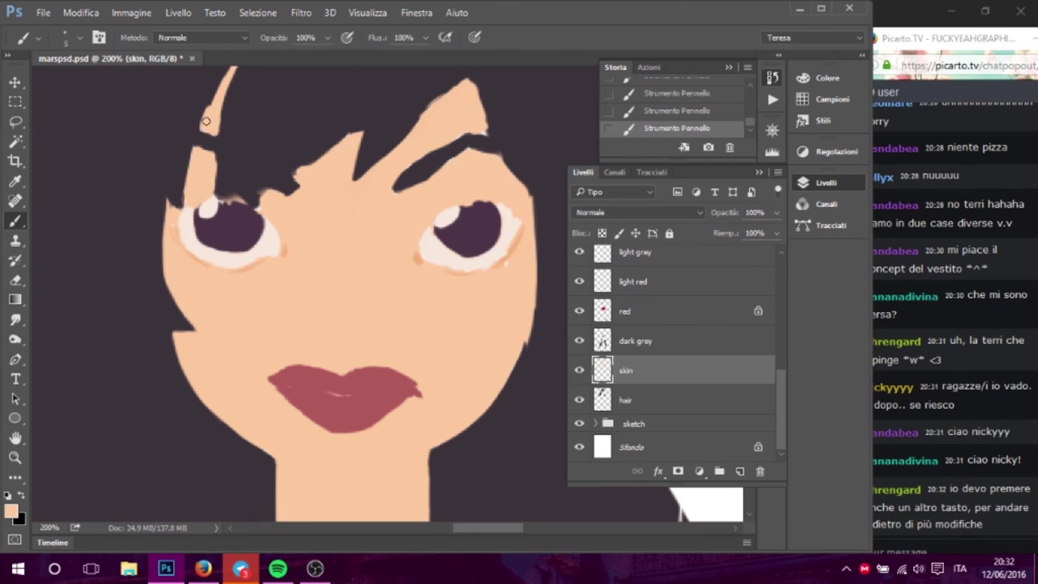
scroll(404, 235, up, 2)
mouse_move(452, 173)
mouse_down()
mouse_move(464, 221)
mouse_move(444, 245)
mouse_up()
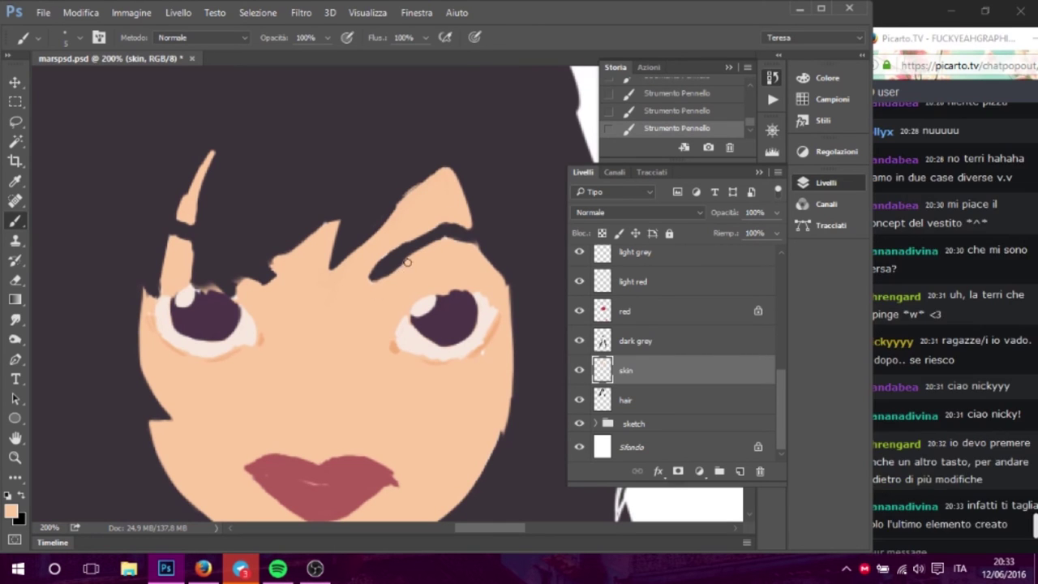
drag(350, 343, 322, 312)
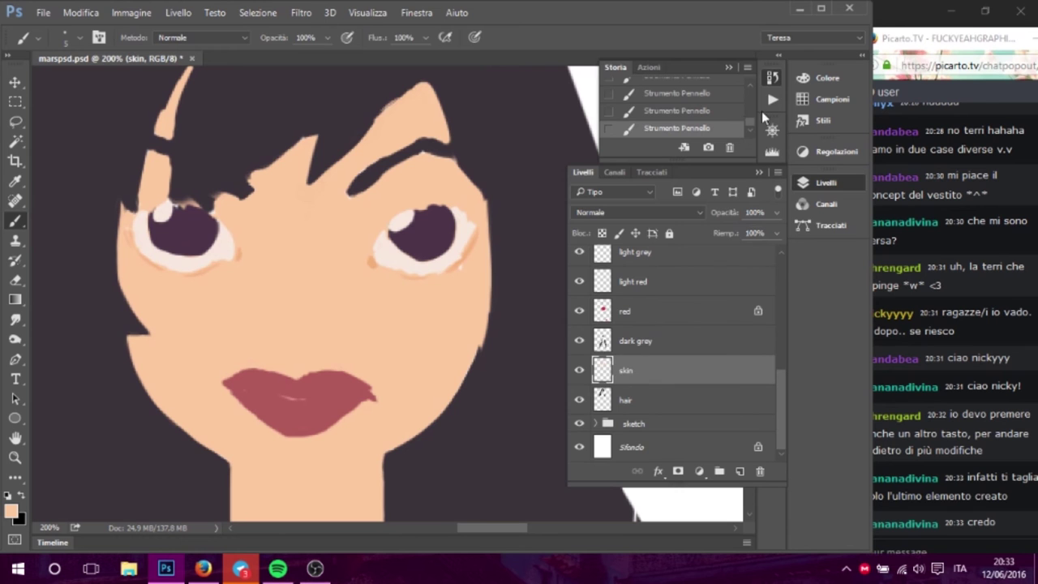
click(771, 146)
- Zoom to 100% on the thighs and extend skin along the left thigh's outer edge
click(630, 363)
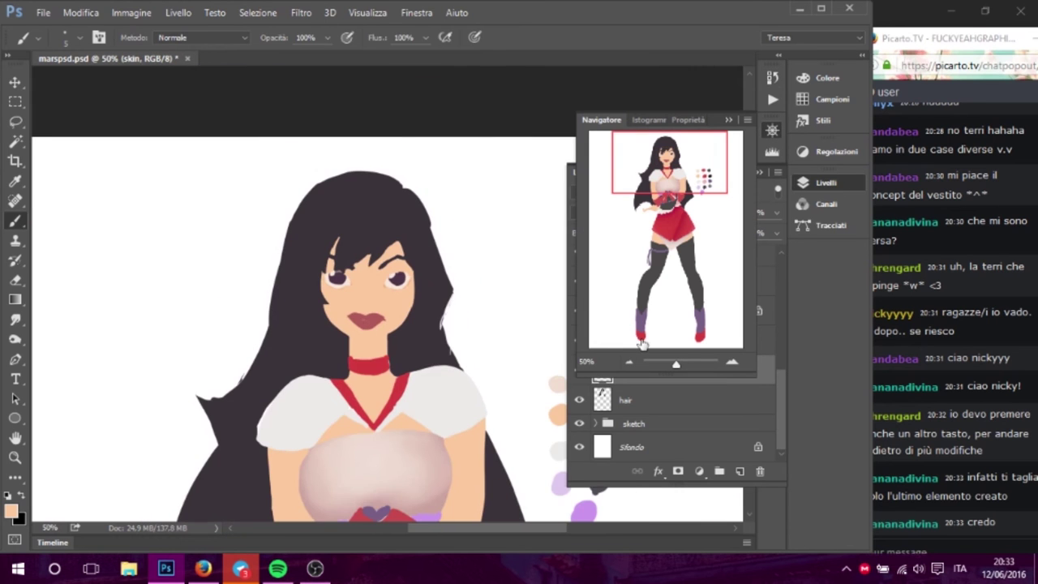
drag(670, 179, 666, 261)
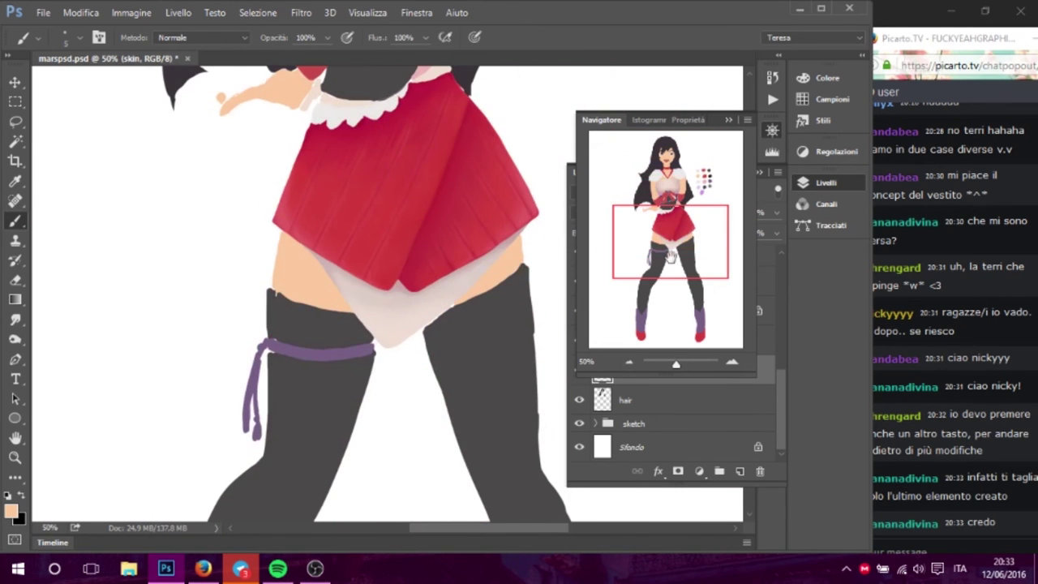
double_click(731, 363)
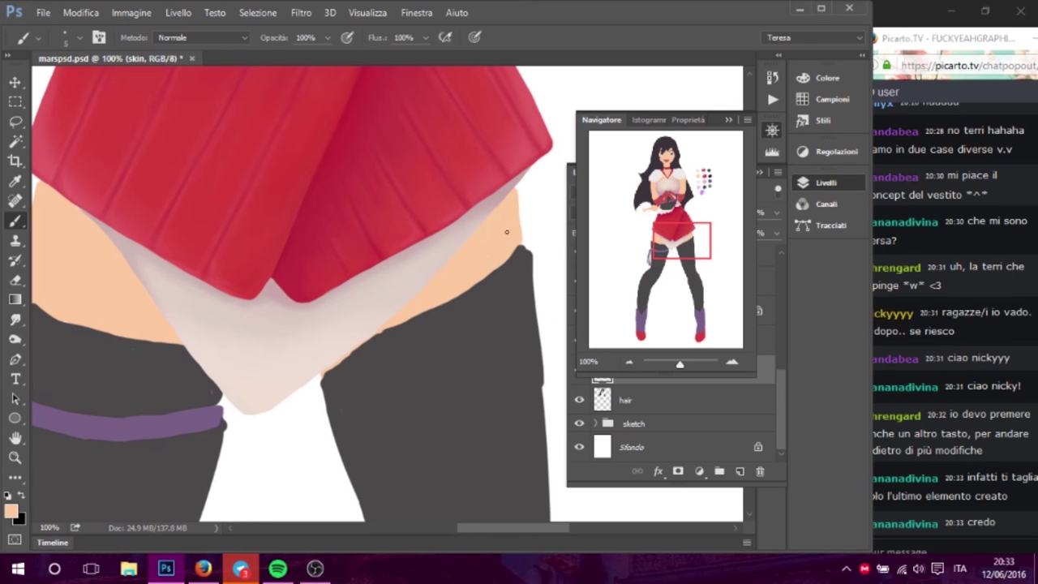
drag(290, 324, 467, 332)
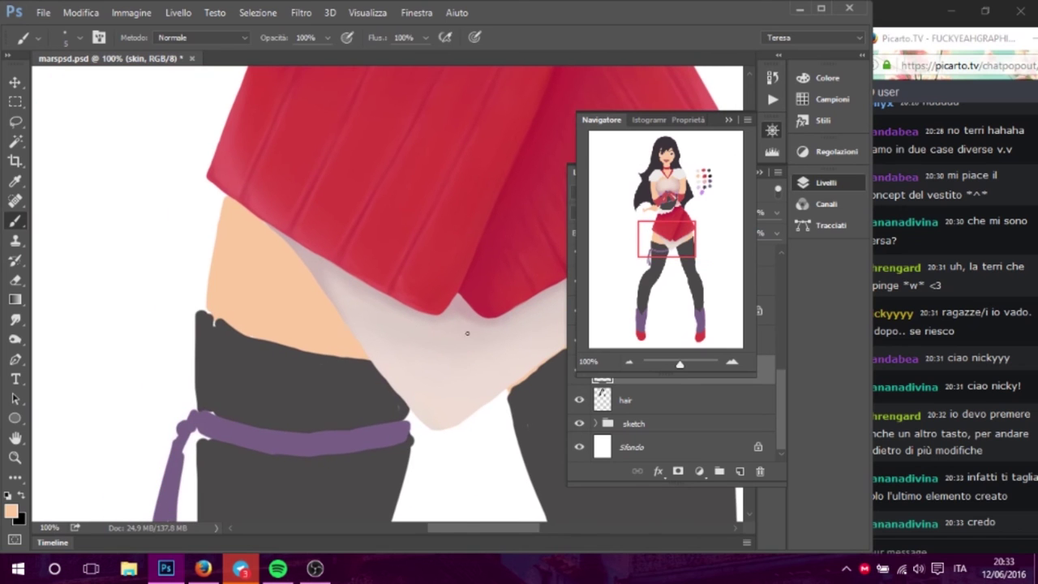
drag(213, 252, 203, 310)
- Erase a thin sliver off the right thigh's edge
key(e)
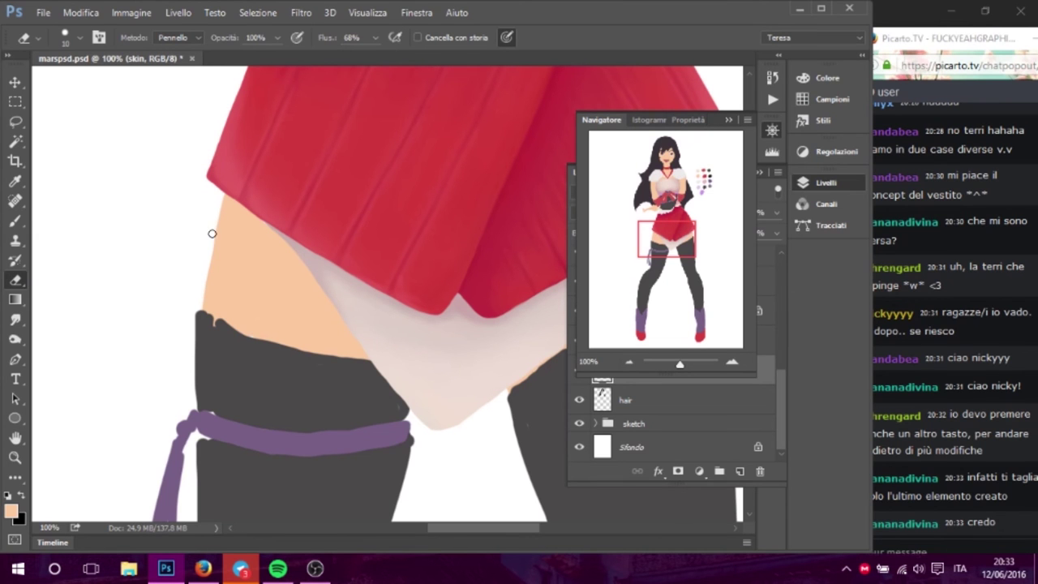
drag(256, 336, 24, 328)
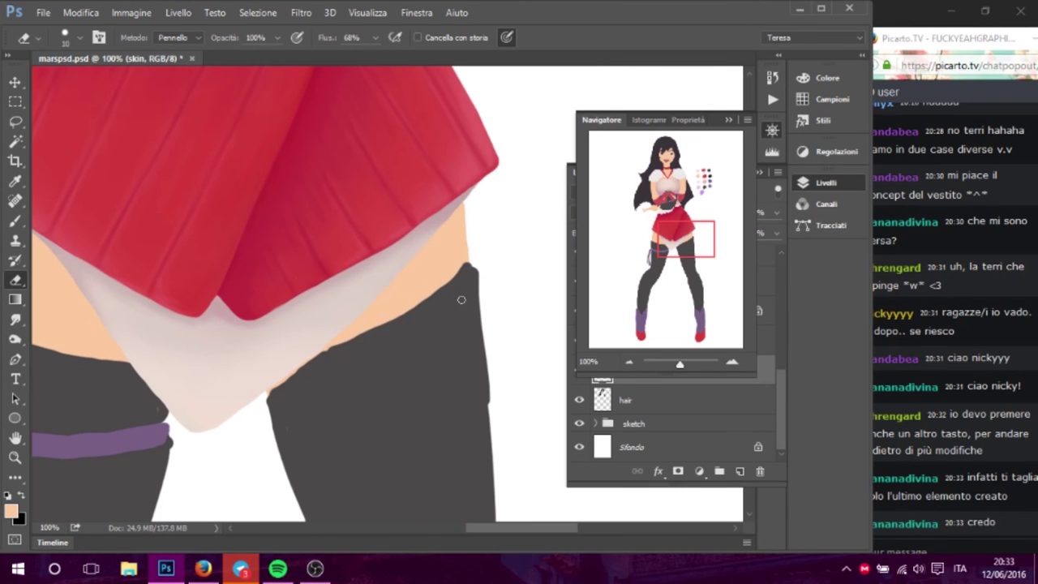
drag(463, 235, 467, 263)
drag(313, 450, 328, 407)
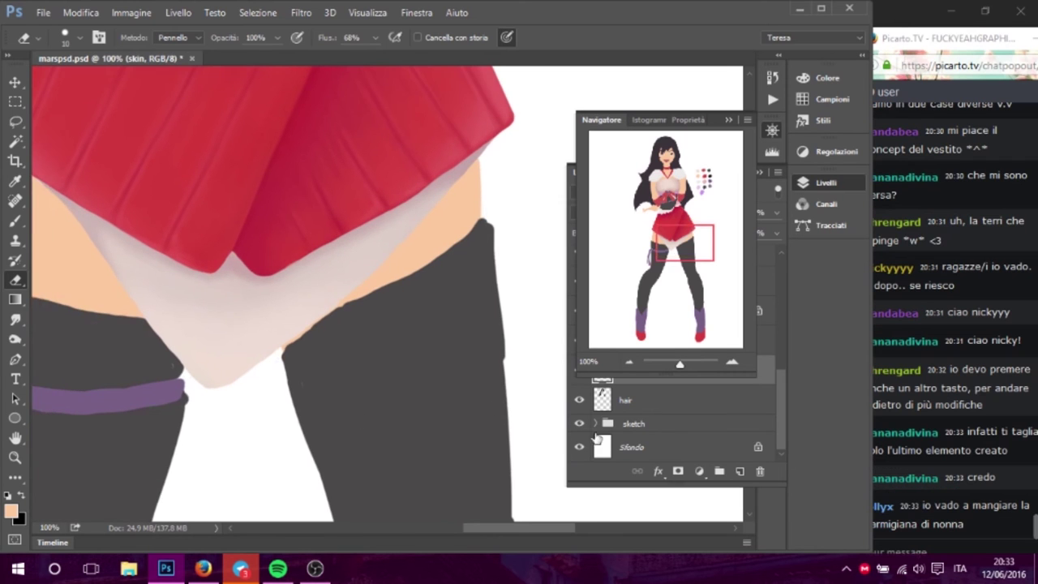
key(alt+Tab)
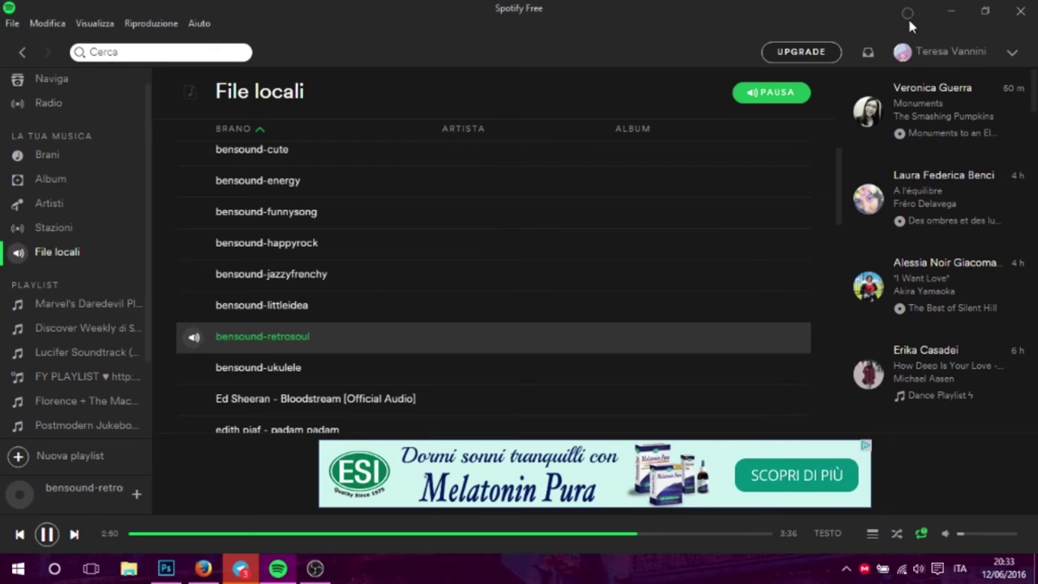
key(alt+Tab)
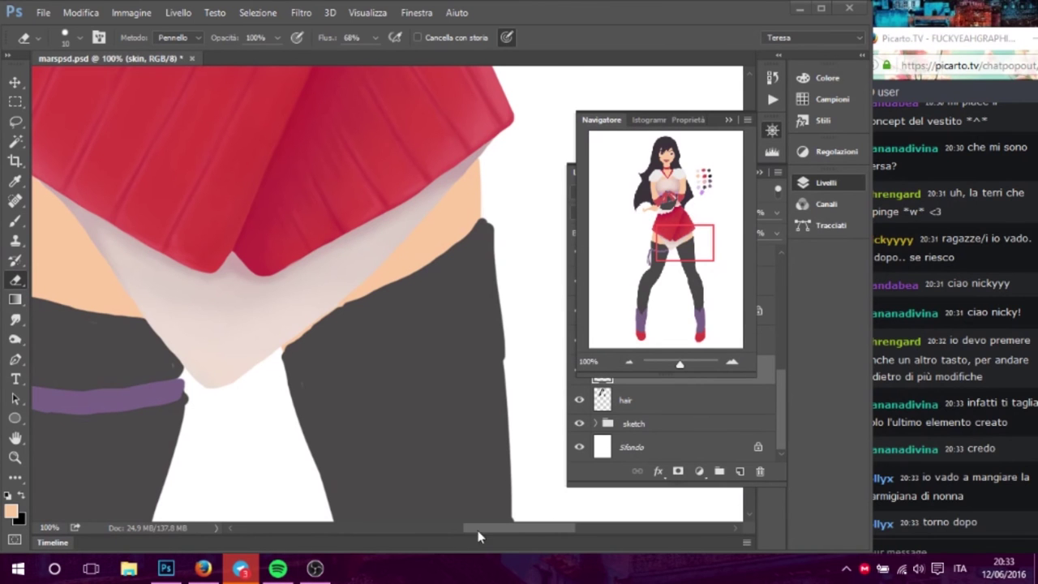
- Pan from the stockings up past the chest and choker to the face and eyes
drag(949, 44, 934, 31)
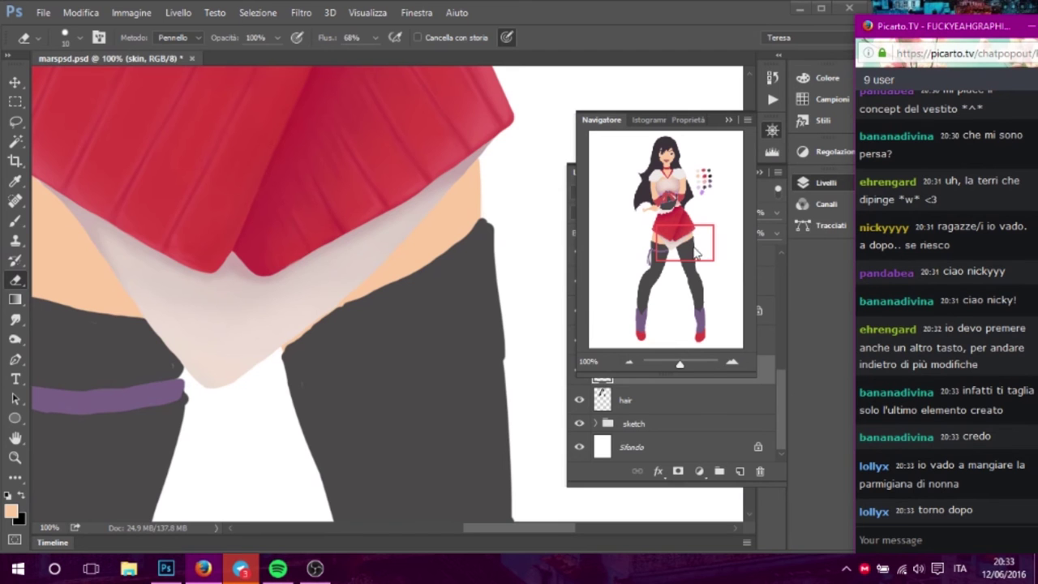
mouse_move(686, 247)
mouse_down()
mouse_move(663, 253)
mouse_move(670, 233)
mouse_up()
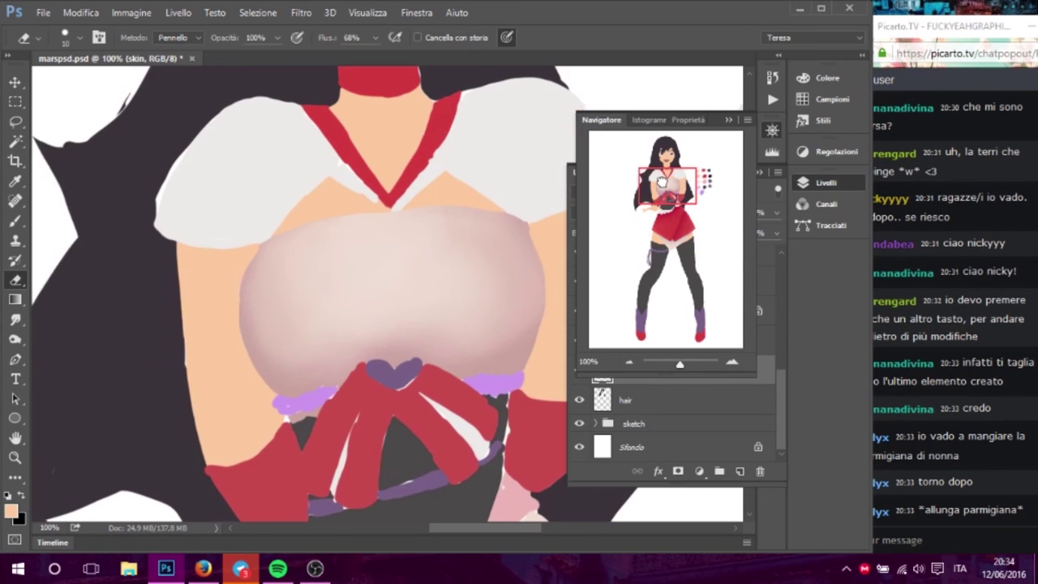
drag(670, 232, 664, 184)
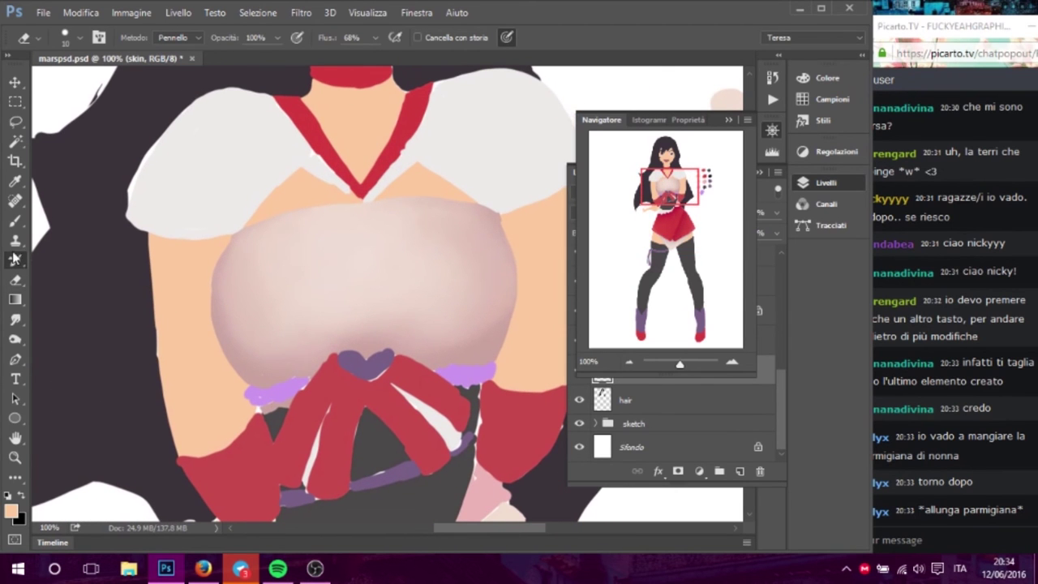
key(b)
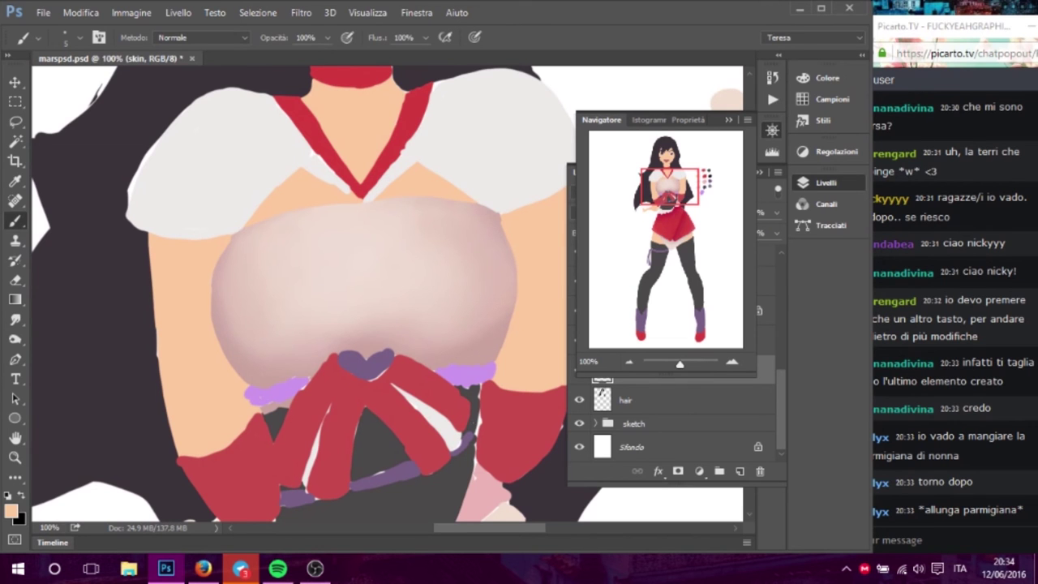
drag(414, 256, 410, 339)
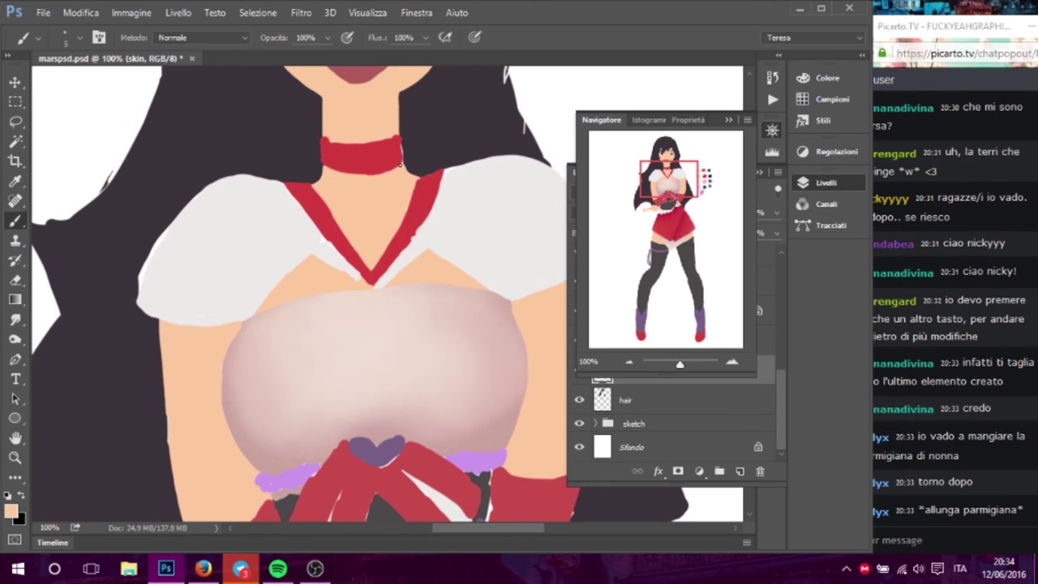
drag(412, 197, 410, 232)
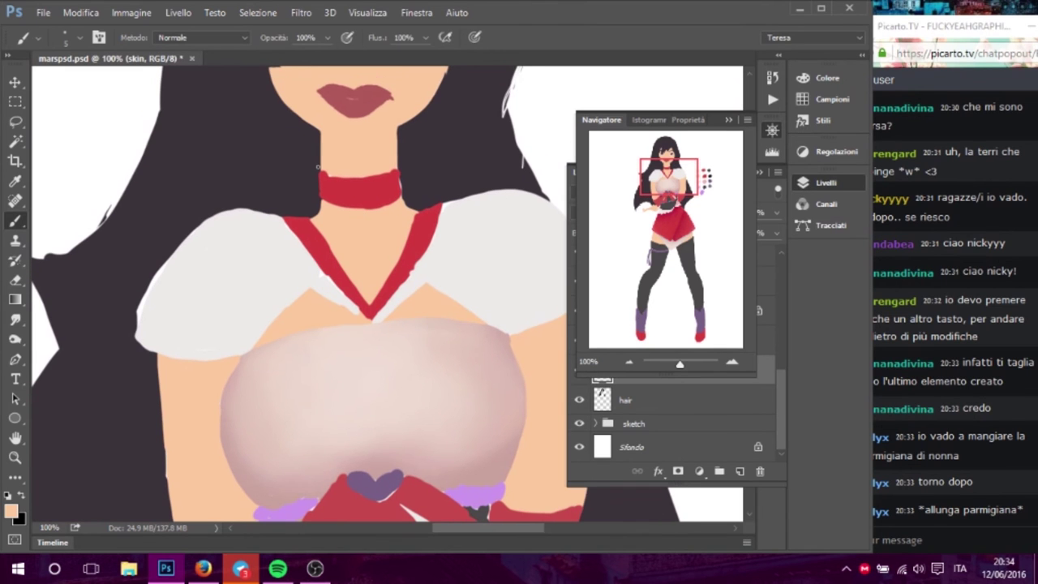
click(14, 279)
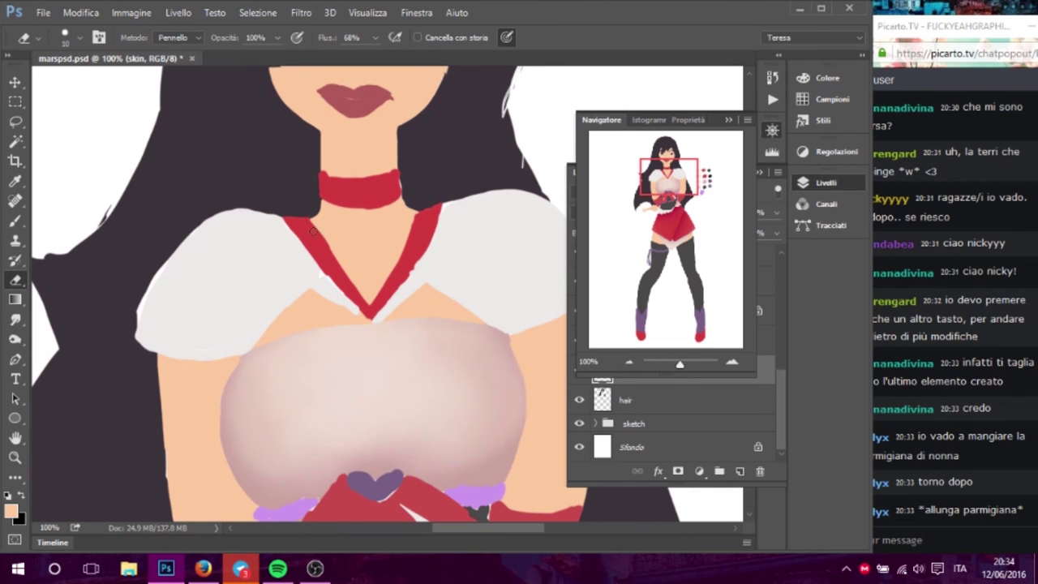
drag(418, 264, 398, 413)
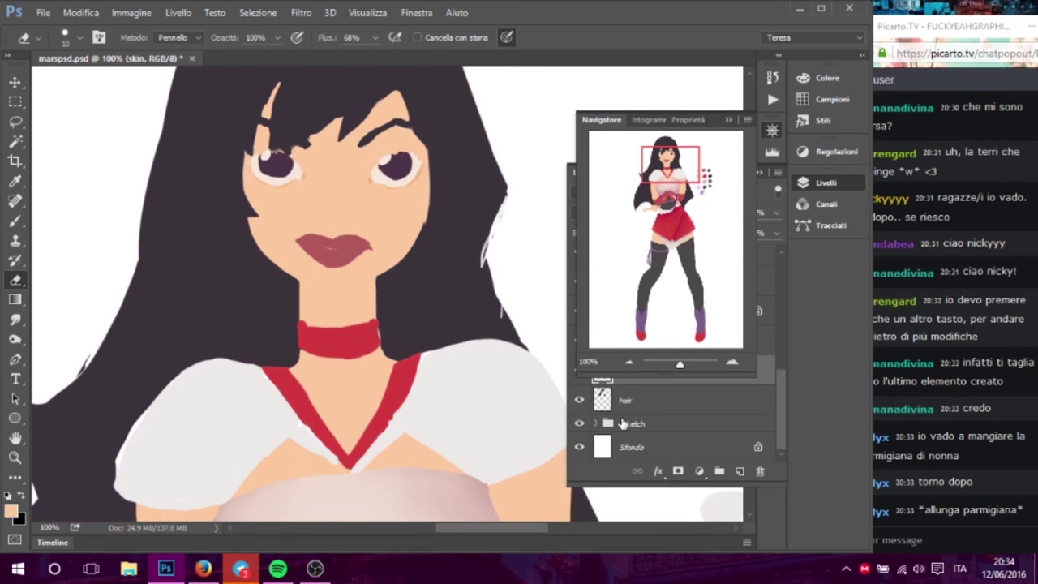
- Reshape the hair's right edge down to the shoulder in dark colour, then reselect the skin layer
click(627, 400)
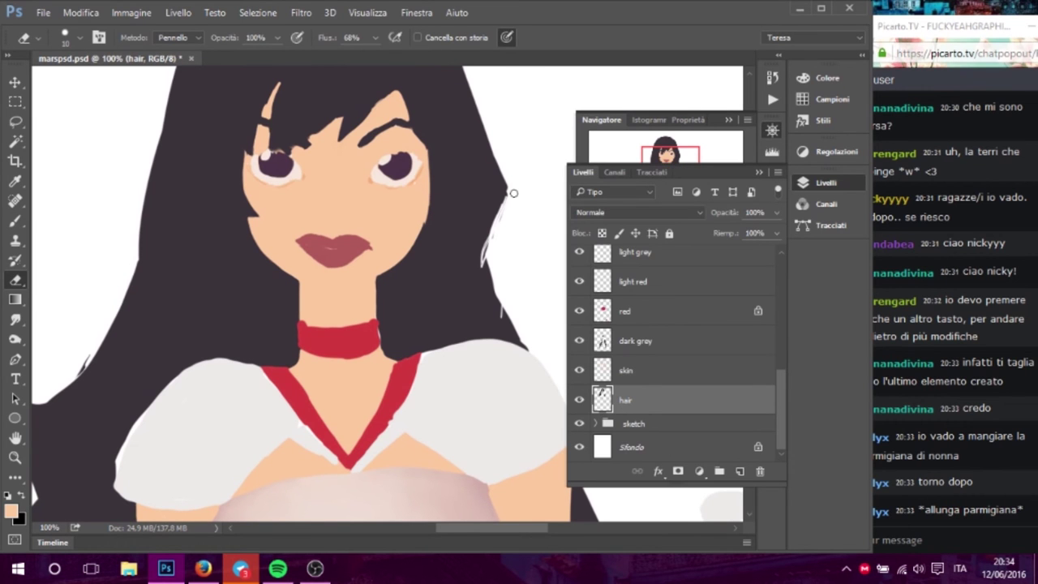
drag(512, 188, 499, 235)
drag(497, 292, 521, 334)
click(15, 220)
alt+click(453, 254)
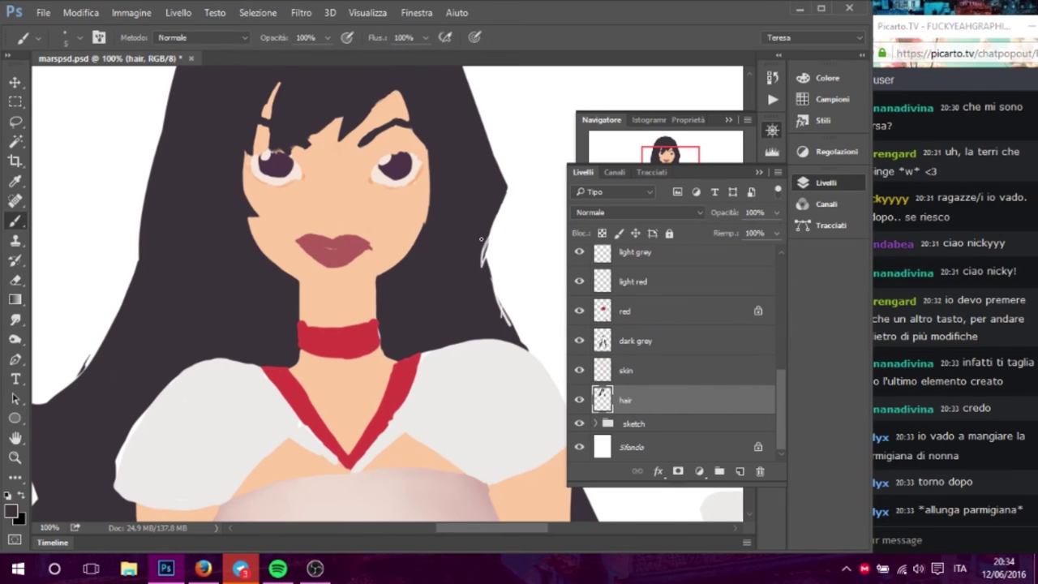
mouse_move(500, 324)
mouse_down()
mouse_move(496, 293)
mouse_move(504, 316)
mouse_up()
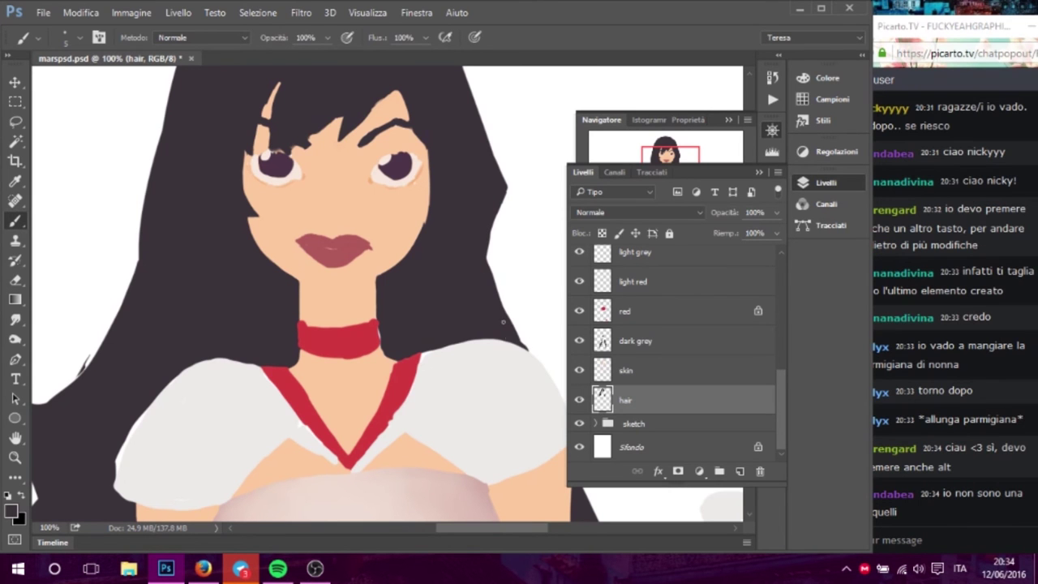
drag(509, 334, 479, 247)
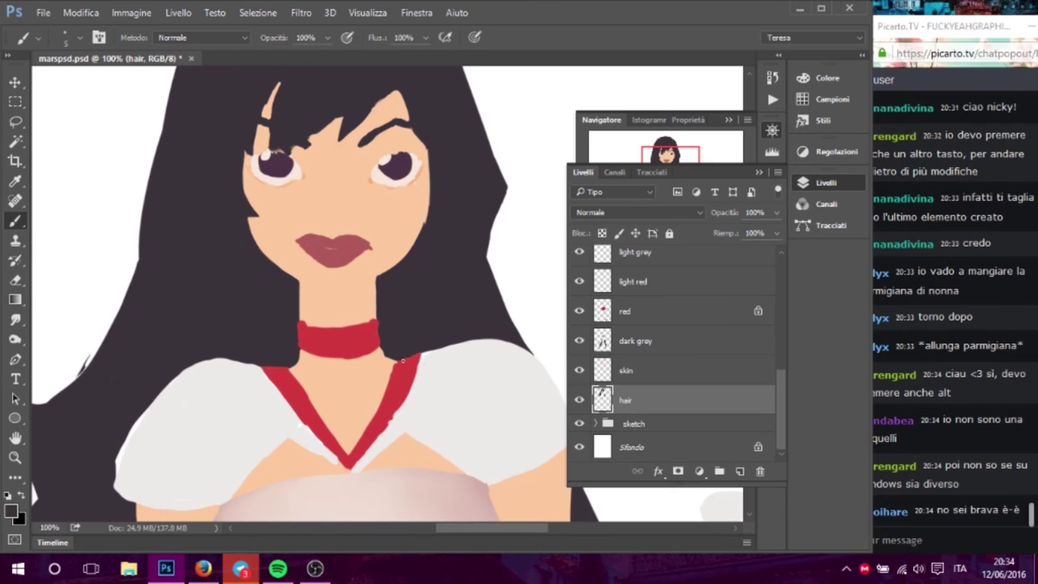
click(651, 373)
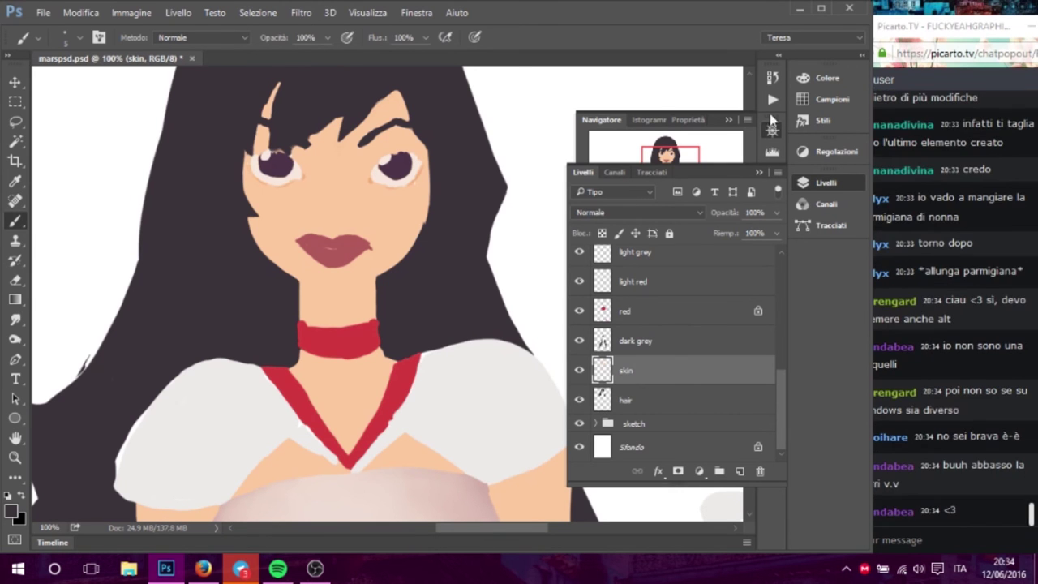
- Zoom in on the face and neck with the Navigator and take the Eraser
click(712, 143)
click(732, 362)
click(685, 170)
drag(685, 170, 672, 172)
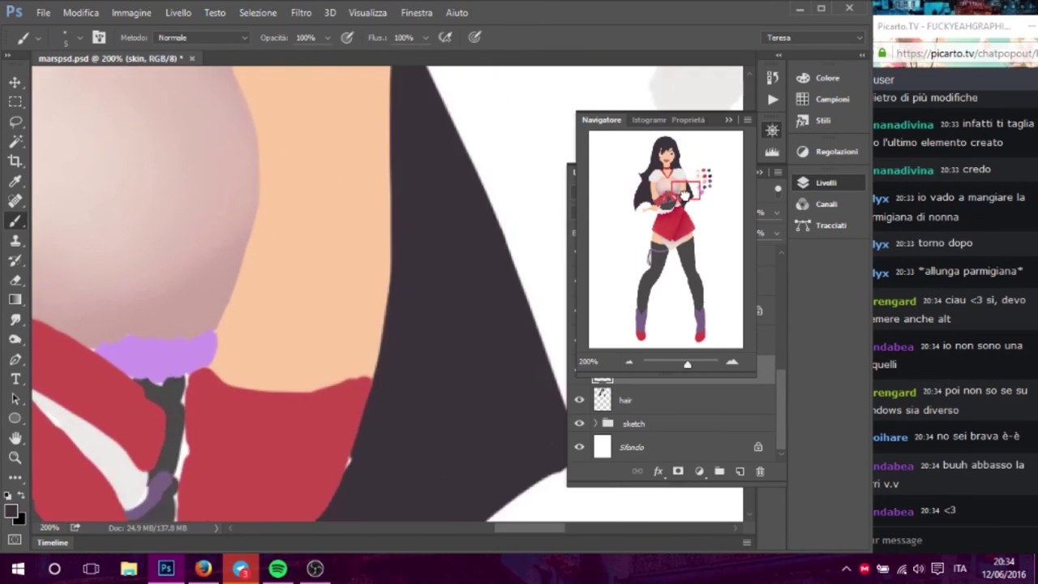
click(15, 279)
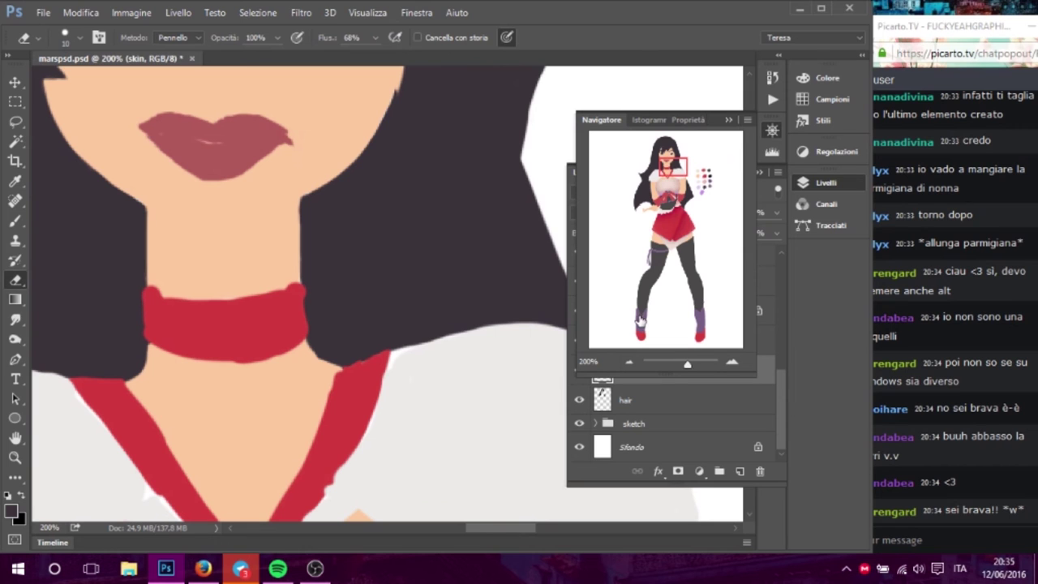
- Erase the rough skin edge below the skirt and lock the skin layer's transparent pixels
click(629, 363)
click(628, 362)
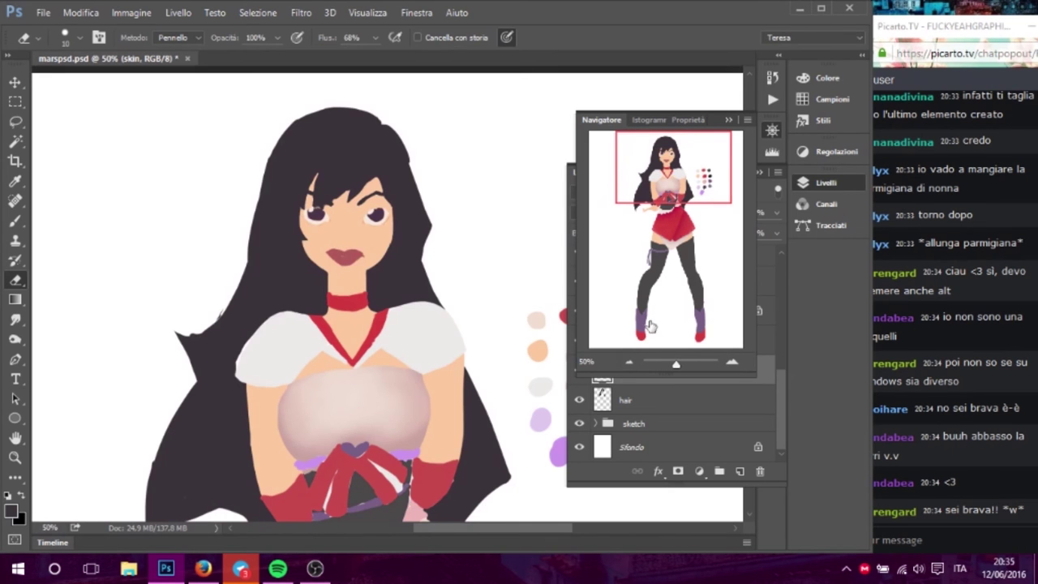
mouse_move(668, 179)
mouse_down()
mouse_move(669, 284)
mouse_move(670, 266)
mouse_up()
click(732, 365)
click(731, 365)
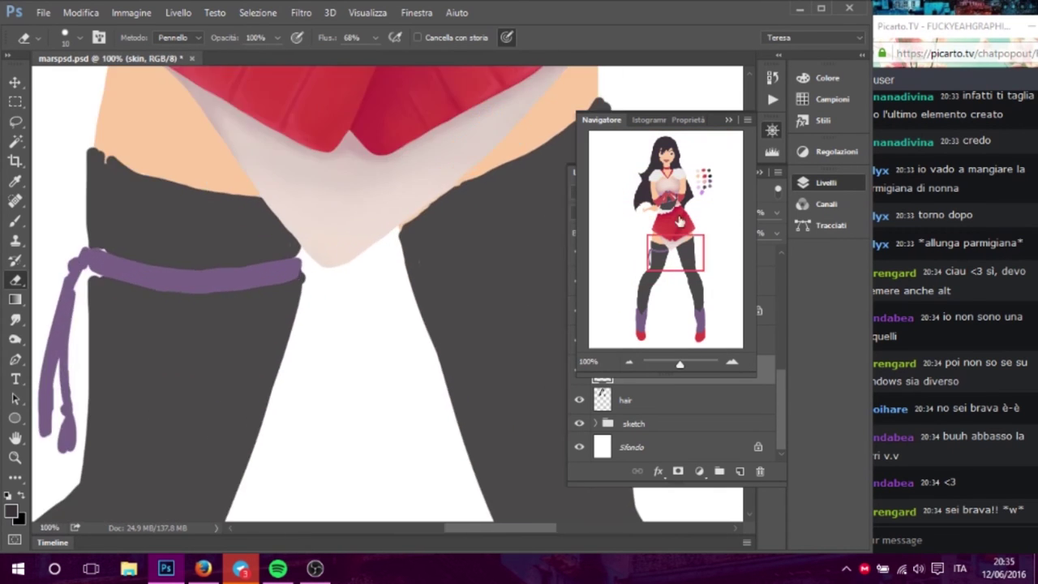
drag(509, 177, 354, 278)
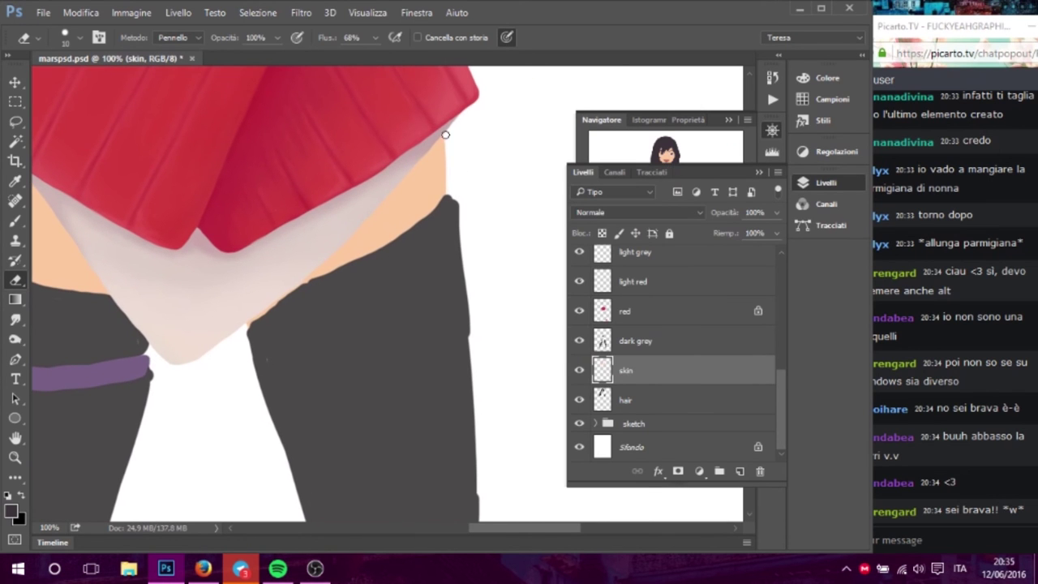
mouse_move(453, 173)
mouse_down()
mouse_move(442, 131)
mouse_move(451, 195)
mouse_up()
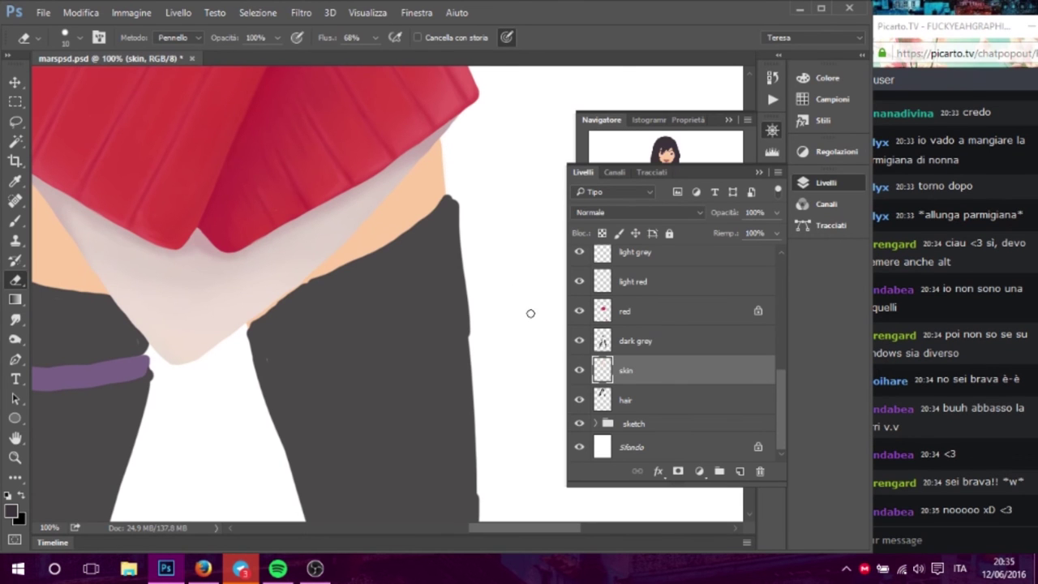
click(602, 232)
scroll(412, 283, up, 2)
scroll(382, 239, up, 2)
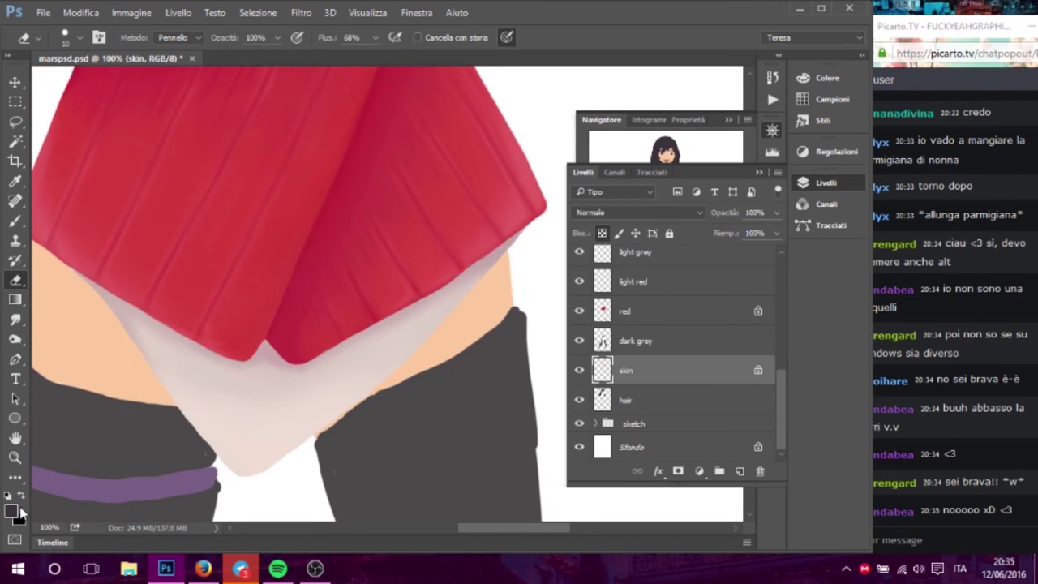
- Make a darker peach shade of the sampled skin tone the foreground colour
click(13, 509)
click(93, 357)
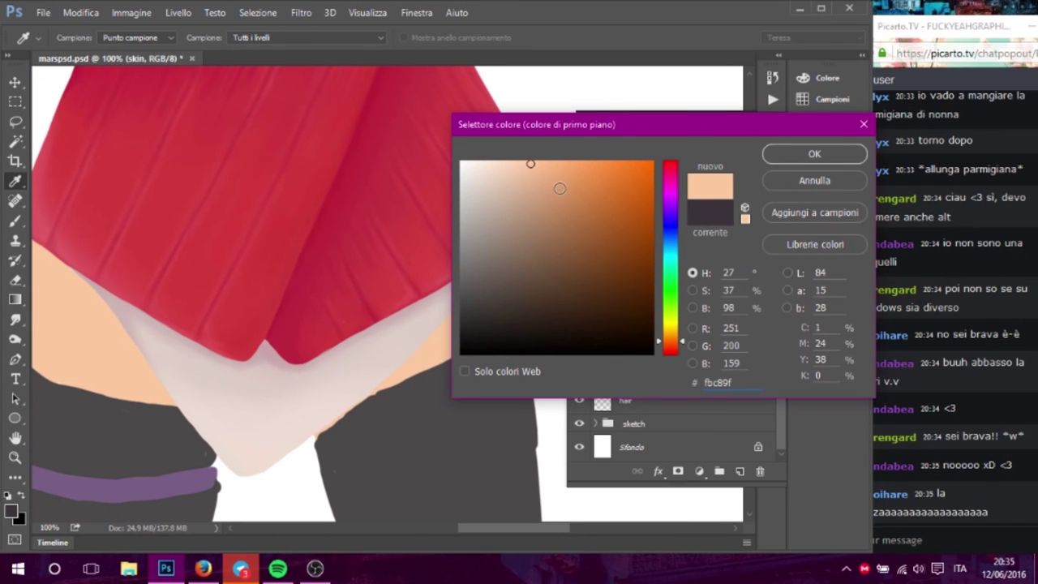
click(564, 188)
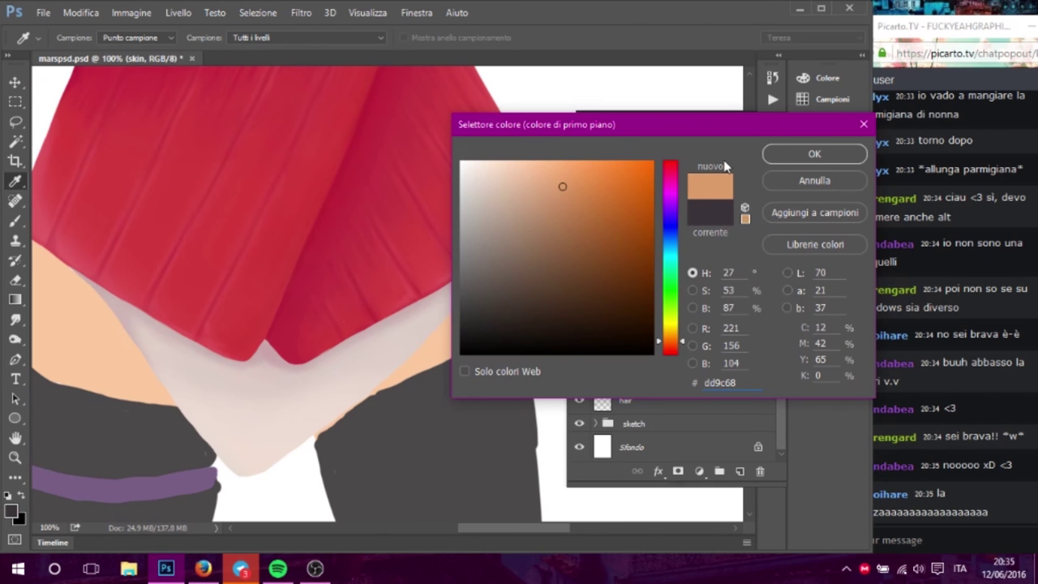
click(557, 179)
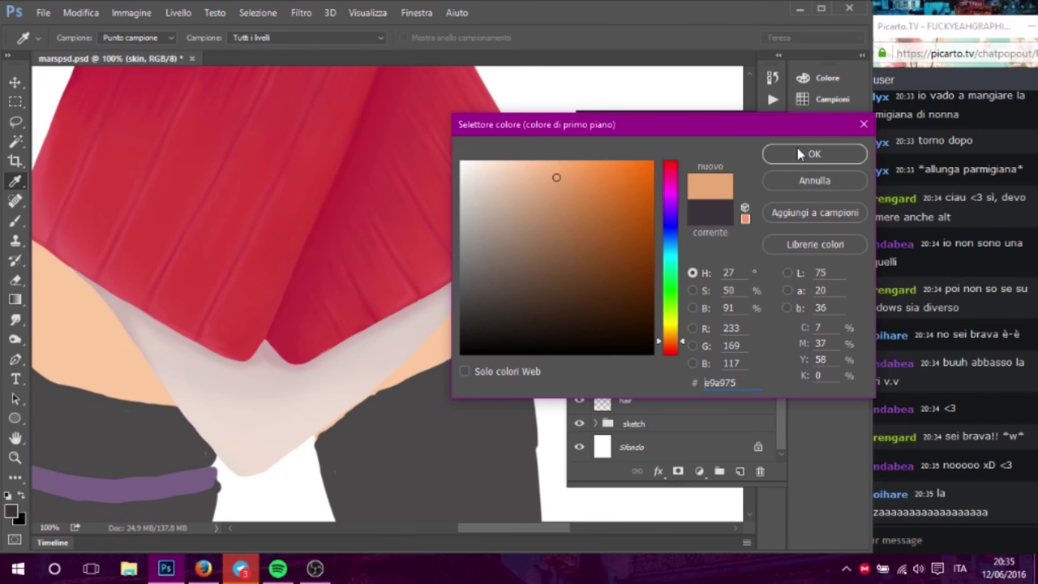
click(799, 154)
- Set the Brush to 31 px with 9% hardness and airbrush build-up enabled
click(18, 223)
click(73, 38)
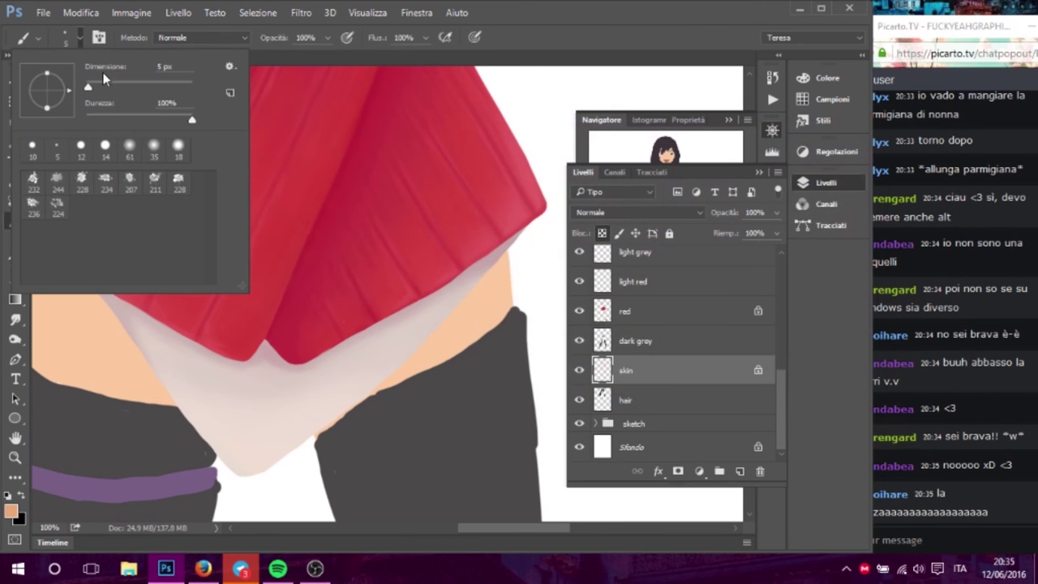
click(94, 119)
drag(91, 88, 101, 85)
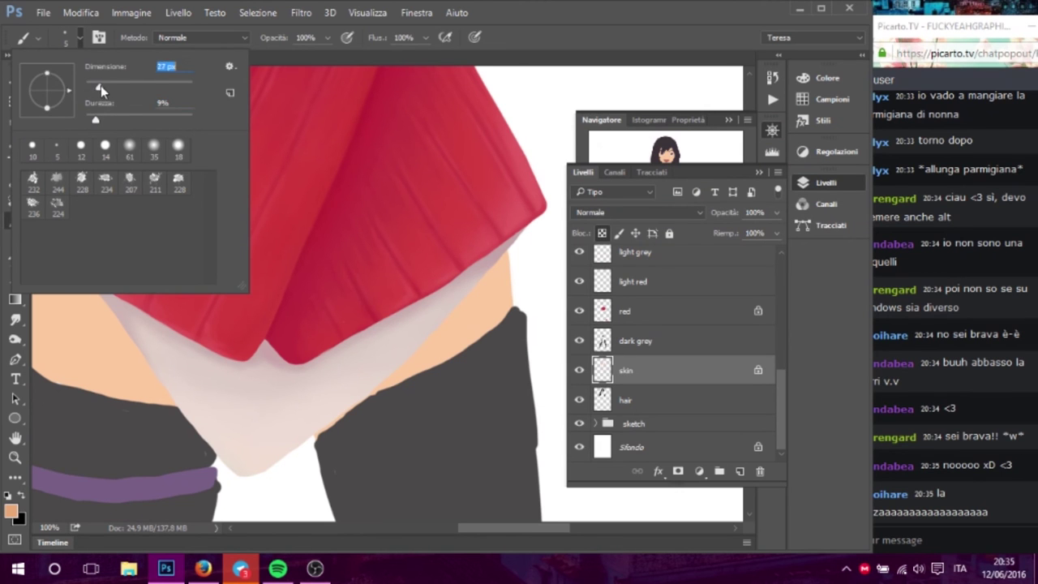
click(348, 37)
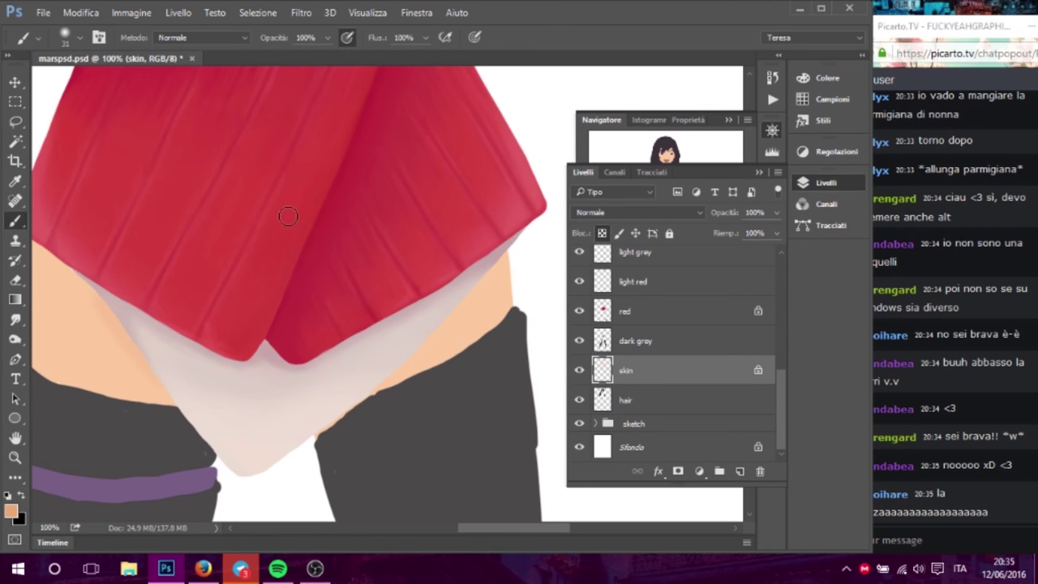
- Set the background to light skin f7c195 and the foreground to reddish peach e99b75
drag(288, 216, 476, 174)
click(18, 521)
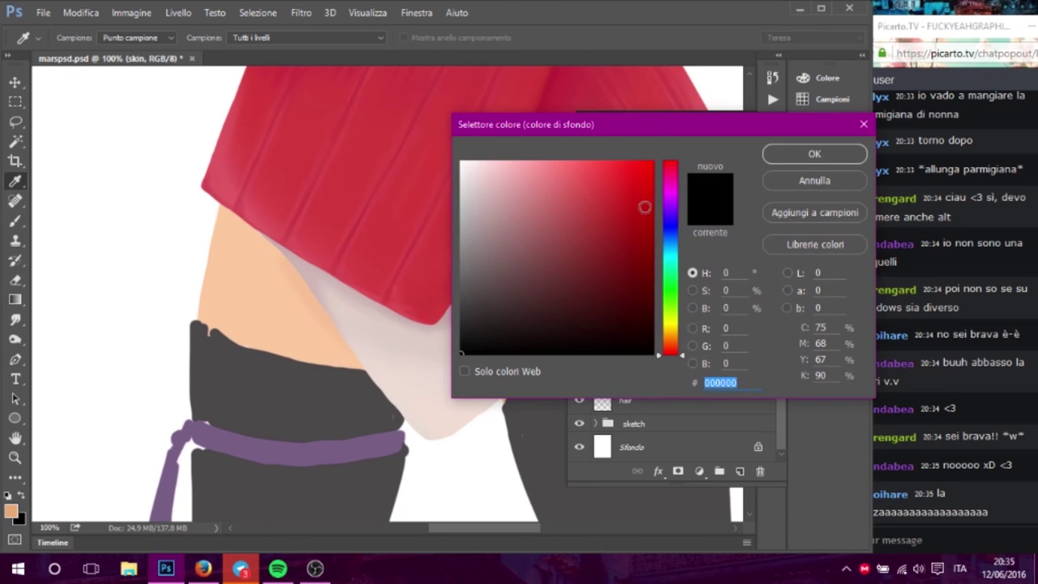
click(305, 284)
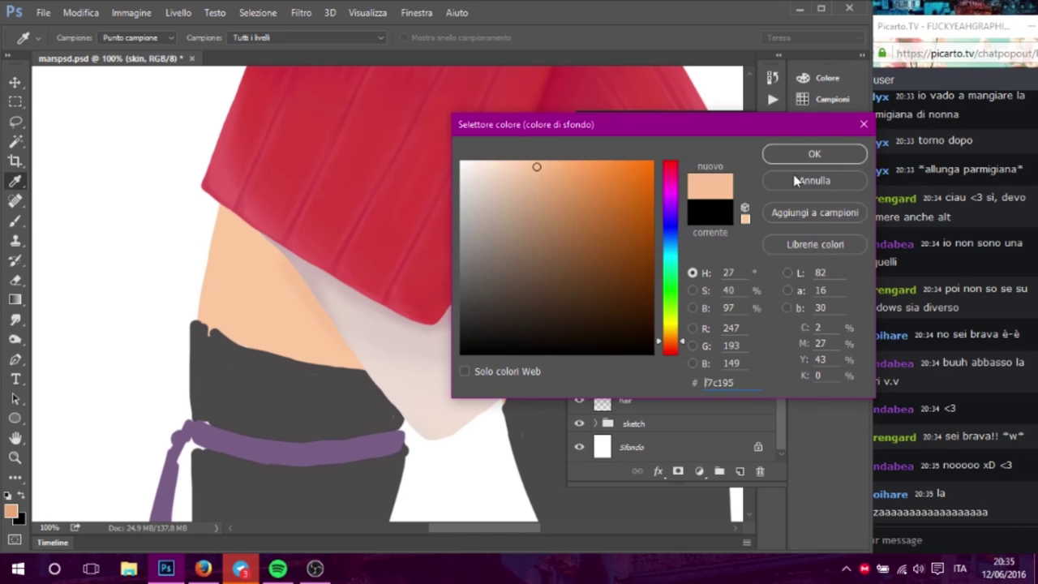
click(817, 182)
click(11, 511)
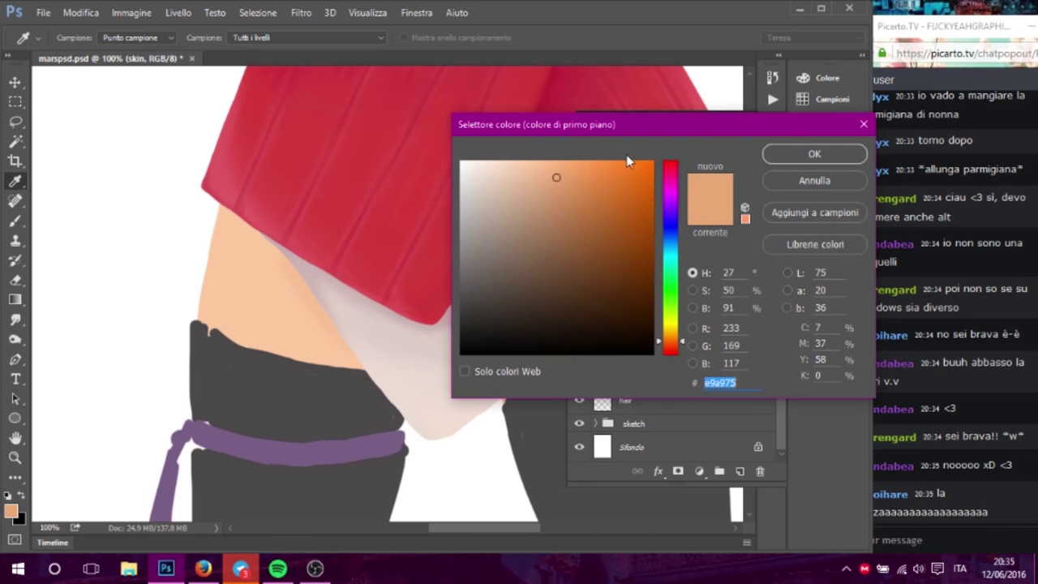
click(671, 344)
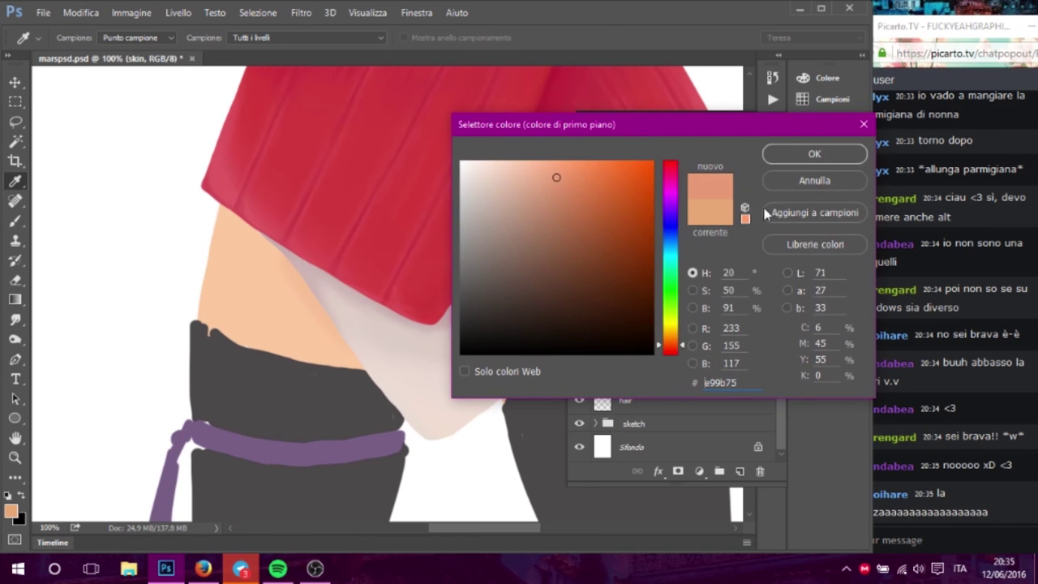
click(793, 161)
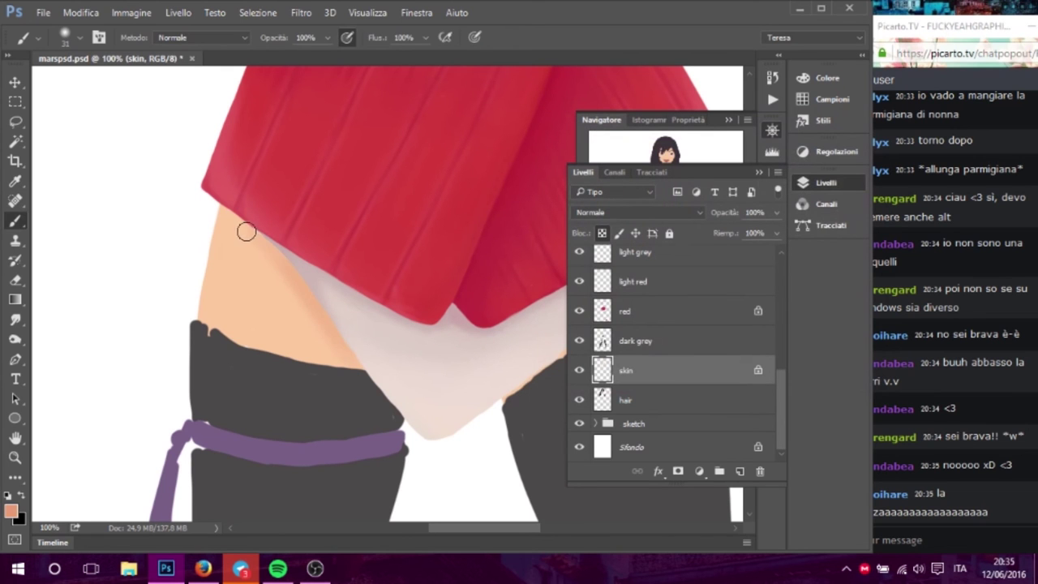
- Sample the thigh and skirt-edge skin colours and frame the legs and left stocking
key(alt)
alt+click(300, 297)
alt+click(280, 251)
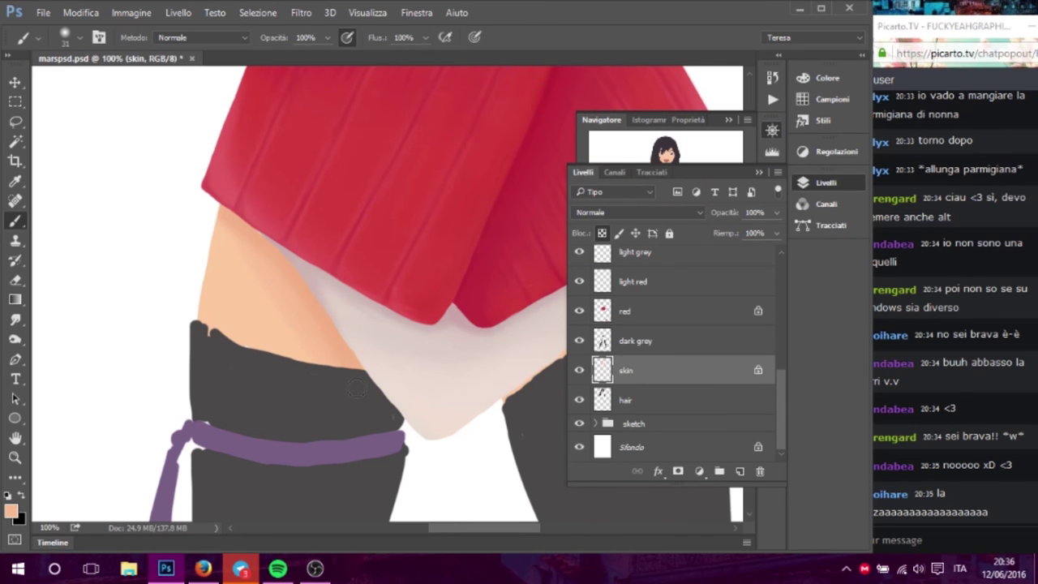
drag(438, 321, 245, 315)
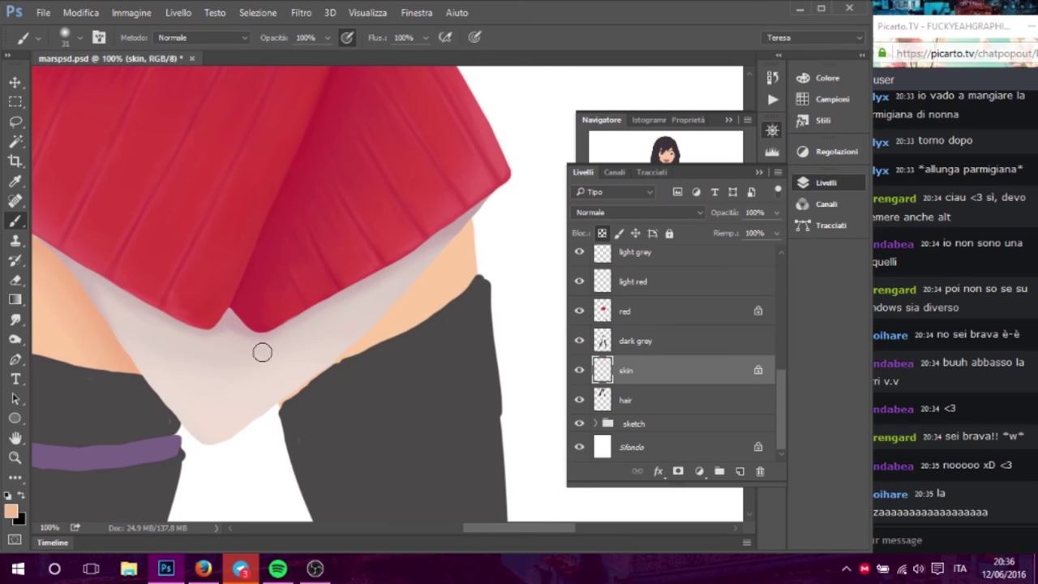
drag(133, 280, 193, 337)
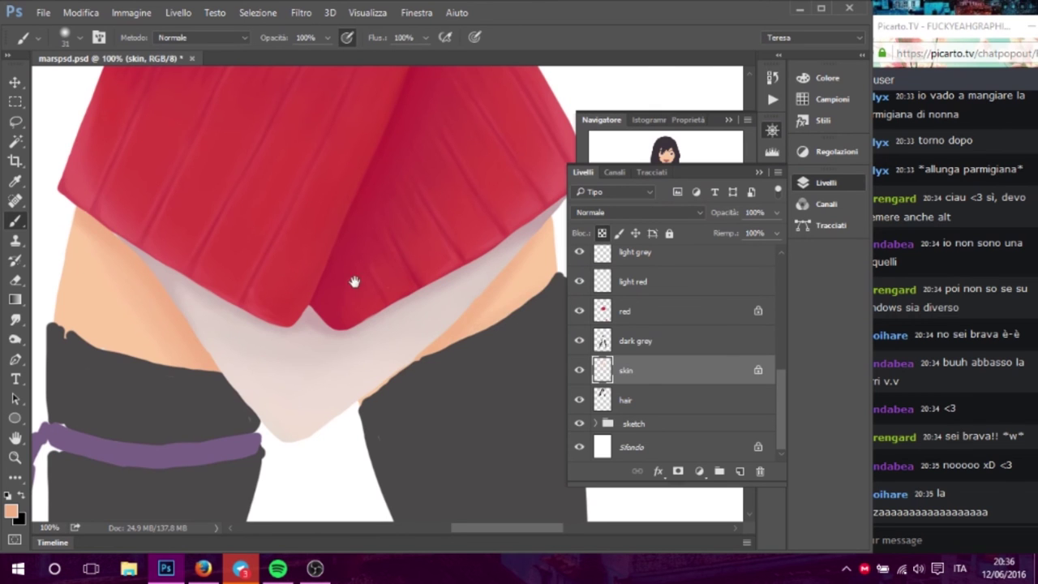
scroll(352, 280, up, 5)
scroll(359, 227, up, 5)
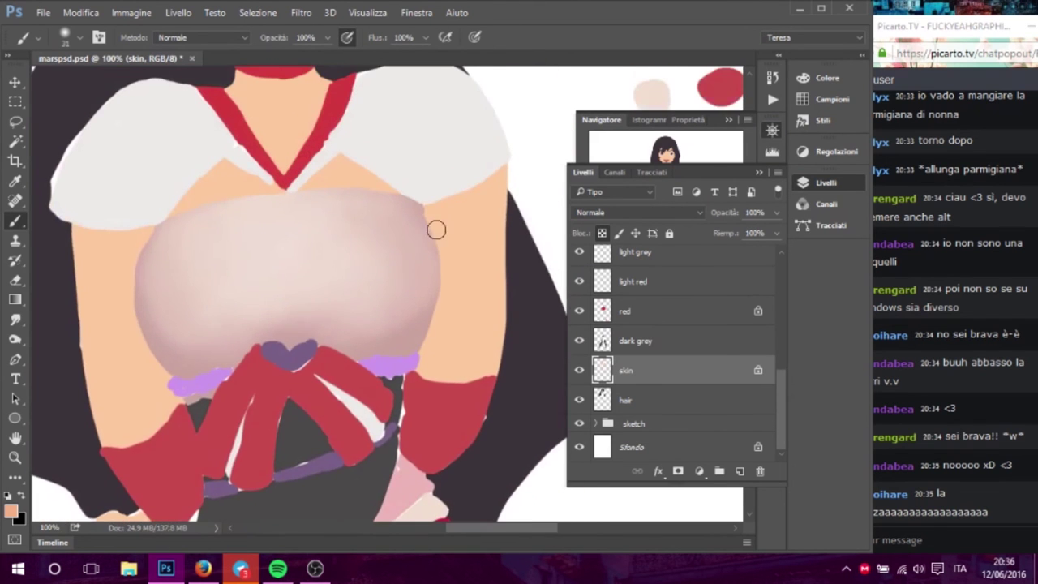
scroll(436, 255, up, 3)
scroll(400, 283, down, 2)
scroll(429, 234, down, 1)
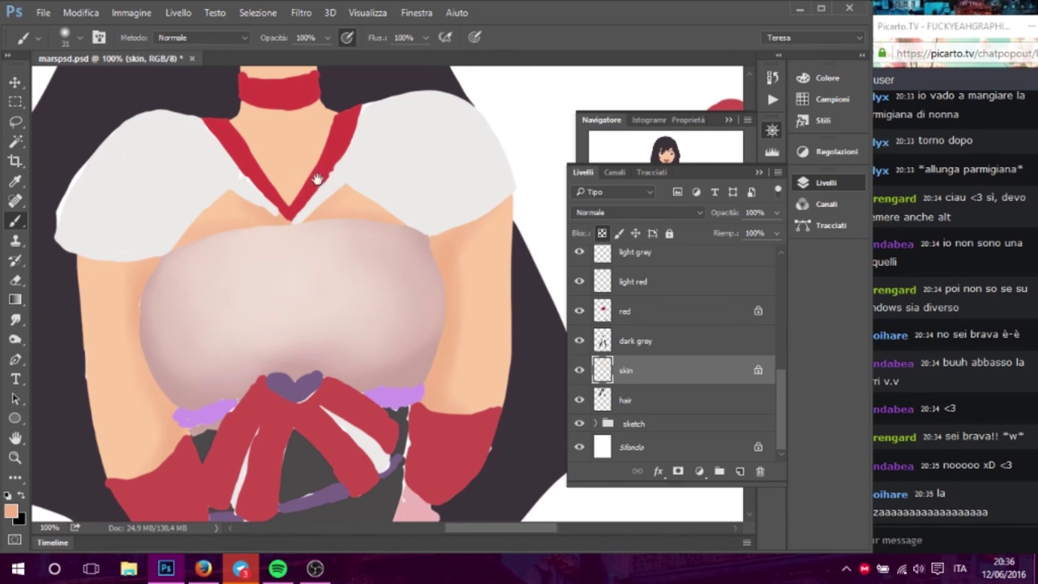
- Move up over the neck, lips, eyes and hair, then back down to the bow and skirt
drag(318, 180, 325, 244)
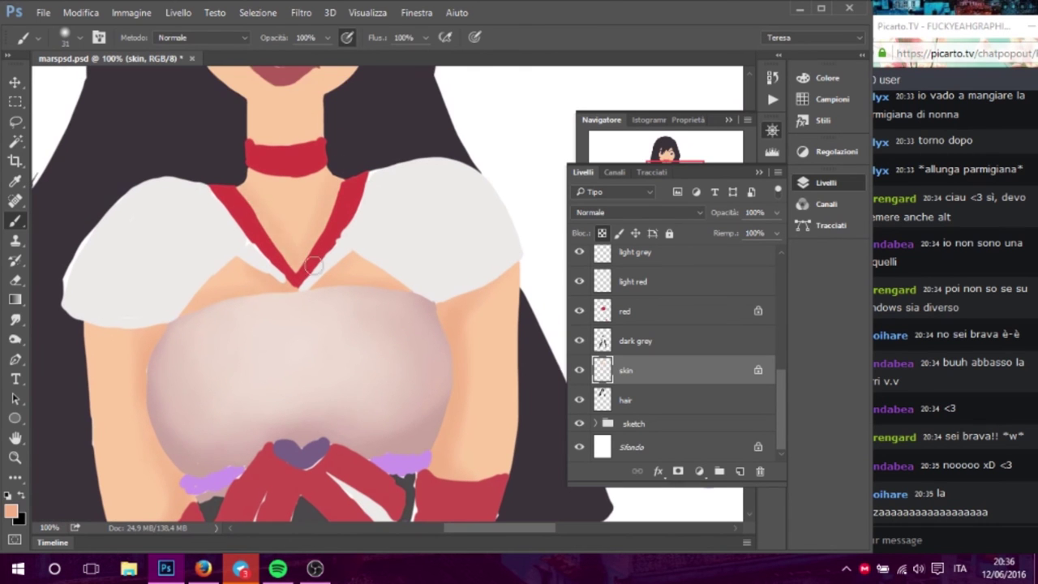
drag(405, 228, 413, 288)
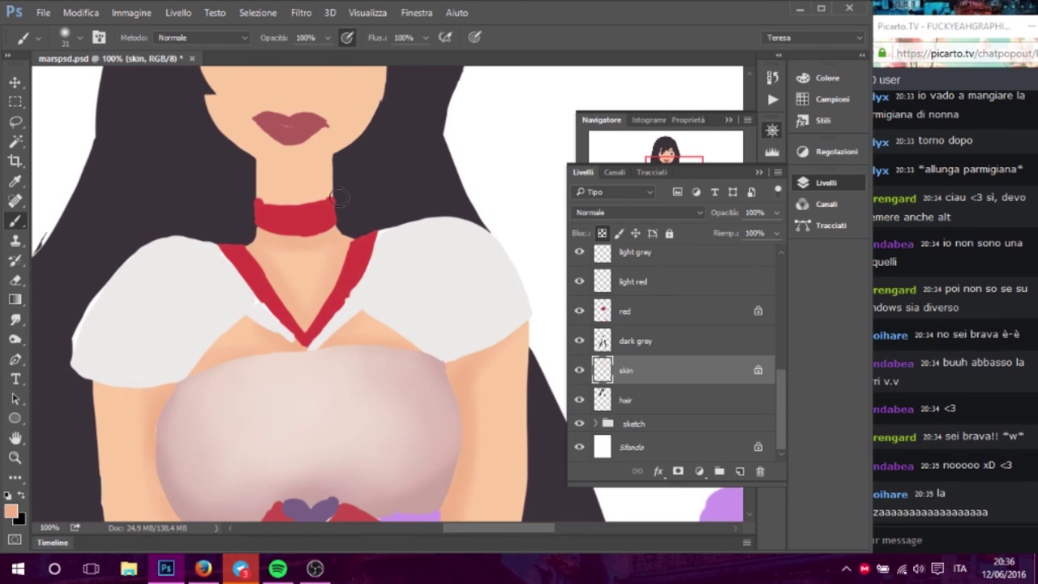
drag(414, 159, 411, 224)
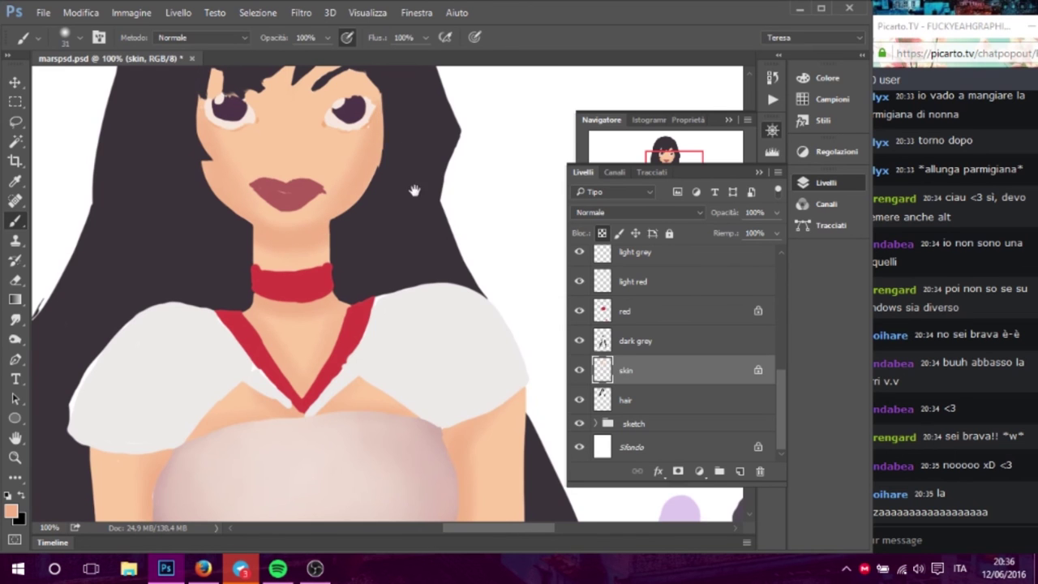
drag(415, 190, 402, 259)
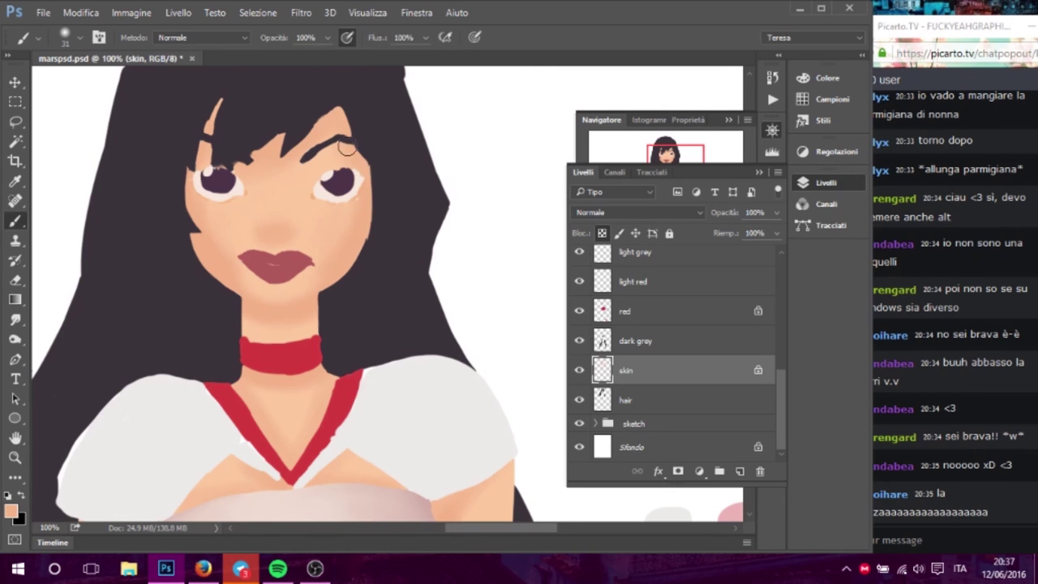
scroll(308, 287, down, 2)
scroll(280, 227, down, 1)
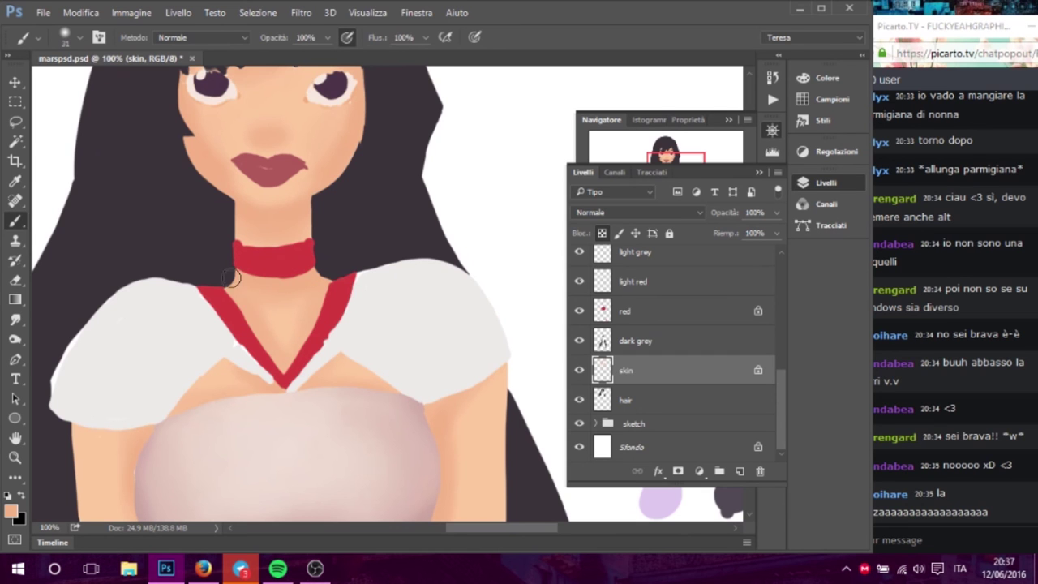
scroll(378, 398, down, 3)
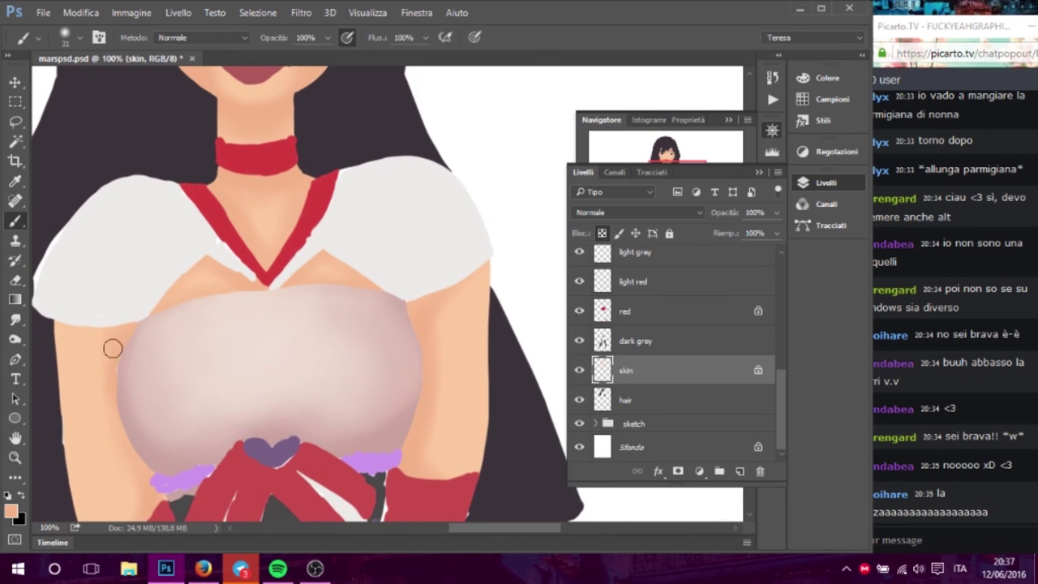
drag(244, 389, 248, 274)
- Unlock transparency on the skin layer and shrink the brush to a small 11 px tip
mouse_move(260, 219)
mouse_down()
mouse_move(333, 254)
mouse_move(346, 249)
mouse_up()
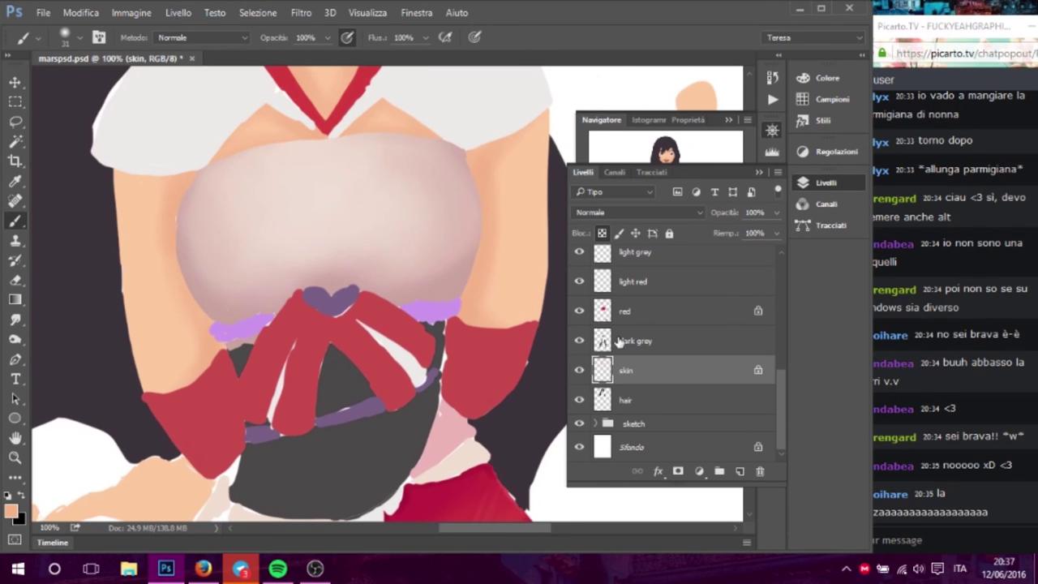
click(758, 372)
click(78, 38)
click(84, 88)
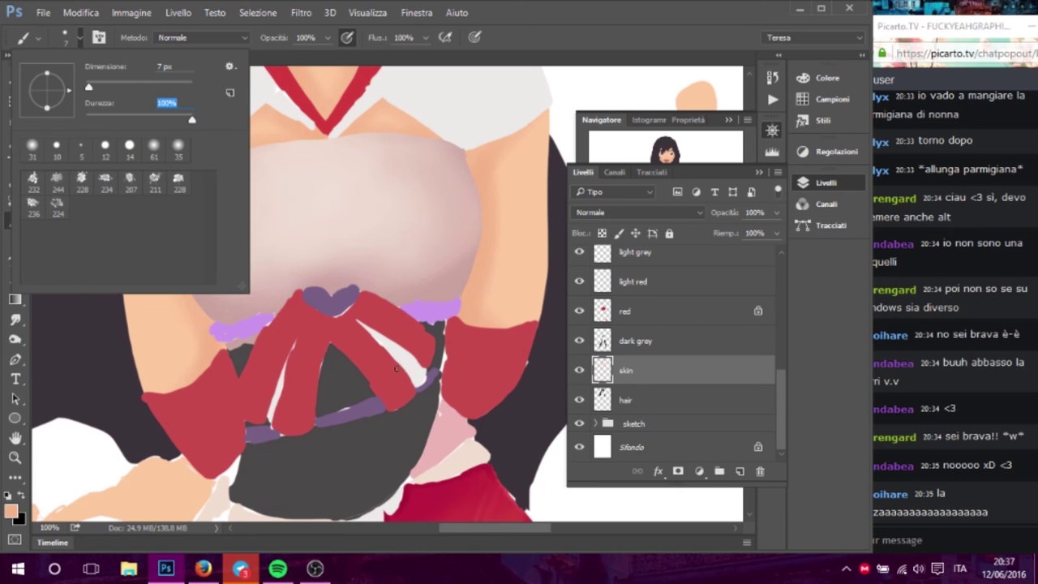
drag(96, 87, 93, 93)
key(Return)
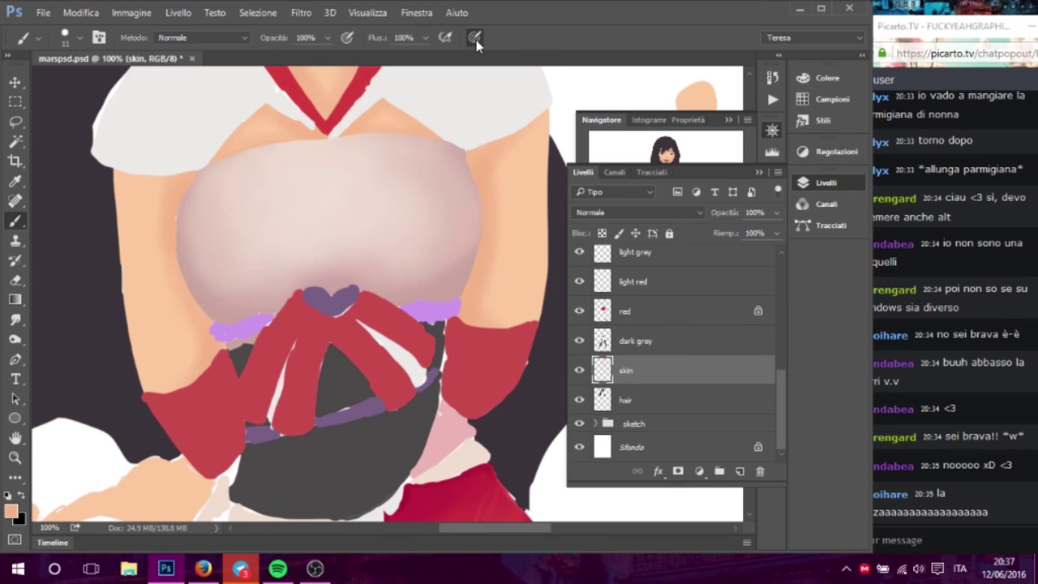
- Zoom the view to 200% on the chest's left edge with the Navigator
click(687, 149)
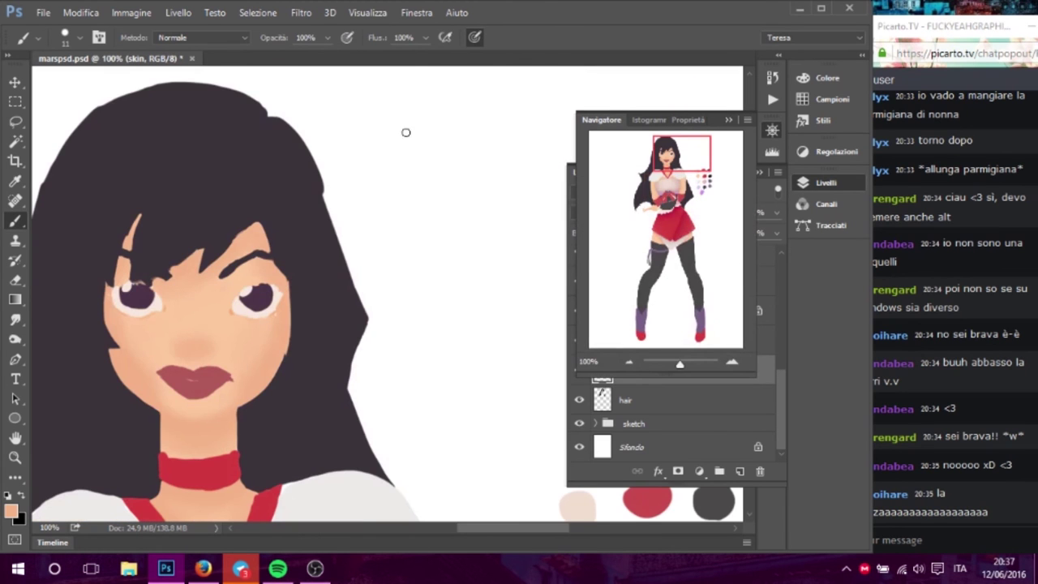
right_click(475, 252)
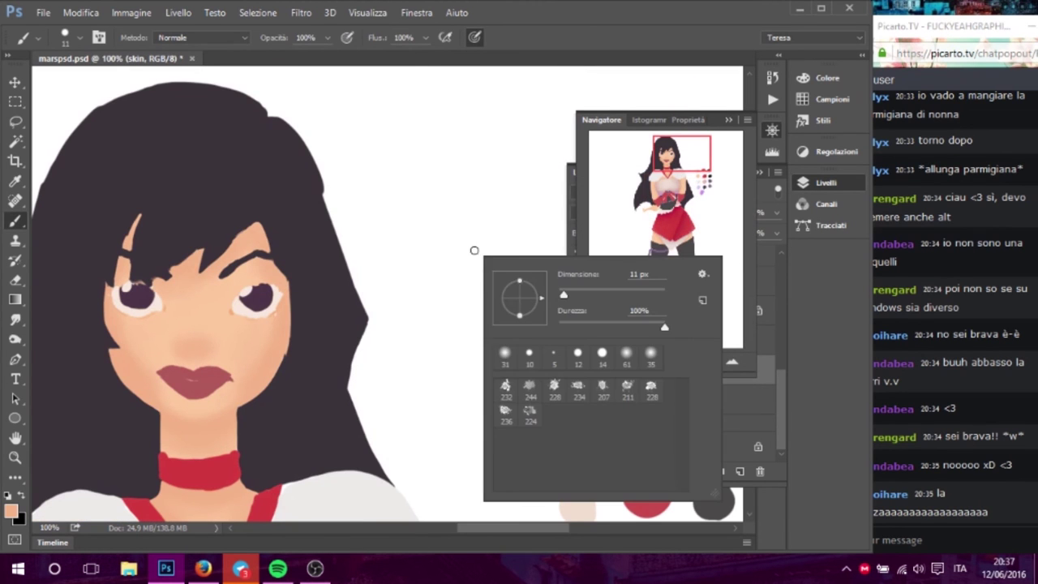
click(680, 159)
drag(680, 159, 659, 197)
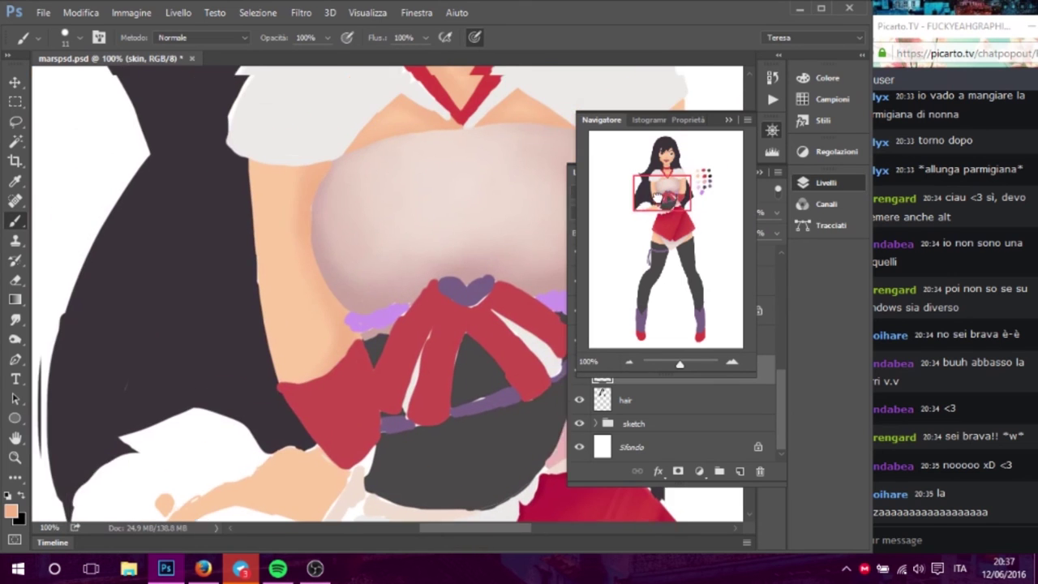
click(733, 362)
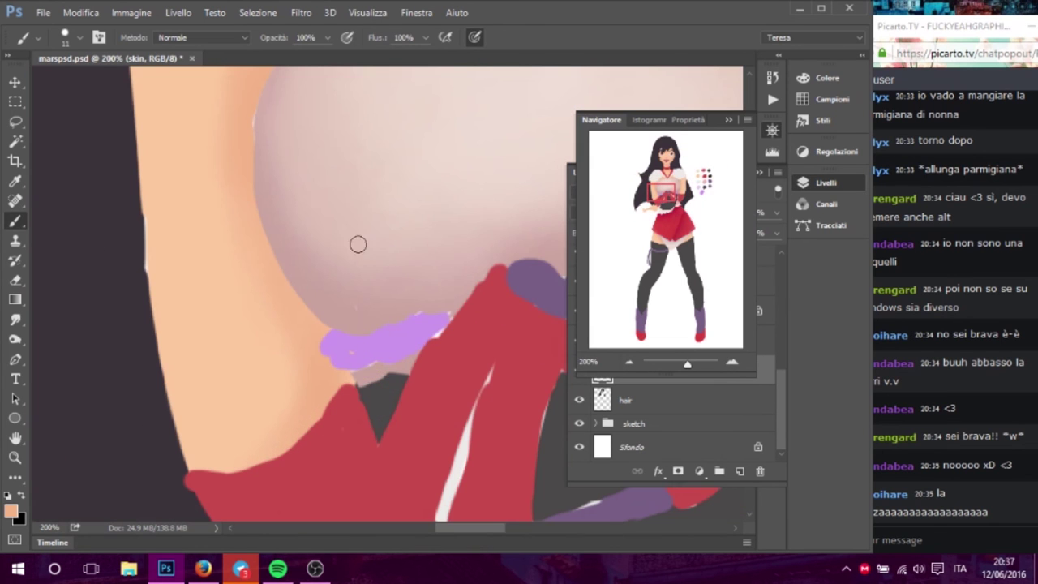
right_click(347, 204)
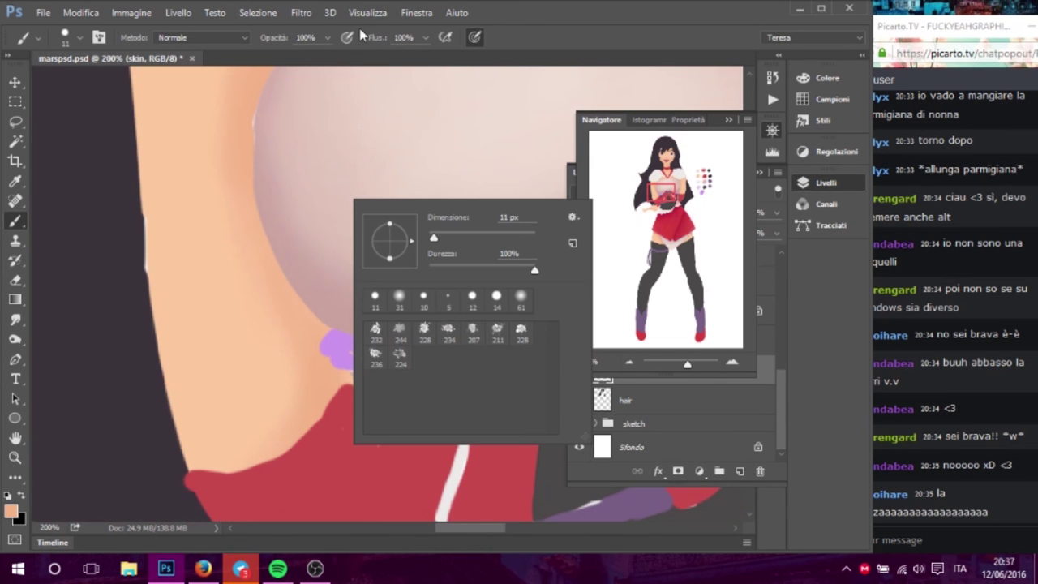
drag(273, 242, 311, 266)
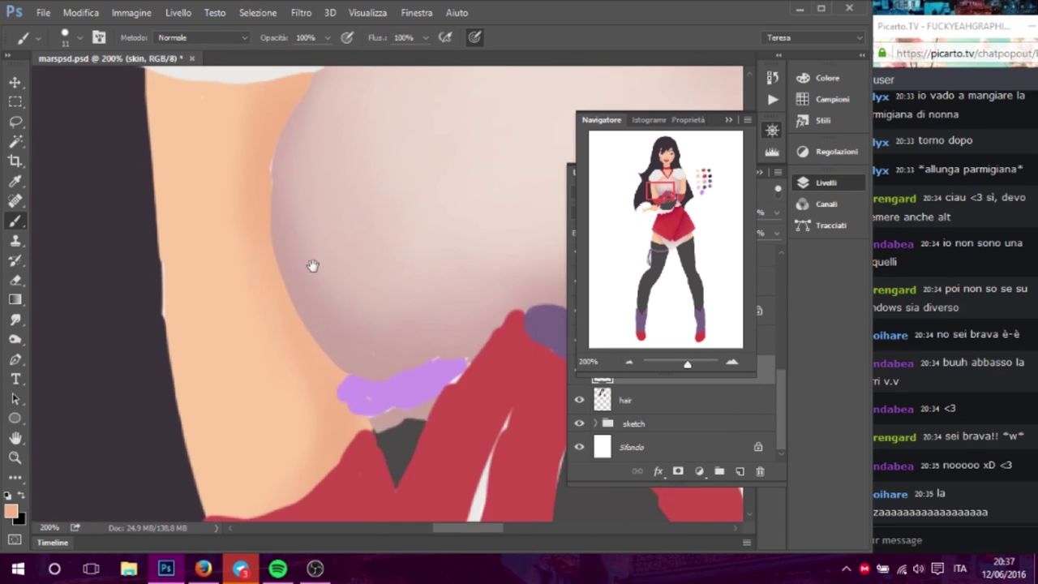
drag(256, 145, 335, 201)
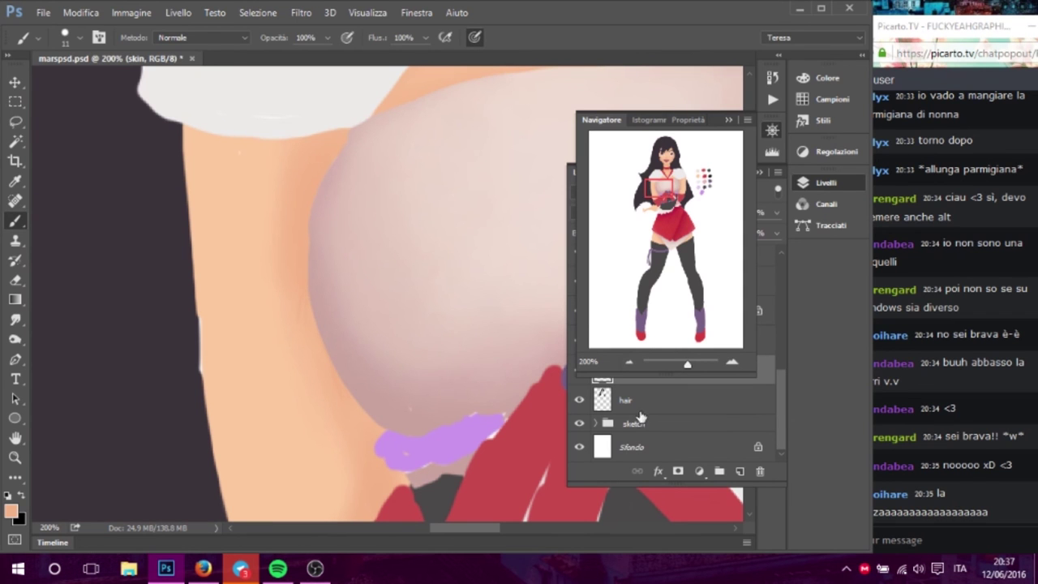
- Unlock the rosy grey layer and erase its shading along the chest's left edge
click(726, 120)
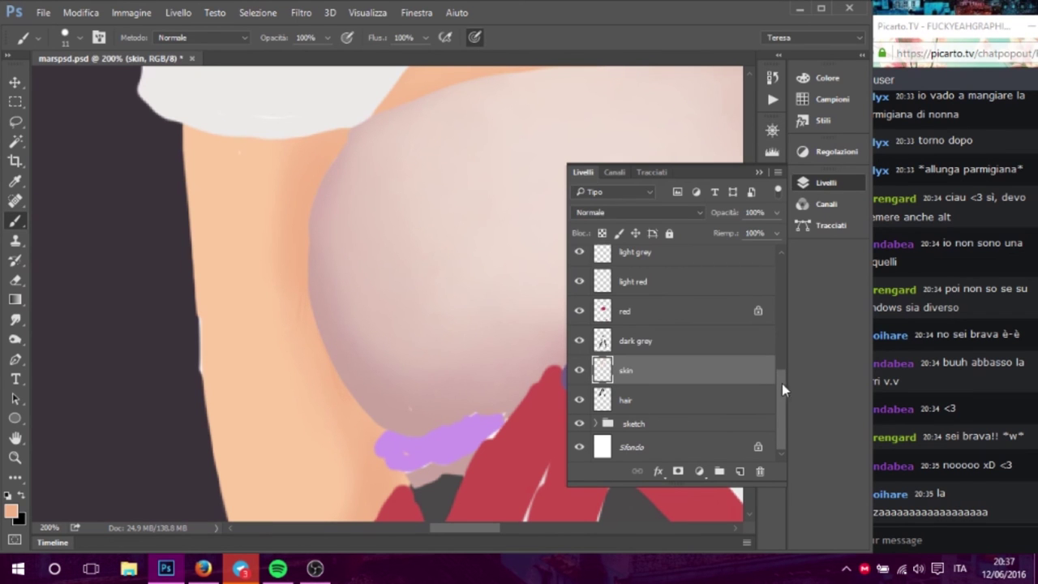
drag(777, 404, 778, 349)
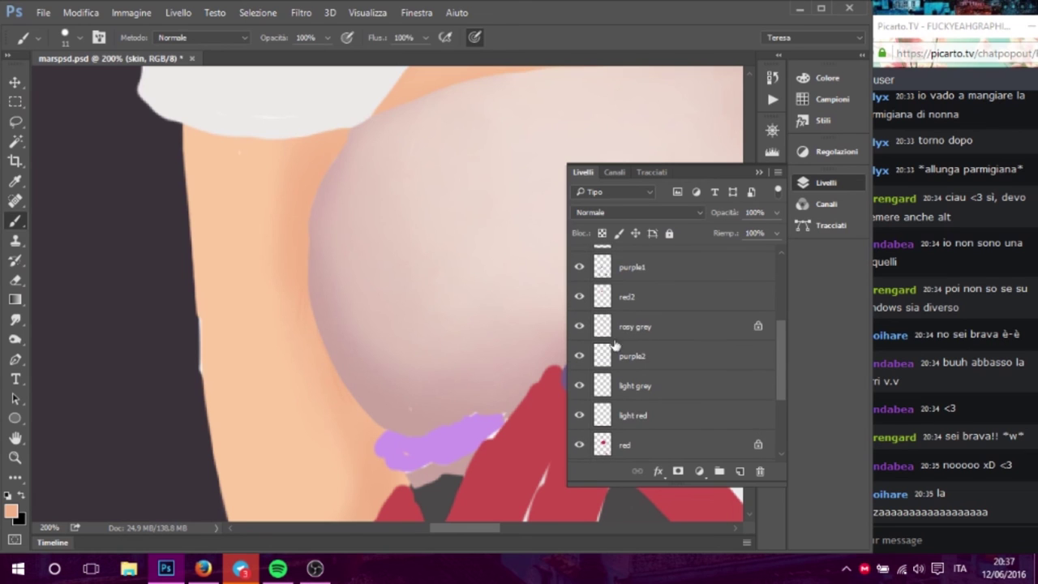
click(734, 324)
click(756, 327)
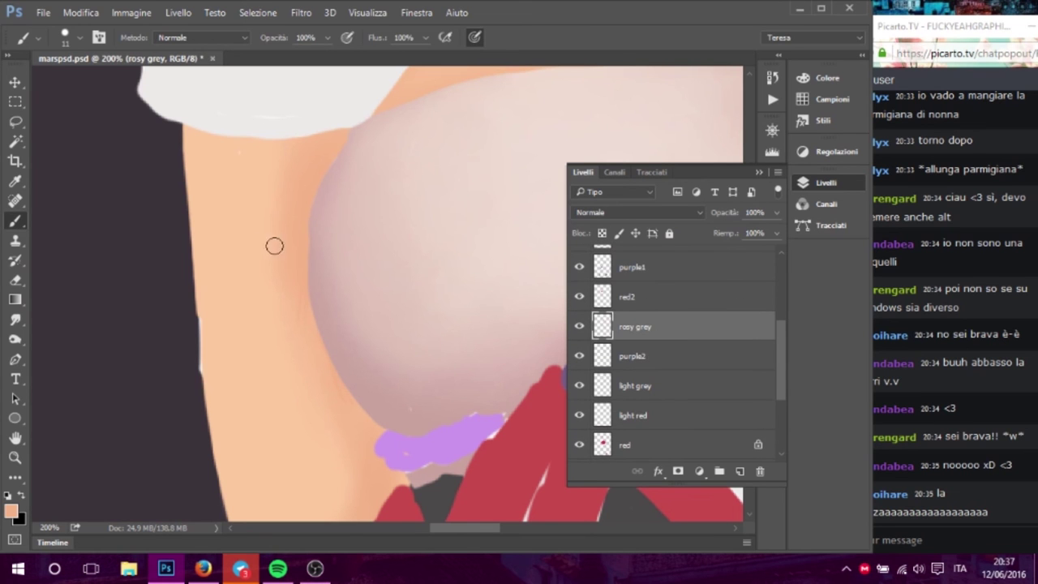
click(15, 279)
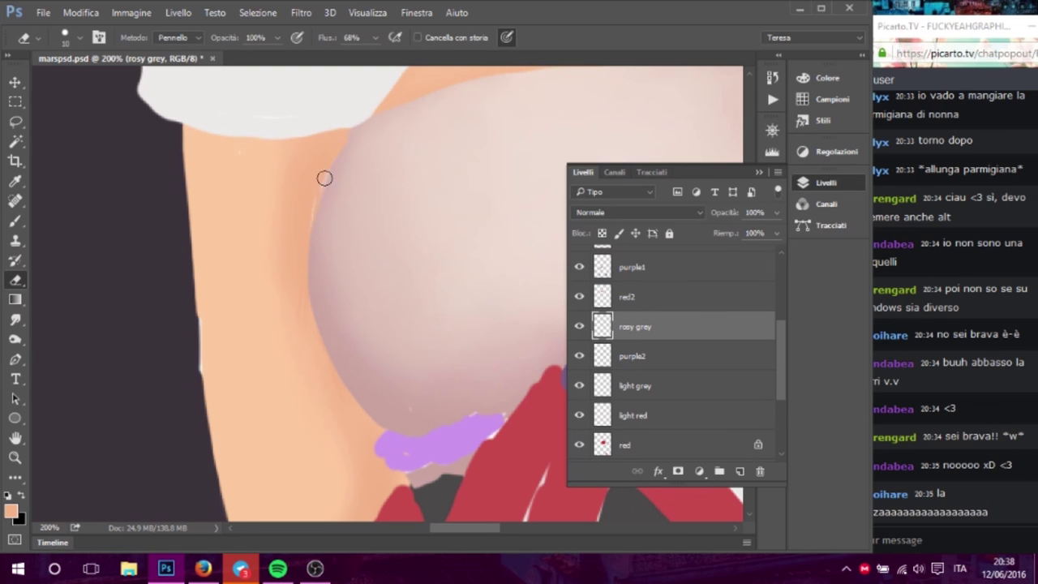
drag(341, 139, 311, 327)
- Paint skin colour on the skin layer over the white sliver at the chest edge
drag(779, 375, 779, 425)
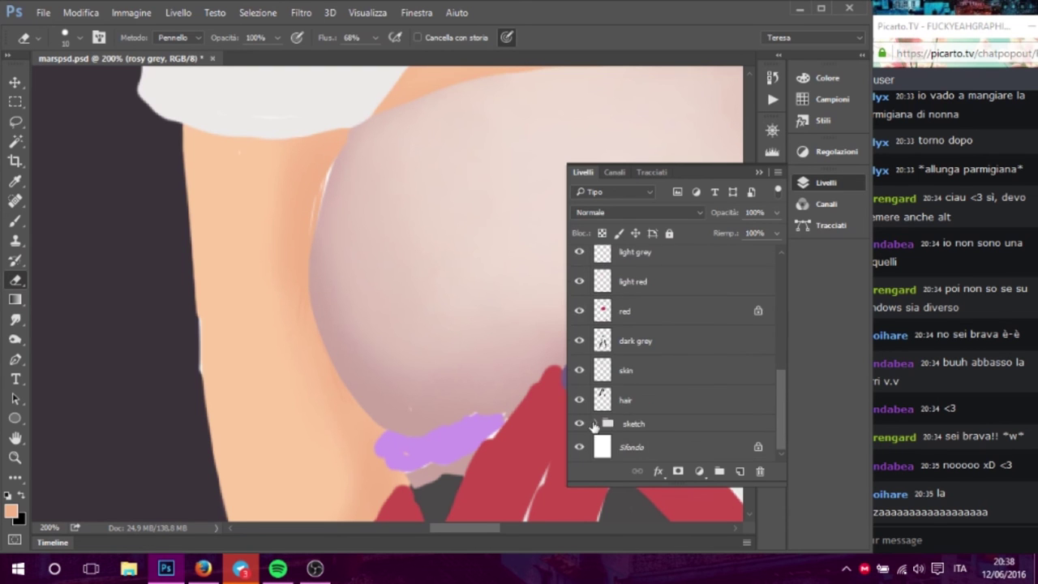
click(630, 373)
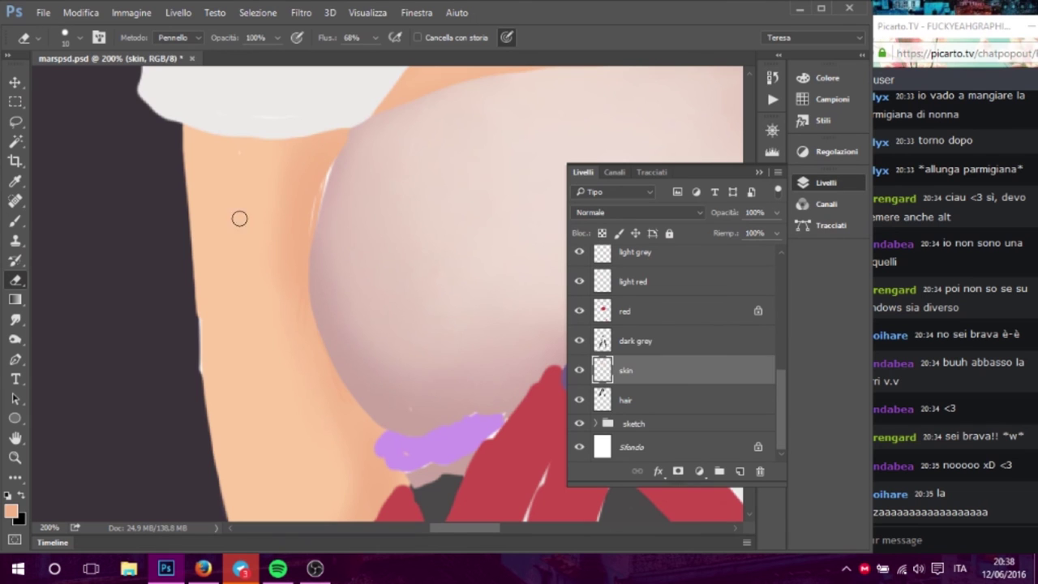
click(18, 219)
drag(324, 158, 300, 269)
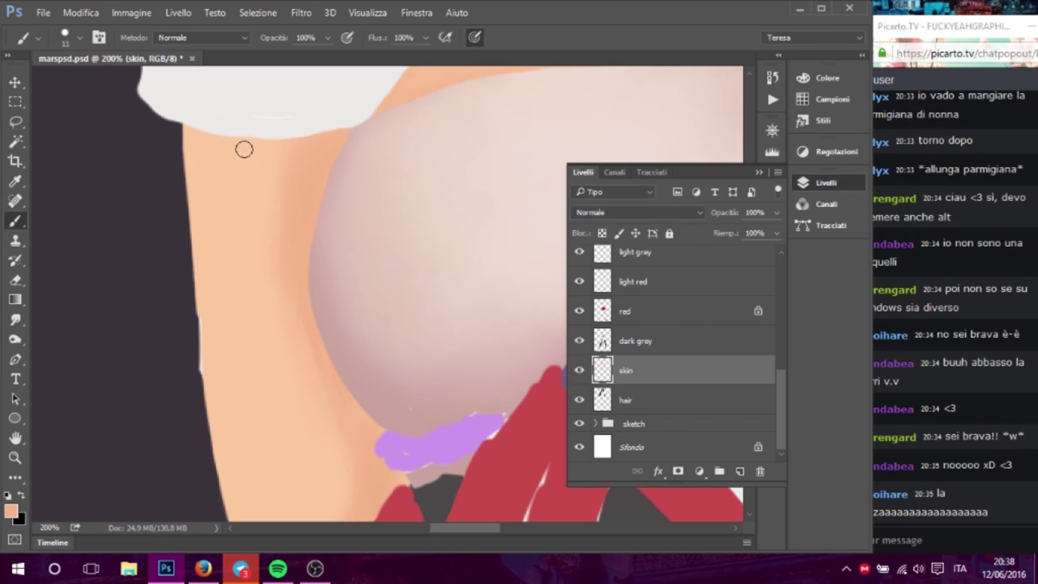
- Set the brush to 22 px at 16% hardness and paint soft skin tone on the arm
click(80, 38)
drag(90, 87, 97, 87)
drag(191, 120, 103, 120)
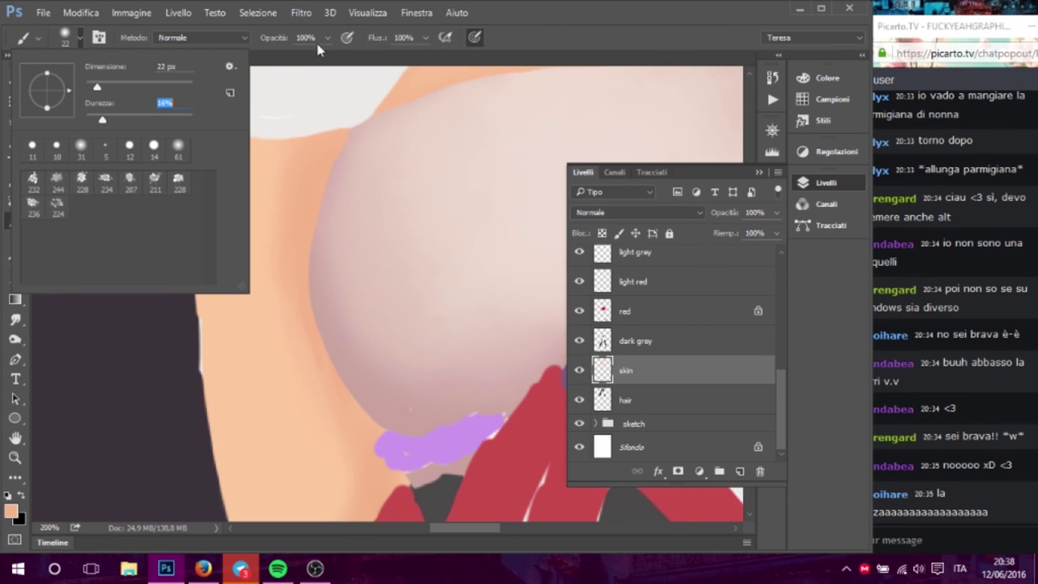
click(352, 42)
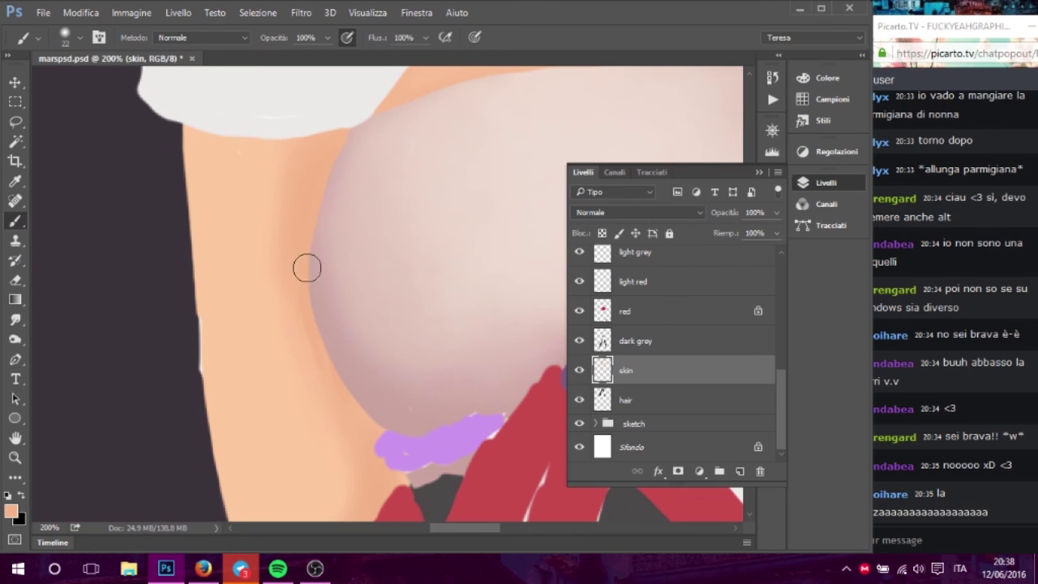
drag(283, 151, 172, 124)
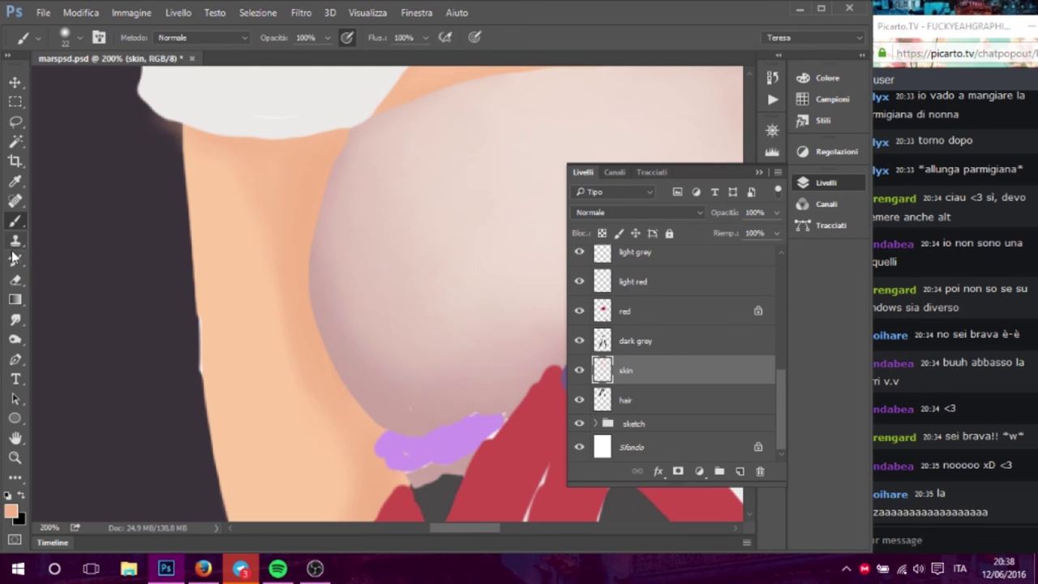
- Lock transparent pixels on the skin layer and set the eraser to 18 px
click(15, 279)
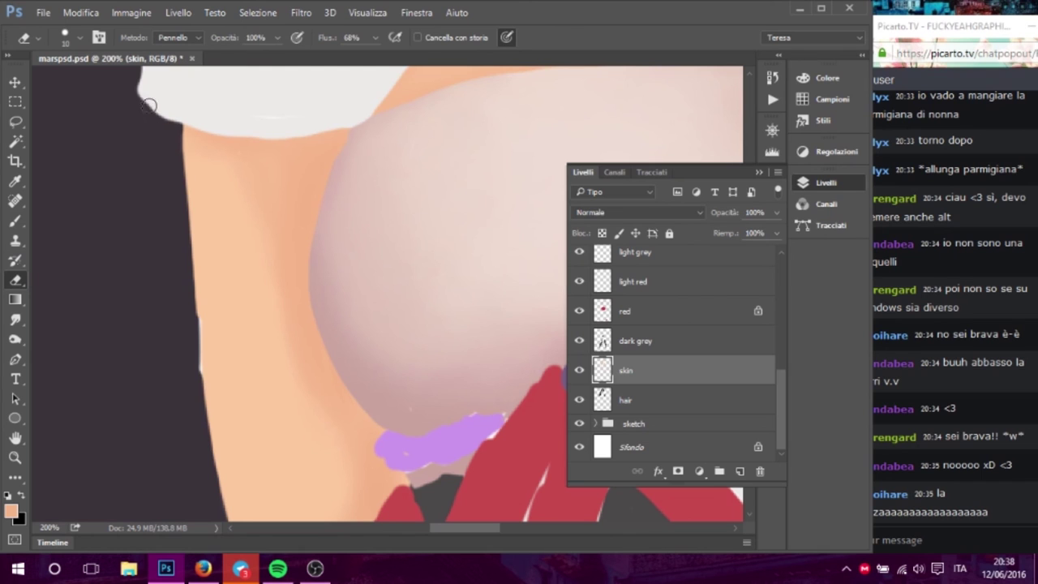
click(603, 234)
click(76, 40)
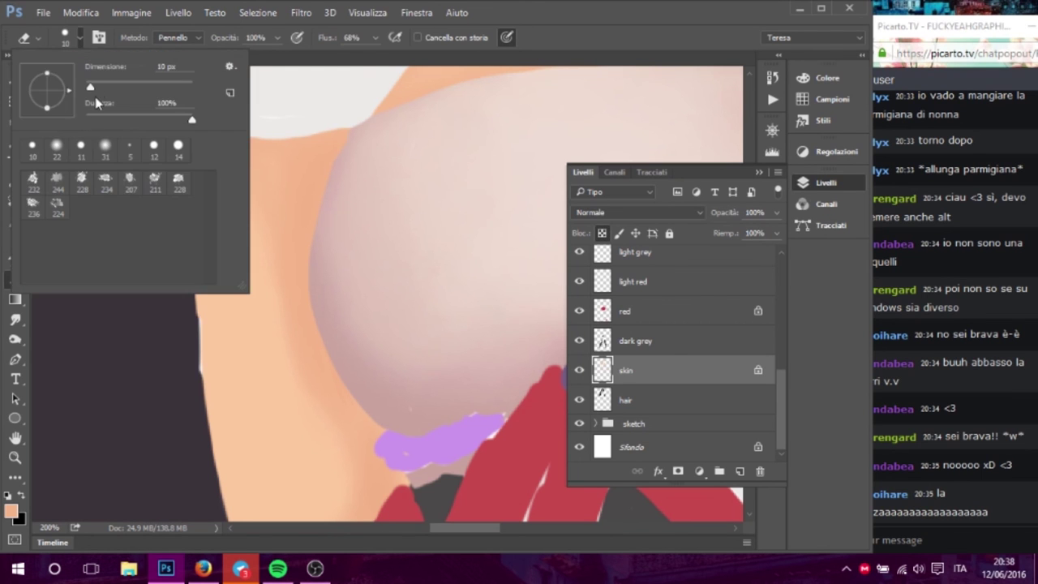
drag(95, 88, 101, 88)
click(285, 331)
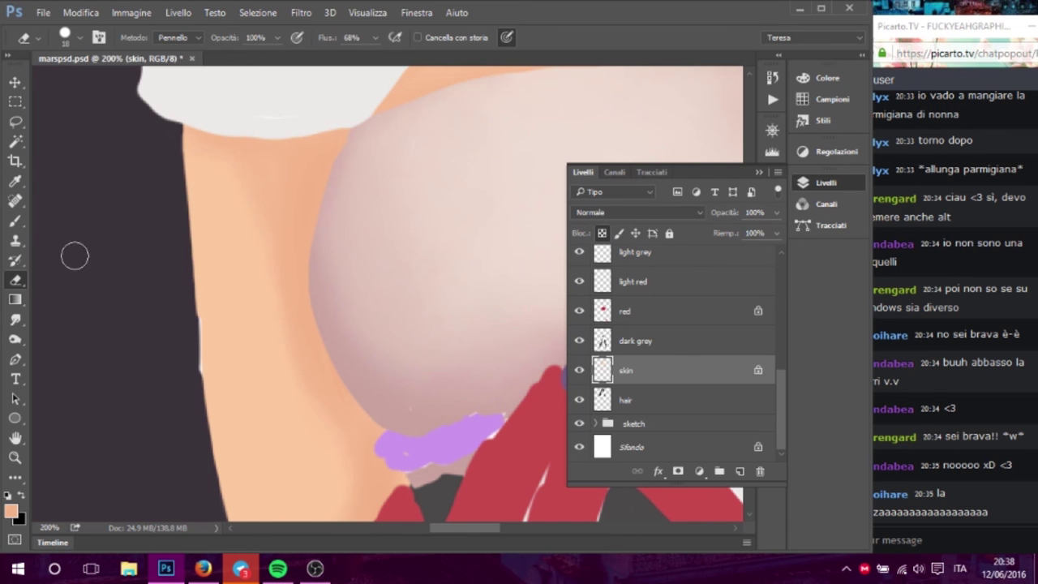
click(15, 224)
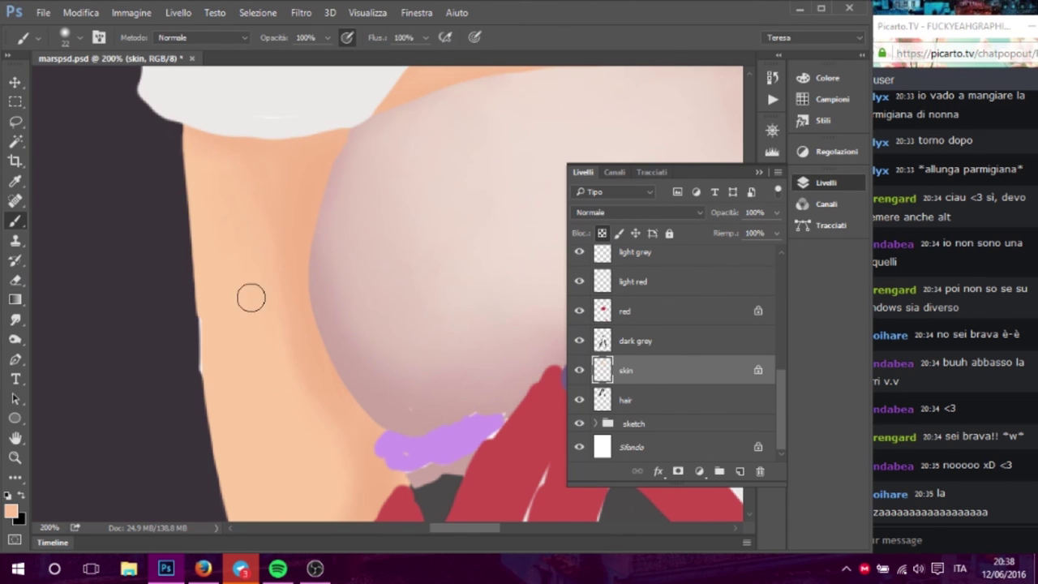
- Blend soft skin shading further down the lower arm
mouse_move(280, 299)
mouse_down()
mouse_move(265, 190)
mouse_move(341, 356)
mouse_up()
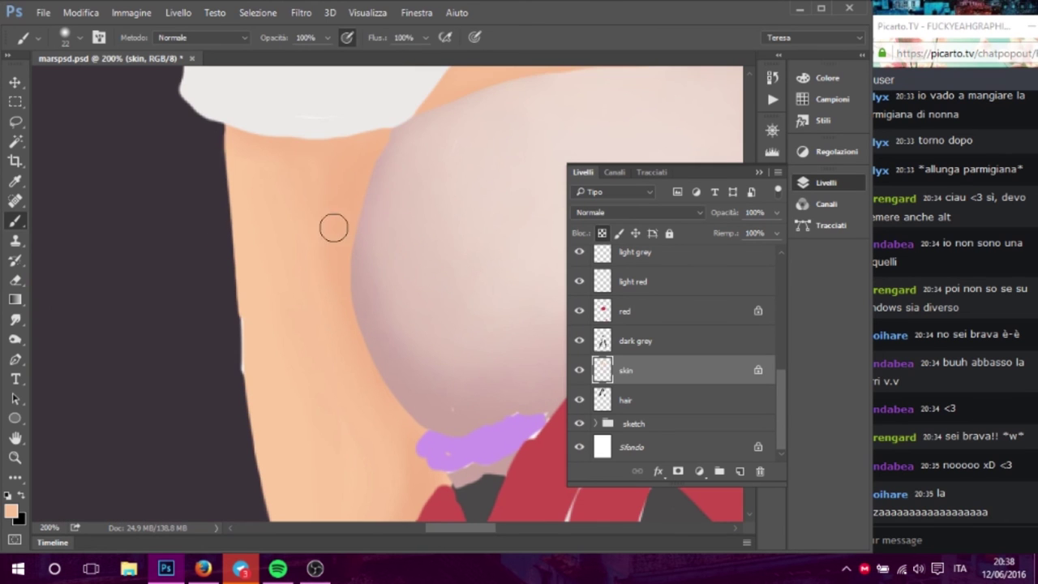
drag(421, 398, 361, 274)
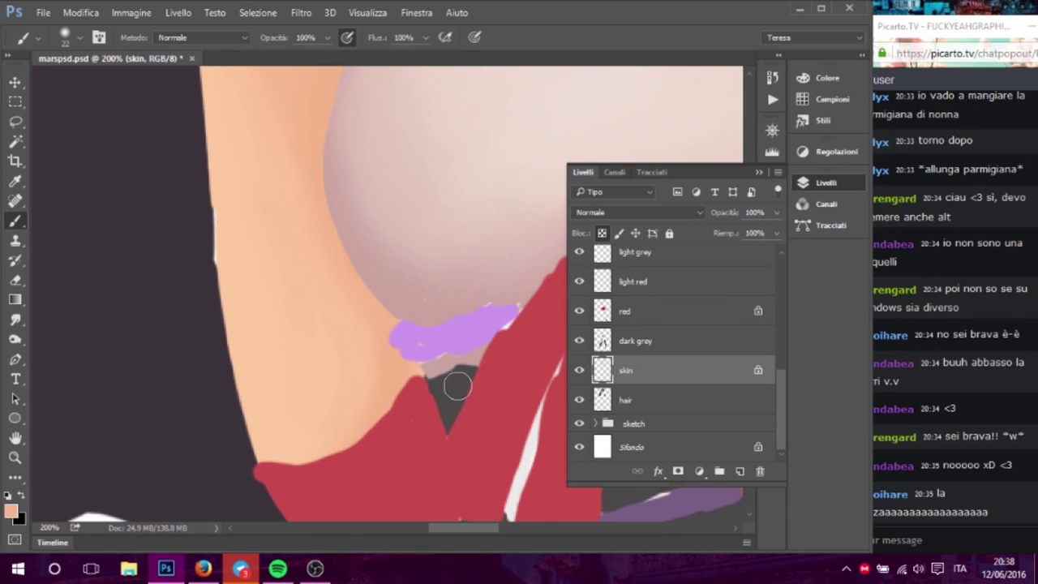
click(907, 30)
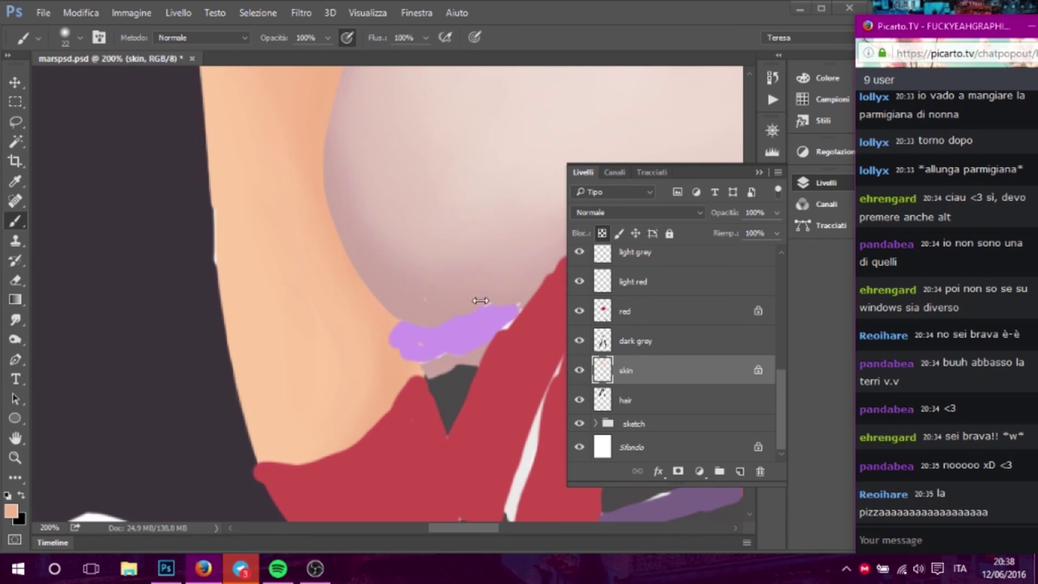
click(396, 351)
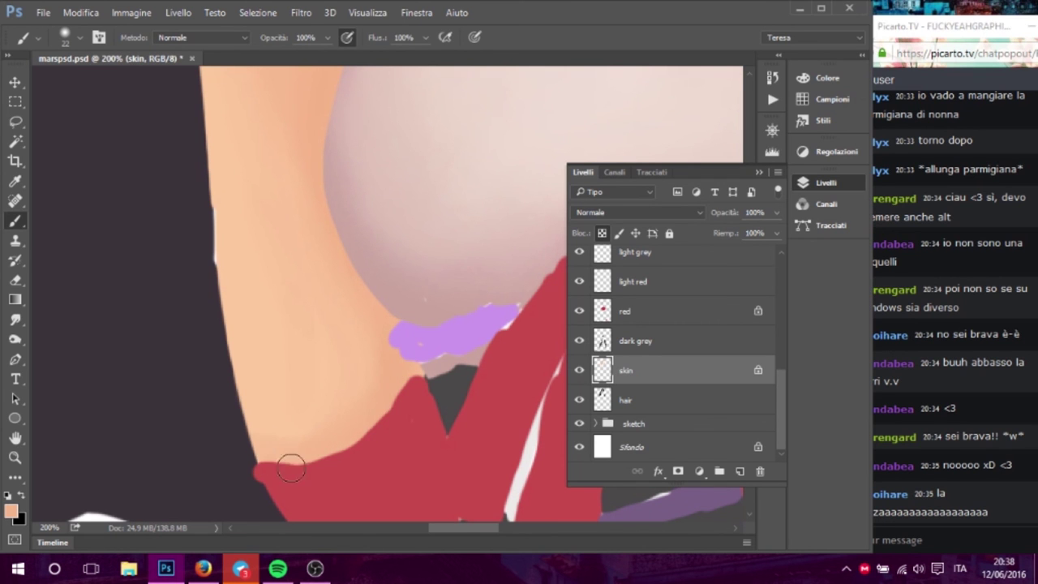
drag(254, 382, 279, 396)
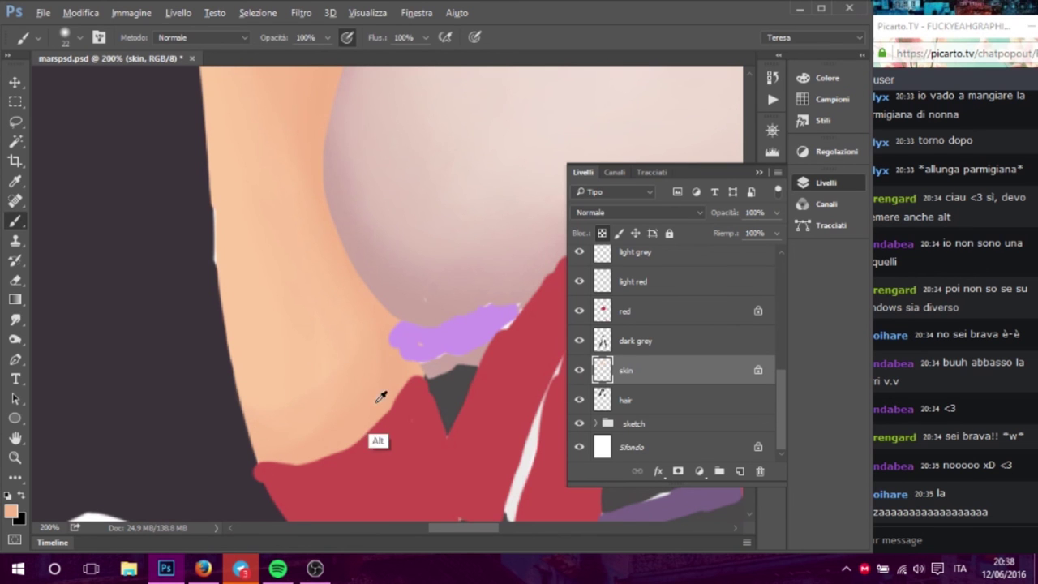
key(alt)
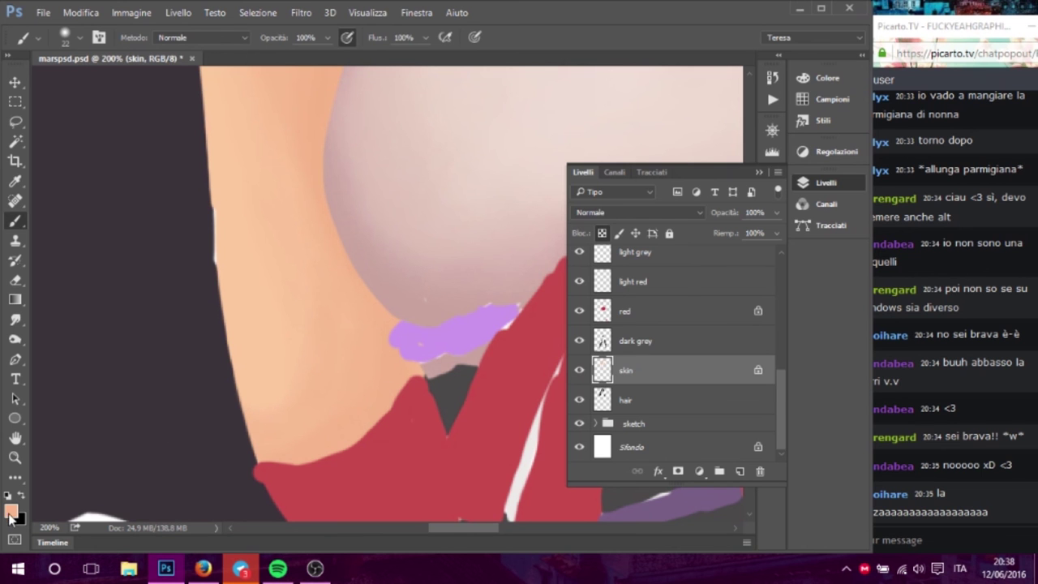
- Change the foreground colour to a muted, slightly darker peach, #e9a483
click(11, 511)
drag(547, 189, 556, 185)
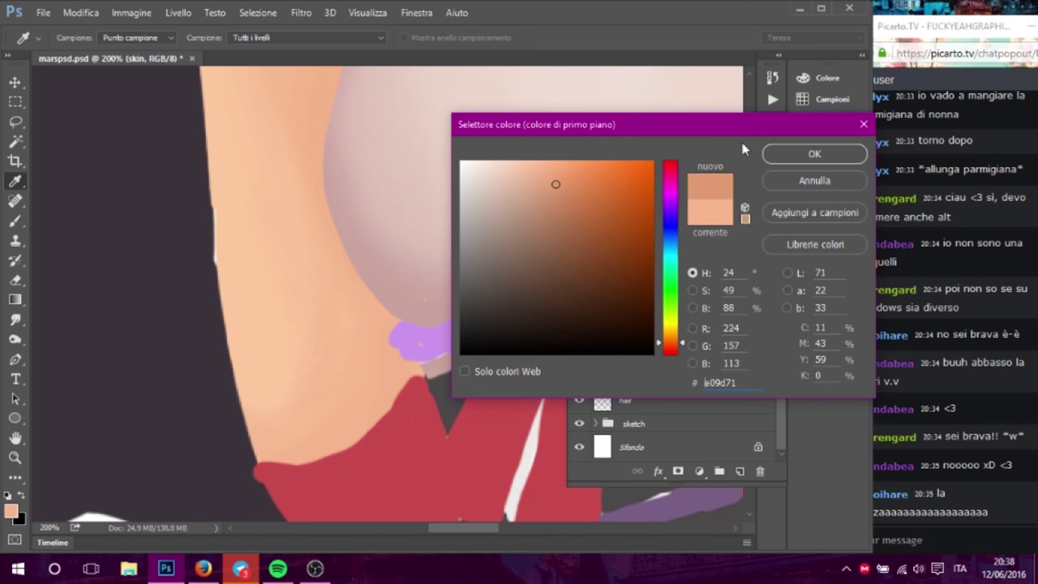
click(773, 157)
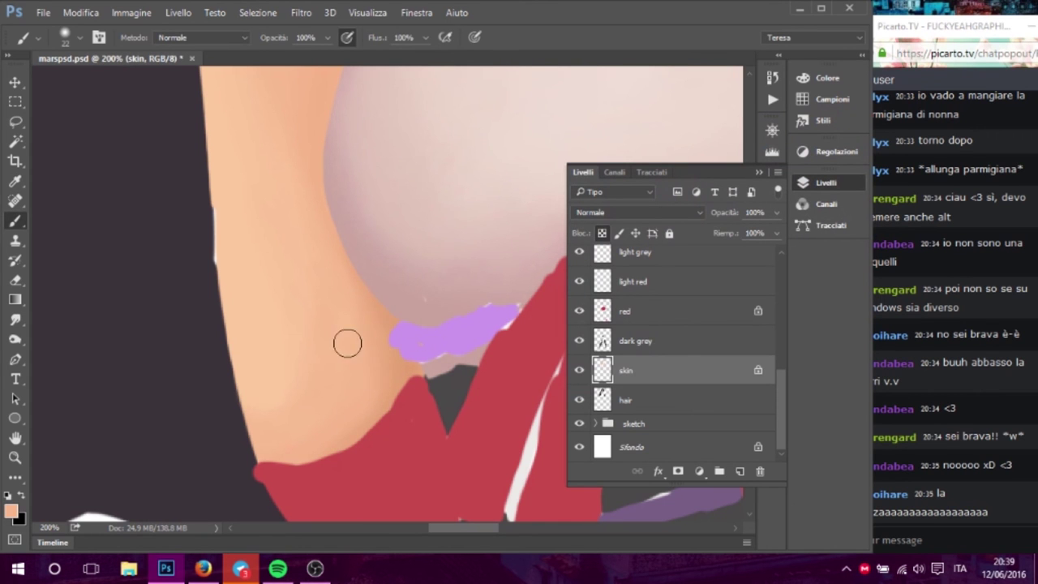
click(11, 511)
click(565, 167)
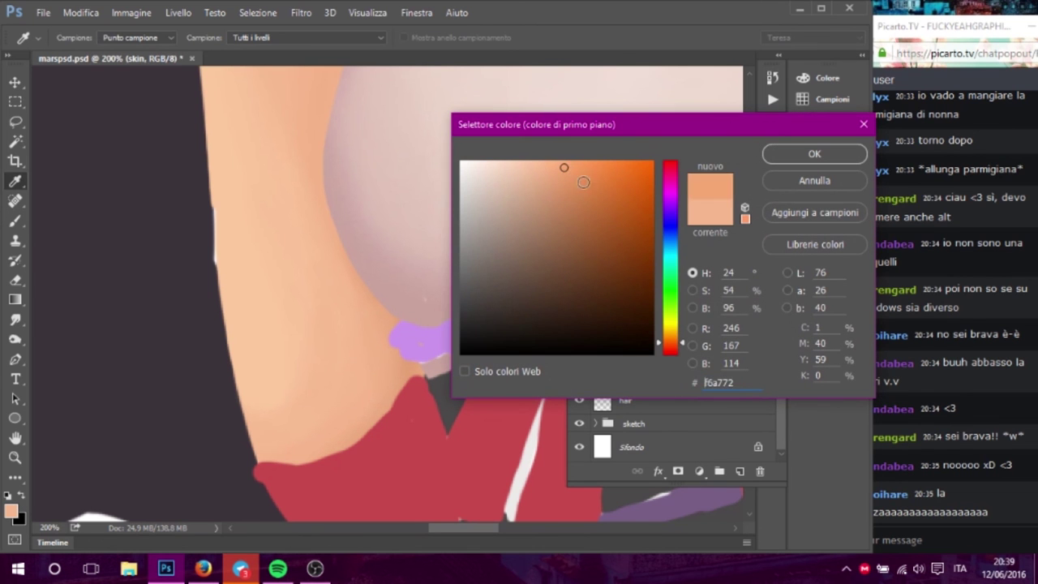
click(669, 345)
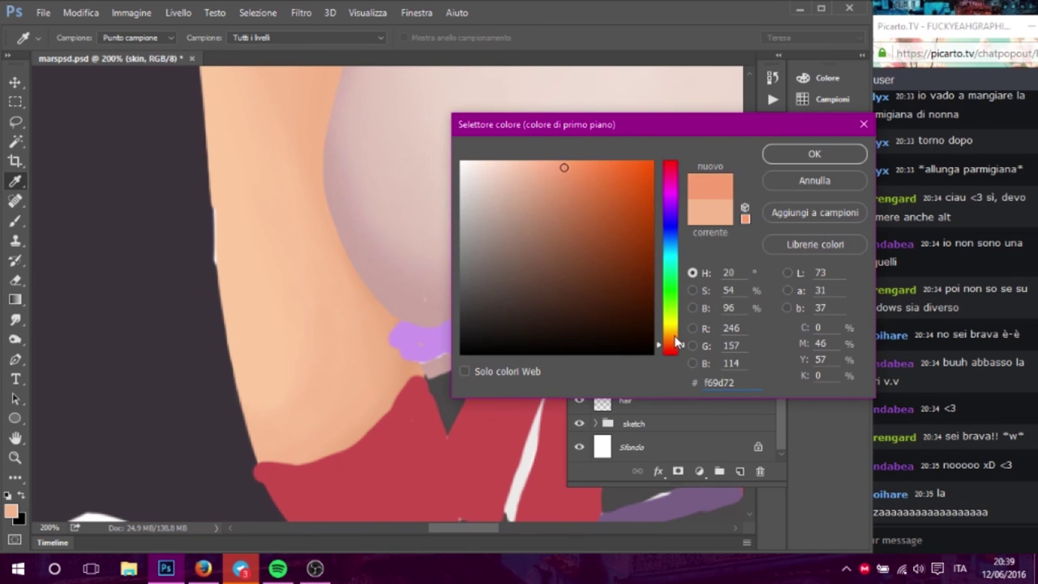
click(545, 177)
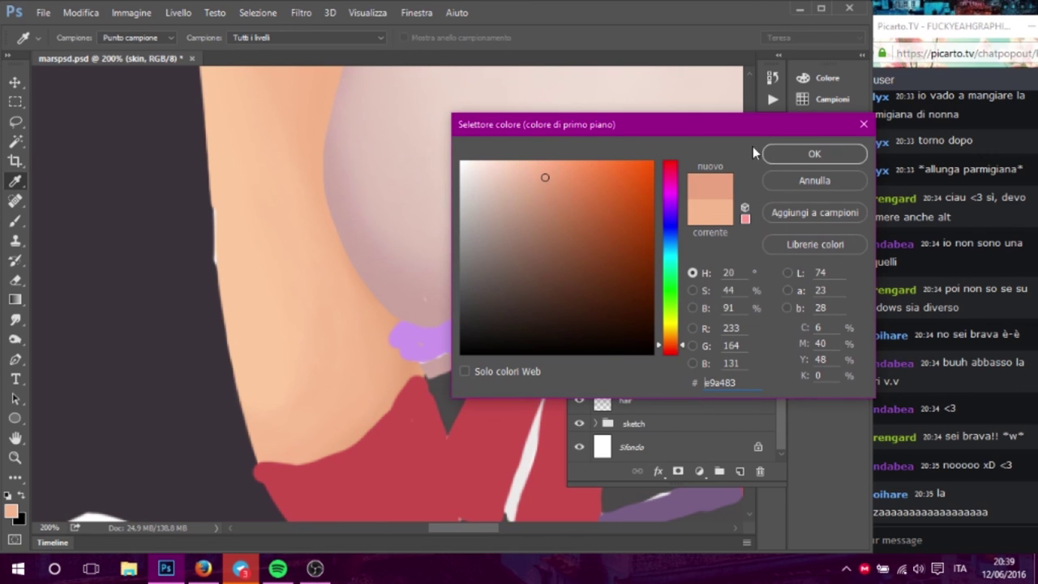
click(811, 154)
key(b)
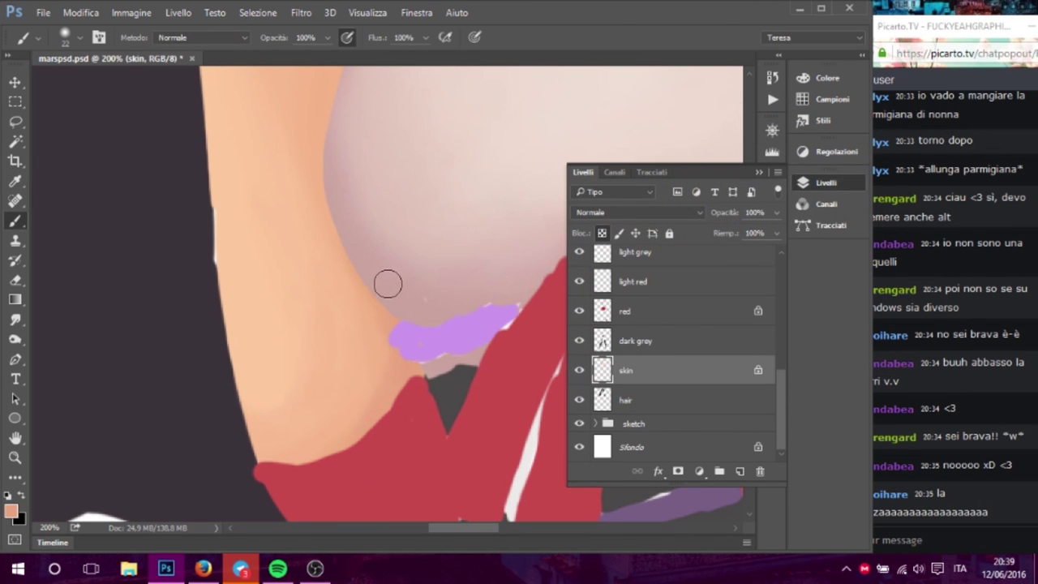
- Bring the collar and neck into view and make the brush slightly smaller
drag(468, 150, 463, 254)
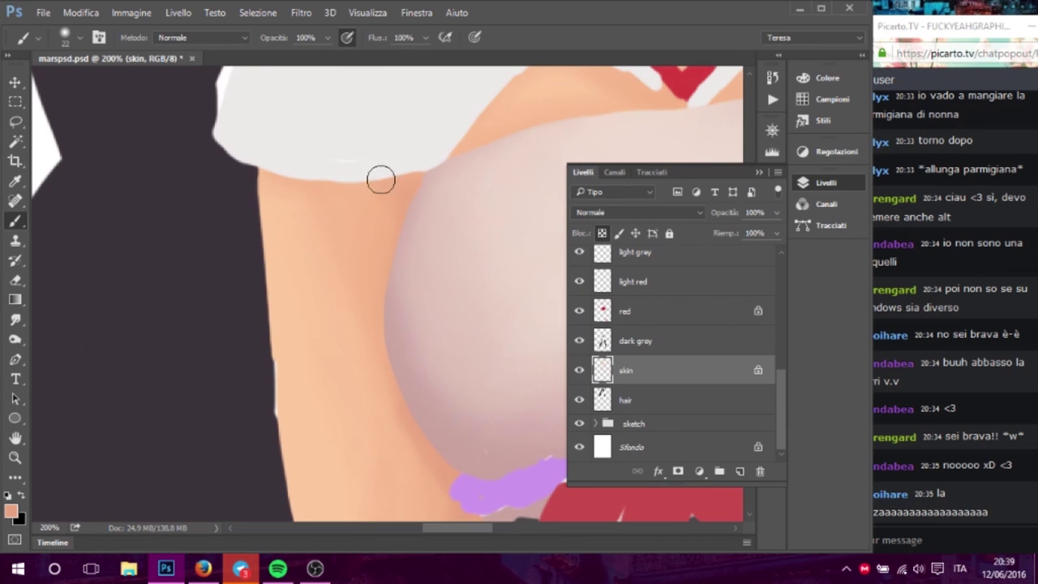
drag(481, 282, 316, 378)
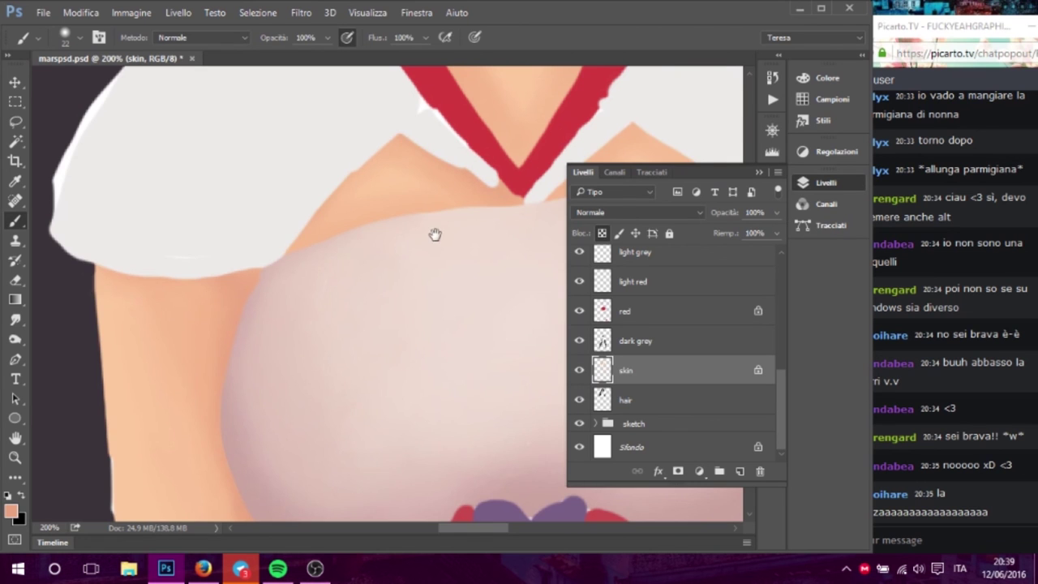
drag(436, 235, 300, 437)
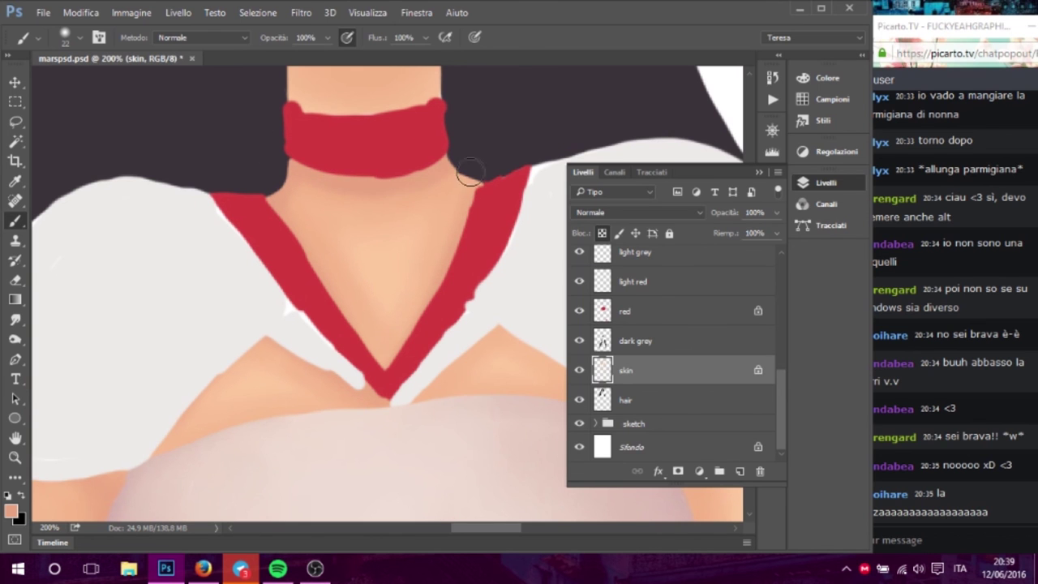
scroll(487, 186, up, 3)
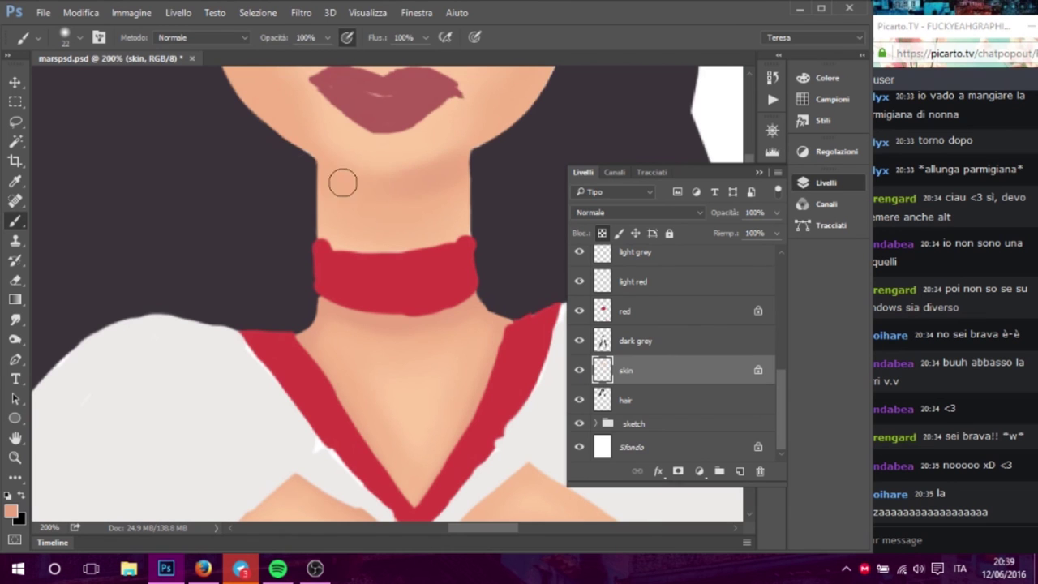
key(bracketleft)
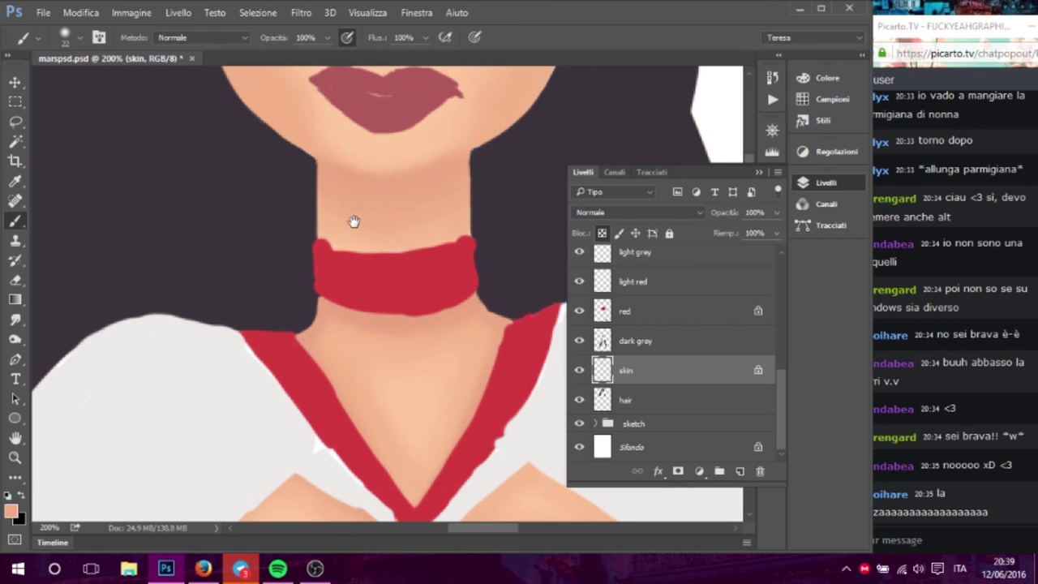
- Pan and zoom across the chin, eyes and face to frame the face and hair
drag(353, 222, 362, 307)
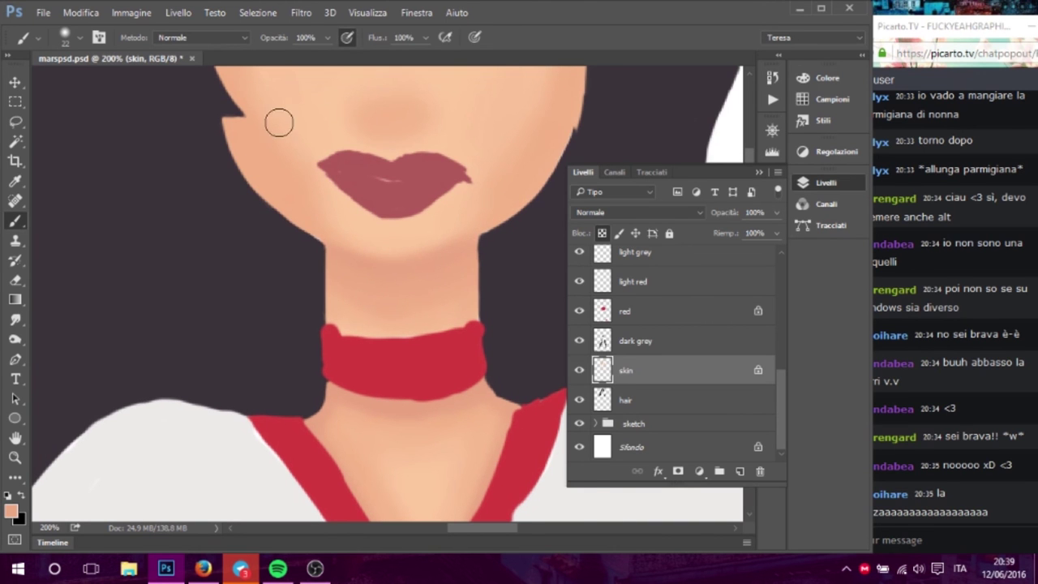
drag(333, 194, 362, 290)
drag(388, 226, 269, 181)
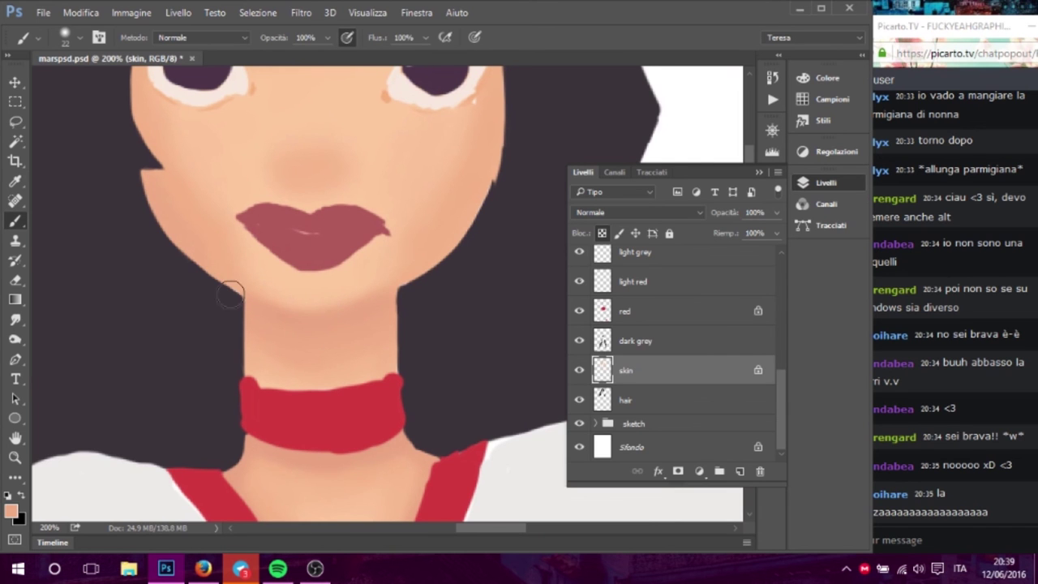
drag(380, 209, 340, 302)
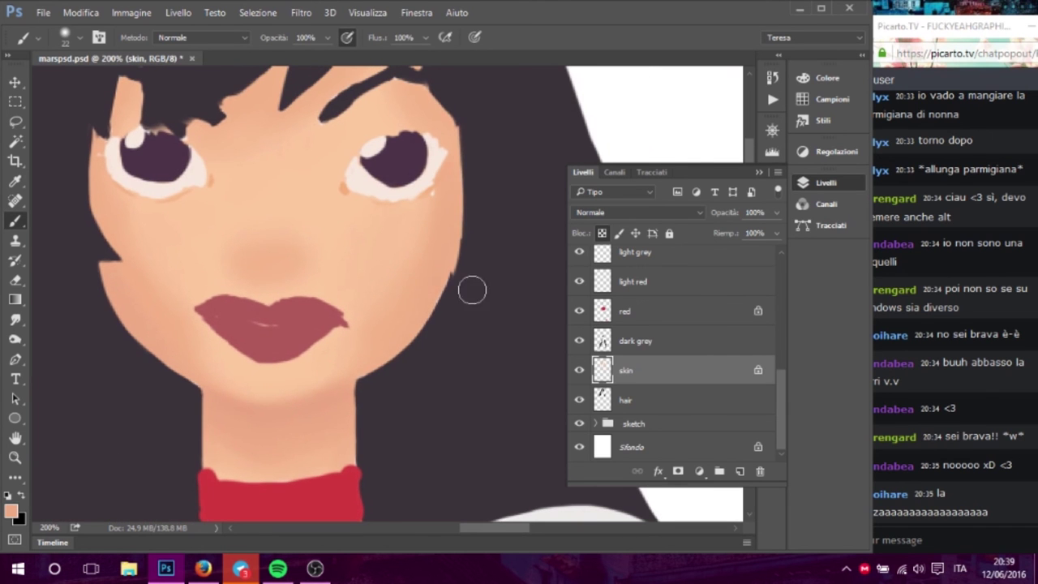
scroll(472, 290, up, 3)
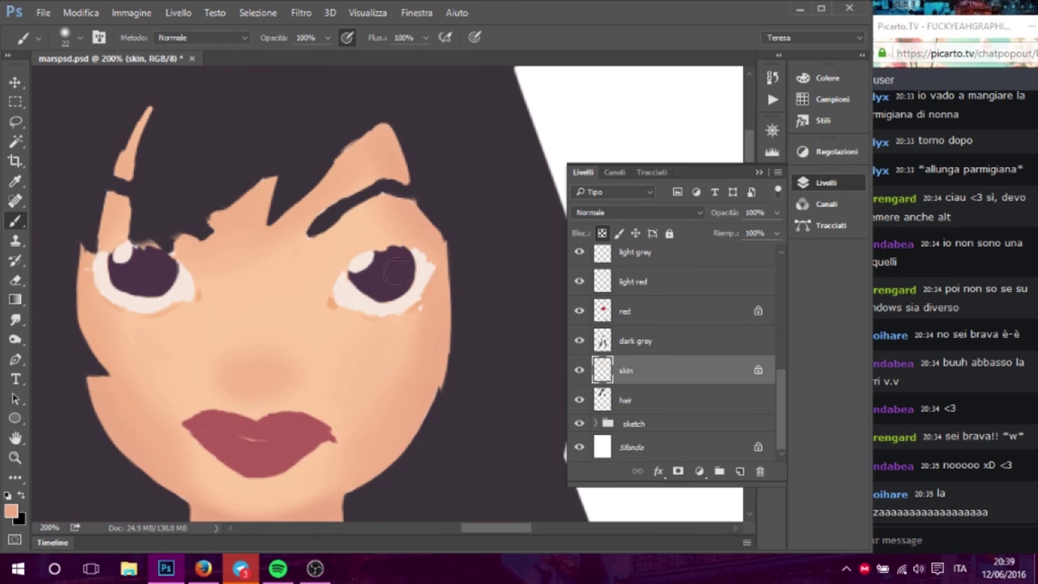
scroll(395, 272, down, 3)
scroll(378, 261, down, 1)
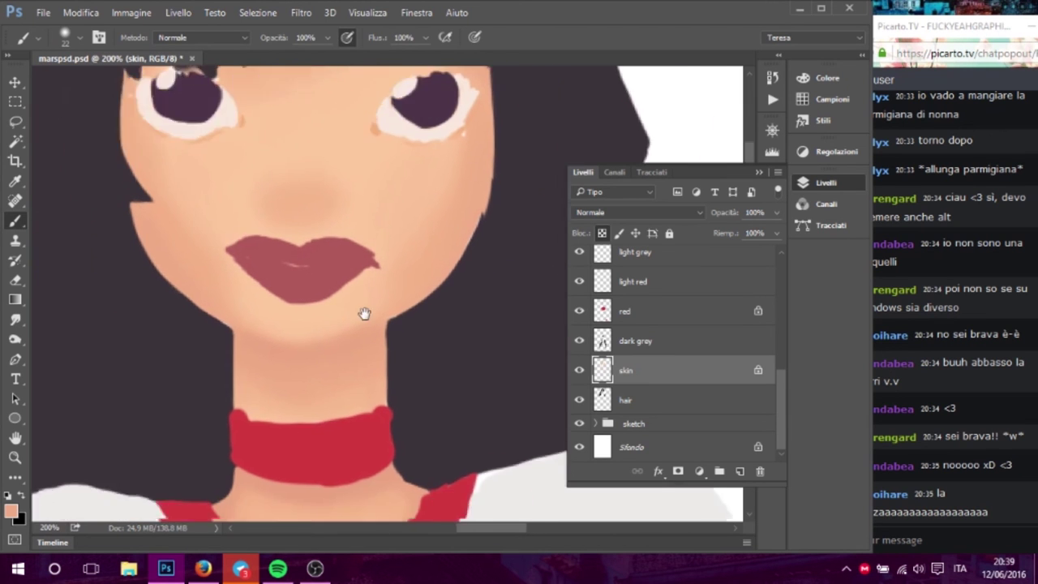
scroll(364, 308, down, 1)
scroll(297, 435, down, 6)
scroll(232, 360, down, 3)
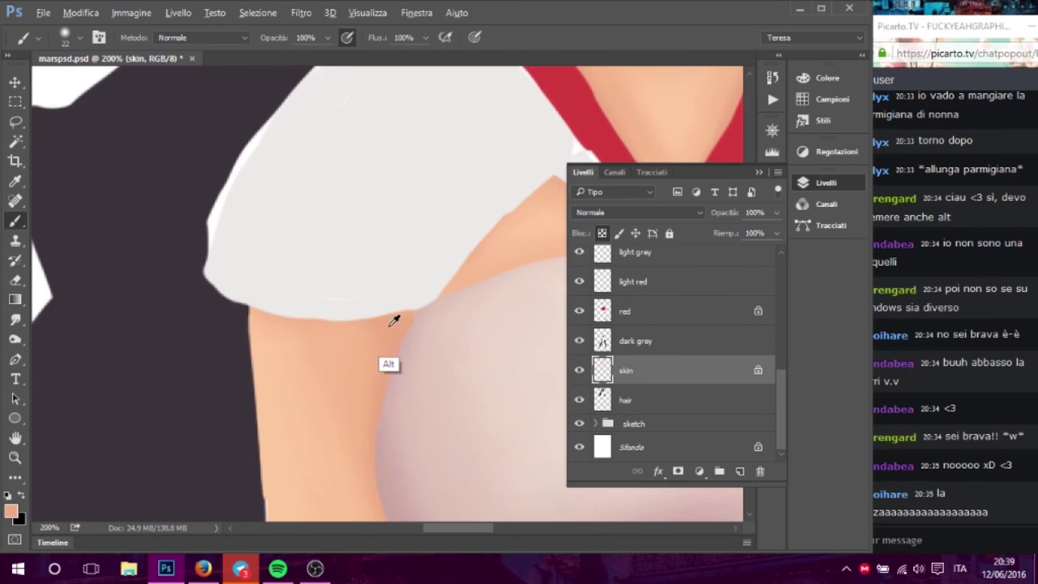
scroll(343, 480, down, 5)
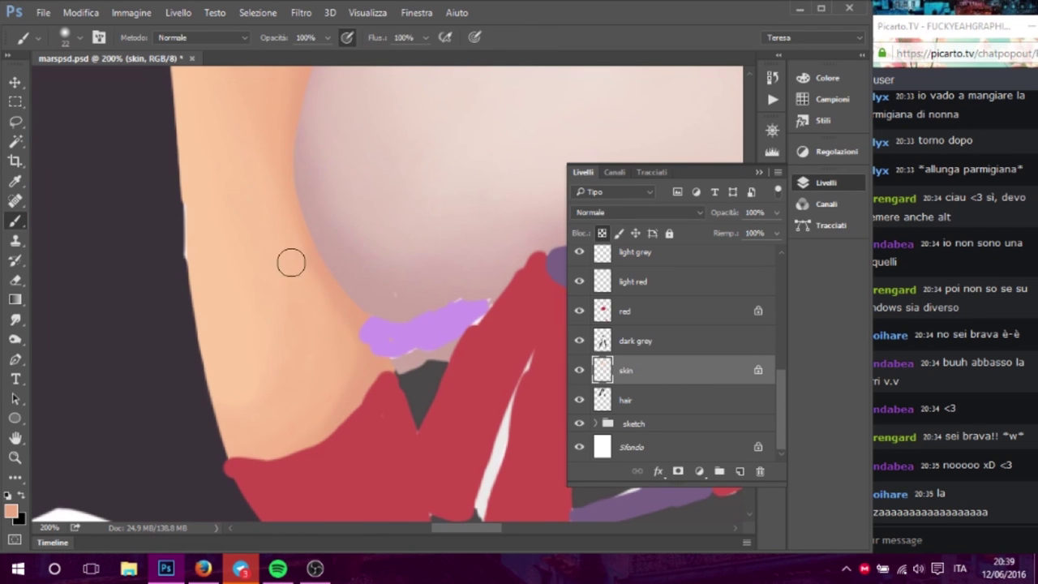
scroll(373, 243, up, 3)
scroll(334, 236, up, 1)
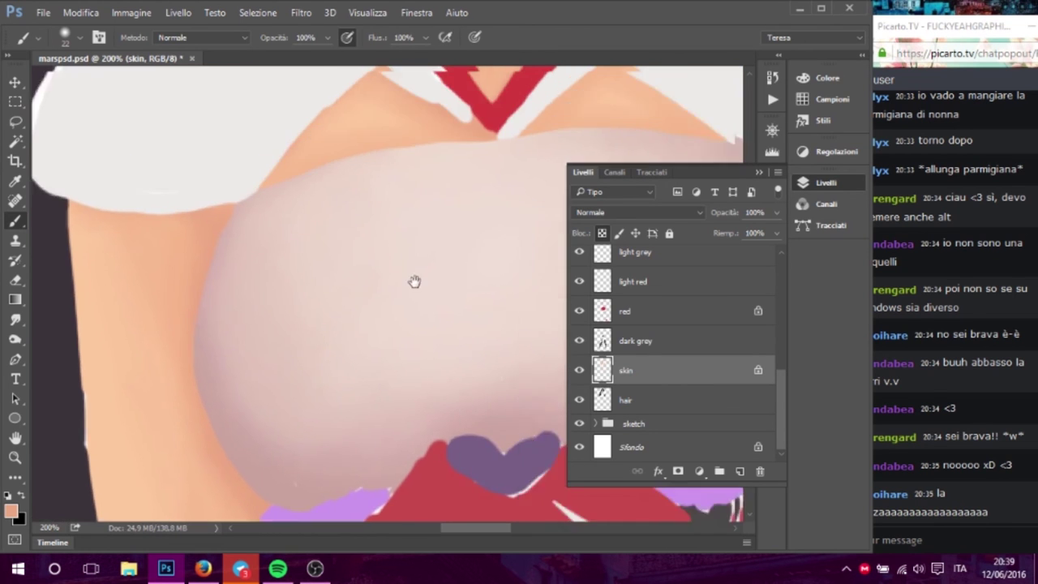
scroll(412, 283, up, 2)
scroll(382, 267, up, 5)
scroll(413, 241, up, 4)
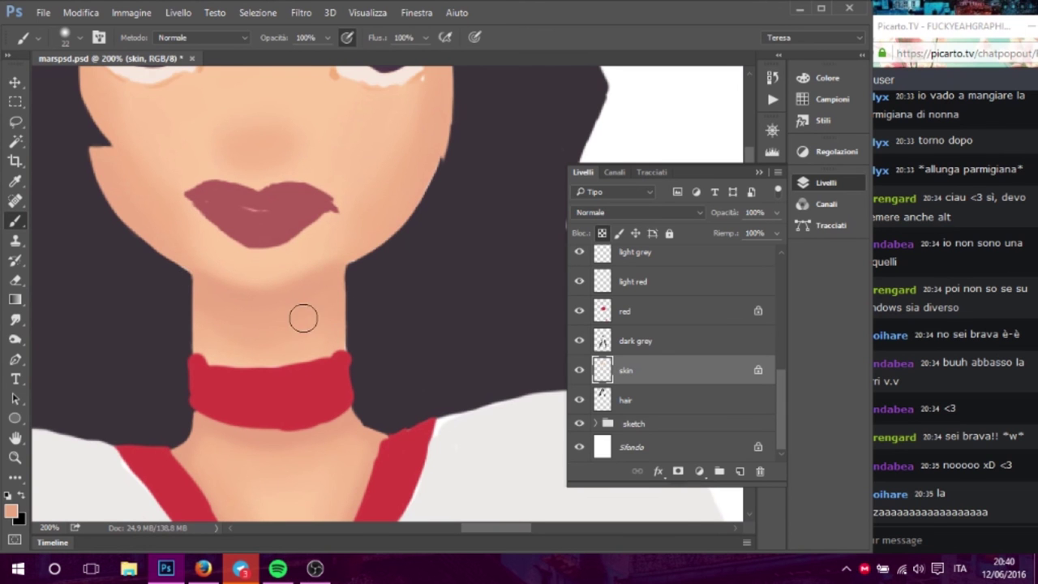
scroll(430, 314, up, 3)
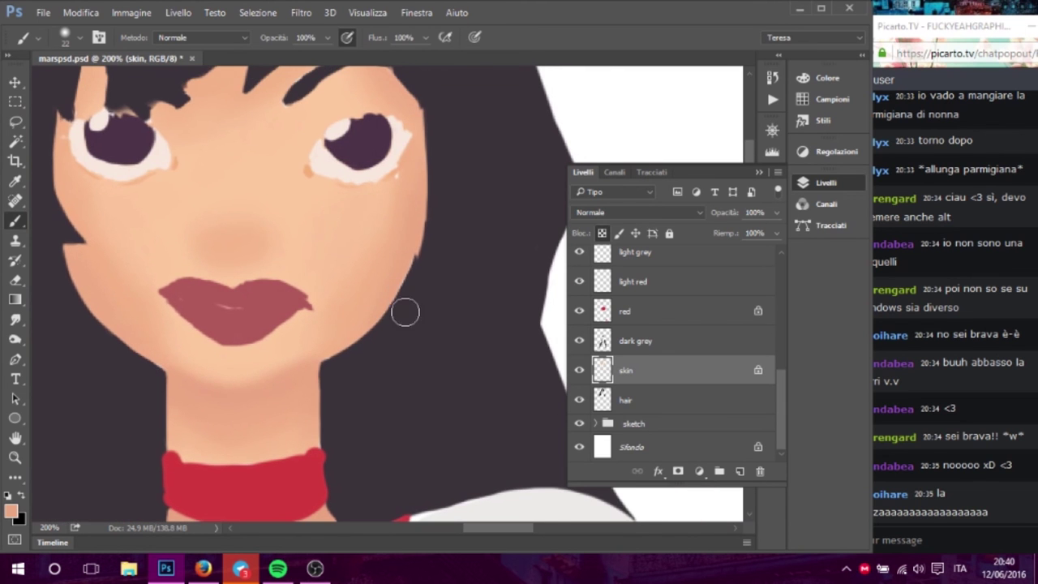
scroll(405, 311, up, 3)
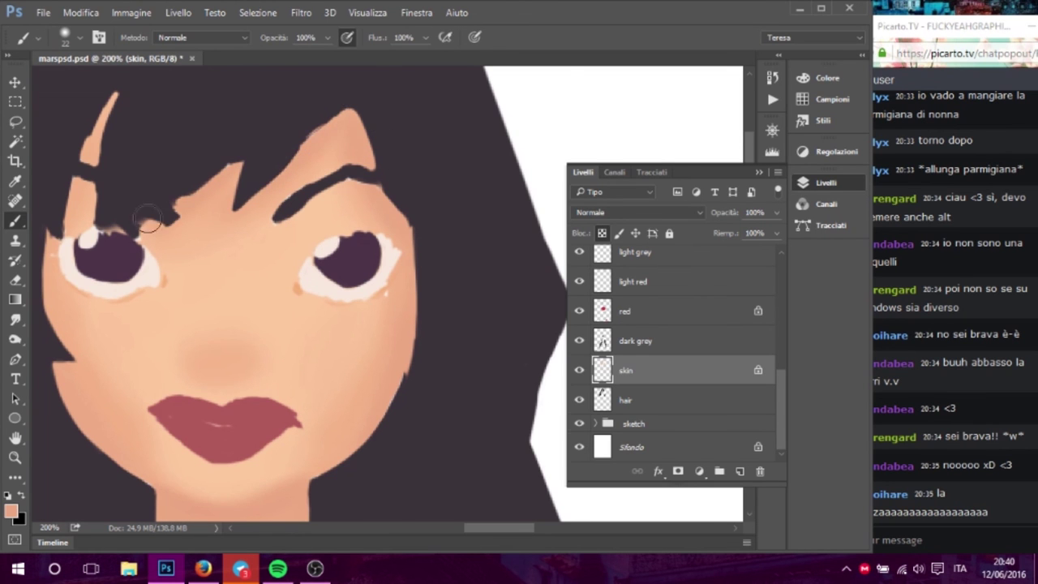
drag(185, 213, 339, 242)
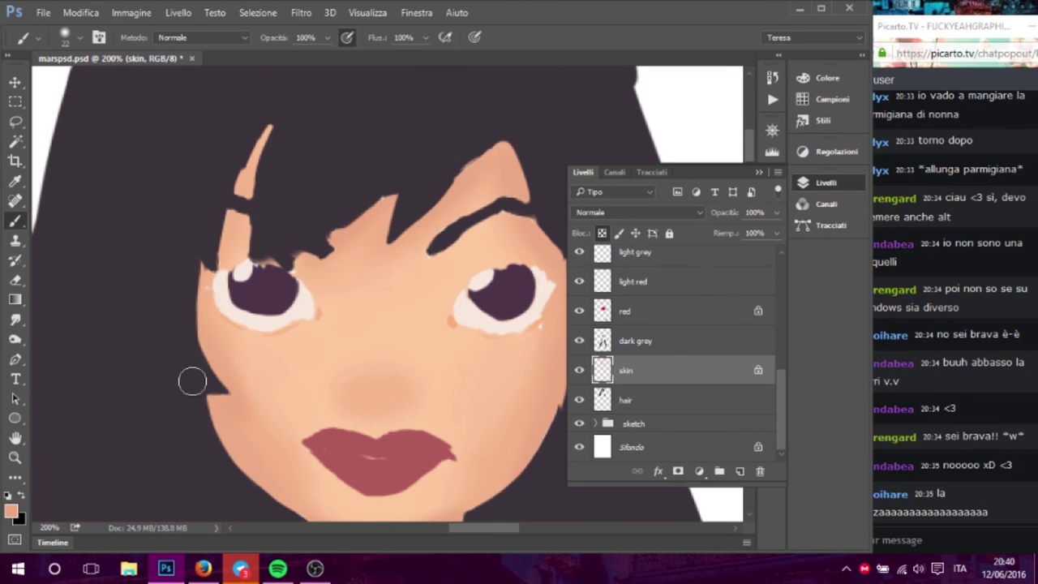
- Pick a slightly darker orange skin shade and frame the face
click(16, 516)
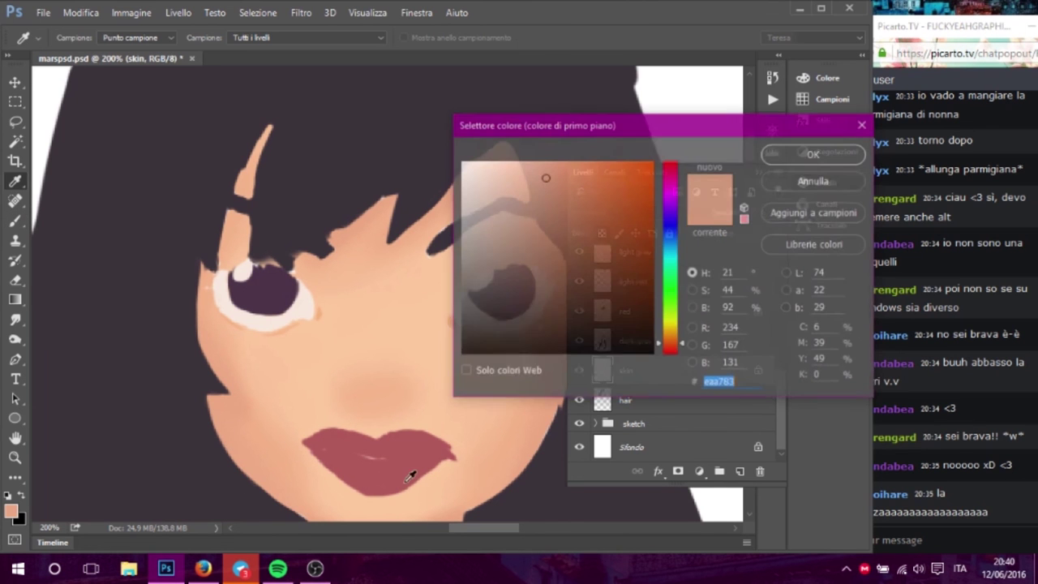
click(565, 183)
click(815, 155)
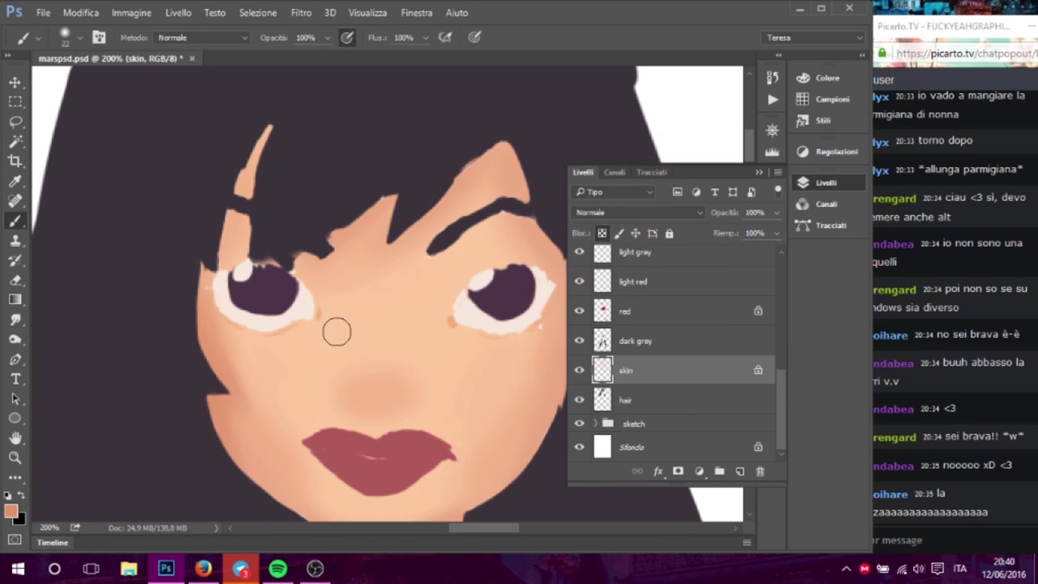
drag(345, 377, 227, 361)
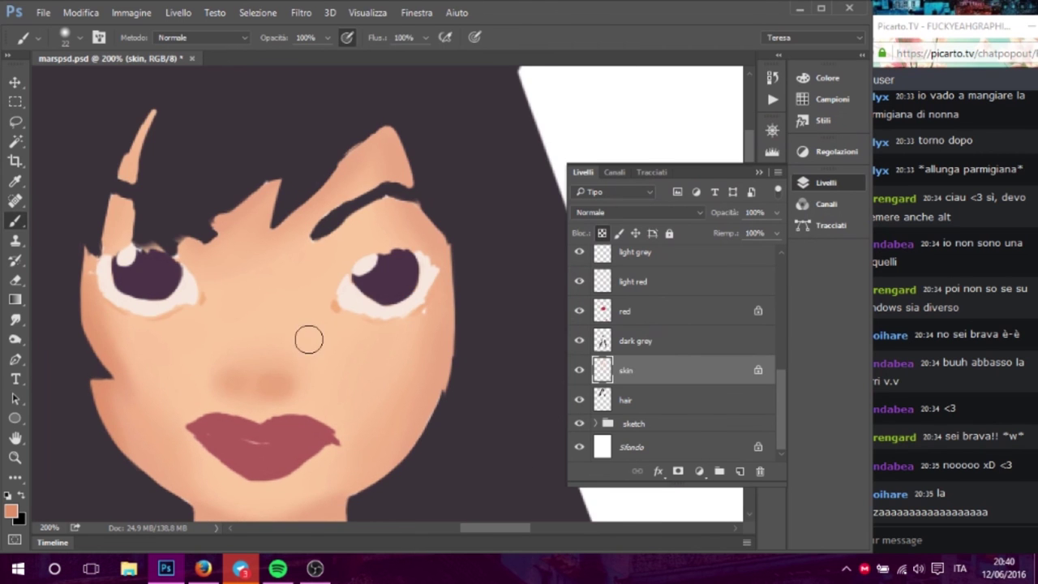
scroll(308, 341, down, 3)
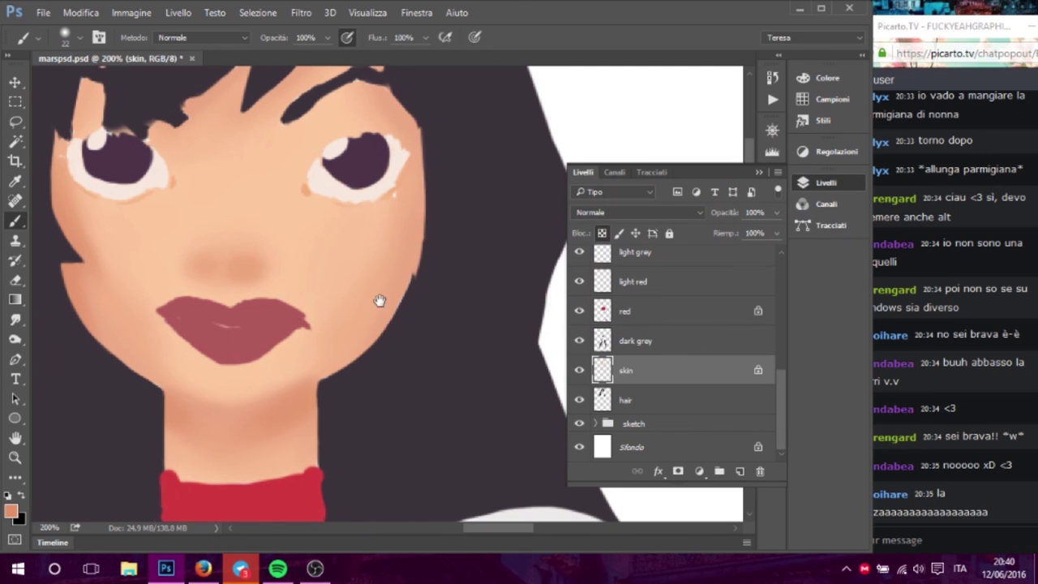
drag(380, 300, 374, 342)
scroll(422, 381, up, 1)
scroll(389, 324, up, 2)
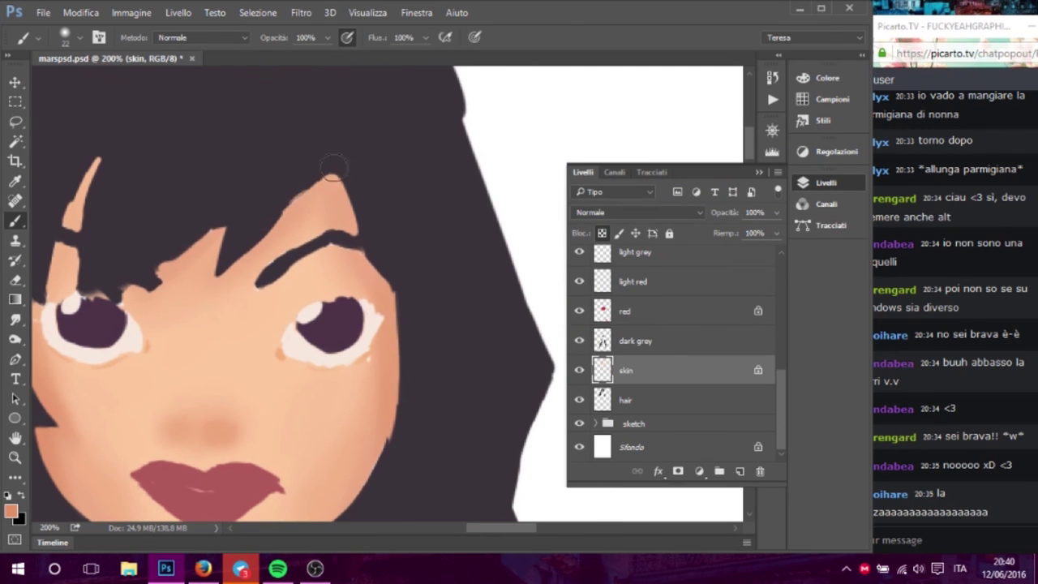
- Repaint the skin along the lower edges of both eye whites
drag(195, 250, 270, 259)
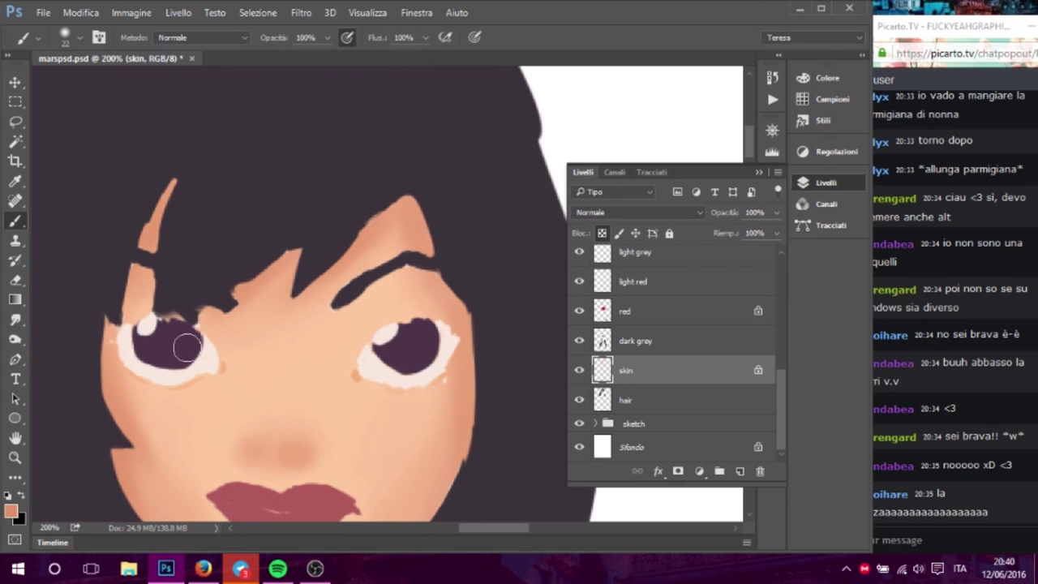
drag(255, 467, 271, 322)
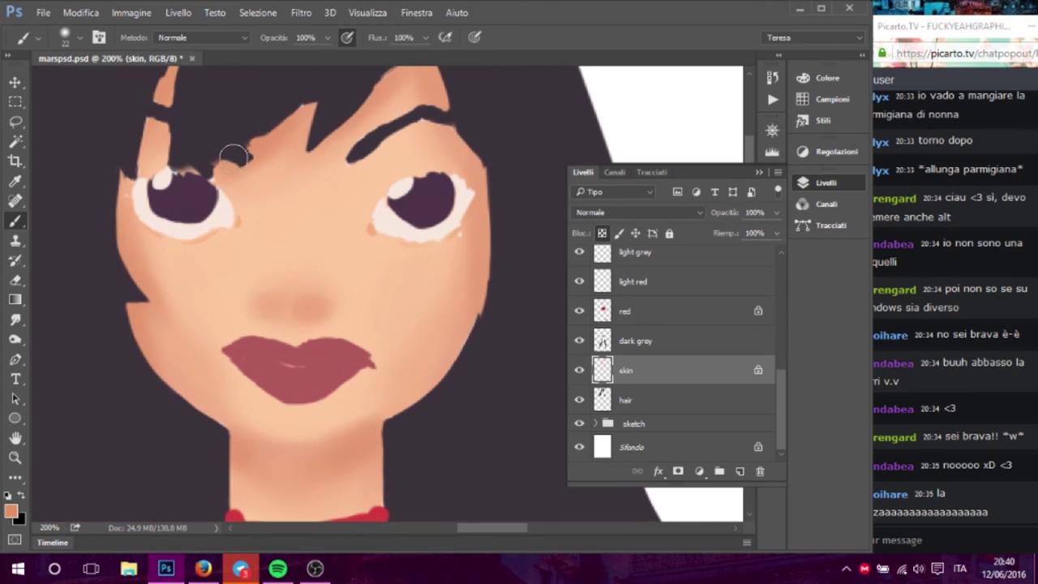
drag(296, 290, 255, 310)
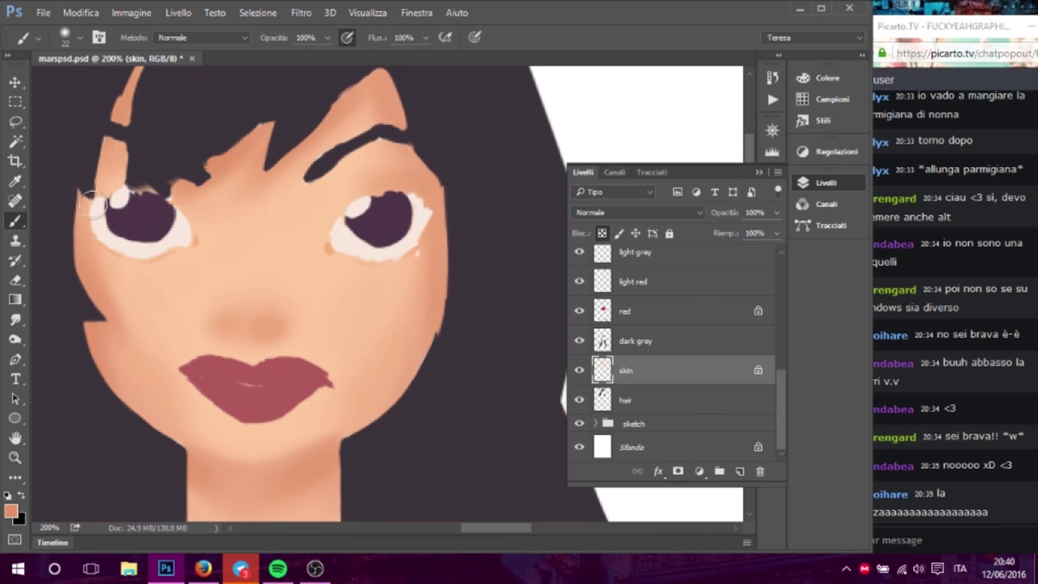
drag(93, 225, 155, 255)
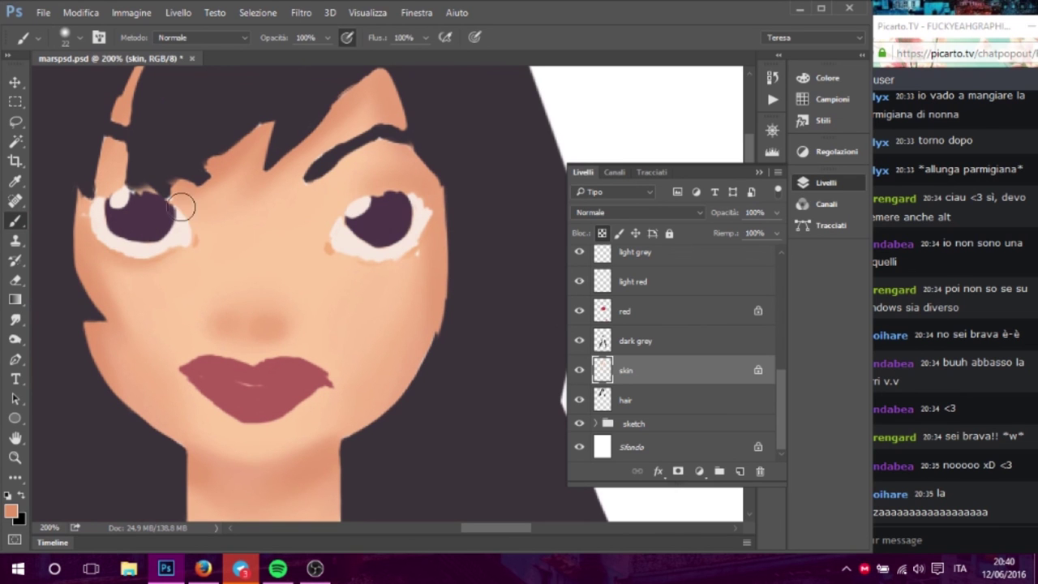
drag(329, 218, 329, 240)
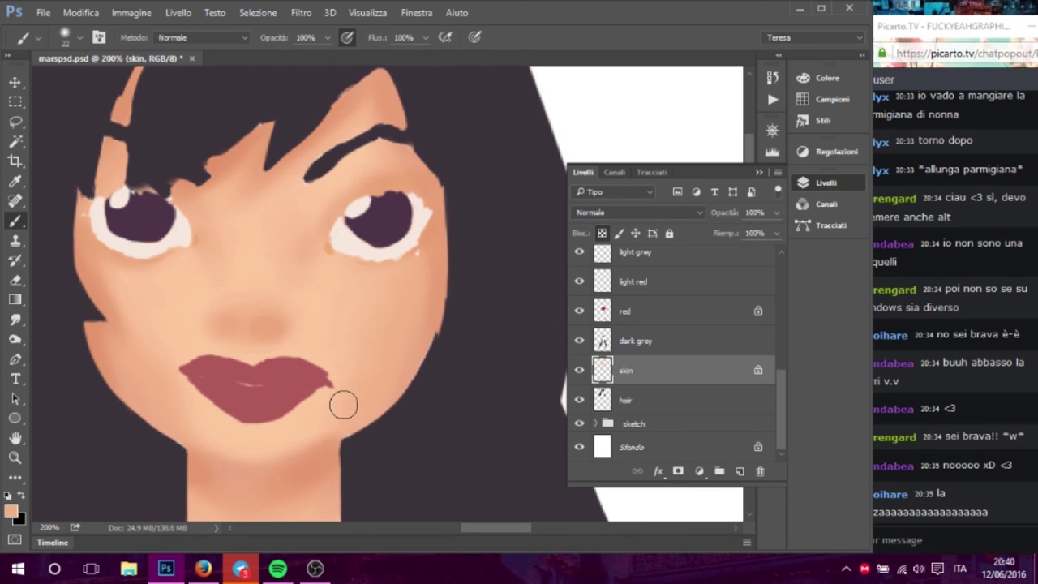
mouse_move(271, 412)
mouse_down()
mouse_move(251, 374)
mouse_move(258, 323)
mouse_up()
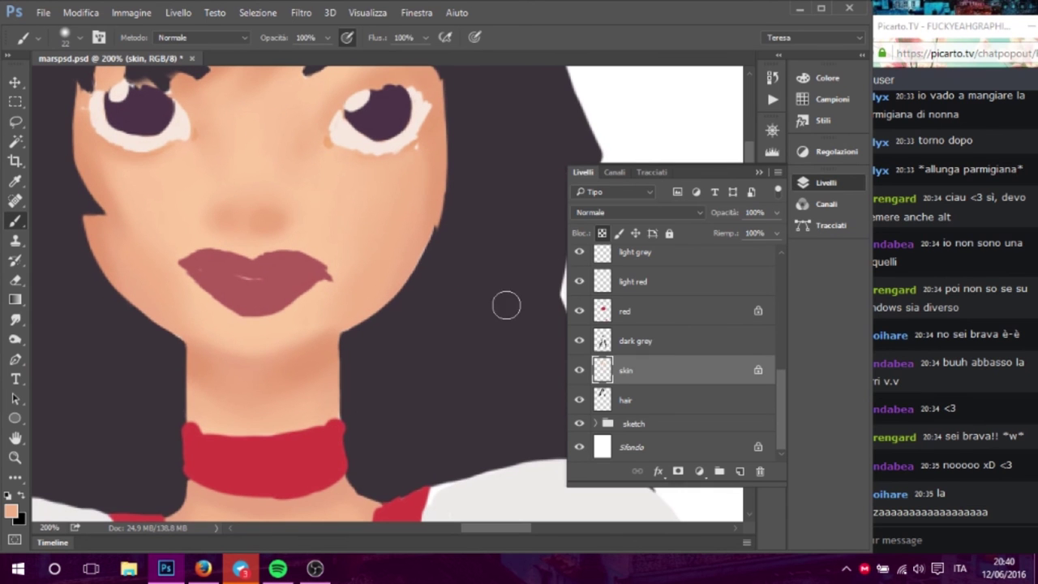
- Zoom to 300% on the lips and raise the brush hardness to 61%
click(773, 130)
click(733, 363)
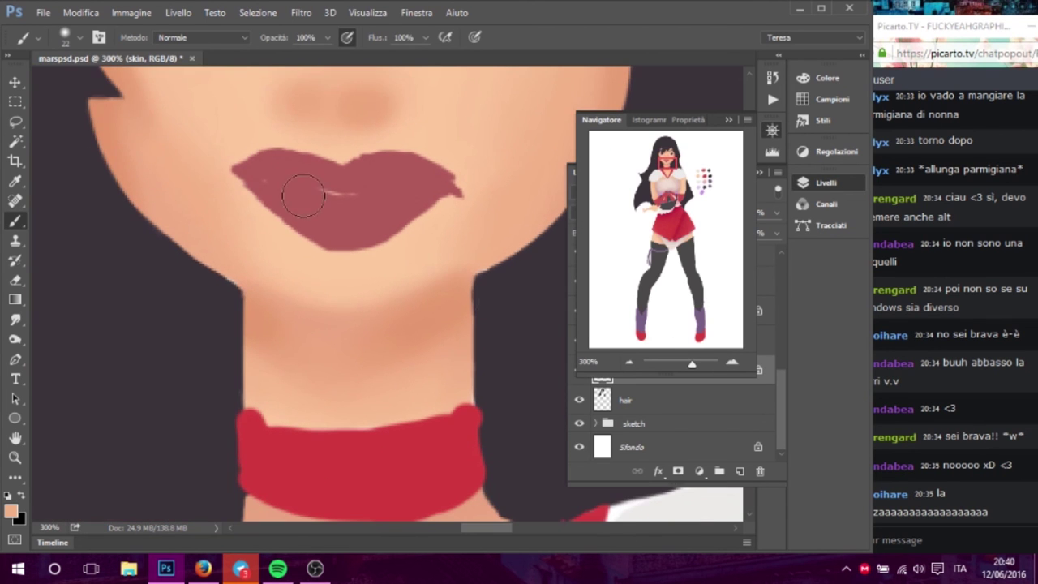
click(79, 38)
click(151, 120)
drag(94, 88, 92, 87)
key(Return)
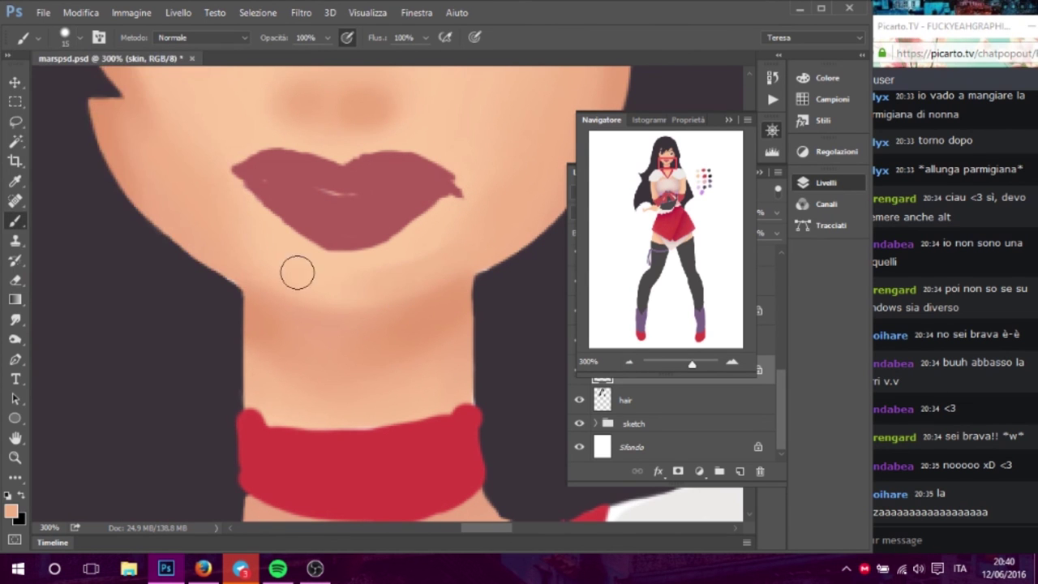
- Settle the brush at 11 px and collapse the Navigator to show the layer list
click(74, 38)
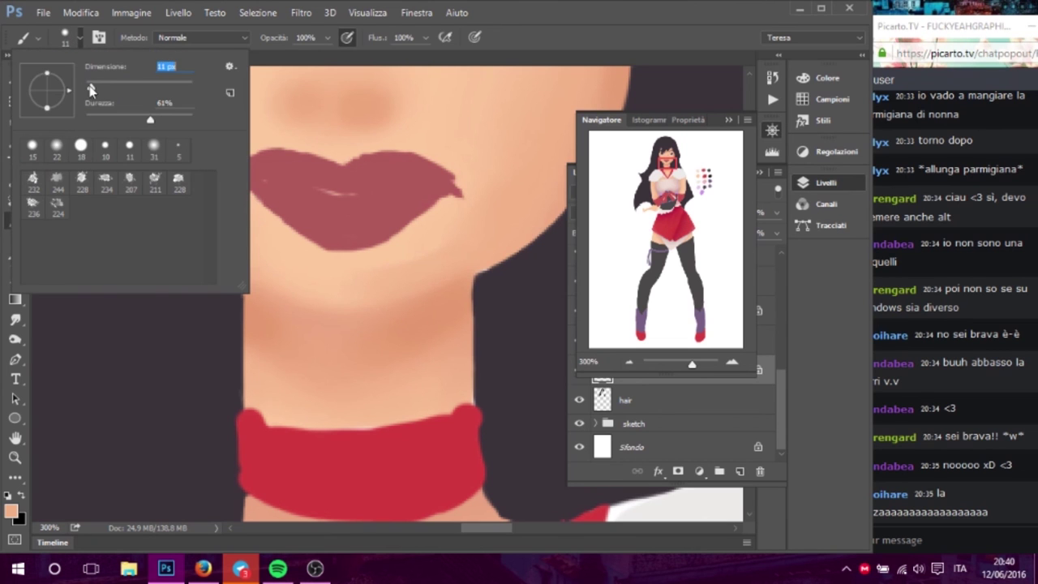
key(Return)
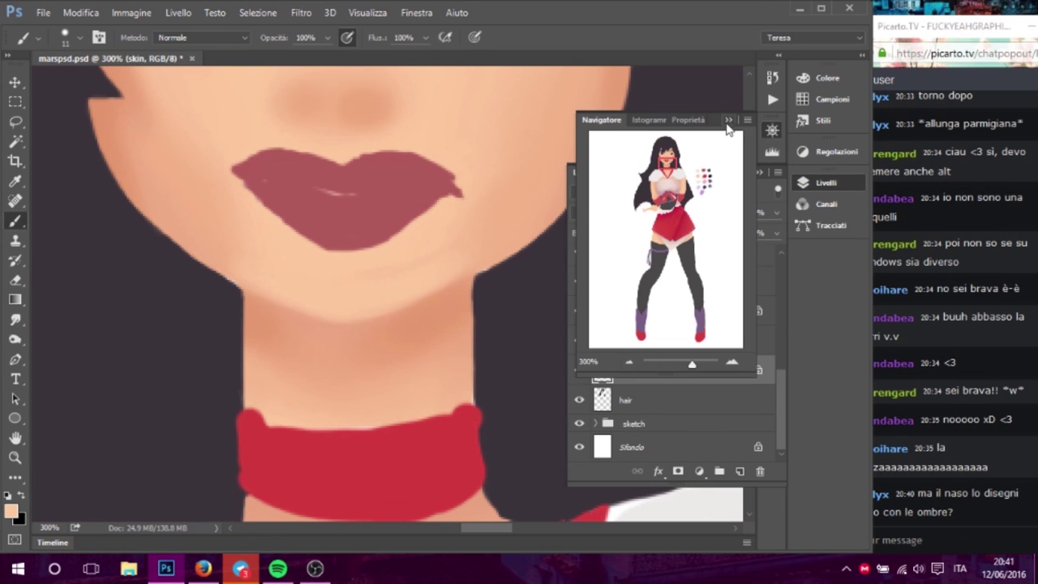
click(729, 121)
drag(779, 397, 746, 257)
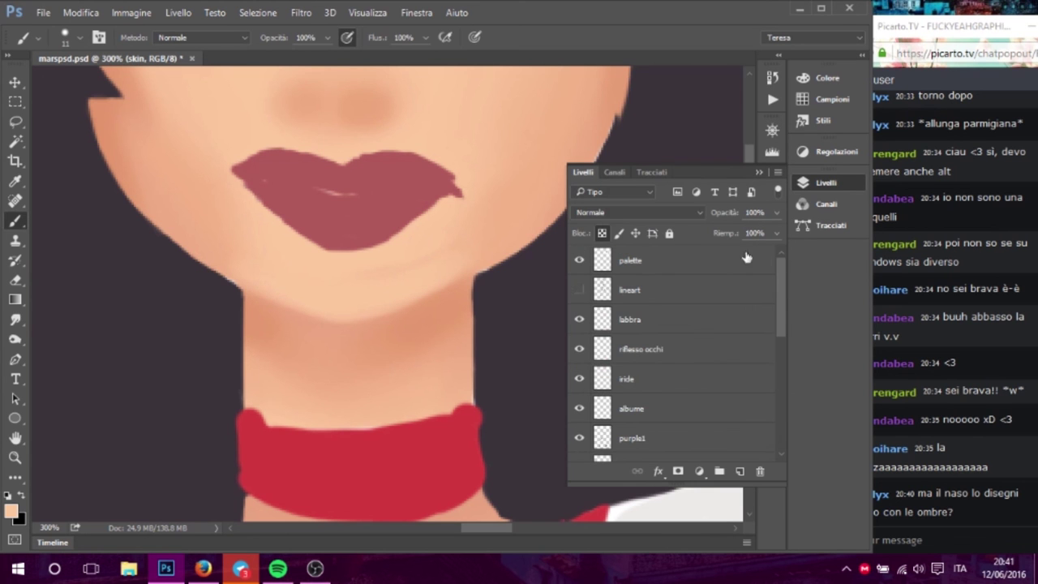
- Briefly show then hide the lineart layer and sample the darker salmon neck shadow
click(580, 290)
click(579, 291)
mouse_move(782, 277)
mouse_down()
mouse_move(779, 367)
mouse_move(217, 269)
mouse_up()
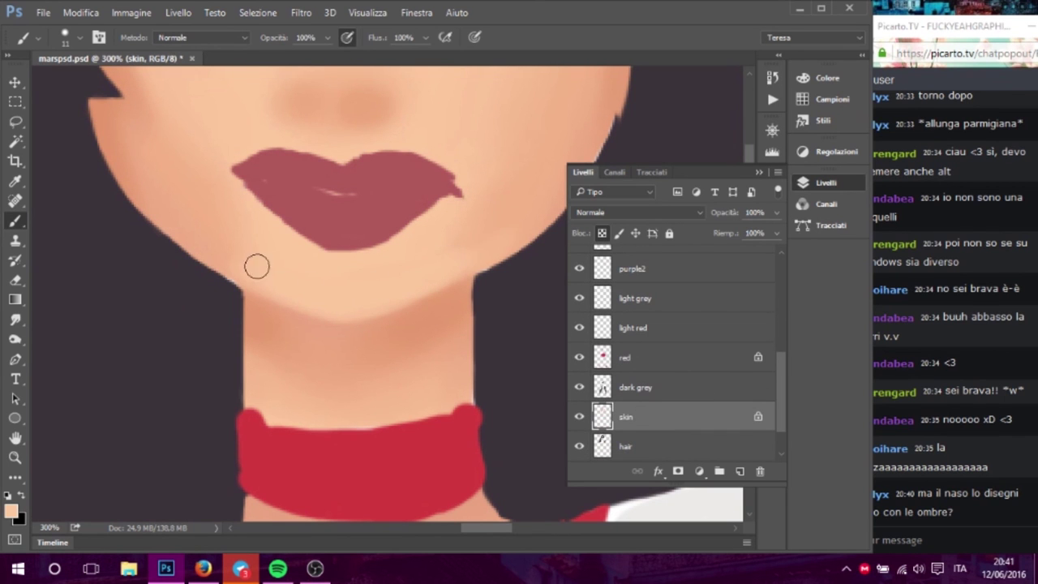
alt+click(279, 357)
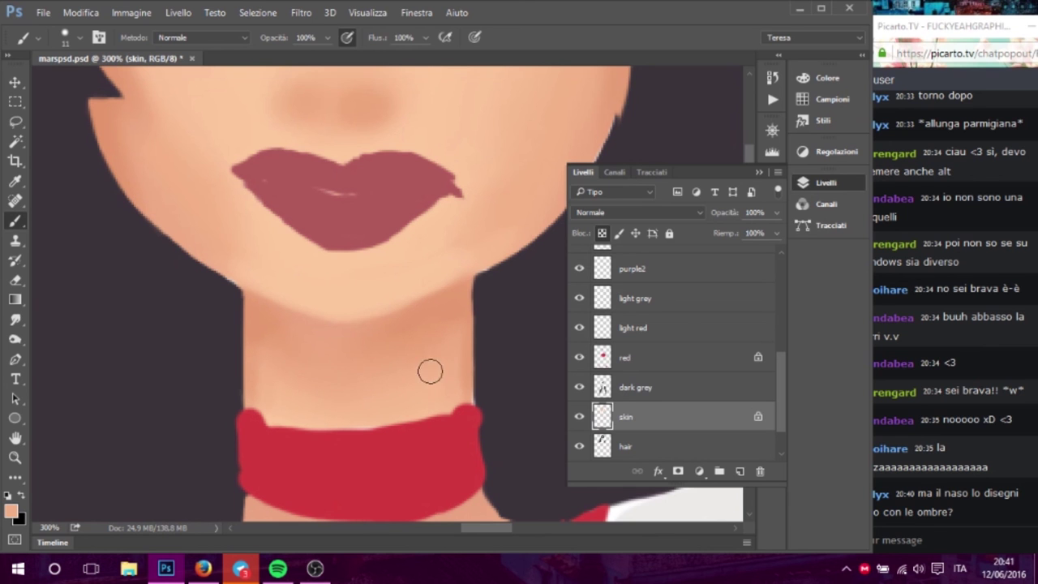
- Move across to the right cheek and jaw and lower the brush hardness to 7%
scroll(390, 375, up, 2)
scroll(382, 353, right, 2)
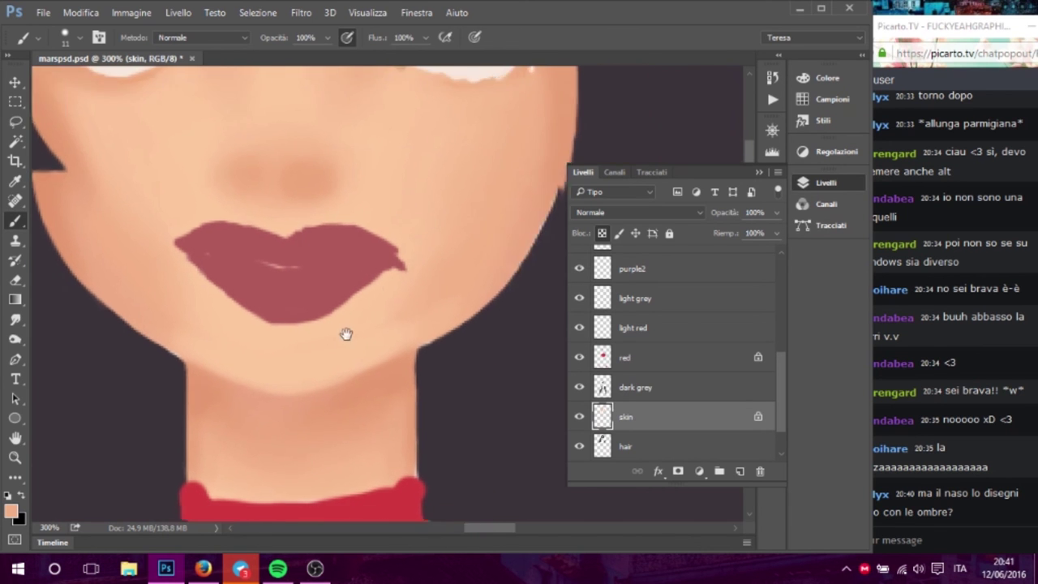
scroll(357, 349, right, 1)
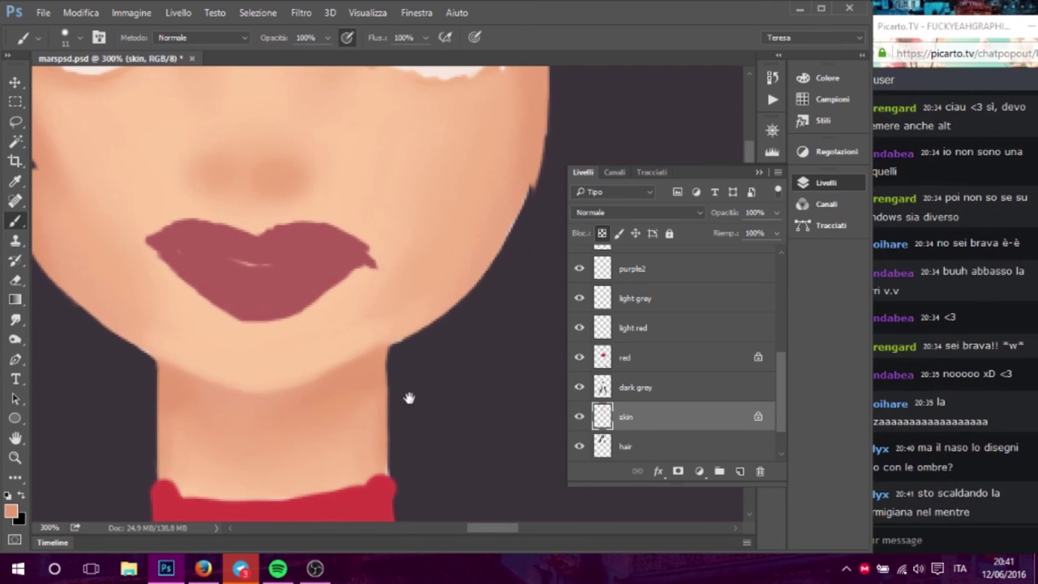
scroll(508, 265, up, 1)
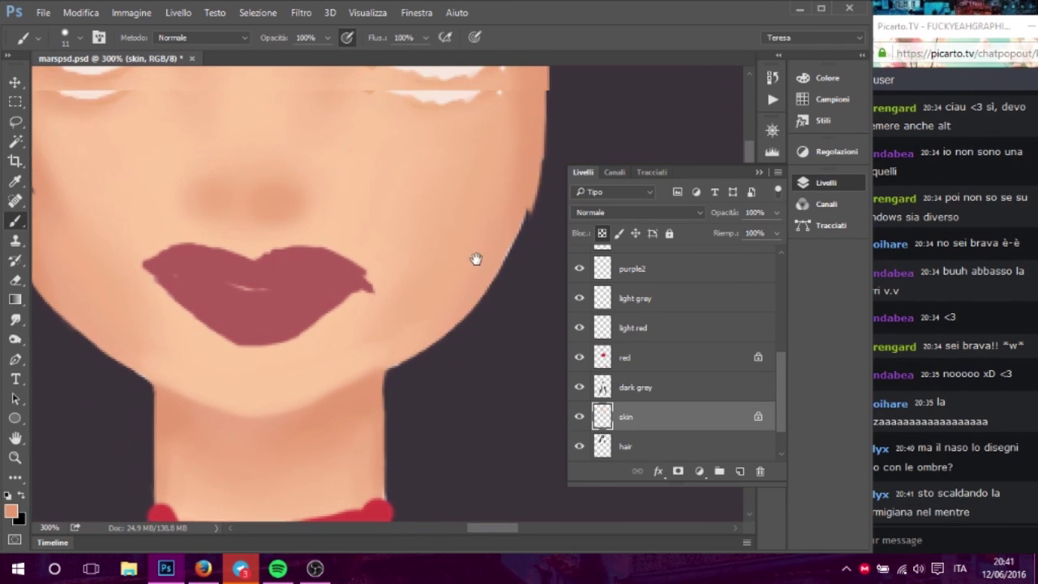
scroll(479, 255, up, 2)
scroll(479, 256, right, 1)
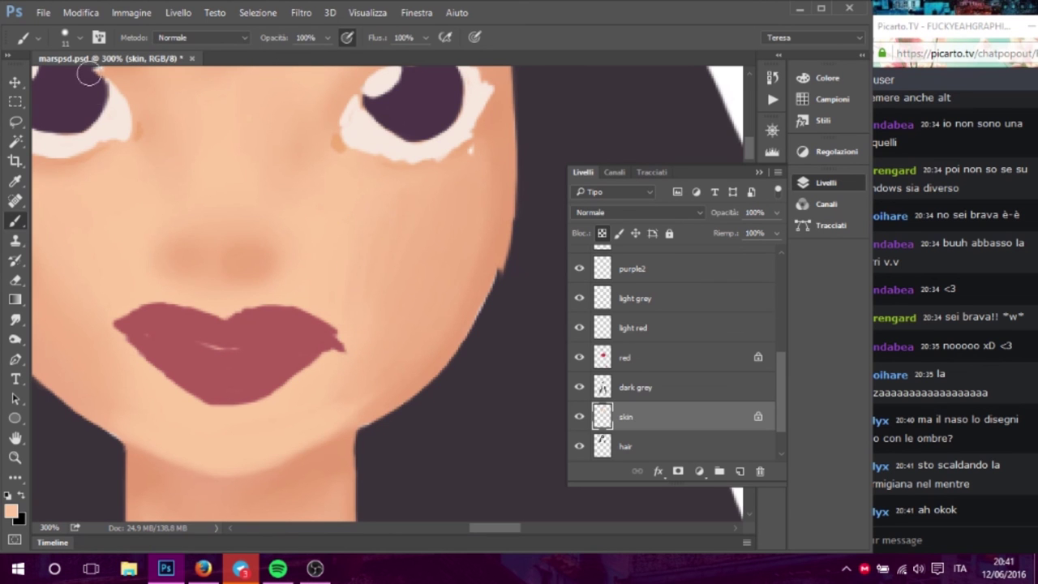
click(81, 38)
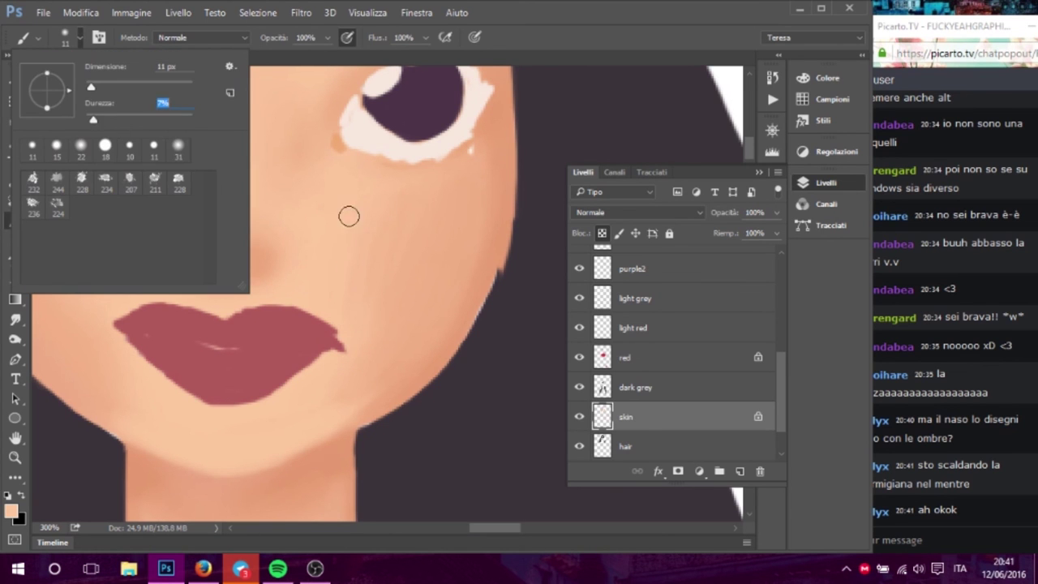
- Set the brush to 7% hardness and 24 px size
key(Return)
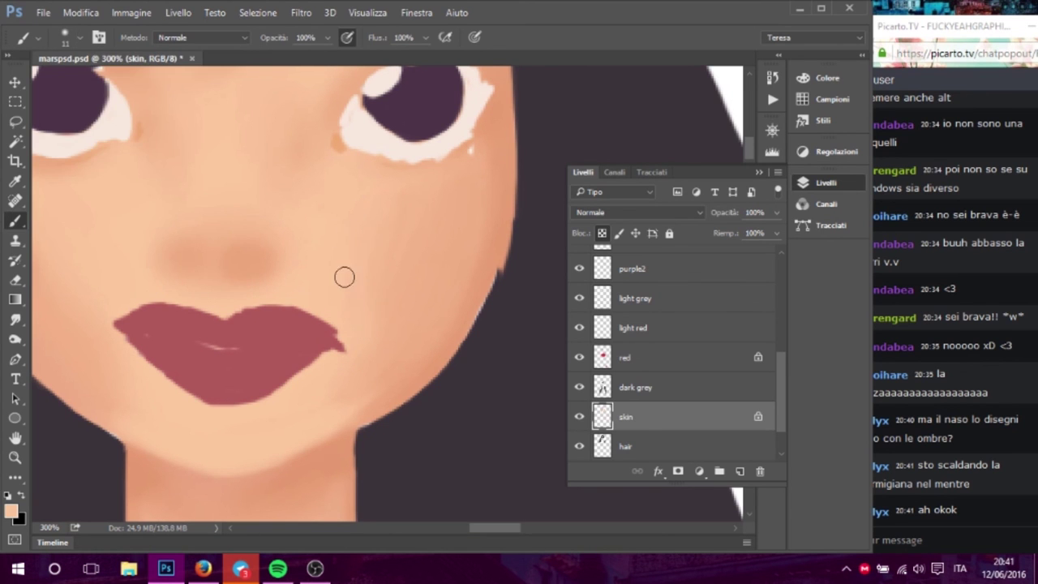
click(79, 40)
text(24)
key(Return)
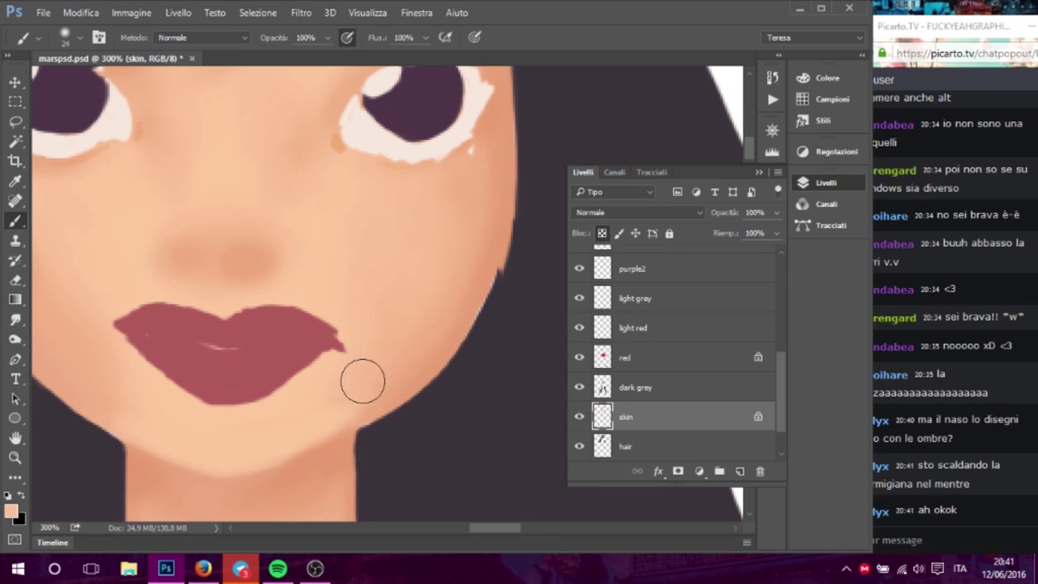
- Alt-sample the peach skin tone and try cheek shadows, undoing the dark marks
key(alt)
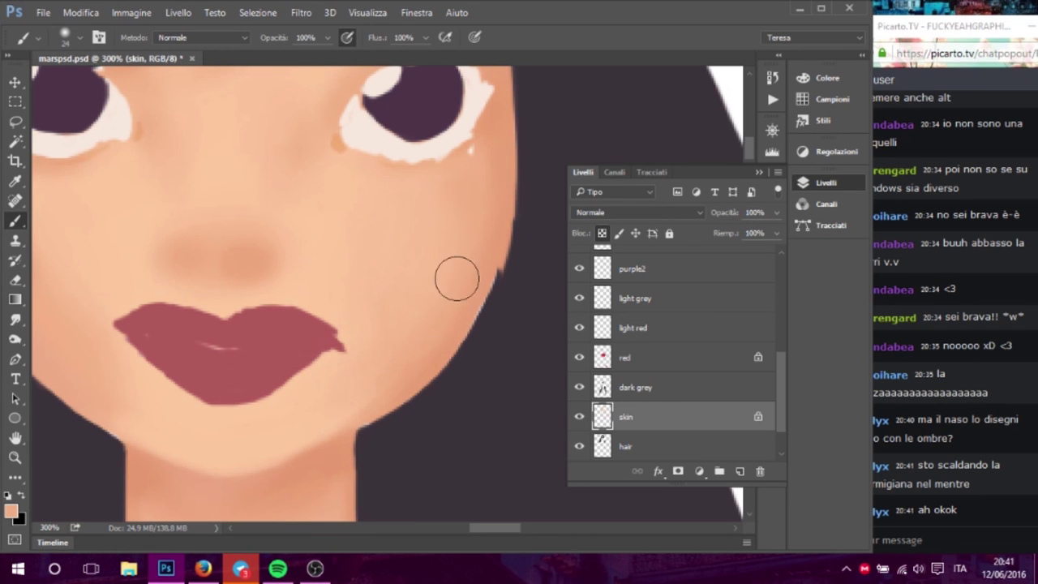
scroll(454, 237, up, 1)
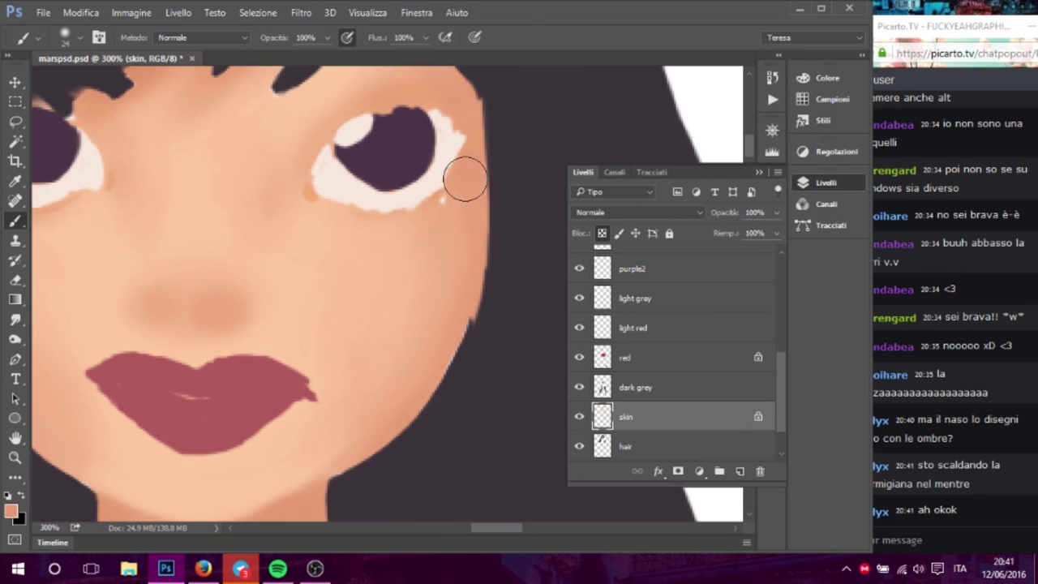
scroll(378, 414, left, 5)
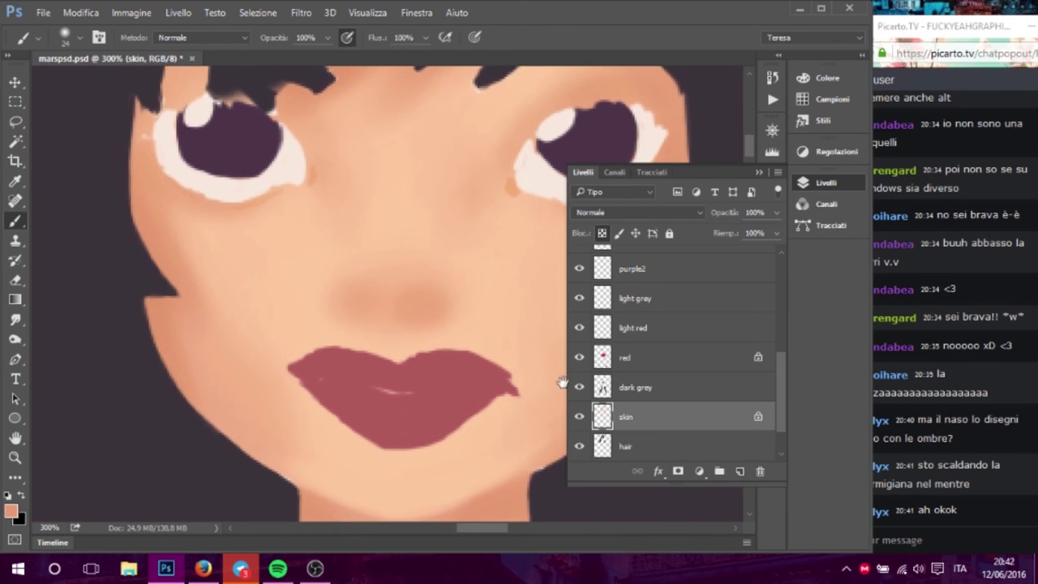
alt+click(225, 249)
alt+click(150, 243)
click(191, 324)
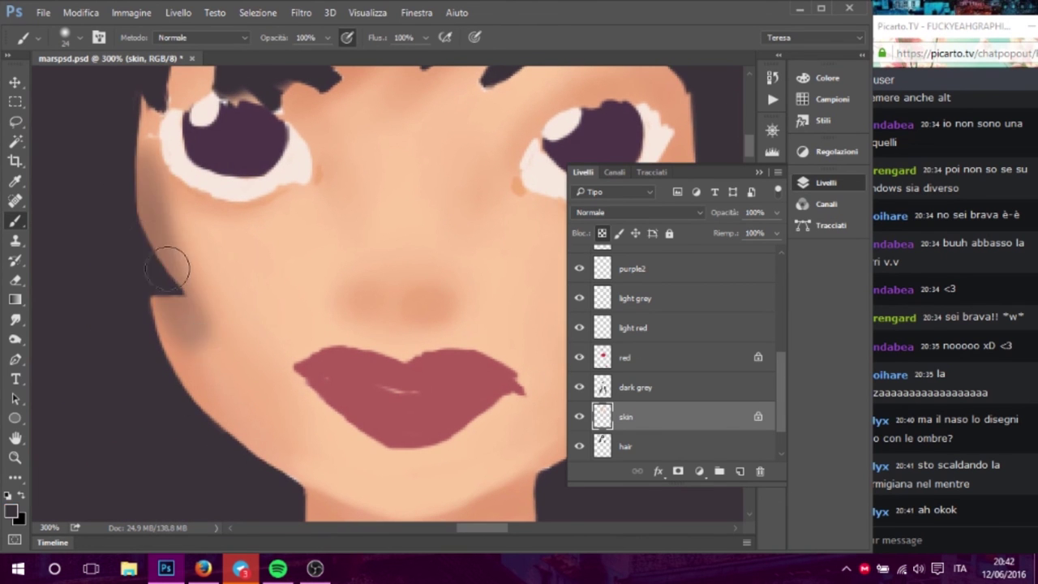
key(ctrl+z)
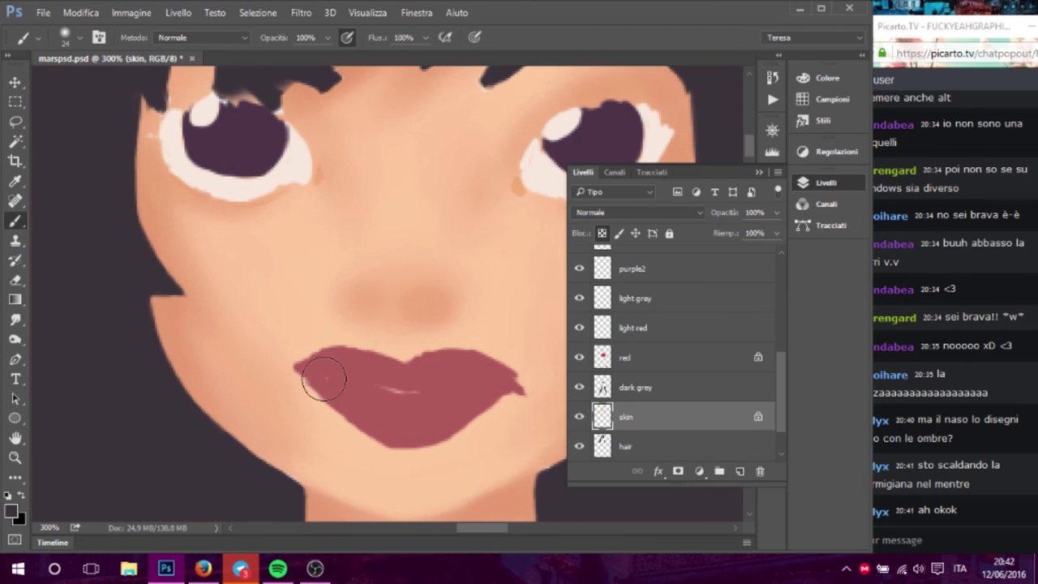
alt+click(163, 209)
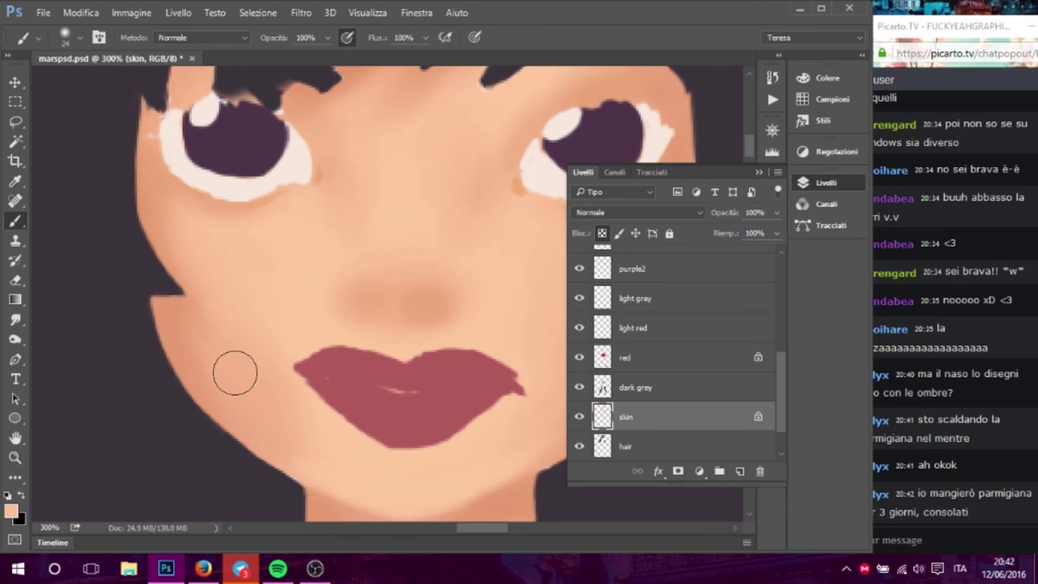
- Pan across the jaw, lips and eyes, then softly extend the shading across the nose
drag(377, 304, 223, 237)
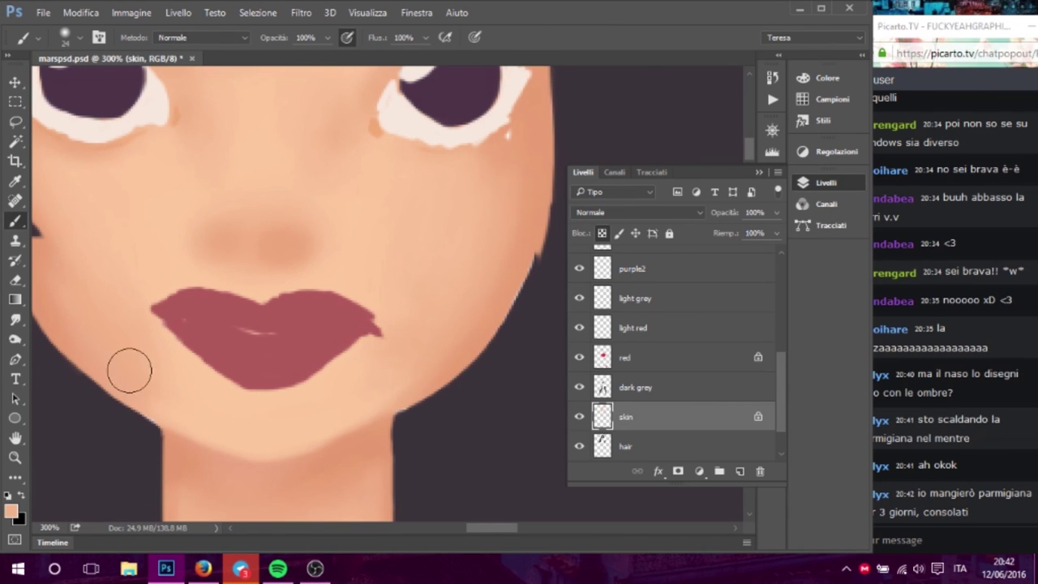
drag(189, 383, 283, 370)
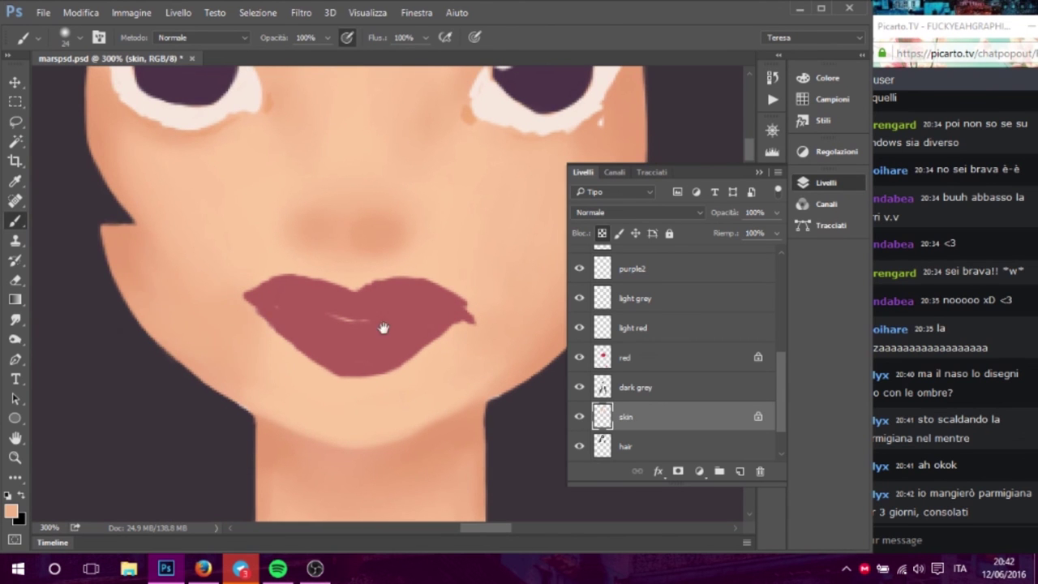
drag(383, 328, 262, 300)
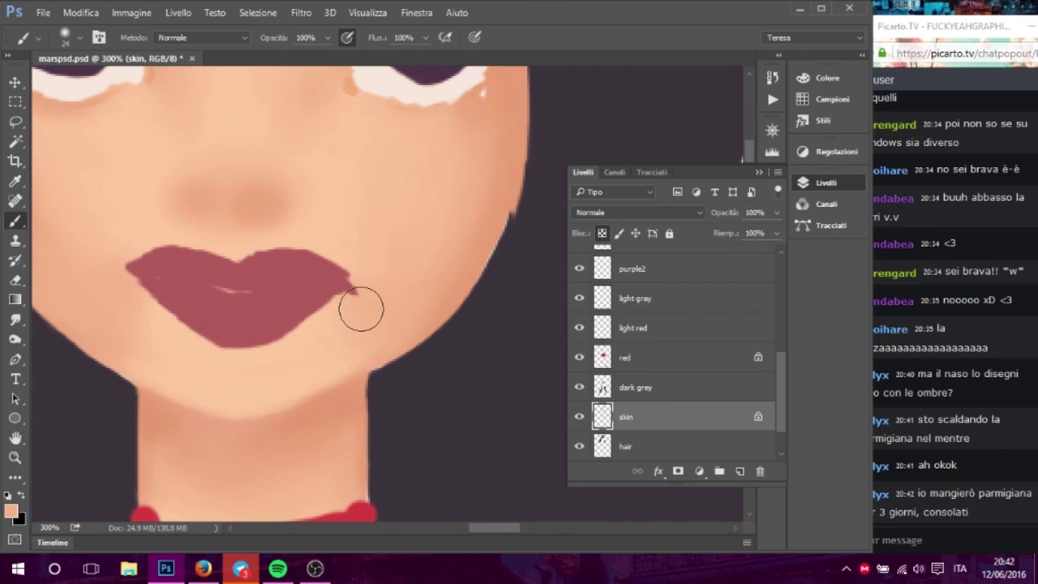
mouse_move(248, 147)
mouse_down()
mouse_move(334, 232)
mouse_move(327, 280)
mouse_up()
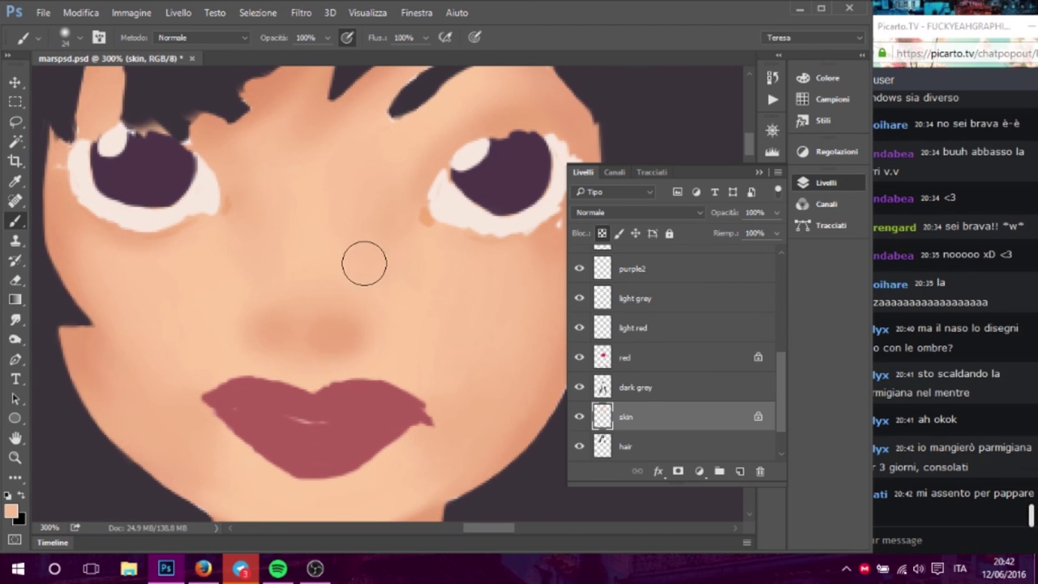
drag(350, 322, 382, 341)
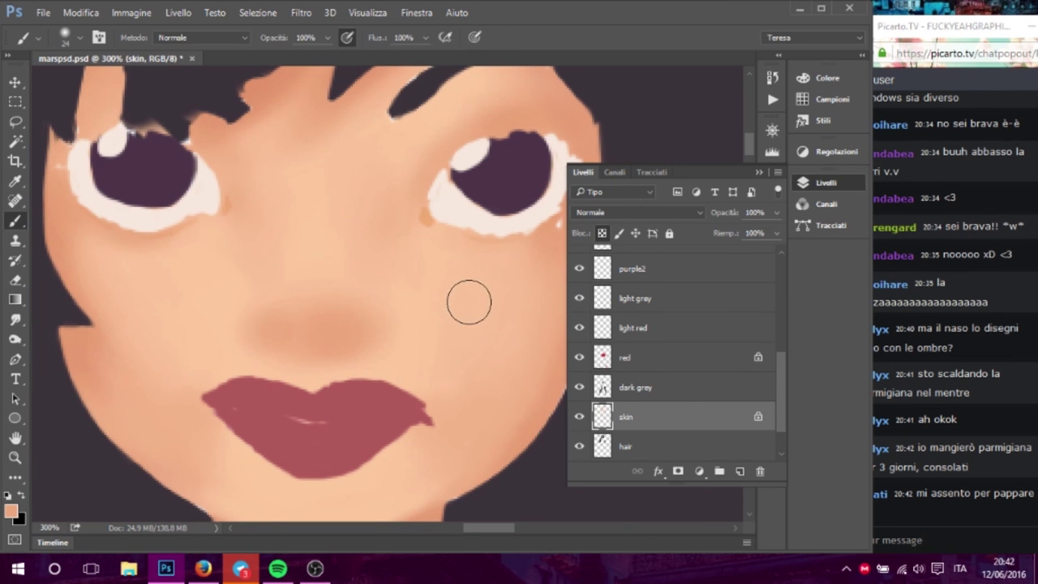
- Glance at the stream chat, then pan the canvas down toward the neck
click(848, 74)
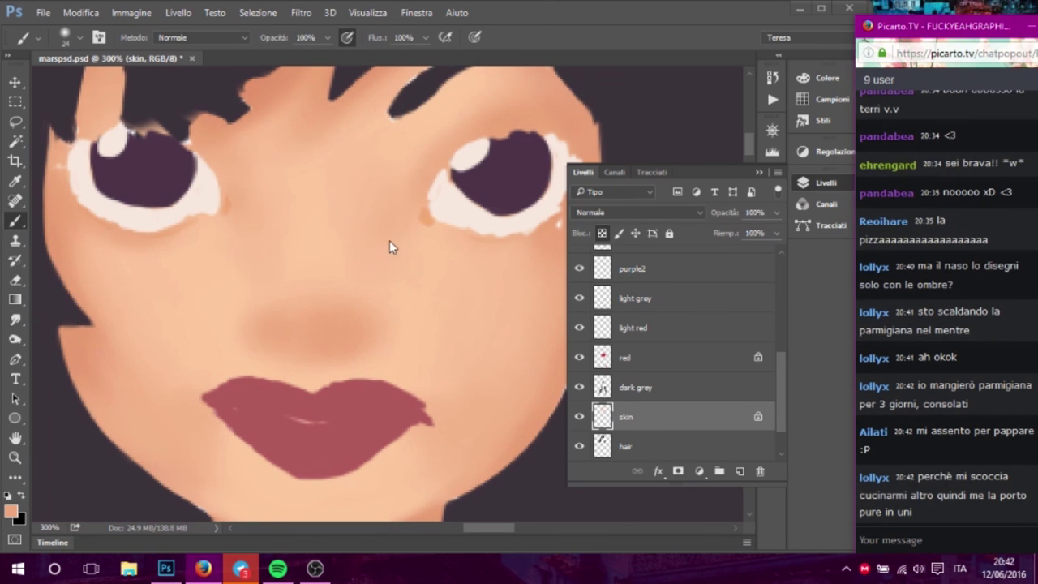
click(333, 278)
key(shift)
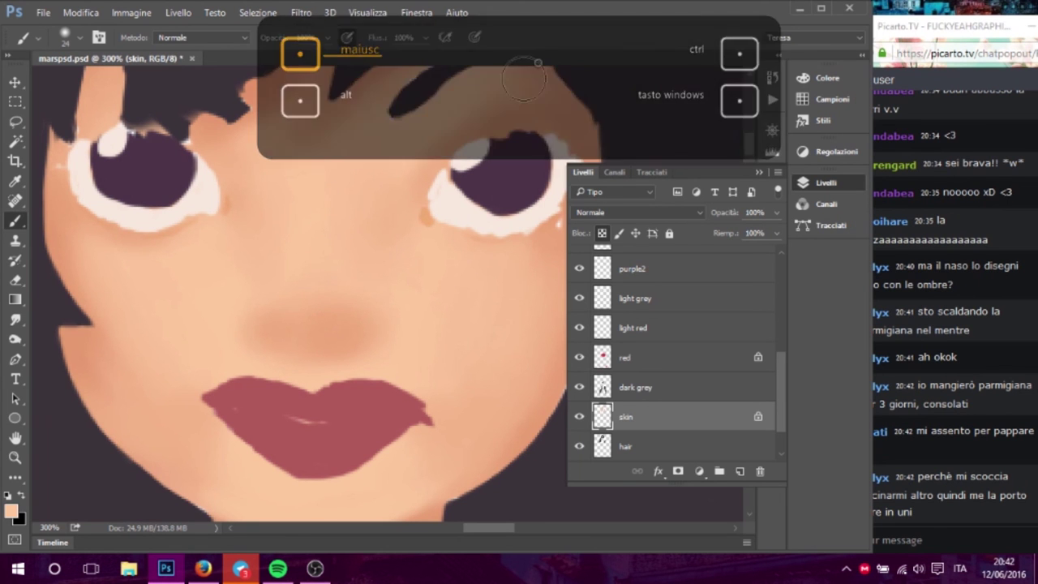
scroll(338, 221, up, 2)
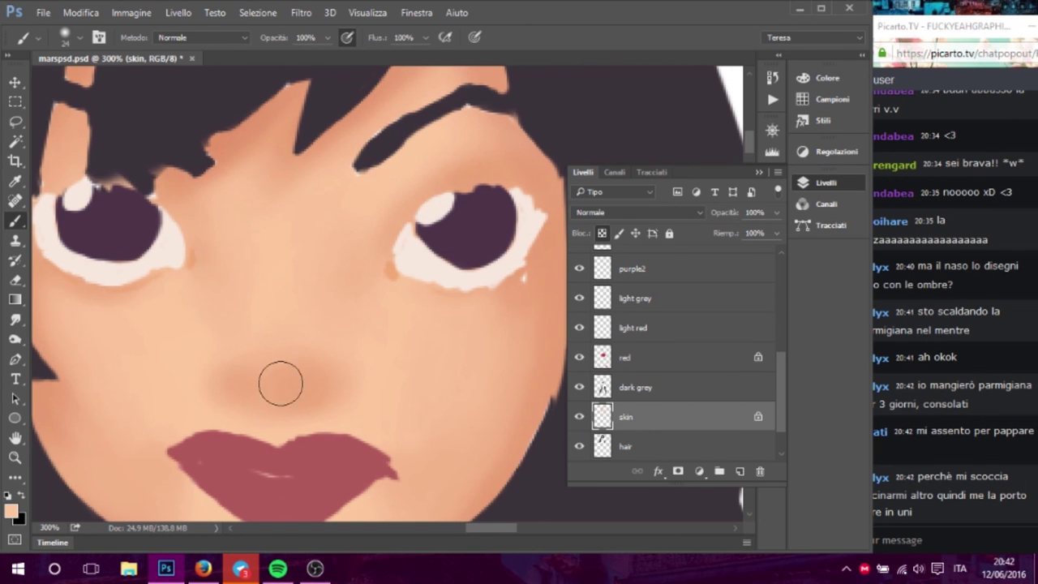
scroll(436, 293, down, 3)
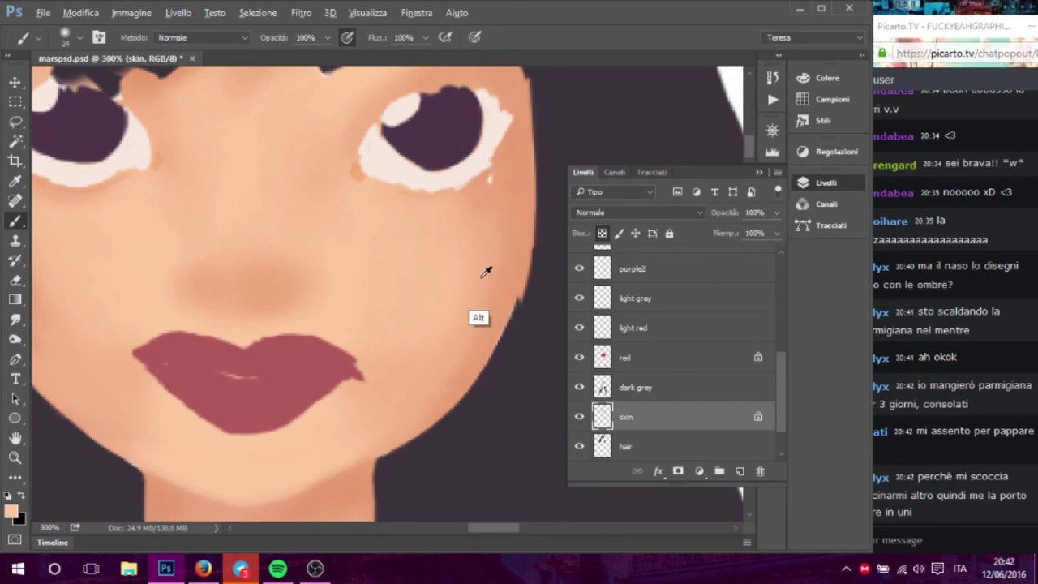
scroll(406, 328, left, 3)
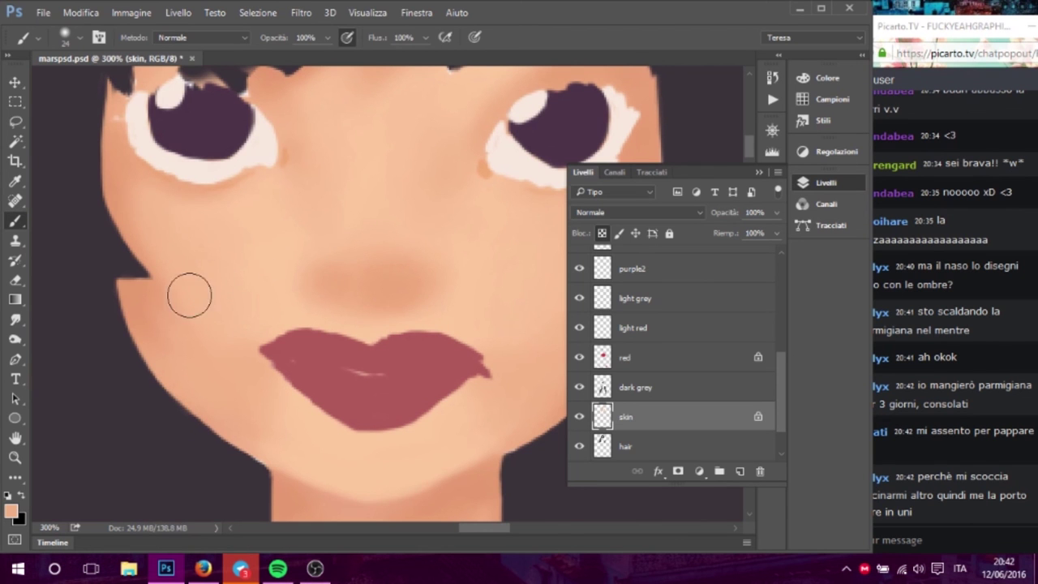
scroll(250, 220, right, 2)
scroll(284, 207, right, 3)
scroll(260, 186, down, 2)
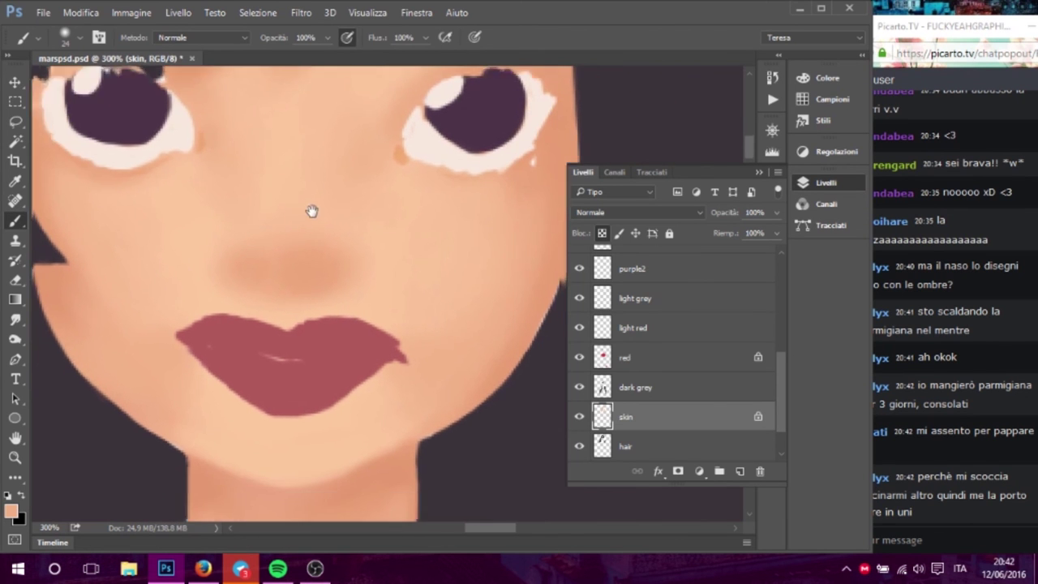
scroll(316, 194, down, 3)
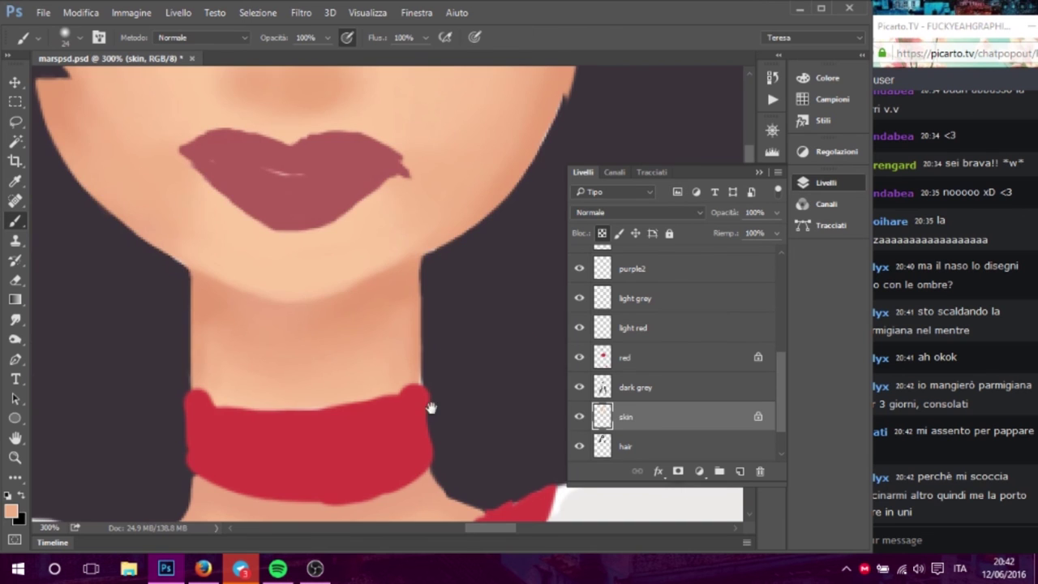
- Soft-shade the neck and the skin inside the V neckline below the collar
scroll(406, 394, down, 3)
scroll(377, 325, down, 1)
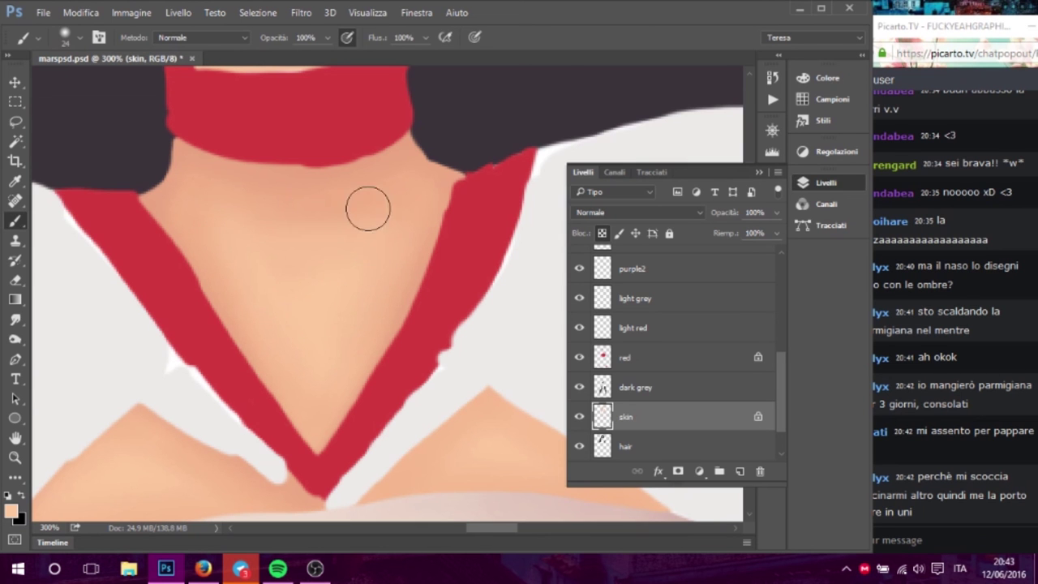
mouse_move(340, 399)
mouse_down()
mouse_move(214, 301)
mouse_move(322, 290)
mouse_up()
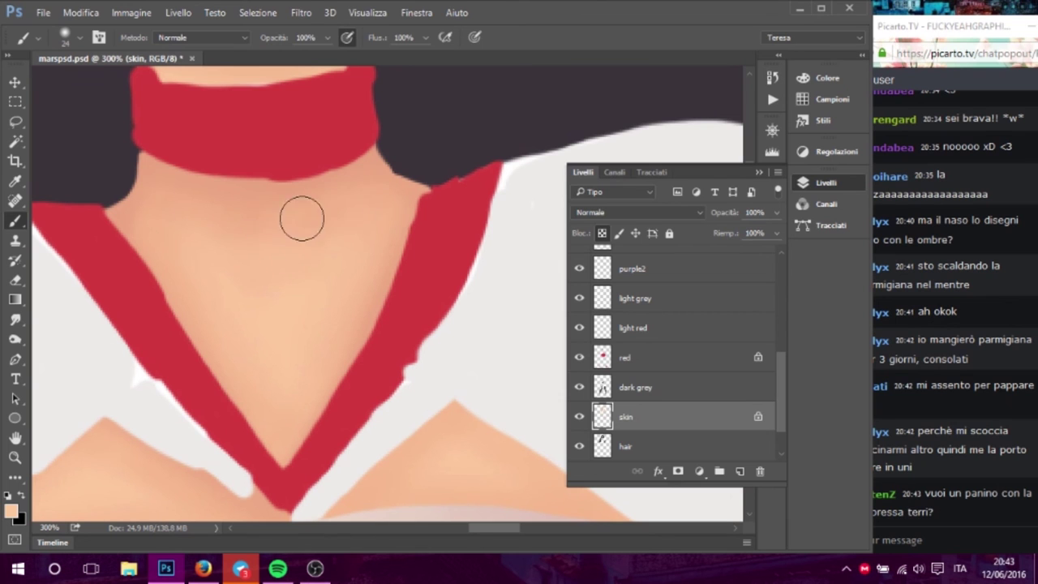
drag(403, 377, 209, 187)
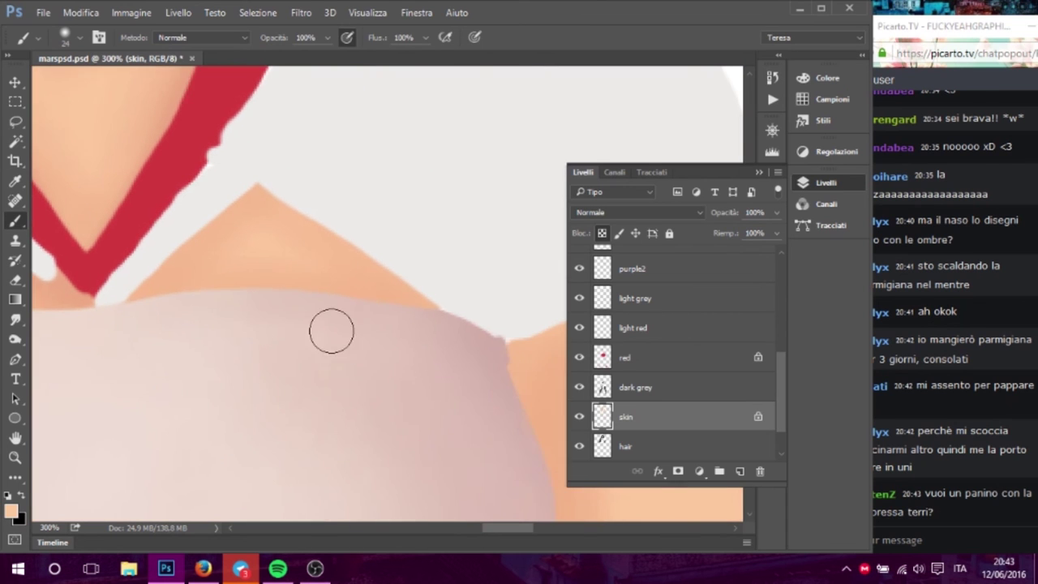
drag(331, 331, 274, 274)
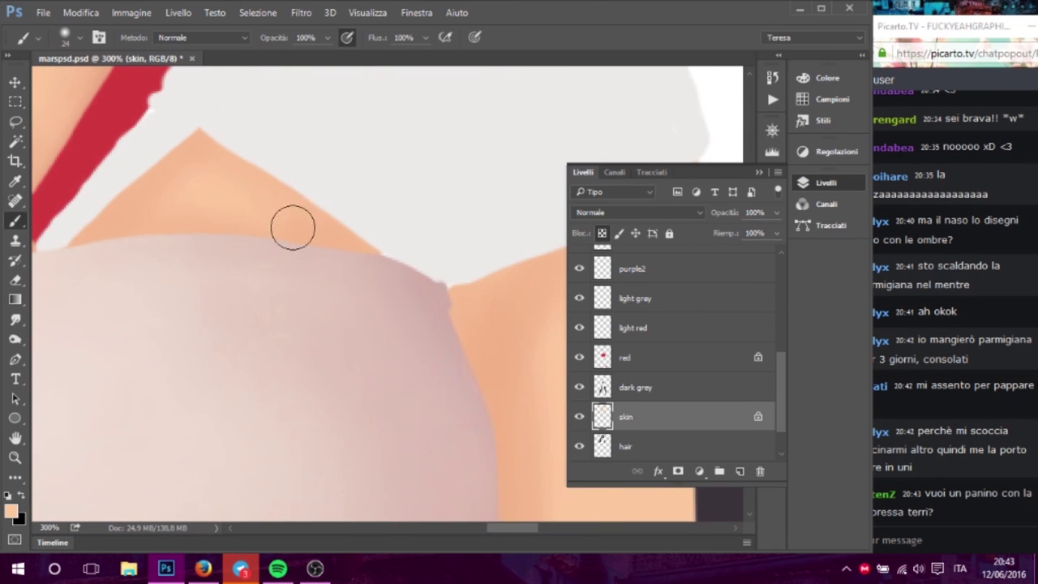
- Shade the shoulder skin beside the dark hair, briefly checking the stream chat
drag(434, 369, 176, 218)
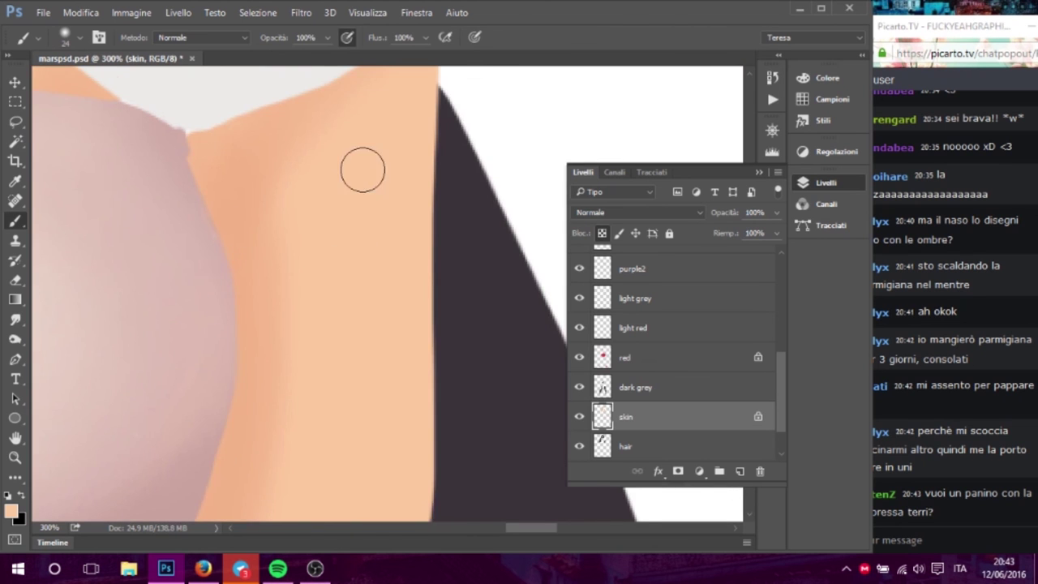
drag(361, 295, 389, 387)
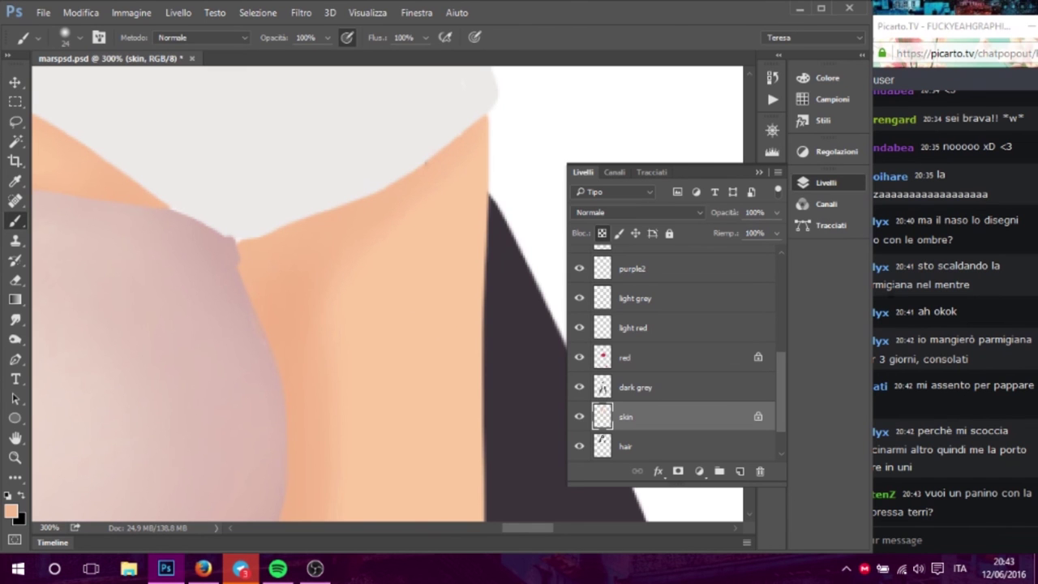
click(912, 44)
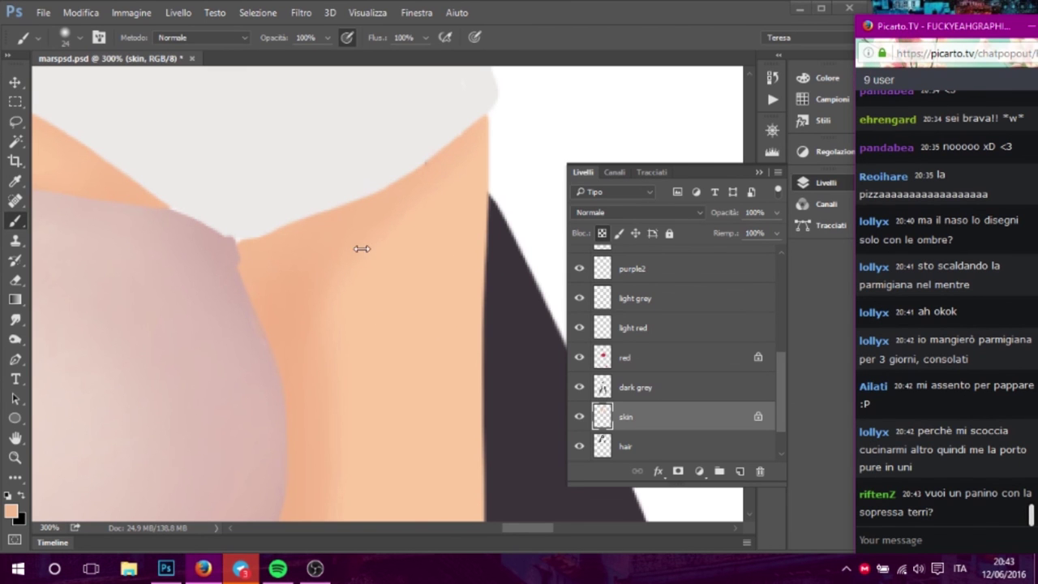
key(shift)
click(273, 267)
- Blend soft peach shading where the skin meets the collar edge and white shirt
scroll(271, 308, up, 5)
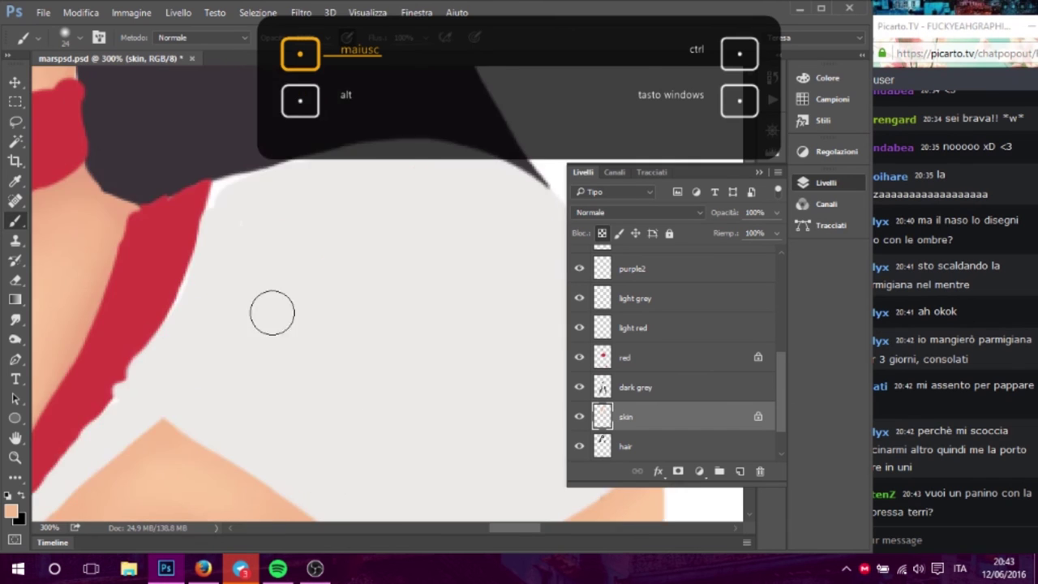
scroll(295, 325, up, 5)
scroll(295, 325, up, 3)
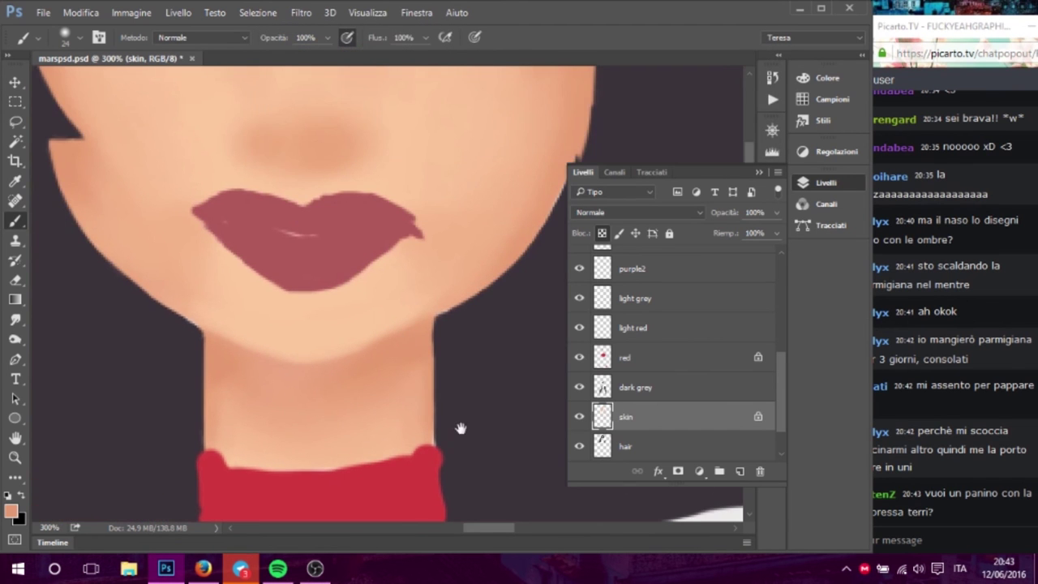
drag(463, 428, 387, 331)
scroll(386, 331, down, 5)
scroll(424, 346, down, 3)
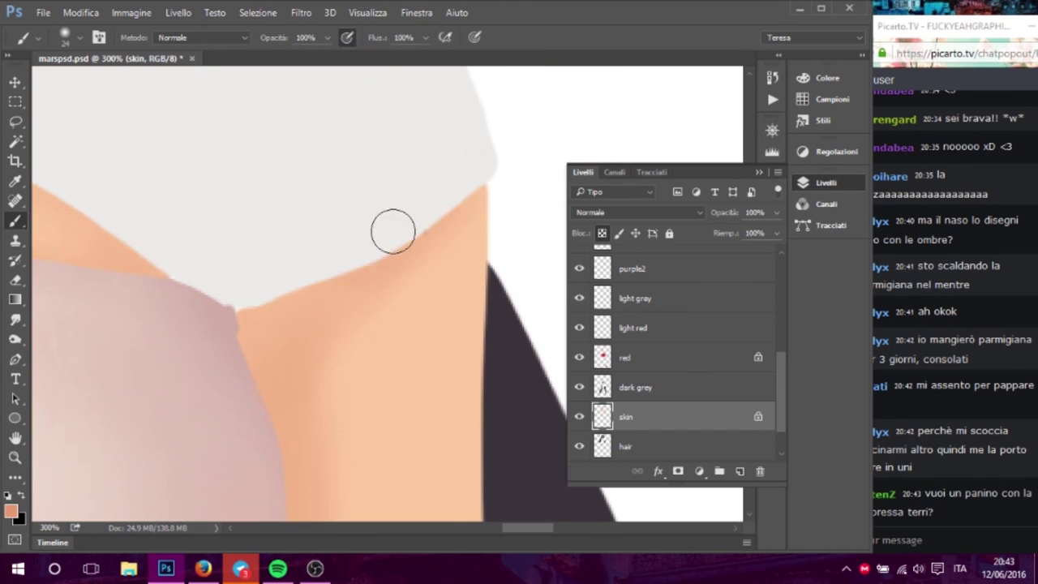
scroll(240, 349, down, 1)
scroll(243, 324, down, 4)
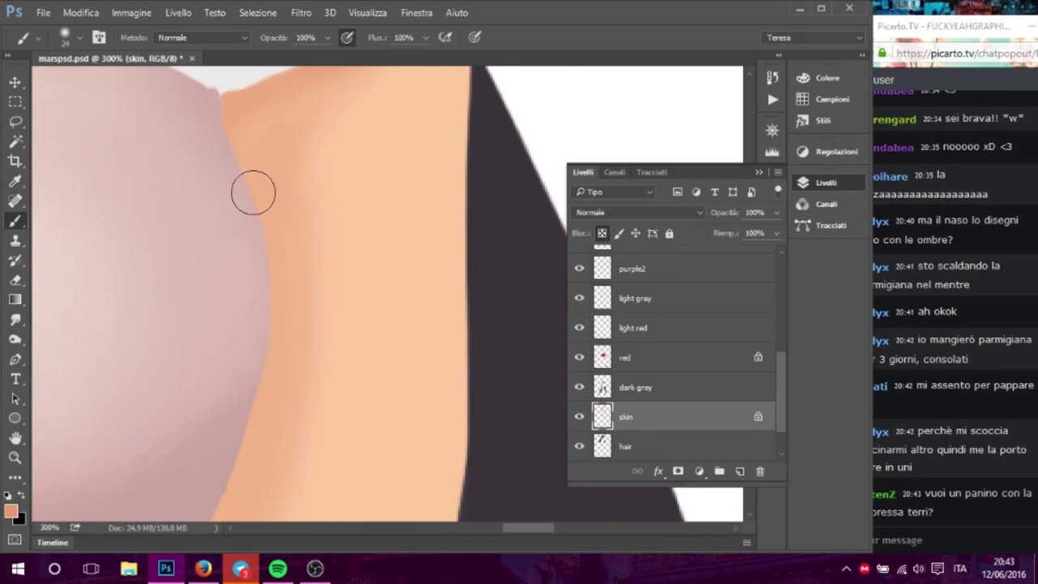
scroll(267, 324, down, 3)
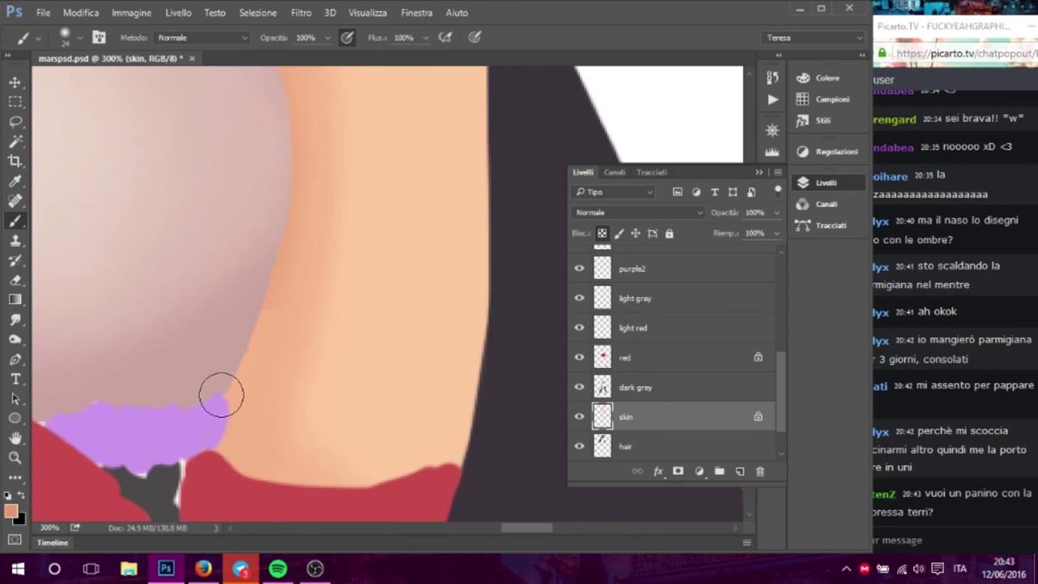
- Move down to the thighs and hide then show the dark grey stocking layer
scroll(260, 292, up, 2)
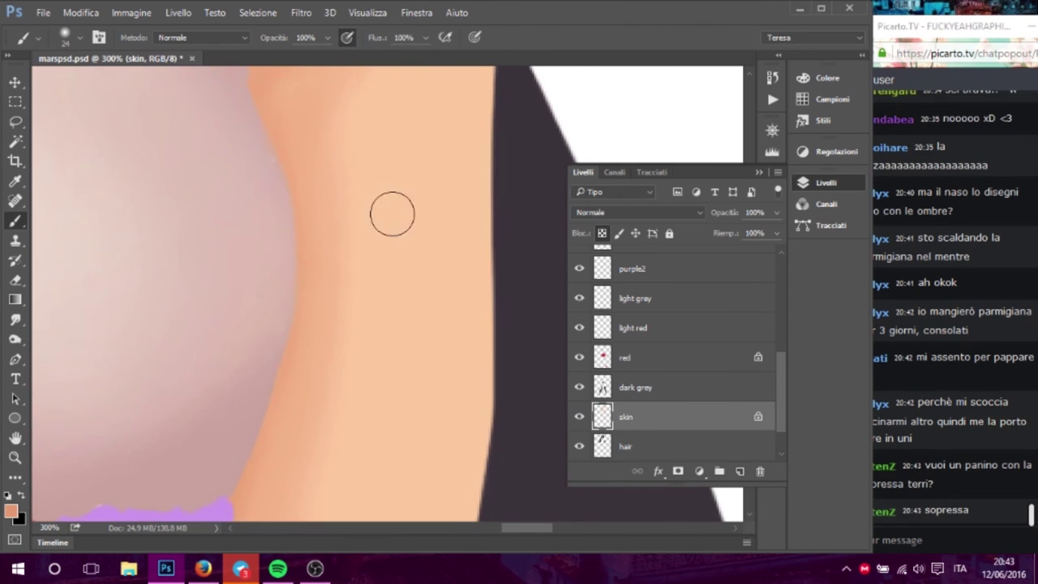
scroll(248, 287, left, 3)
scroll(463, 283, left, 2)
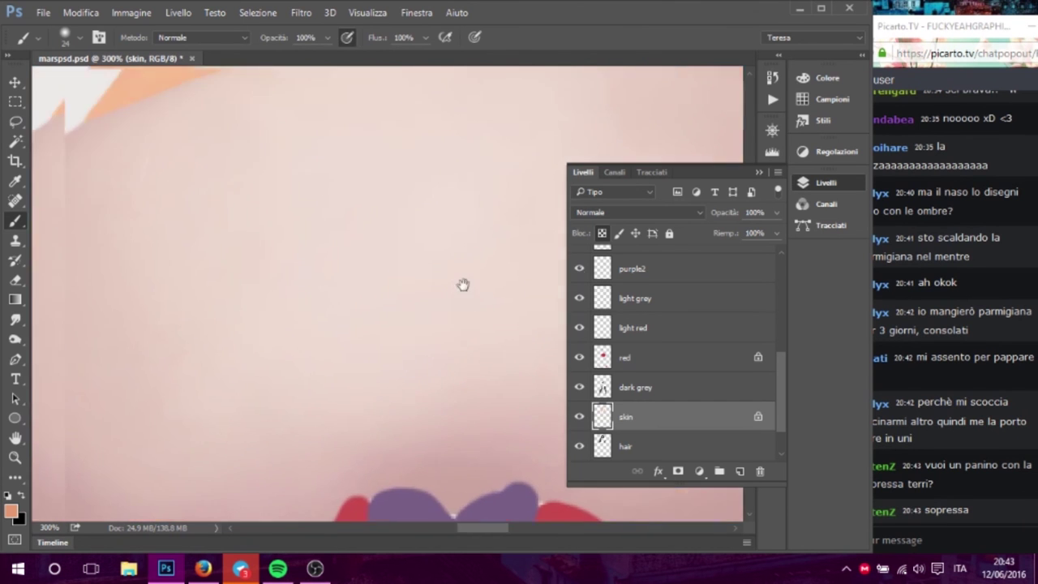
scroll(327, 233, left, 2)
scroll(288, 278, down, 2)
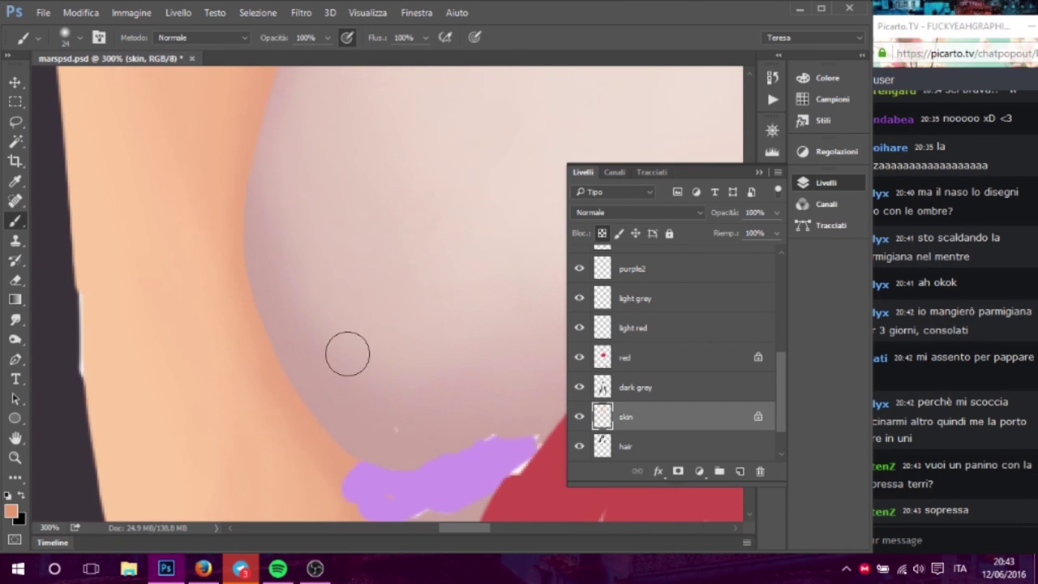
scroll(348, 352, down, 5)
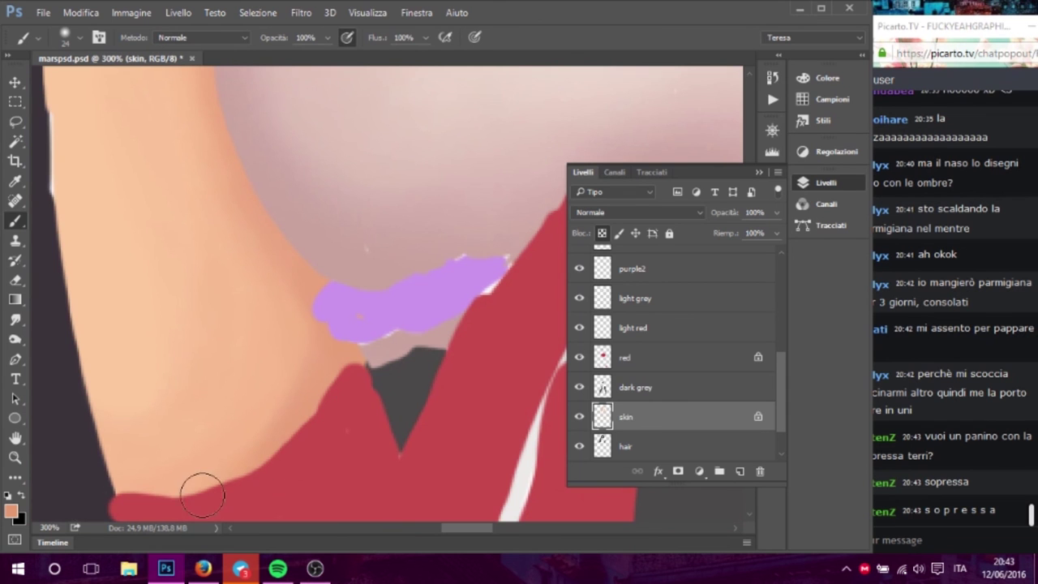
scroll(320, 420, down, 3)
scroll(225, 271, down, 3)
scroll(301, 238, down, 3)
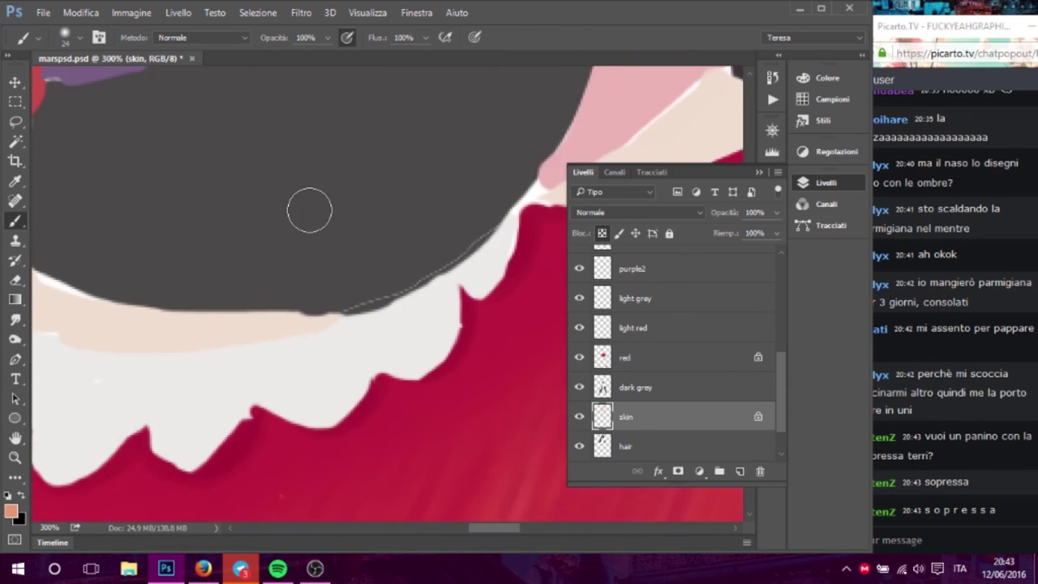
scroll(309, 208, down, 3)
scroll(364, 228, down, 3)
scroll(397, 204, down, 3)
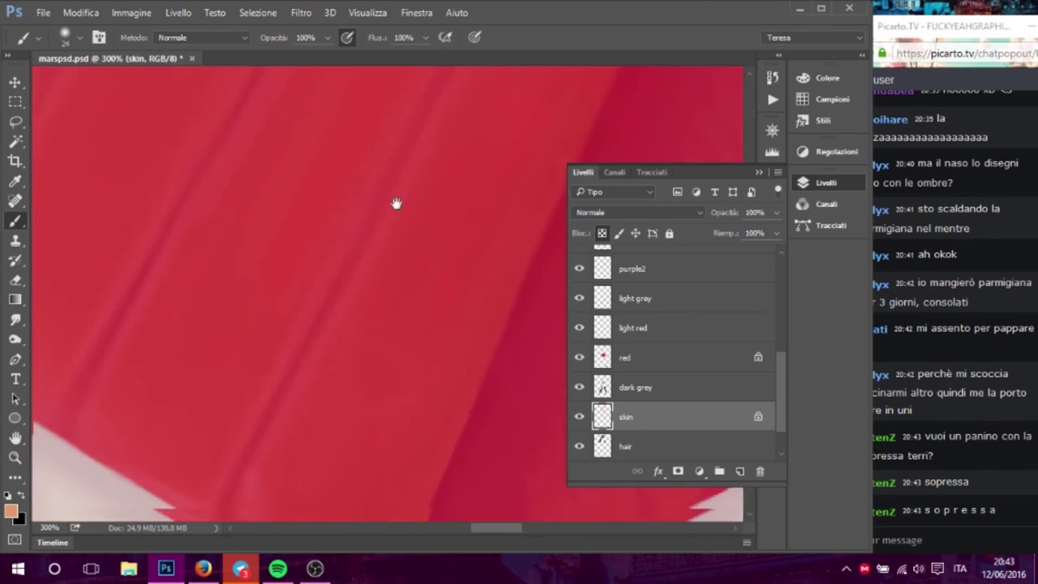
scroll(443, 166, down, 3)
scroll(443, 165, down, 3)
scroll(433, 260, down, 3)
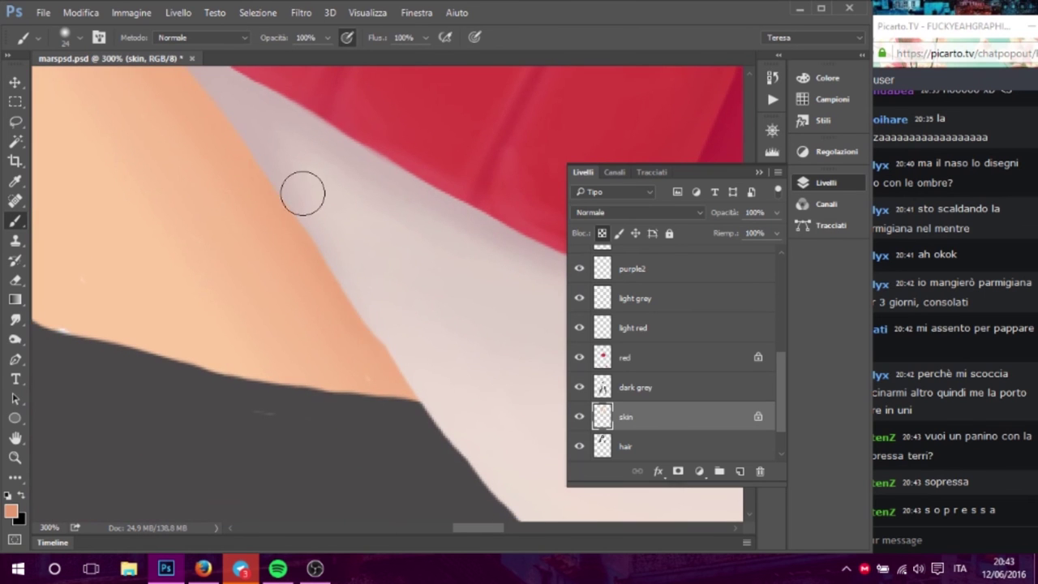
scroll(480, 399, up, 2)
scroll(348, 308, up, 2)
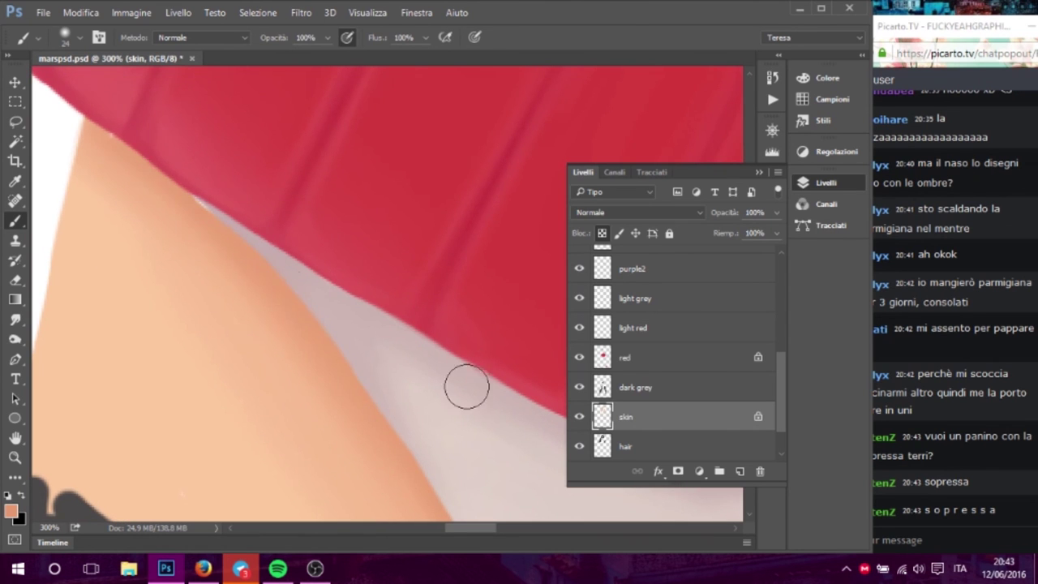
scroll(371, 244, down, 1)
scroll(309, 324, down, 1)
scroll(340, 354, down, 2)
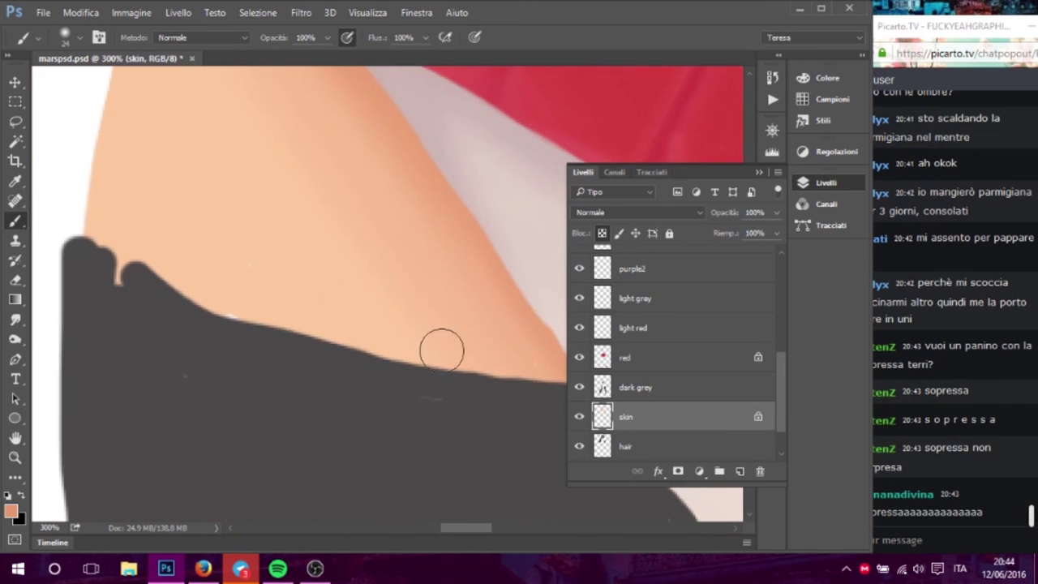
click(580, 387)
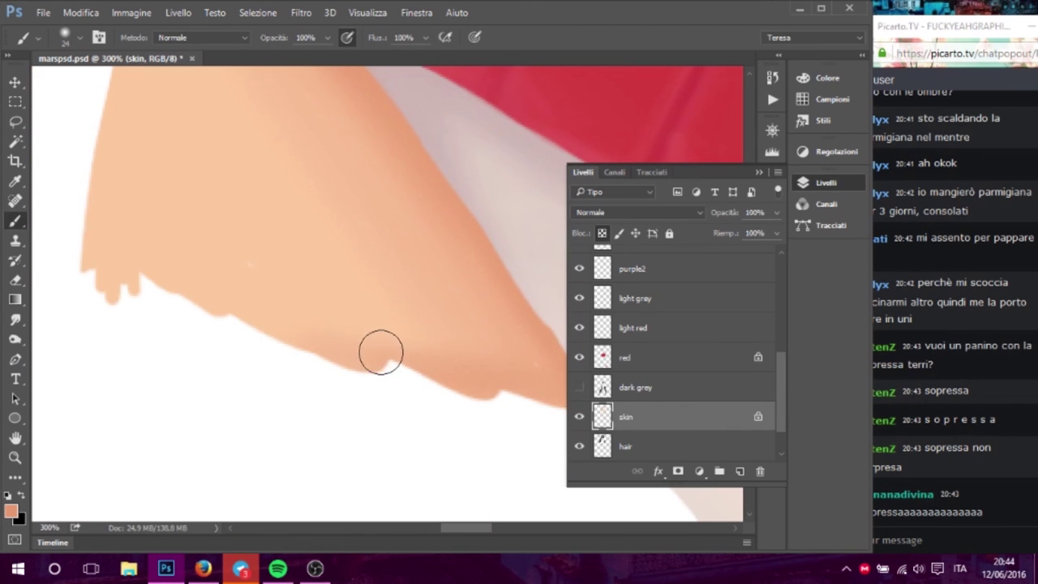
click(577, 388)
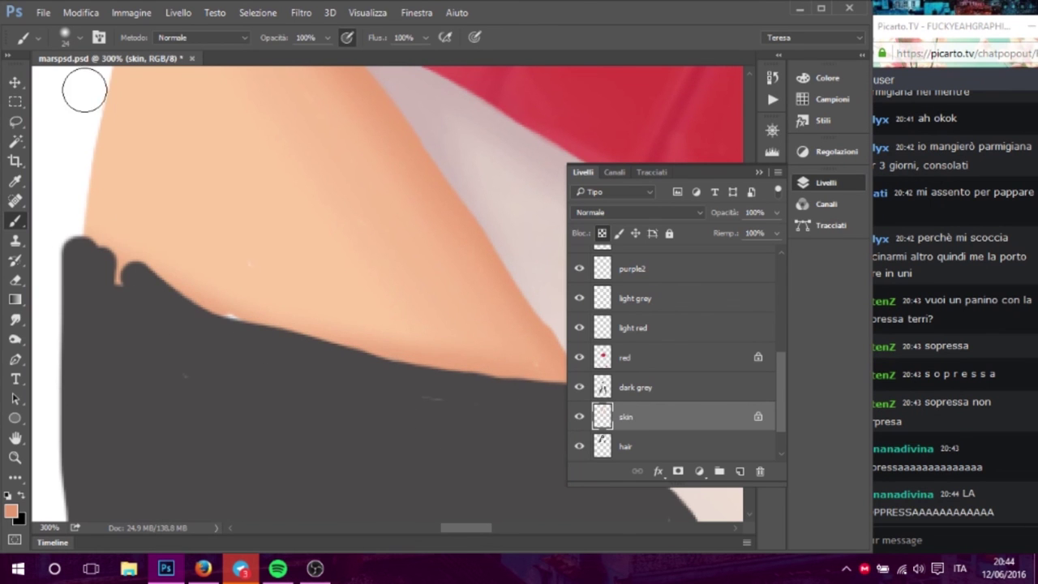
- Dab skin colour at the thigh edge and sample lighter and darker peach tones
right_click(68, 72)
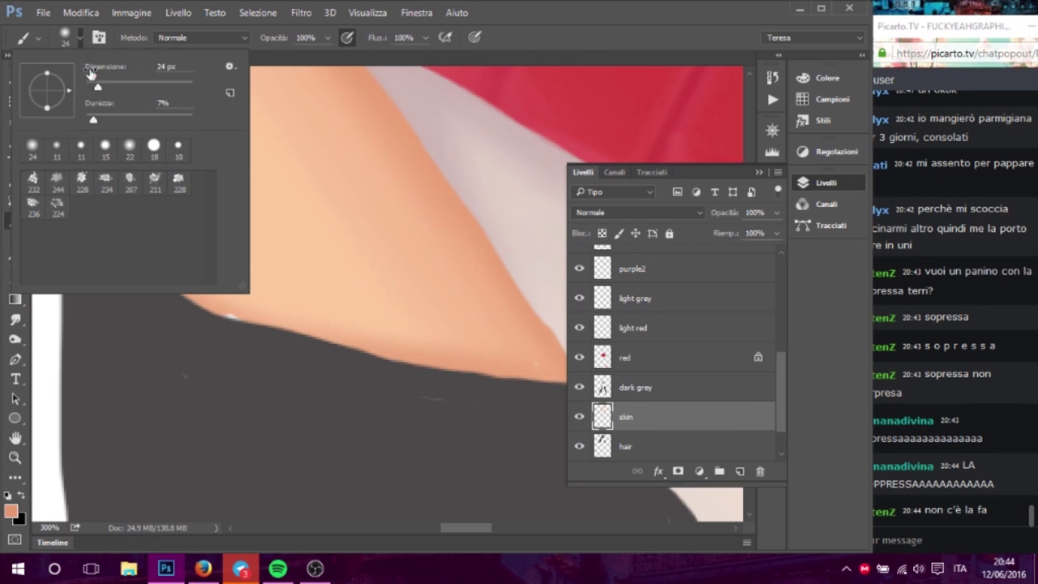
click(226, 309)
drag(236, 318, 220, 300)
alt+click(252, 285)
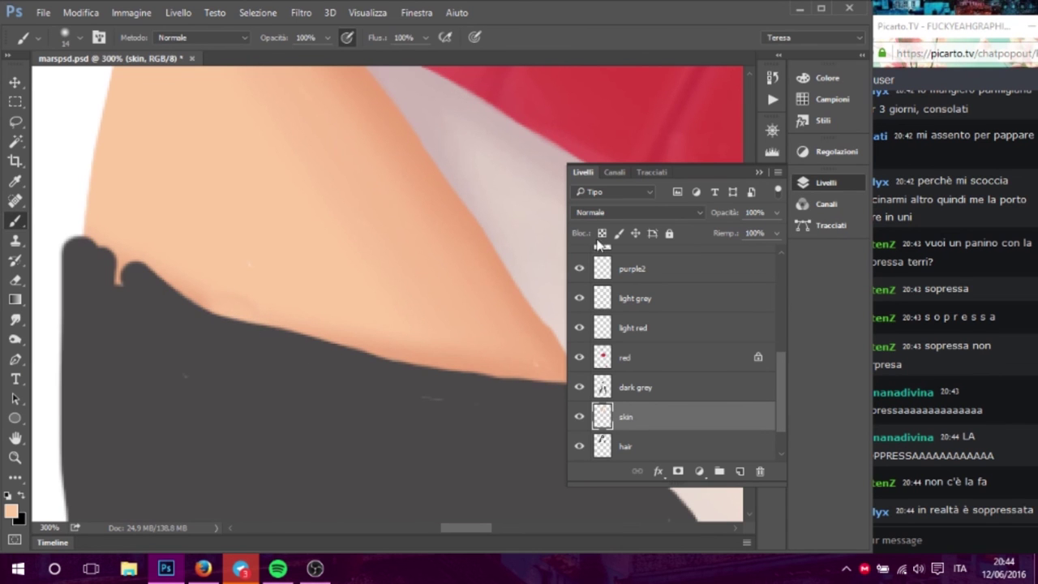
alt+click(530, 316)
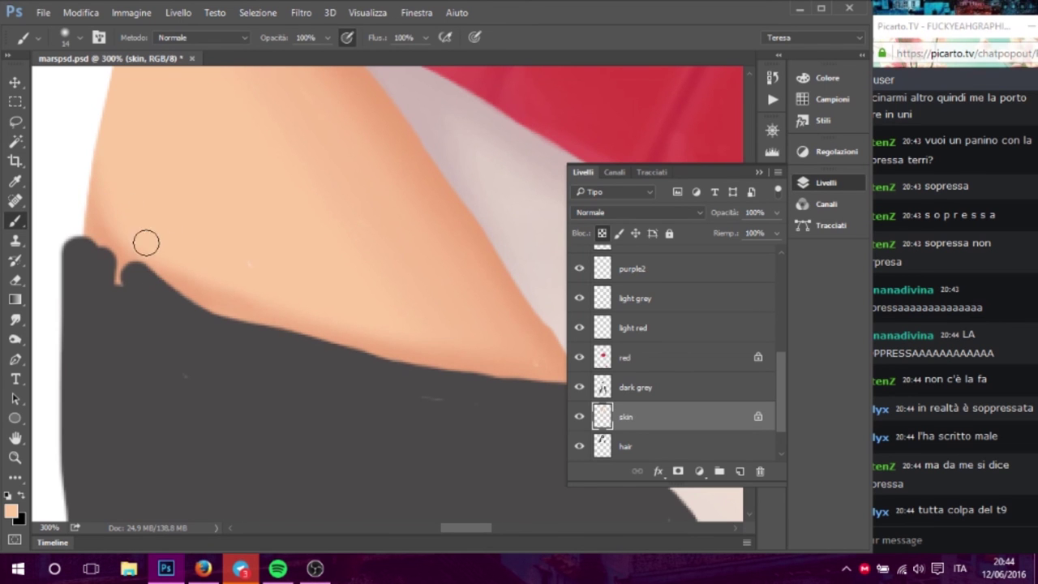
- Unlock transparency on the skin layer and shade along both thighs' edges
drag(393, 245, 410, 369)
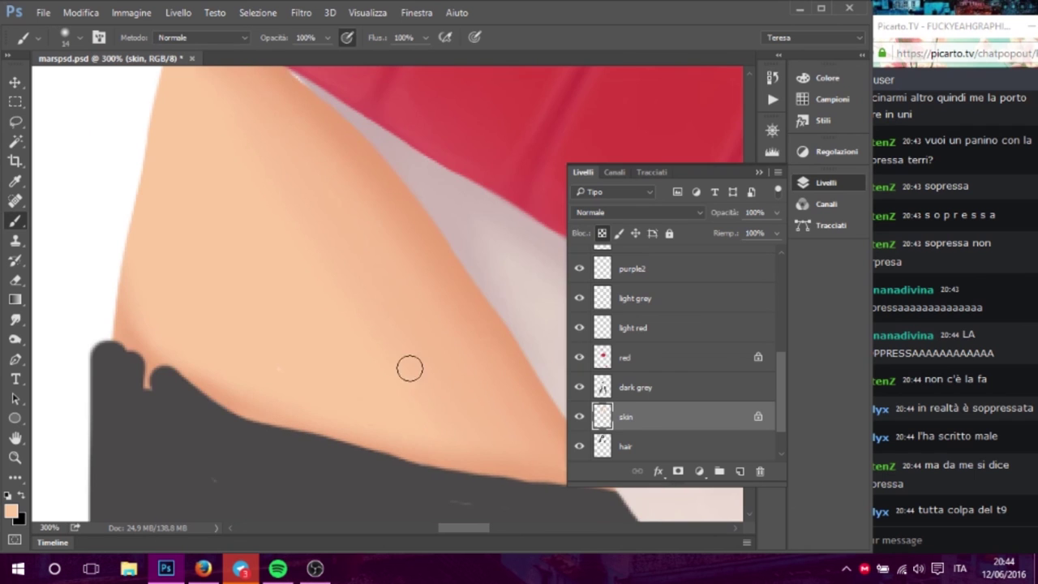
drag(384, 240, 335, 345)
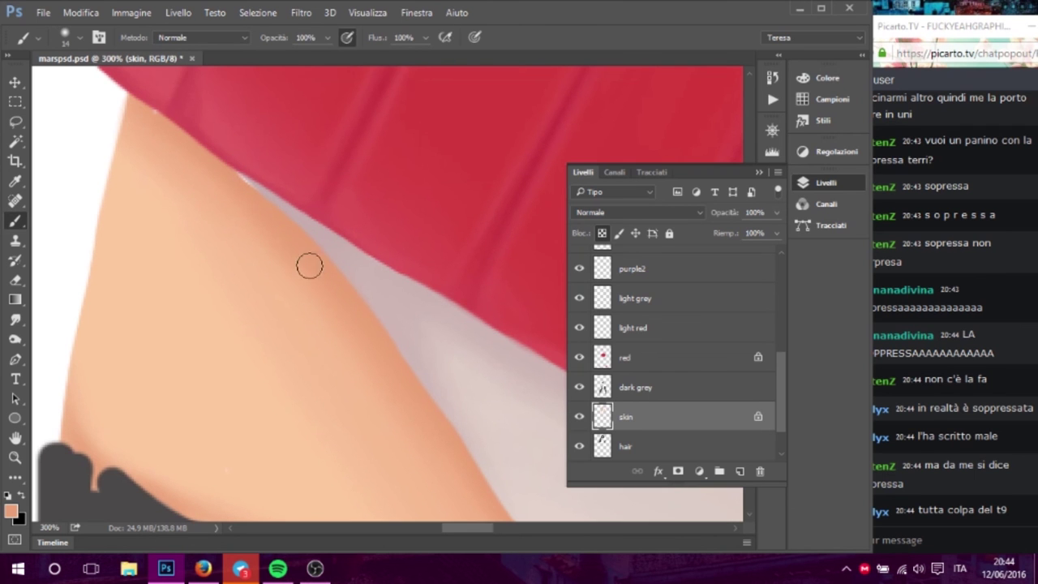
click(602, 234)
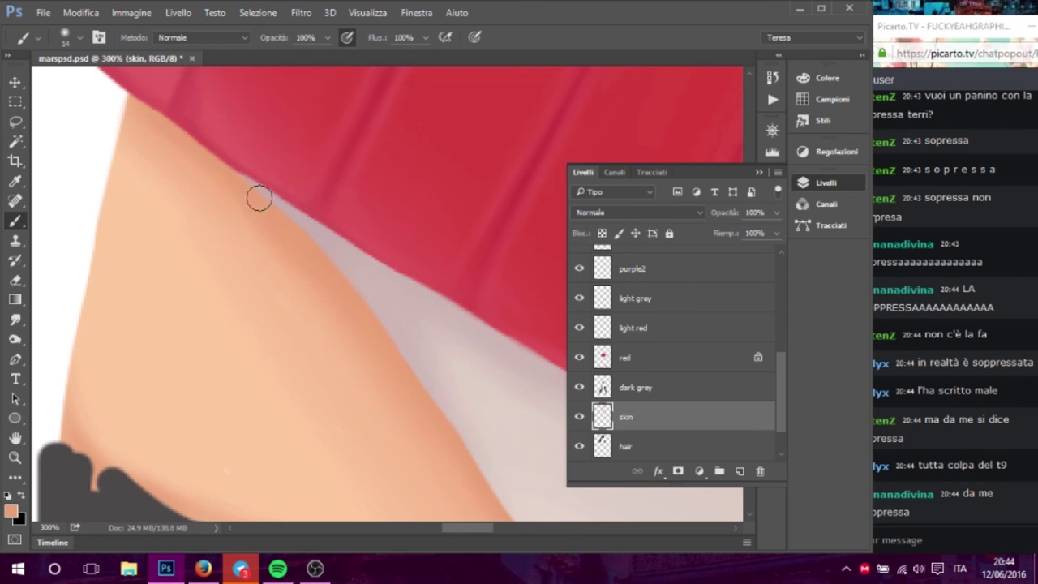
mouse_move(430, 387)
mouse_down()
mouse_move(327, 230)
mouse_move(395, 301)
mouse_up()
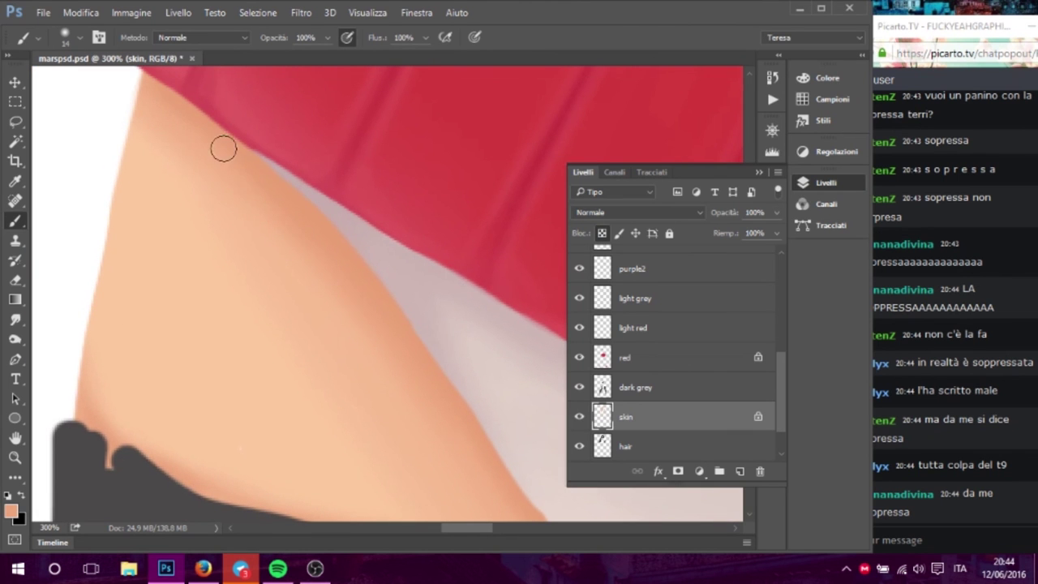
drag(477, 392, 401, 314)
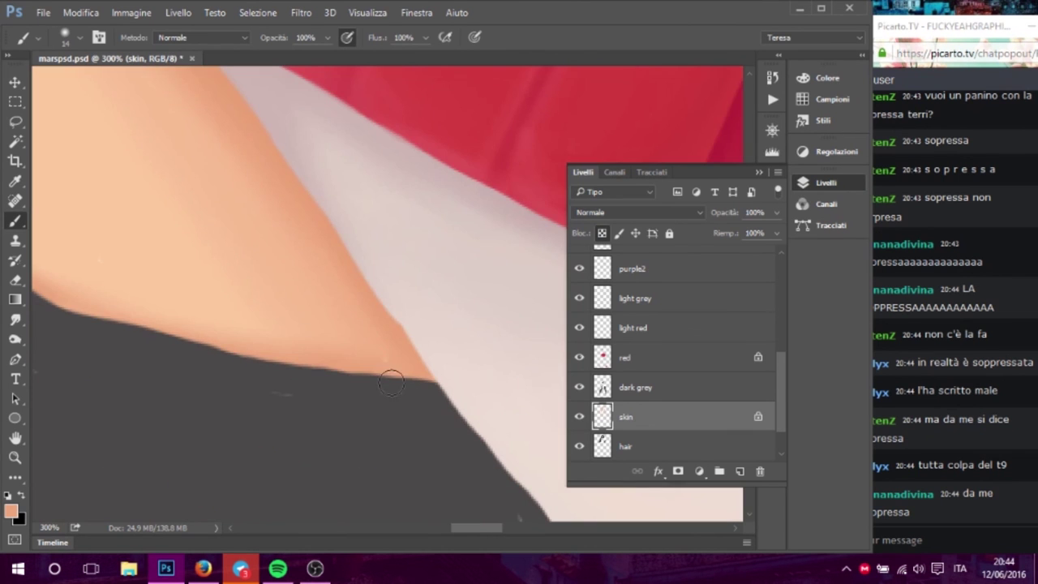
drag(421, 409, 130, 304)
scroll(130, 303, right, 3)
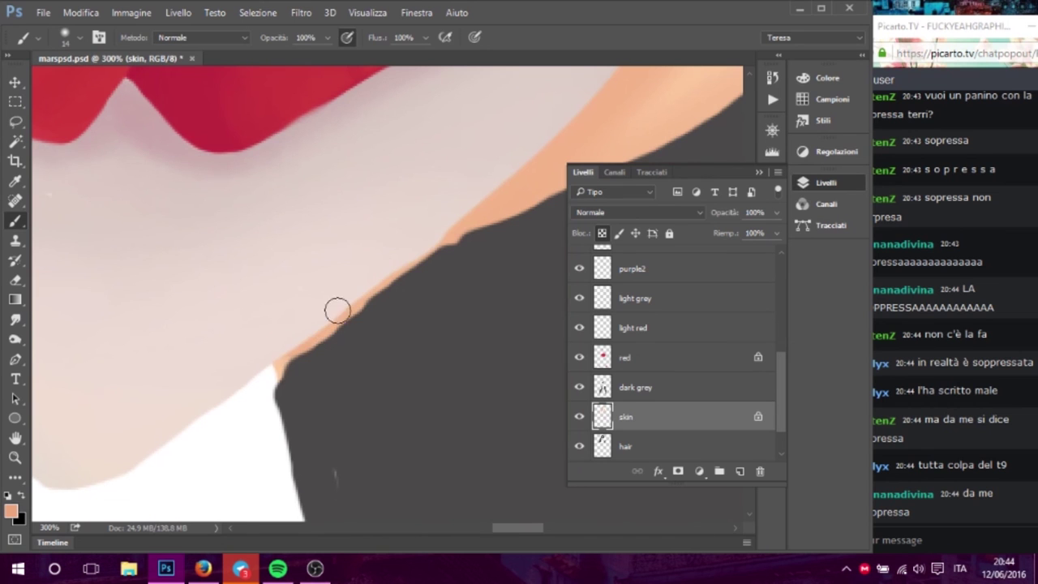
- Continue soft shading along the thigh and stocking edge, briefly checking chat
drag(437, 305, 335, 346)
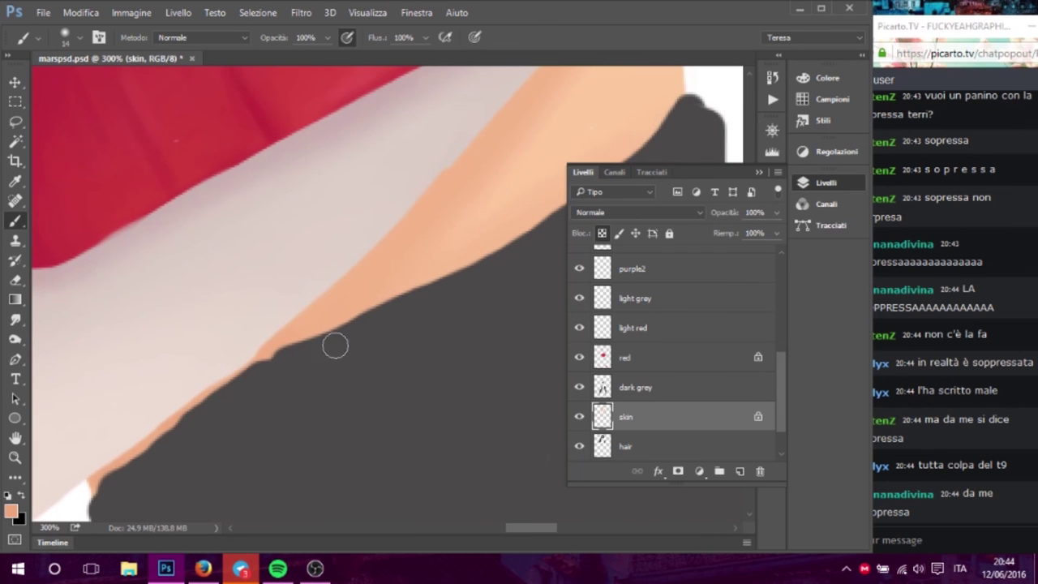
scroll(250, 394, up, 5)
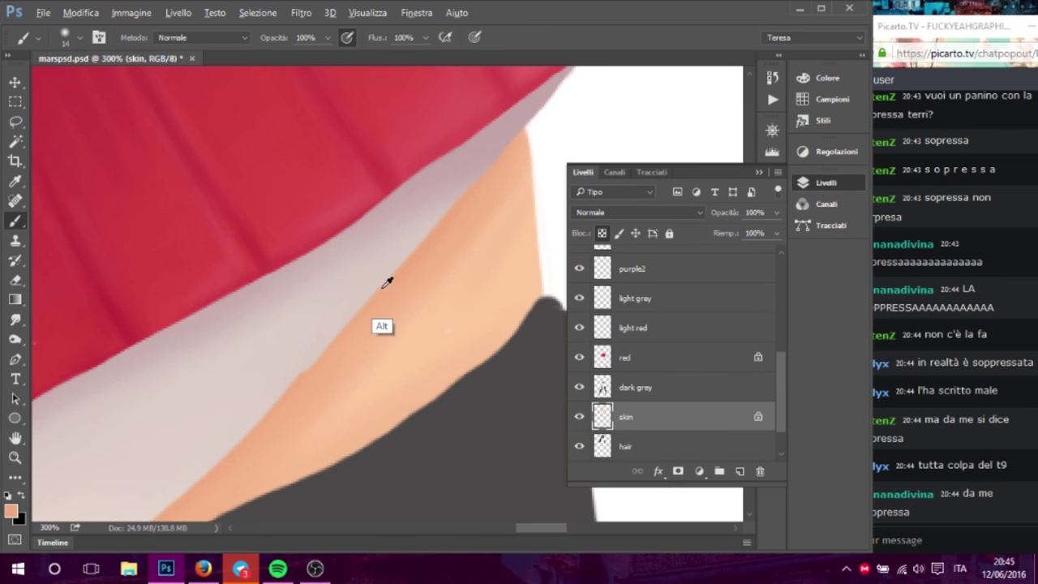
drag(320, 363, 382, 276)
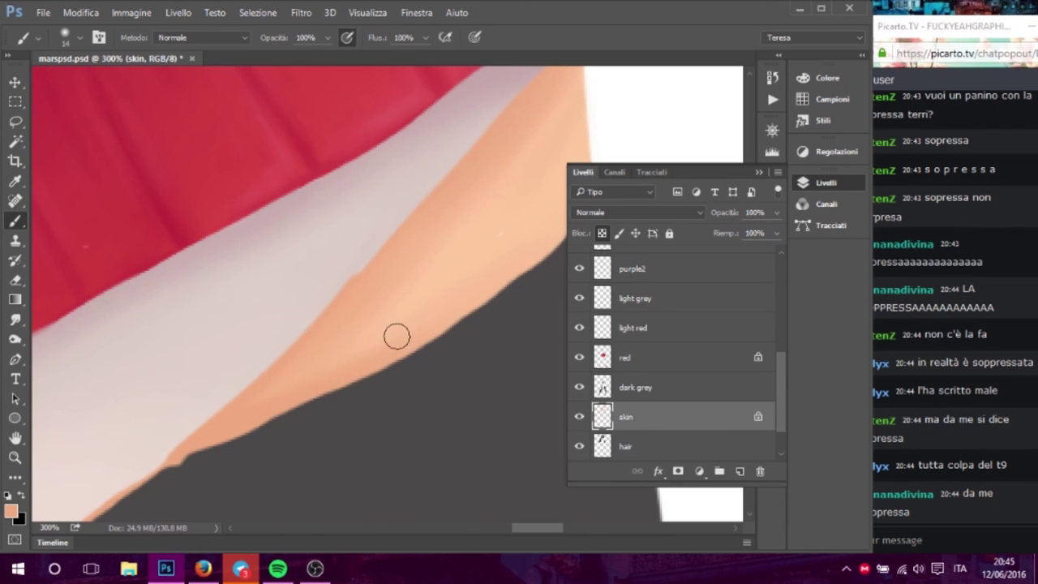
drag(427, 374, 390, 392)
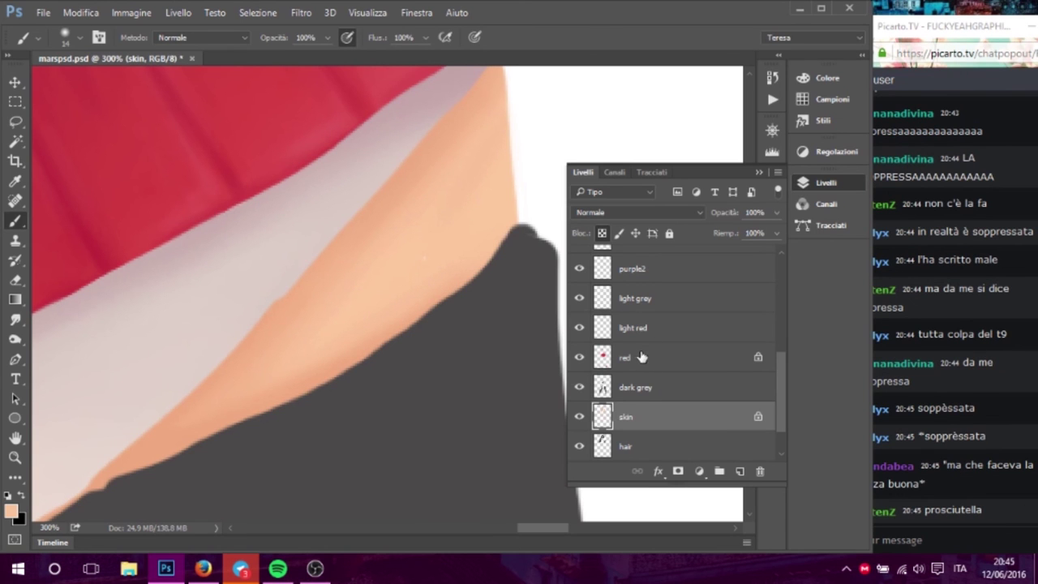
click(869, 53)
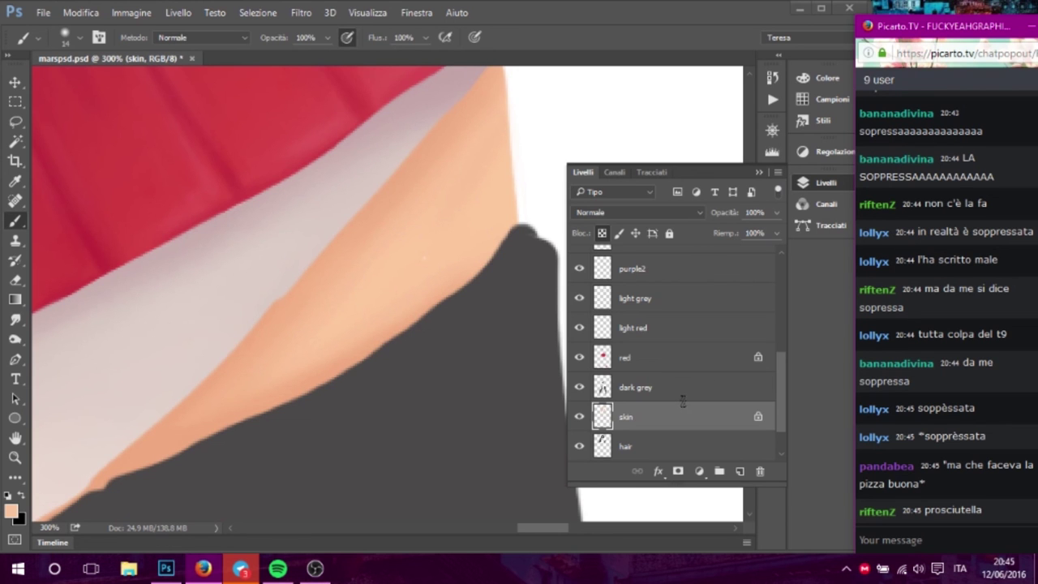
click(605, 418)
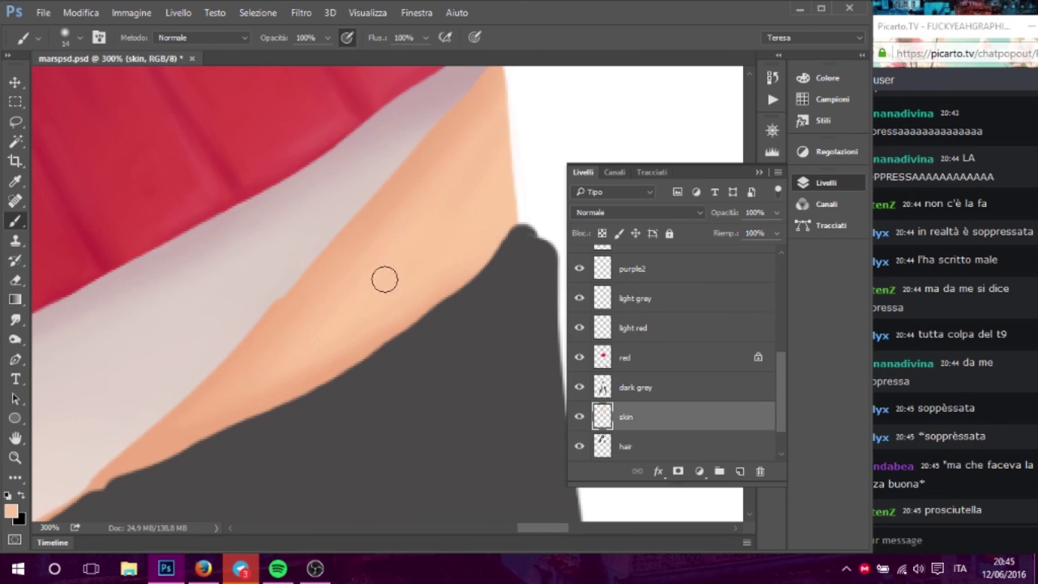
- Re-lock the skin layer's transparency and zoom out via the Navigator to the skirt and legs
click(602, 233)
scroll(570, 339, up, 3)
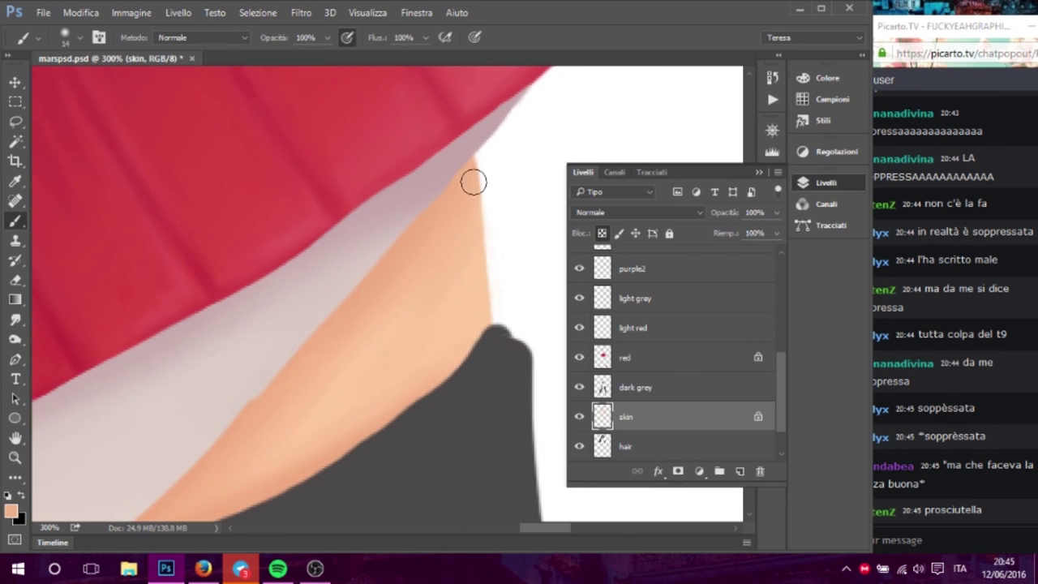
scroll(487, 276, down, 3)
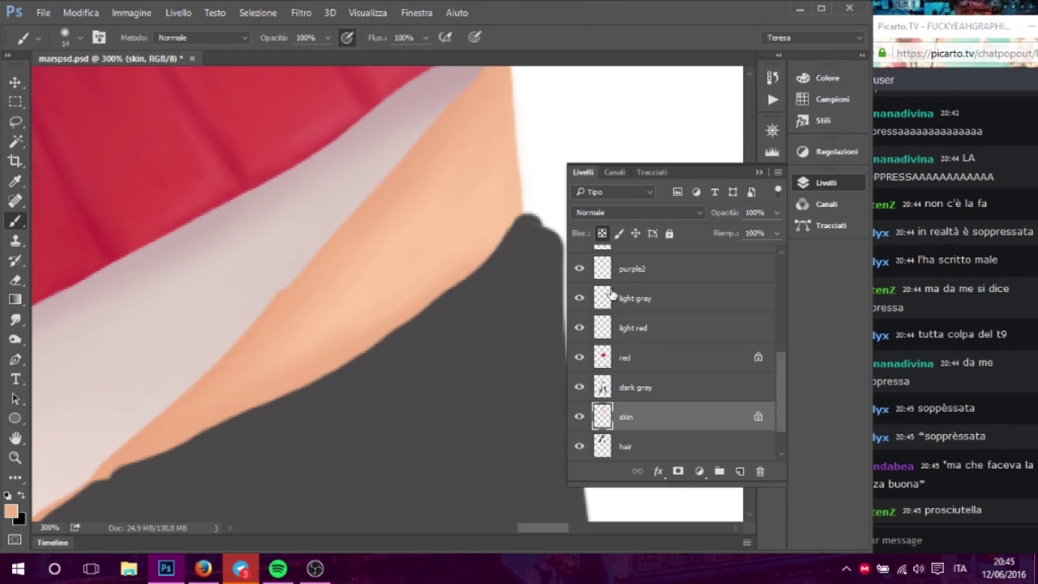
click(772, 130)
click(630, 363)
click(629, 363)
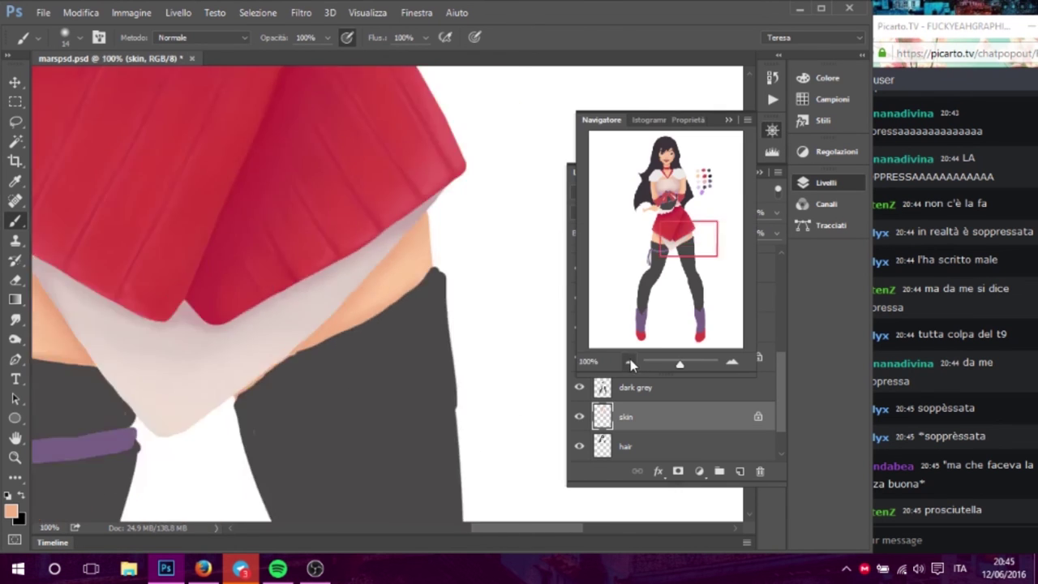
mouse_move(673, 258)
mouse_down()
mouse_move(664, 229)
mouse_move(660, 253)
mouse_up()
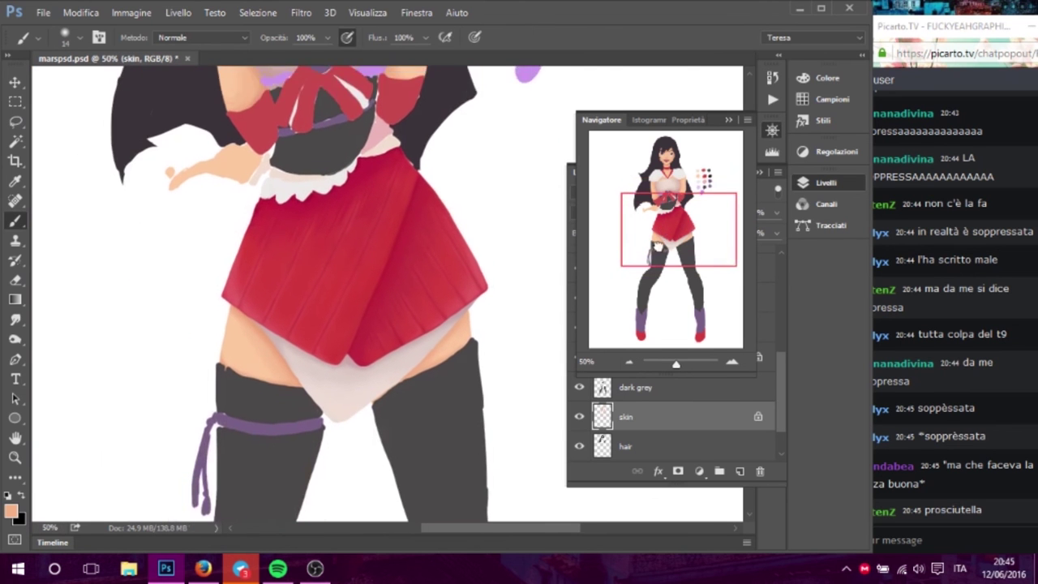
- Paint skin over the white band's upper edge with a 25 px brush, then zoom to 50%
click(79, 39)
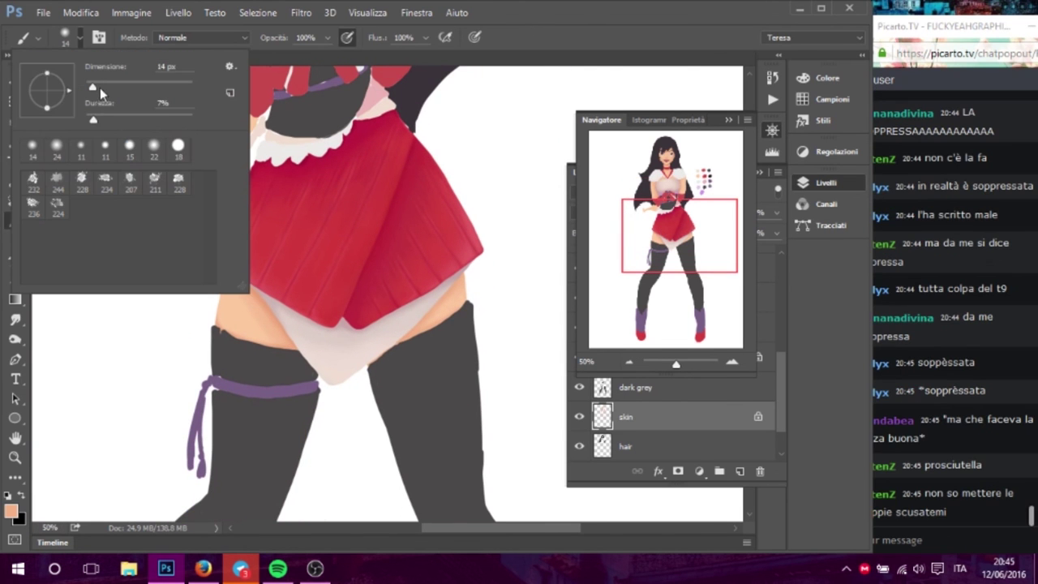
click(731, 362)
drag(295, 343, 414, 275)
drag(349, 244, 236, 122)
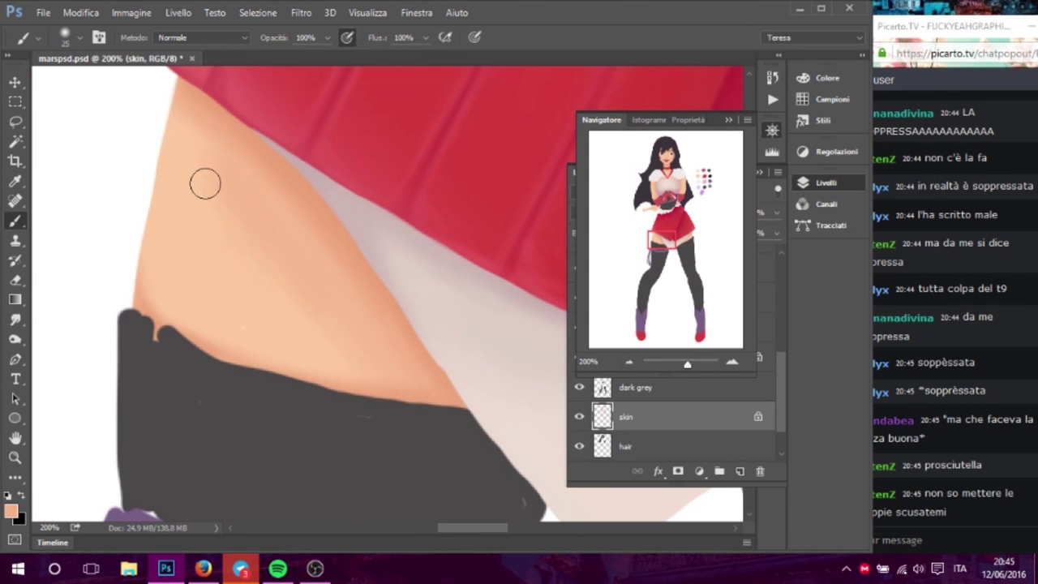
click(80, 39)
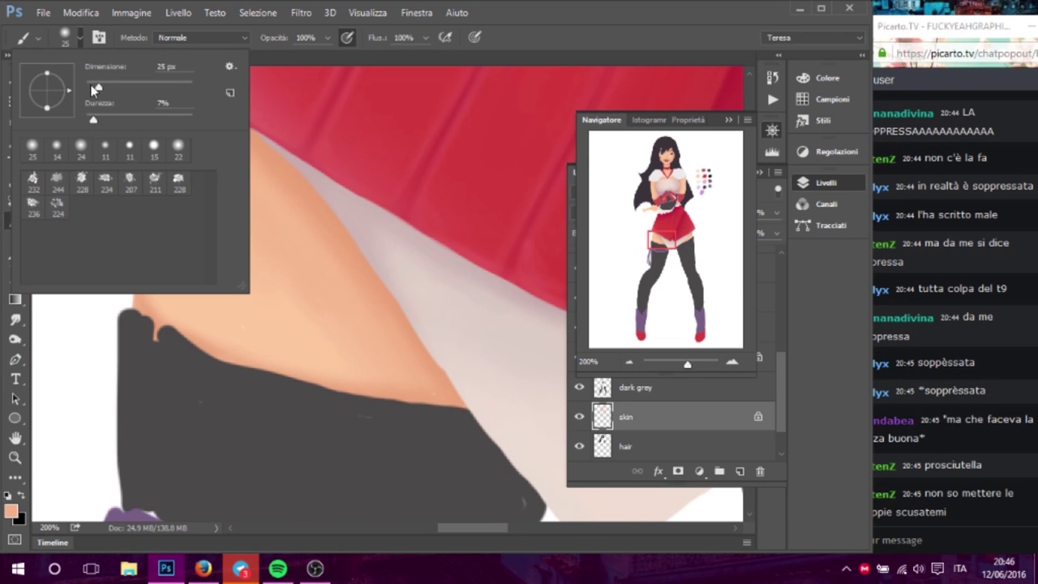
key(Return)
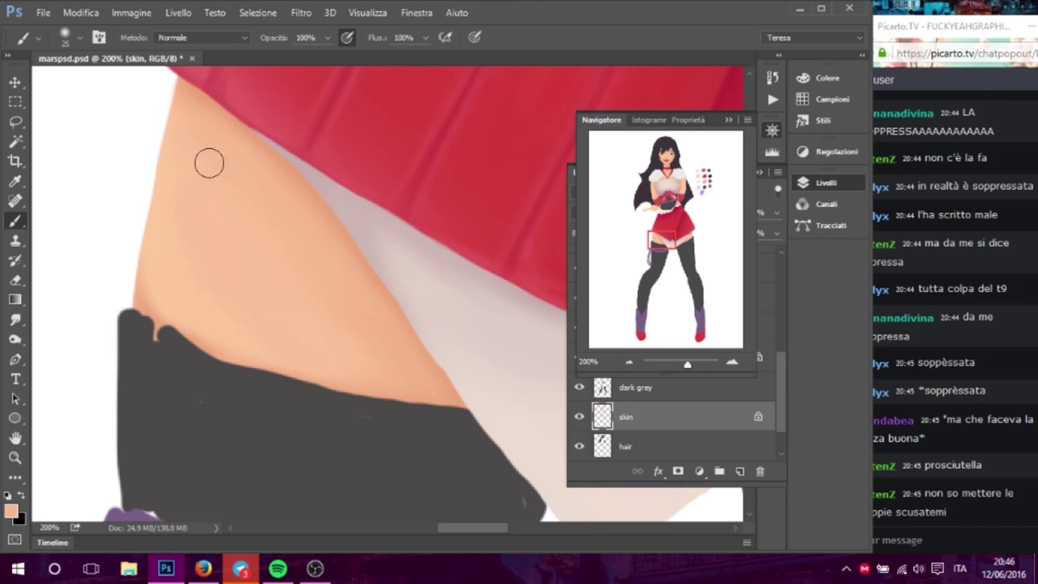
click(630, 362)
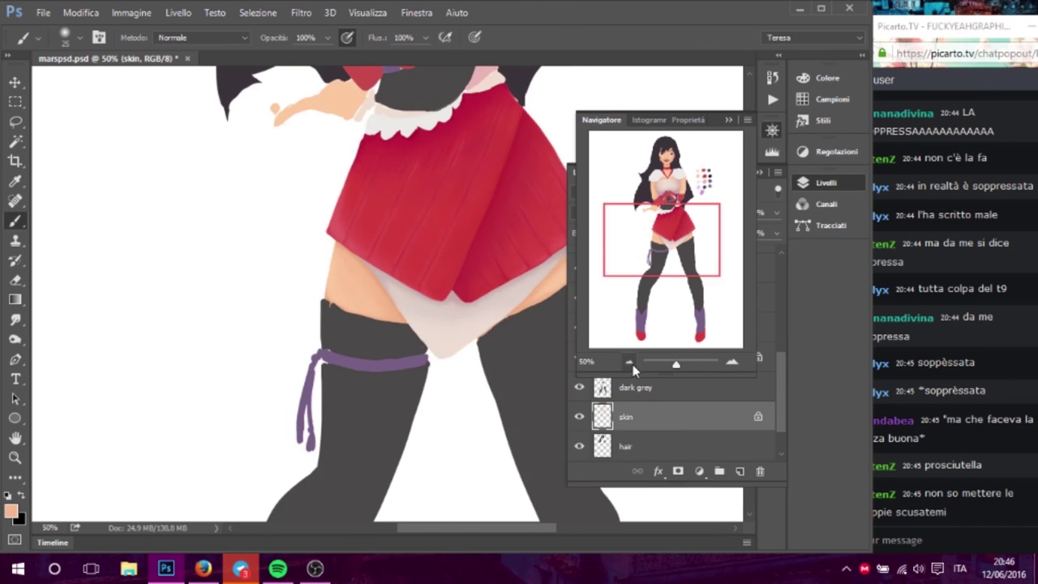
- Zoom to 100% and centre the view on the skirt and both thighs
click(726, 363)
click(726, 363)
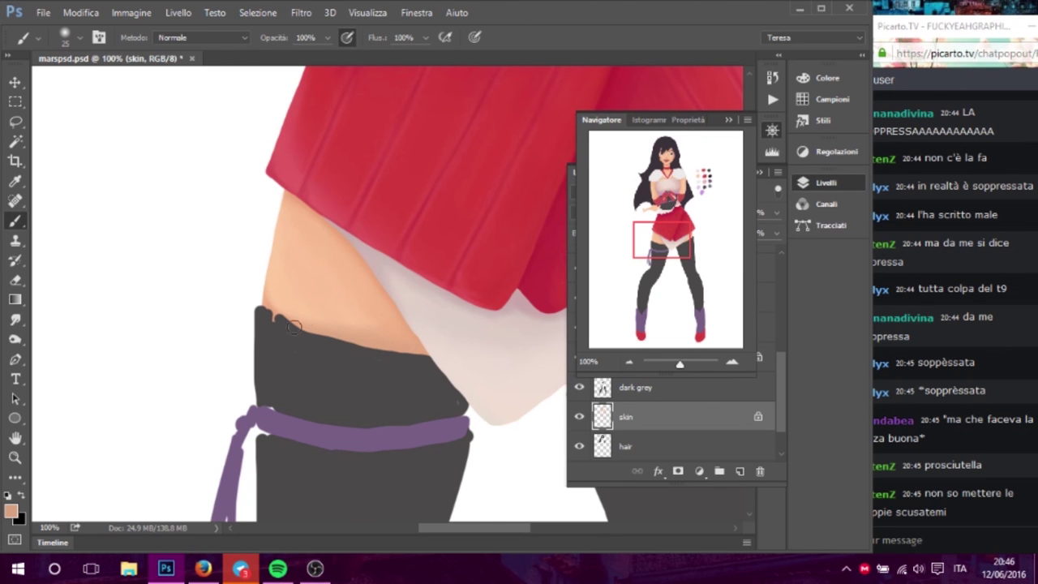
drag(469, 353, 411, 291)
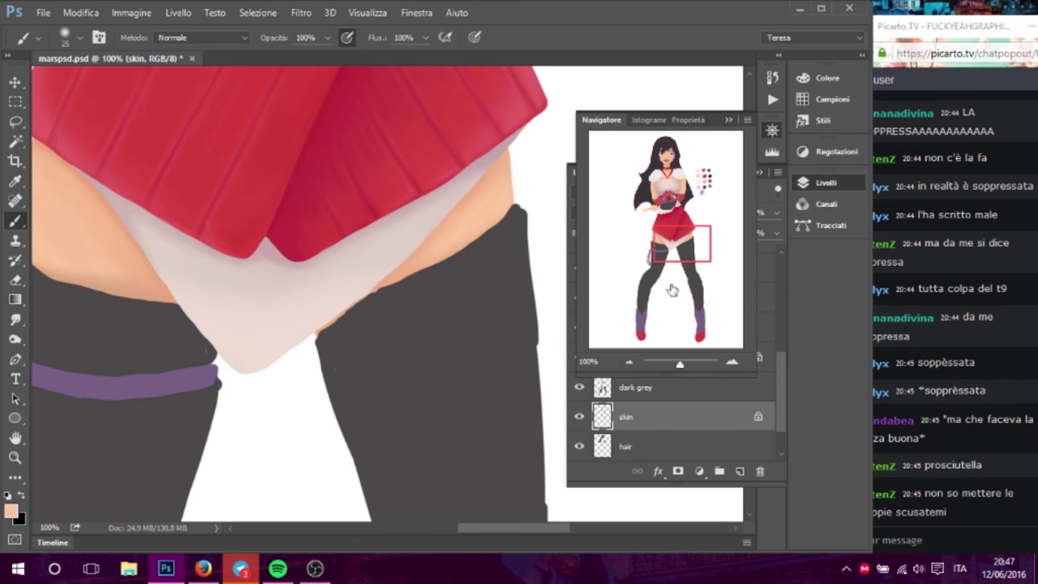
click(902, 30)
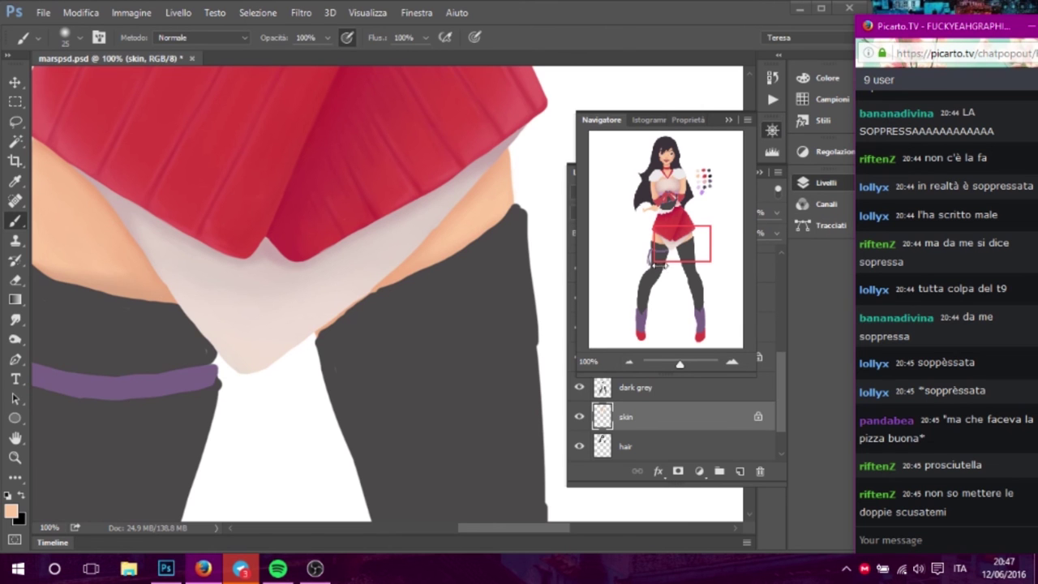
click(340, 258)
drag(327, 260, 397, 293)
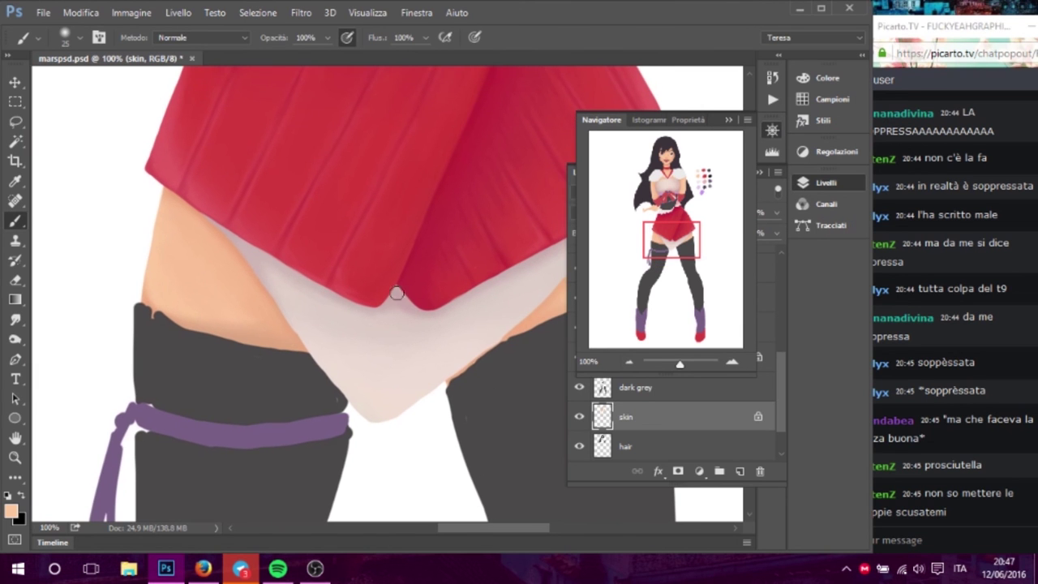
- Brush a soft white highlight on the left thigh, then return to skin peach
alt+click(91, 259)
drag(171, 245, 172, 233)
alt+click(188, 278)
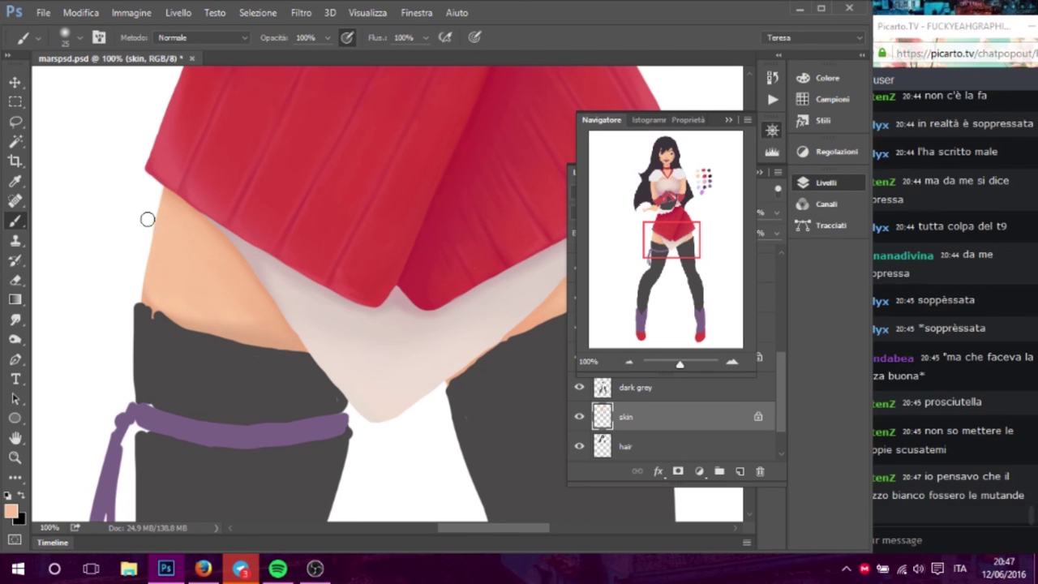
scroll(239, 311, up, 4)
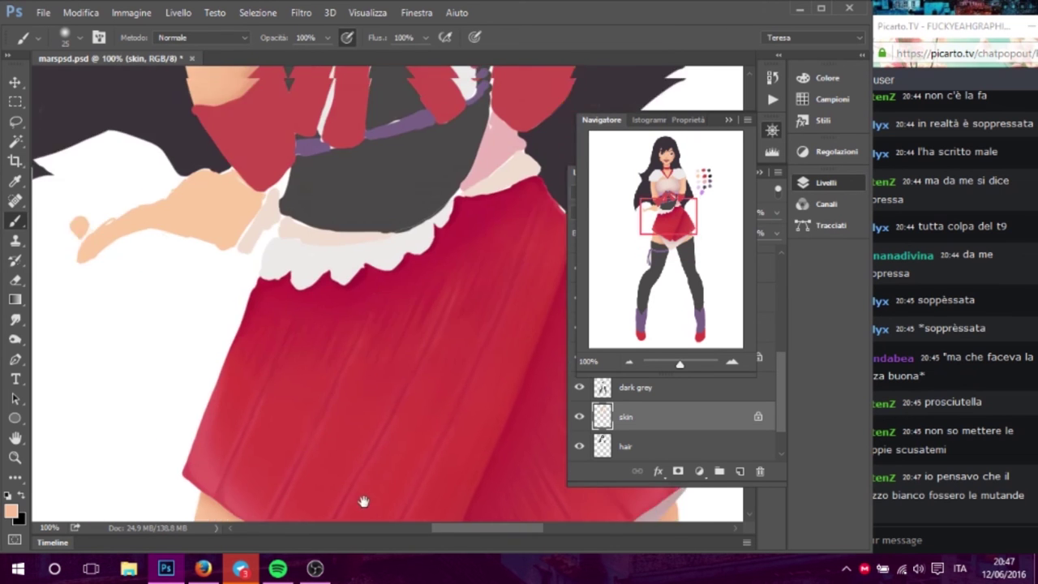
scroll(238, 312, up, 3)
scroll(242, 268, up, 3)
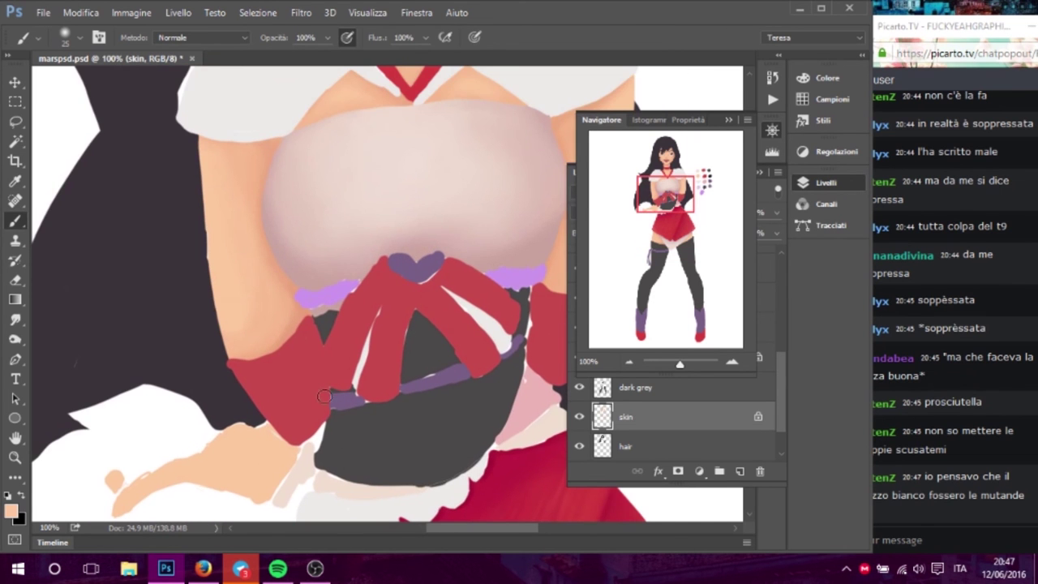
scroll(235, 267, down, 6)
scroll(305, 259, down, 4)
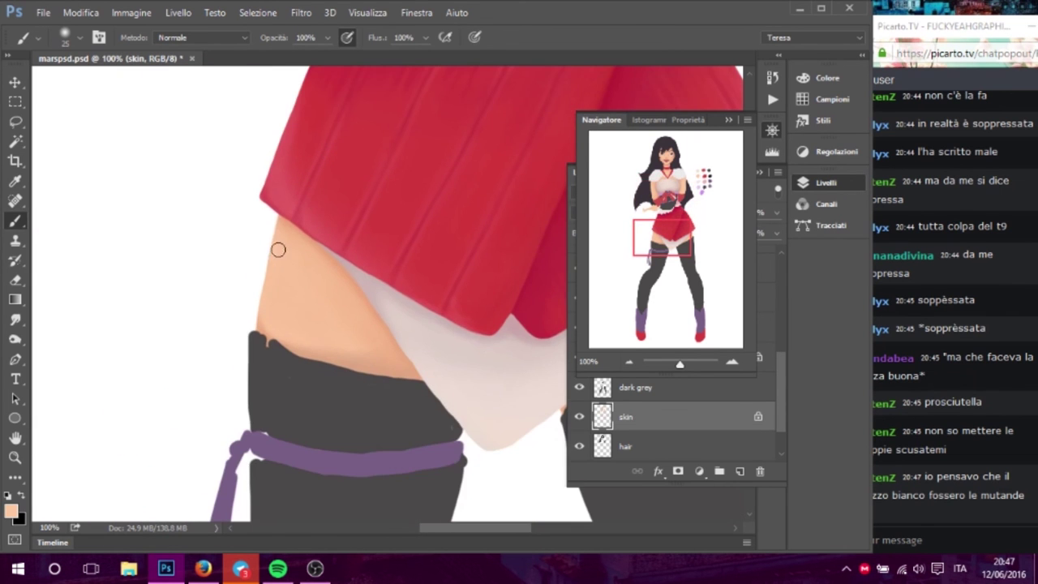
scroll(418, 330, up, 3)
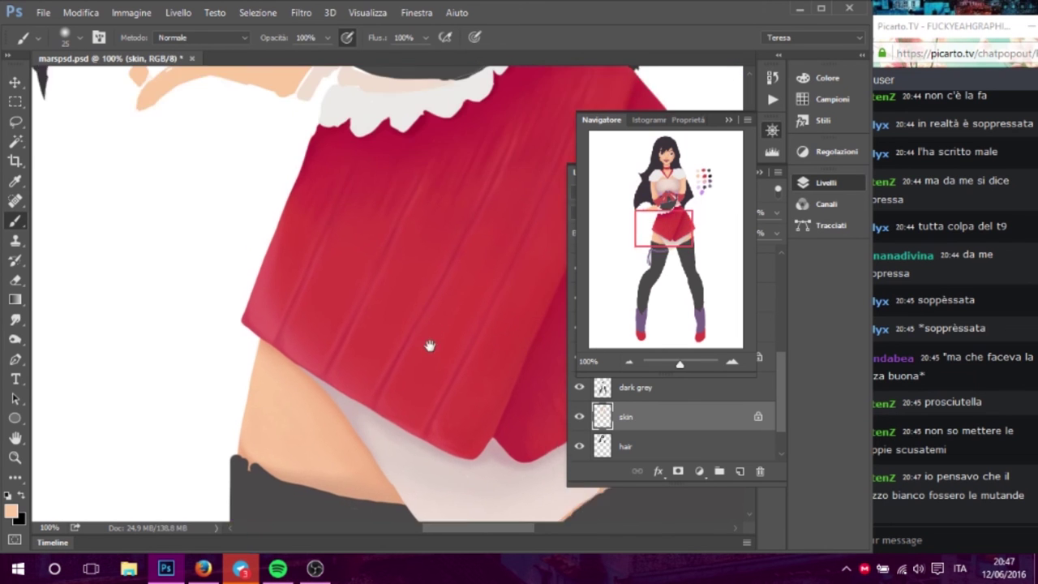
scroll(441, 346, up, 5)
scroll(405, 260, down, 5)
scroll(341, 203, down, 4)
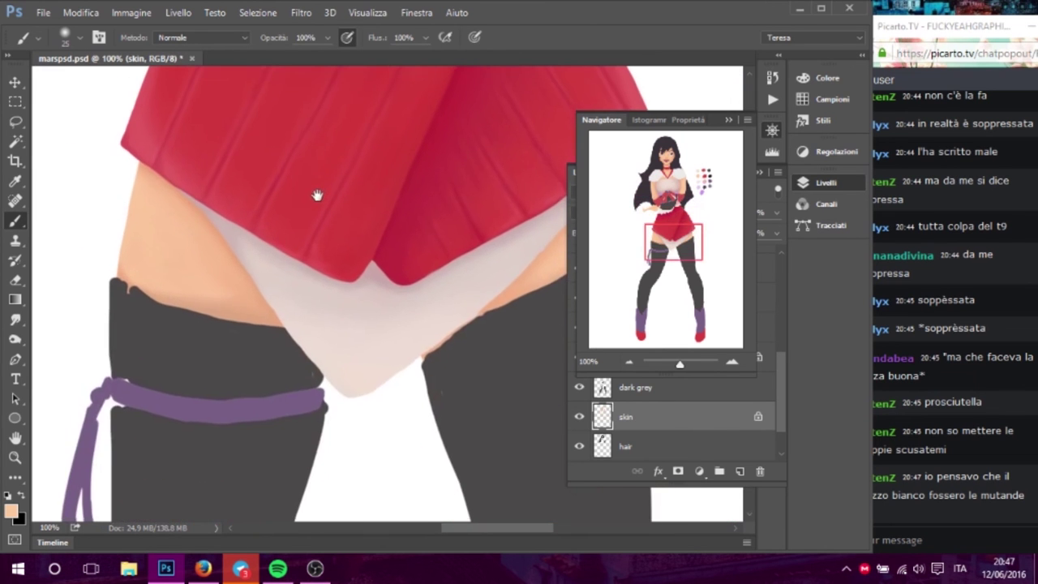
scroll(316, 194, up, 3)
scroll(258, 257, right, 2)
scroll(257, 257, left, 2)
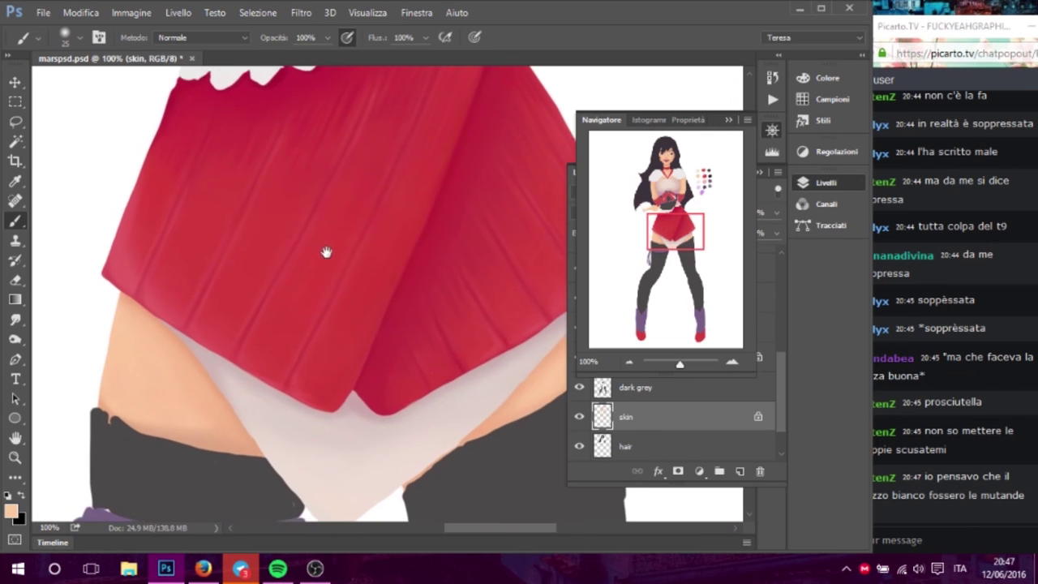
scroll(325, 248, up, 3)
scroll(349, 211, up, 4)
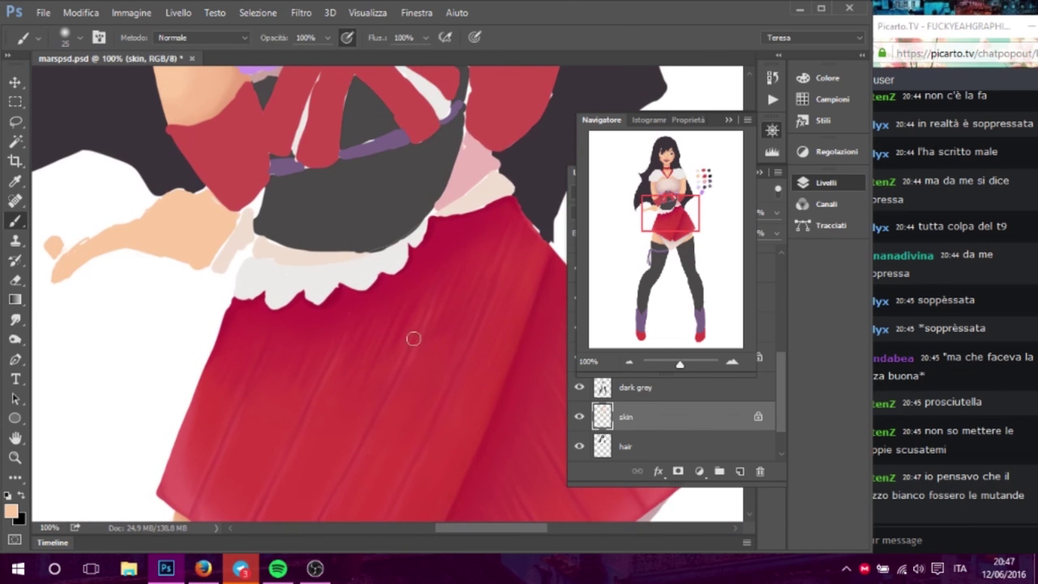
scroll(397, 268, down, 3)
scroll(365, 325, down, 2)
scroll(292, 211, down, 1)
scroll(352, 336, up, 5)
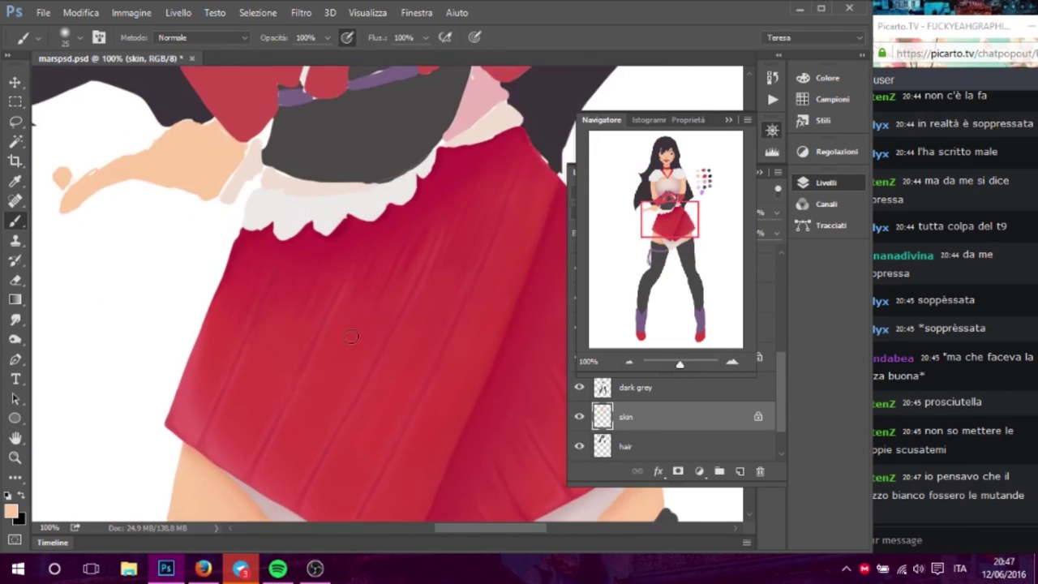
scroll(356, 325, up, 3)
scroll(366, 325, up, 3)
scroll(362, 300, up, 2)
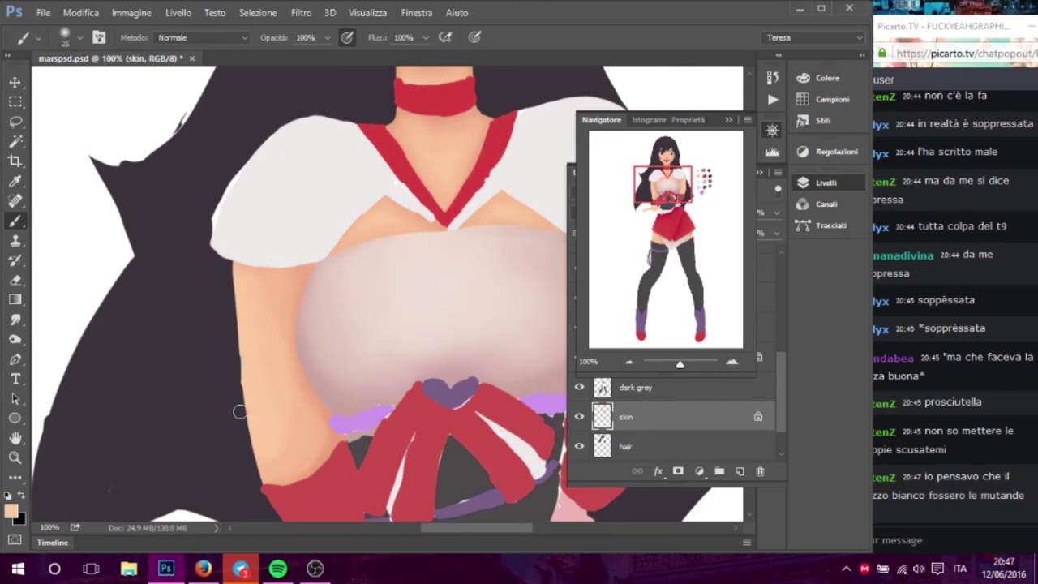
key(alt)
click(728, 120)
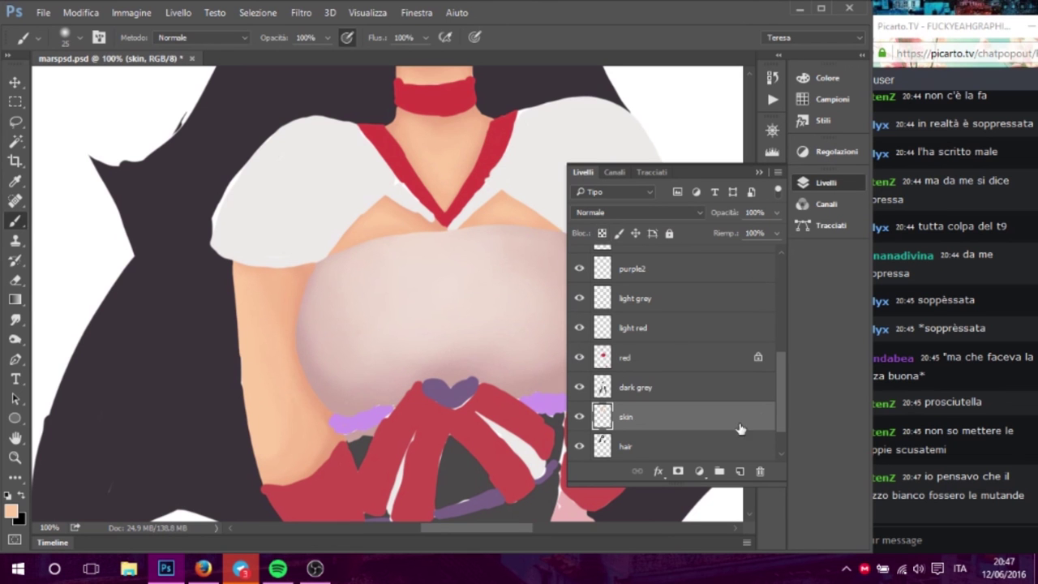
- Zoom in close on the upper arm edge and shrink the brush to 1 px
click(773, 129)
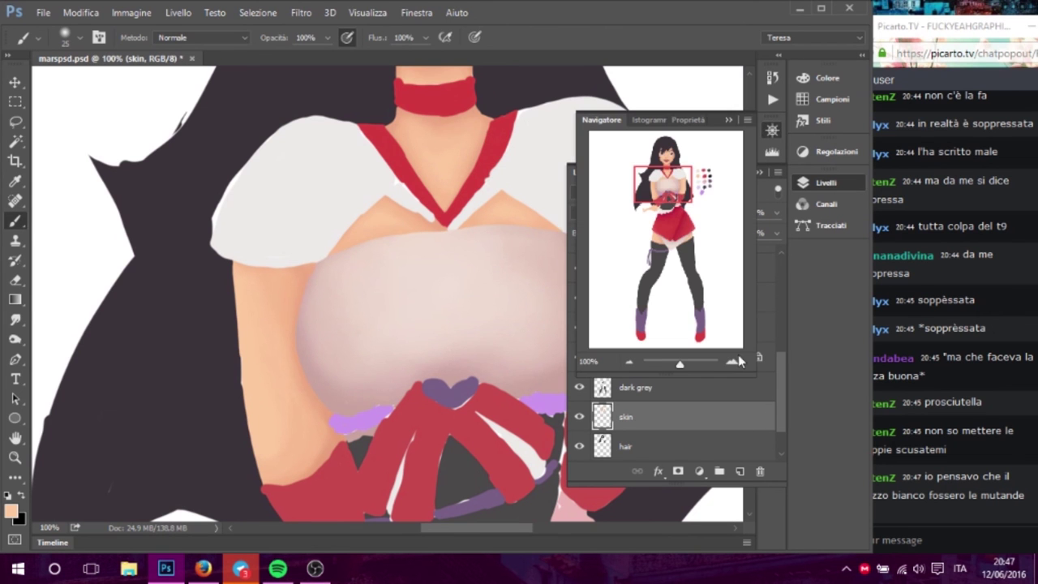
click(731, 361)
drag(324, 358, 429, 204)
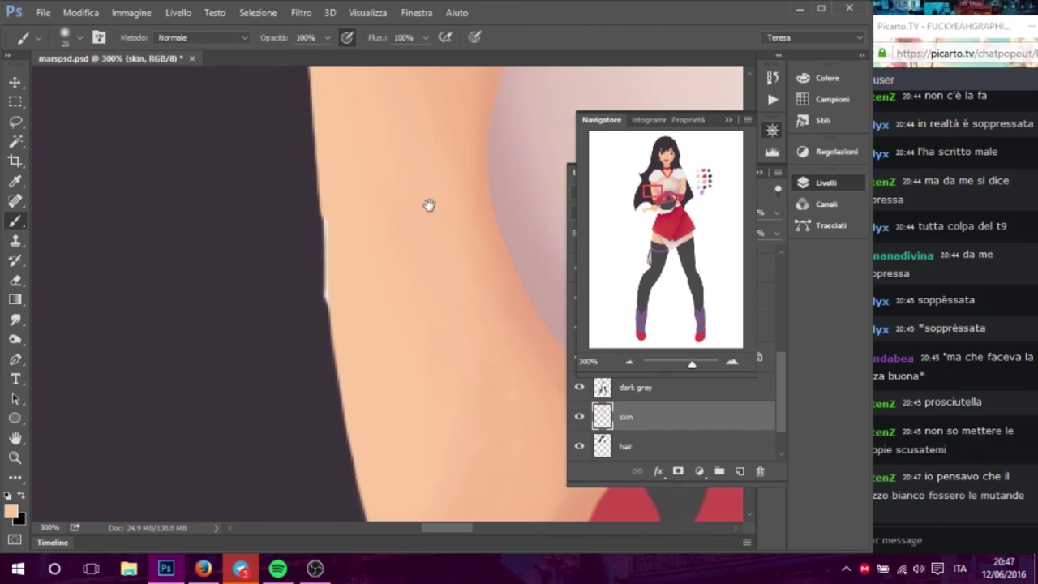
click(80, 39)
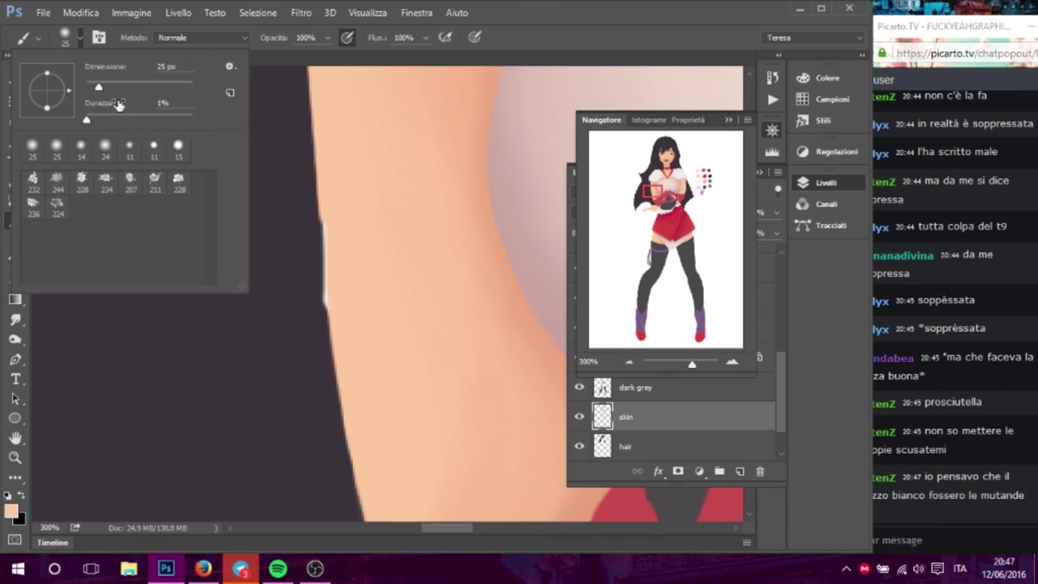
drag(93, 82, 193, 83)
mouse_move(116, 94)
mouse_down()
mouse_move(96, 97)
mouse_move(232, 129)
mouse_up()
click(336, 235)
- Paint soft strokes along the arm edge, then erase the grey streaks there
drag(327, 287, 332, 208)
mouse_move(329, 377)
mouse_down()
mouse_move(333, 191)
mouse_move(352, 422)
mouse_move(329, 185)
mouse_move(354, 417)
mouse_up()
alt+click(290, 237)
key(e)
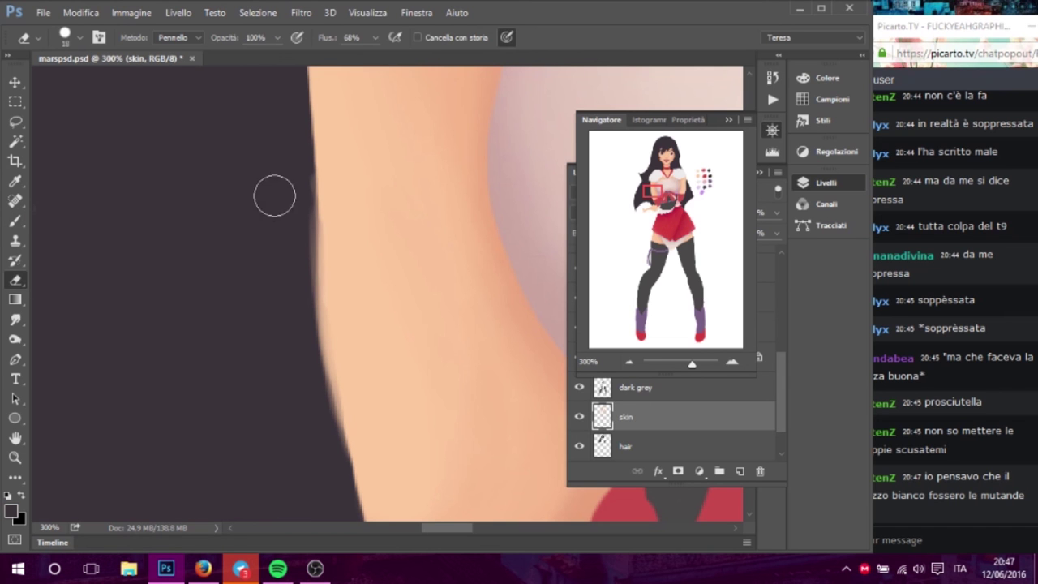
drag(295, 251, 301, 348)
mouse_move(301, 173)
mouse_down()
mouse_move(313, 317)
mouse_move(317, 239)
mouse_move(326, 398)
mouse_up()
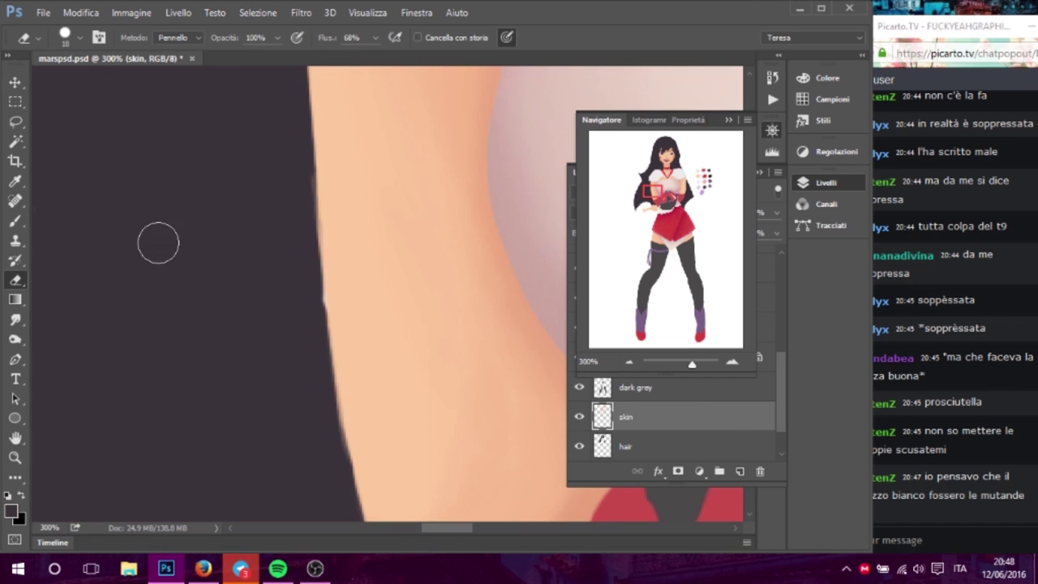
- Switch back to the Brush and reduce its size to 2 px
click(24, 222)
click(80, 38)
drag(90, 87, 86, 87)
key(Return)
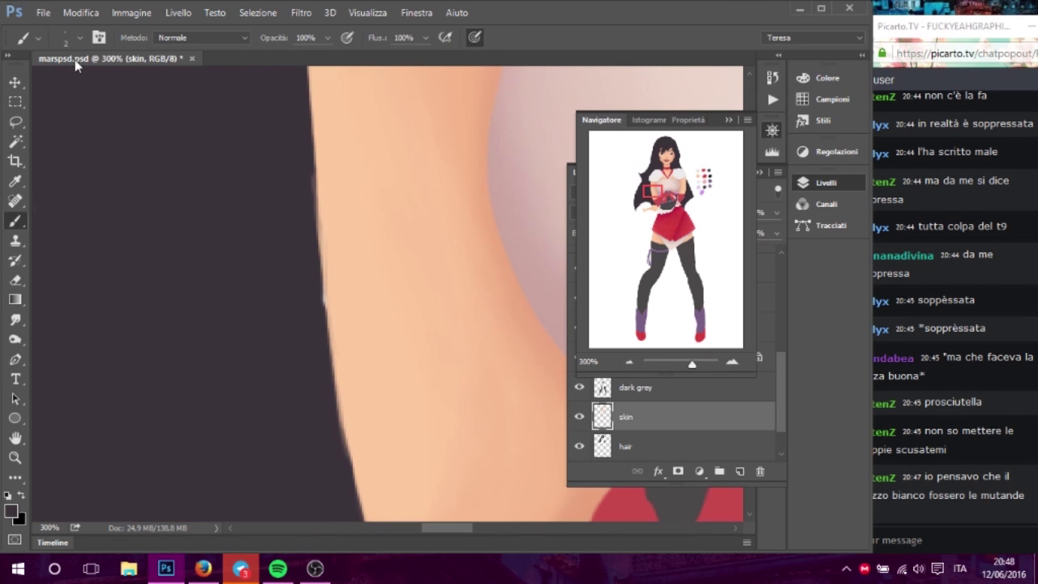
click(80, 38)
key(Return)
- Repaint the arm edge in skin colour and erase its left side clean
drag(336, 176, 340, 277)
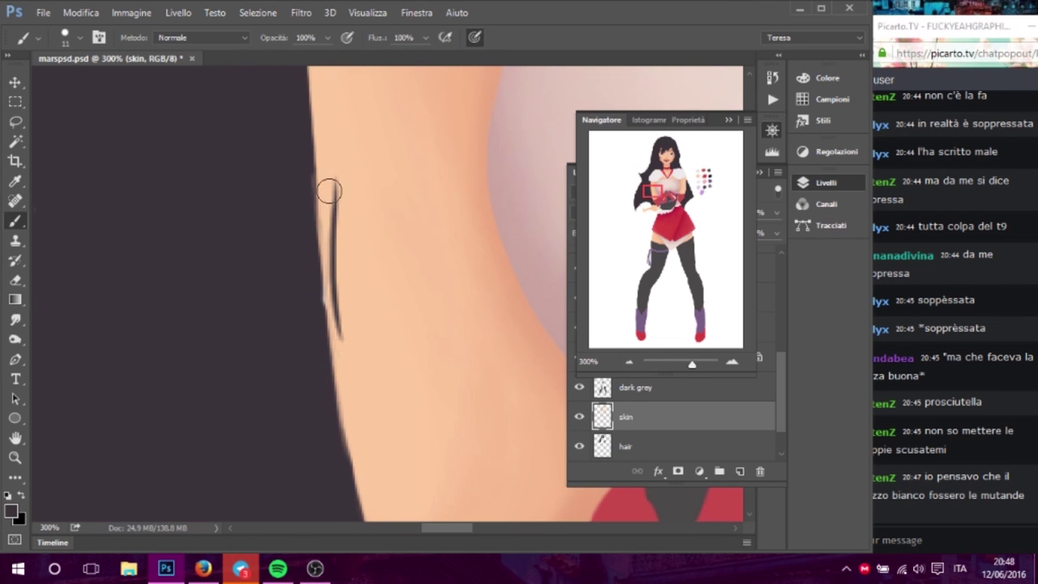
drag(336, 143, 344, 323)
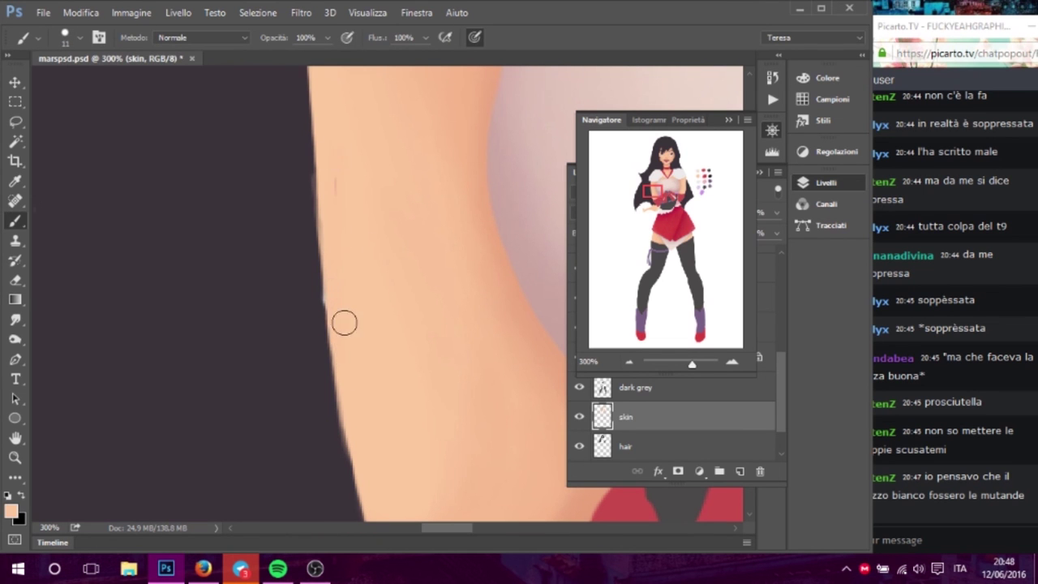
drag(327, 248, 351, 470)
scroll(348, 236, down, 3)
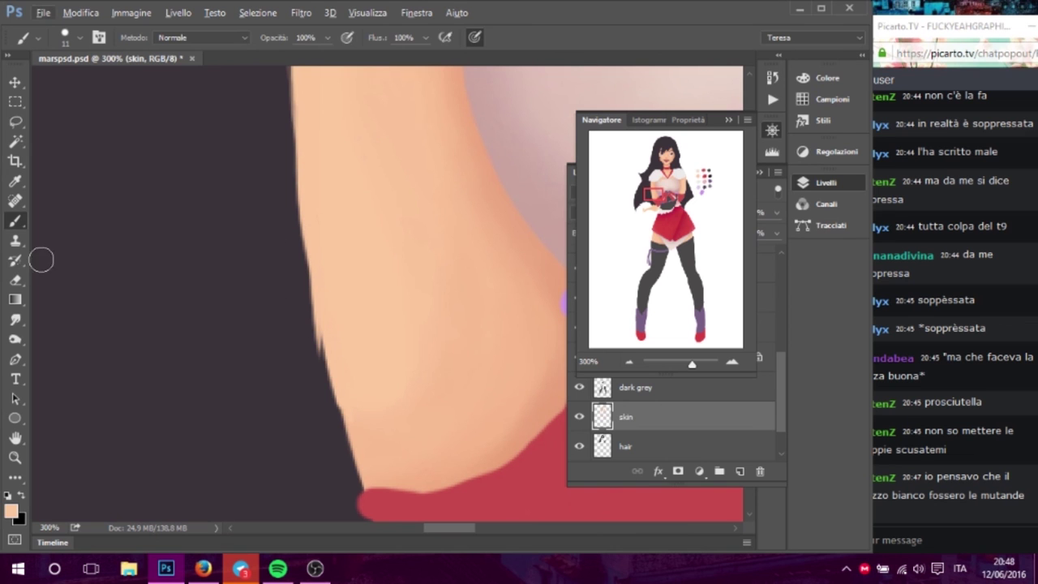
click(16, 282)
mouse_move(313, 232)
mouse_down()
mouse_move(316, 333)
mouse_move(289, 170)
mouse_move(297, 158)
mouse_move(309, 303)
mouse_up()
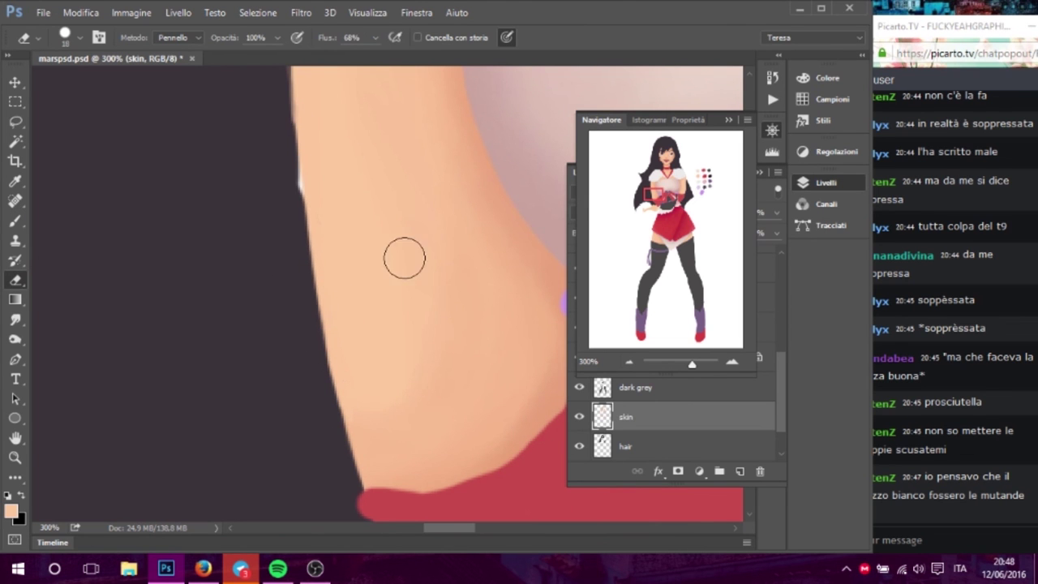
drag(406, 255, 450, 375)
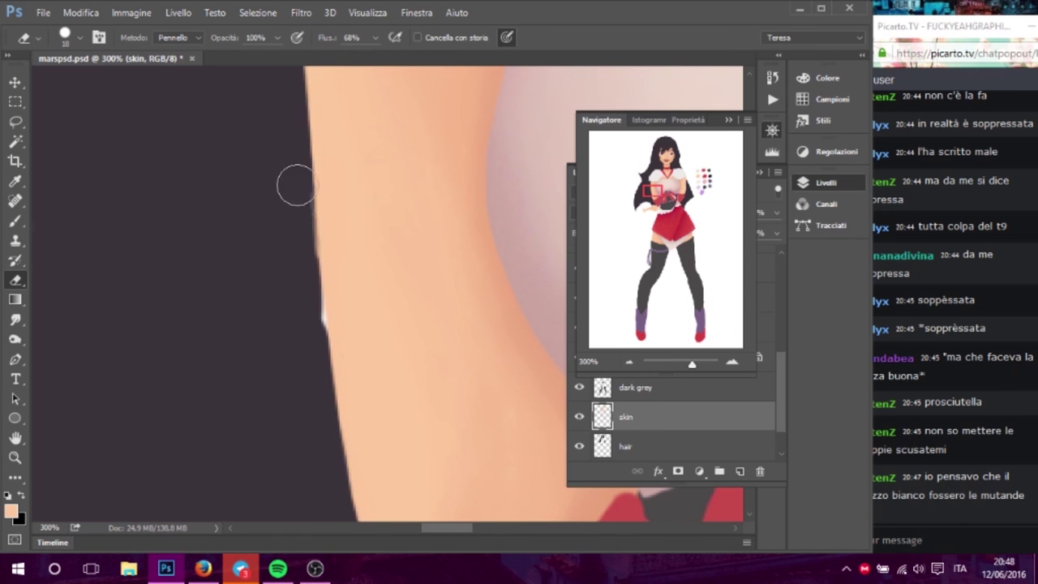
- On the hair layer, cover the white speck with the sampled dark hair colour
click(659, 448)
key(alt)
click(15, 221)
alt+click(209, 296)
drag(331, 156, 331, 390)
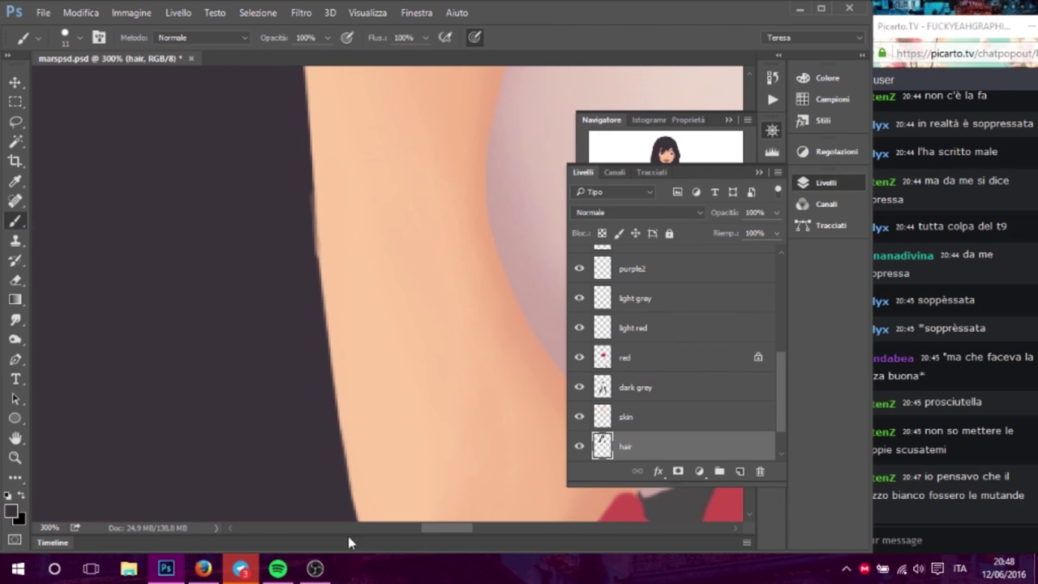
- Back on the skin layer, erase the light sliver on the arm edge
click(620, 413)
click(16, 280)
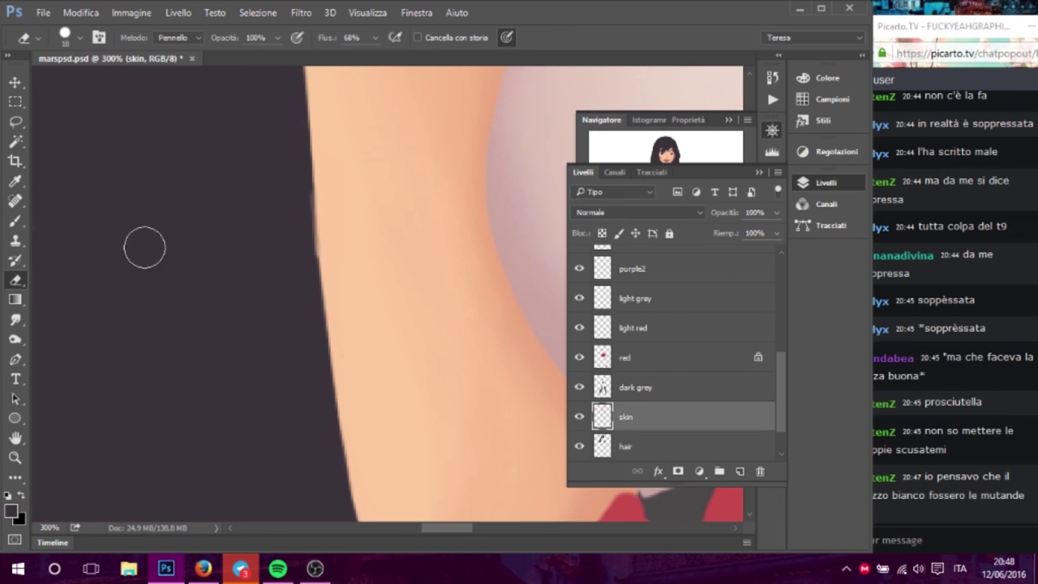
drag(297, 152, 320, 356)
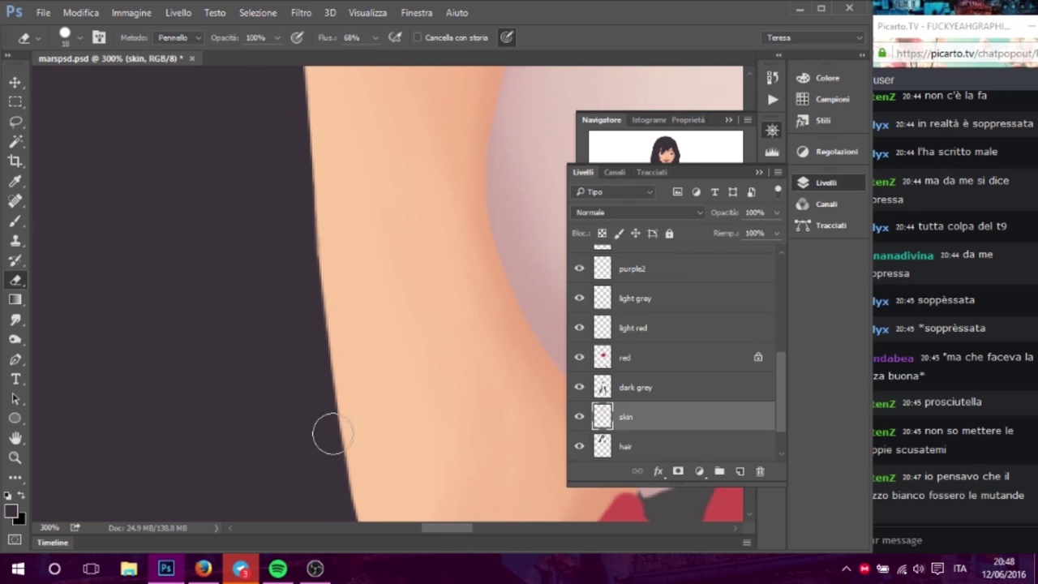
click(649, 149)
click(629, 362)
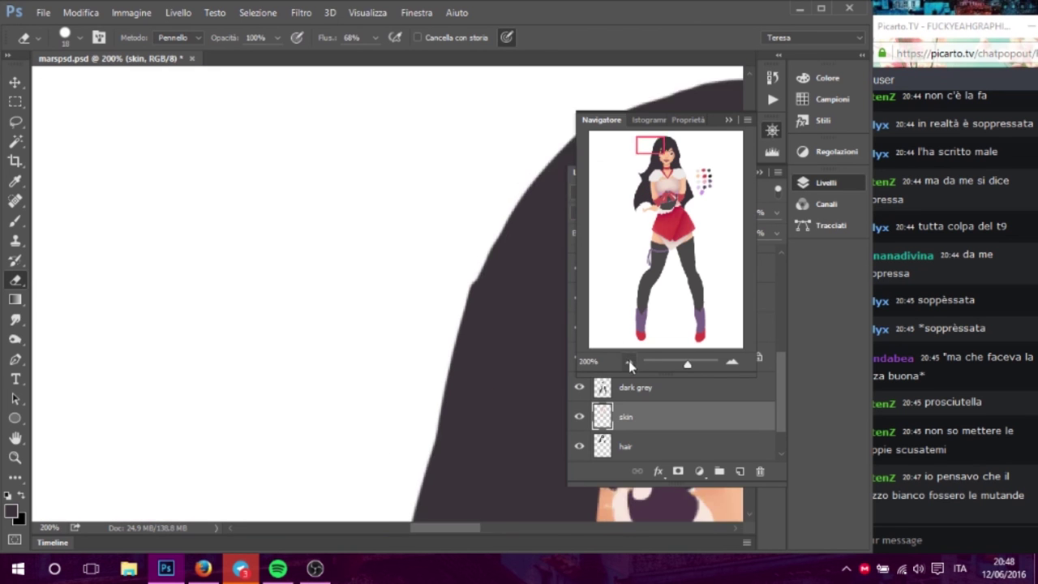
click(628, 362)
click(732, 361)
mouse_move(669, 163)
mouse_down()
mouse_move(685, 220)
mouse_move(683, 173)
mouse_up()
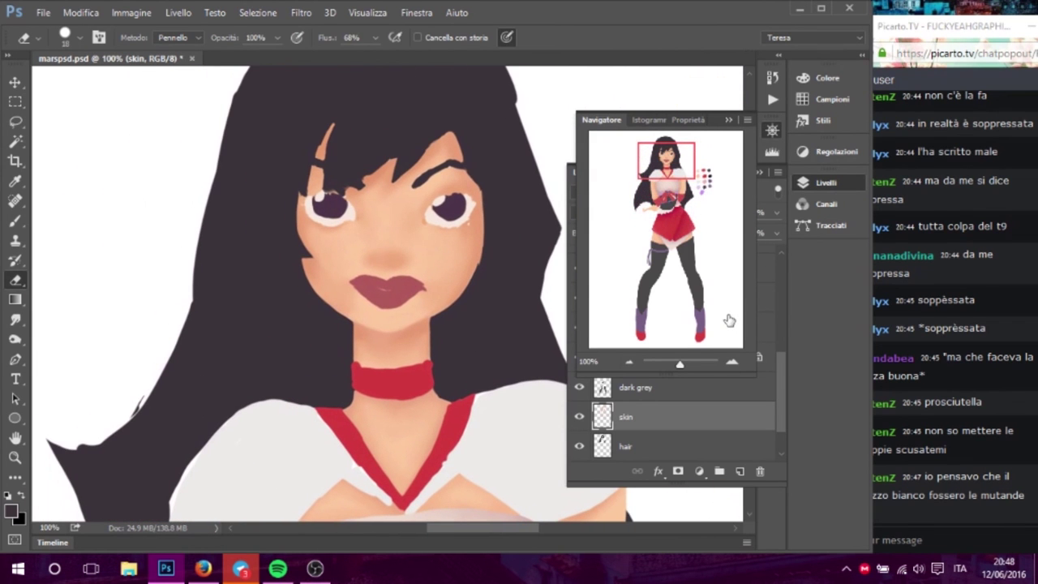
mouse_move(670, 197)
mouse_down()
mouse_move(665, 248)
mouse_move(664, 158)
mouse_up()
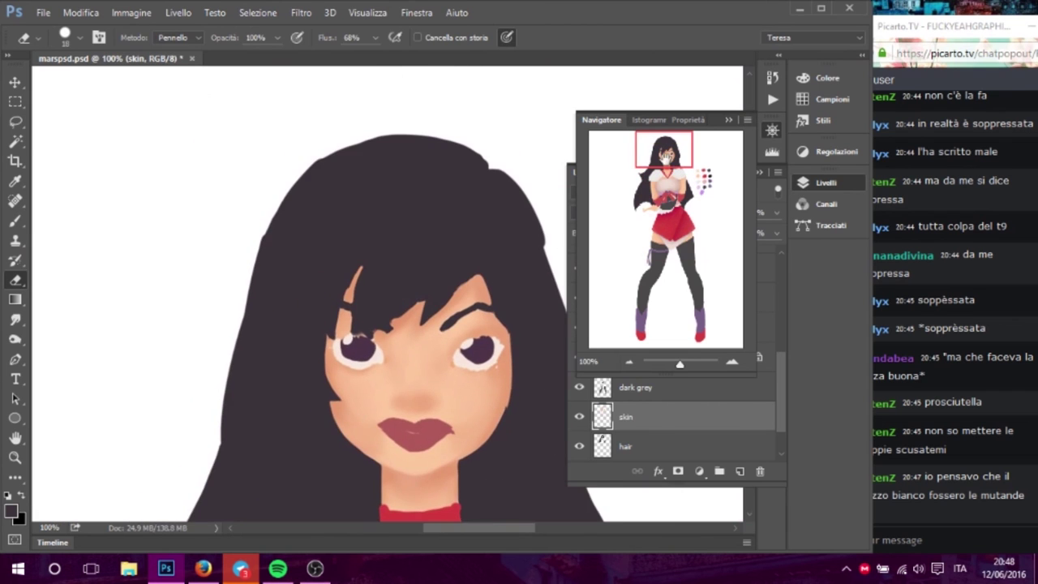
click(629, 361)
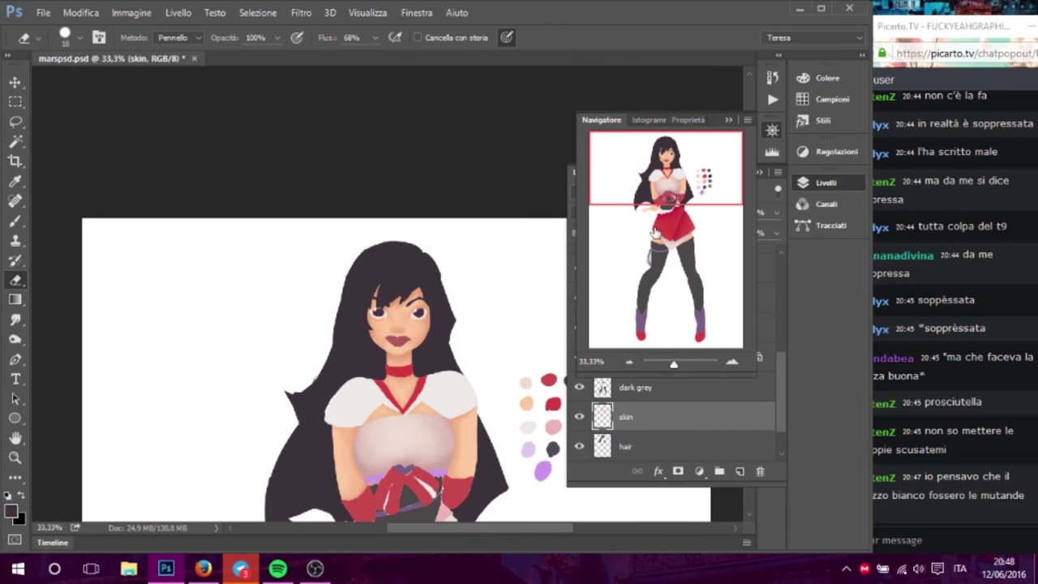
drag(656, 233, 684, 281)
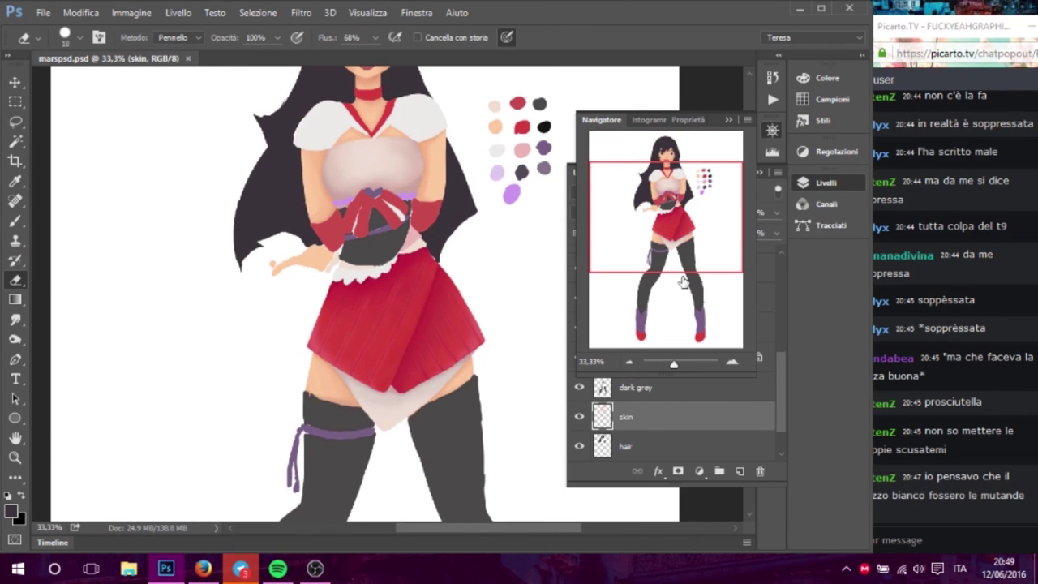